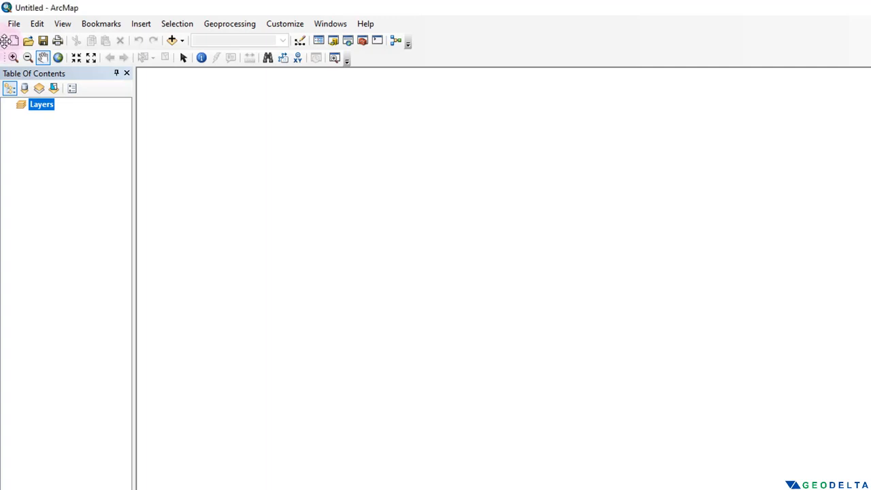
Float the Standard and Tools toolbars over the map area and dock them again below the menu bar
drag(4, 41, 279, 188)
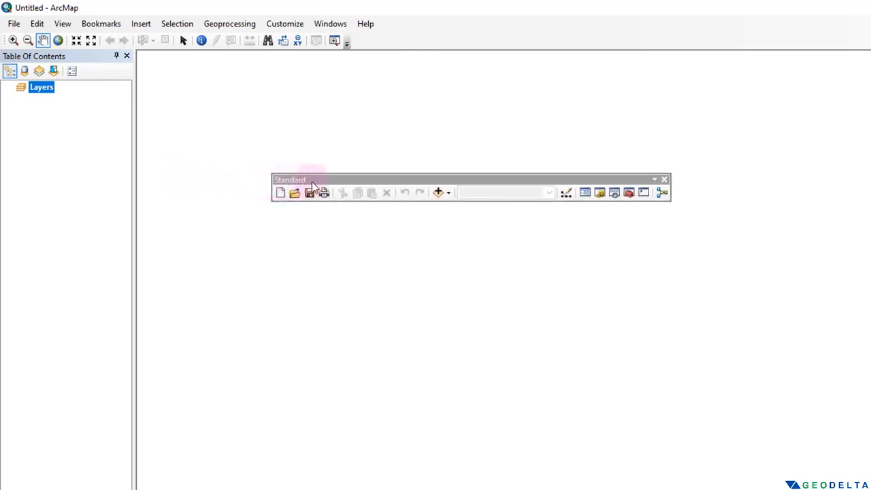
drag(7, 39, 292, 284)
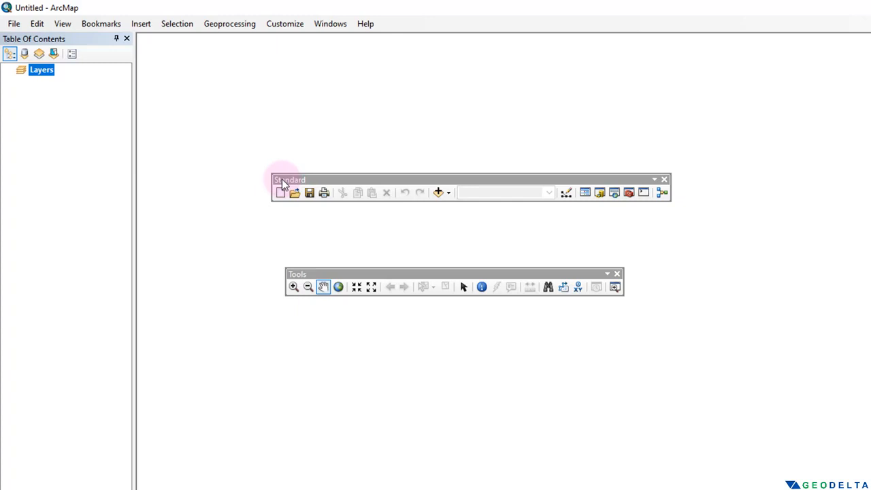
drag(282, 184, 5, 39)
drag(303, 271, 33, 56)
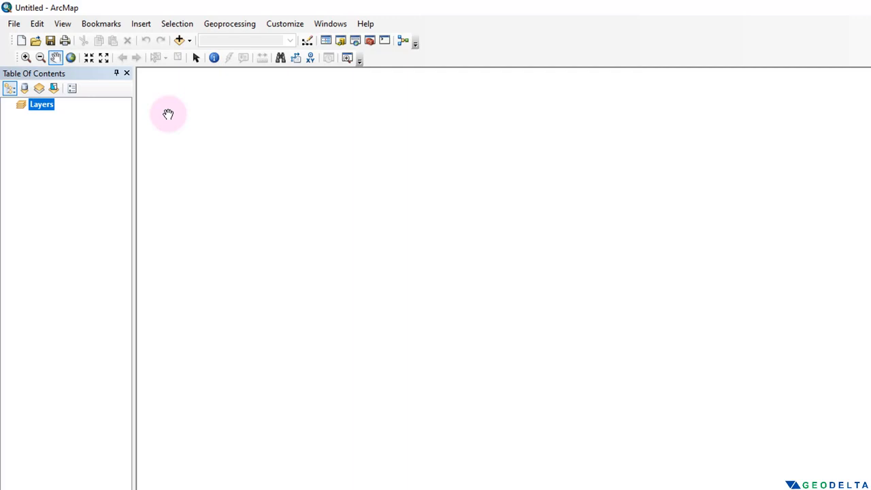
Float the Table Of Contents window, enlarge and reposition it, and dock it again along the left edge
drag(63, 72, 111, 102)
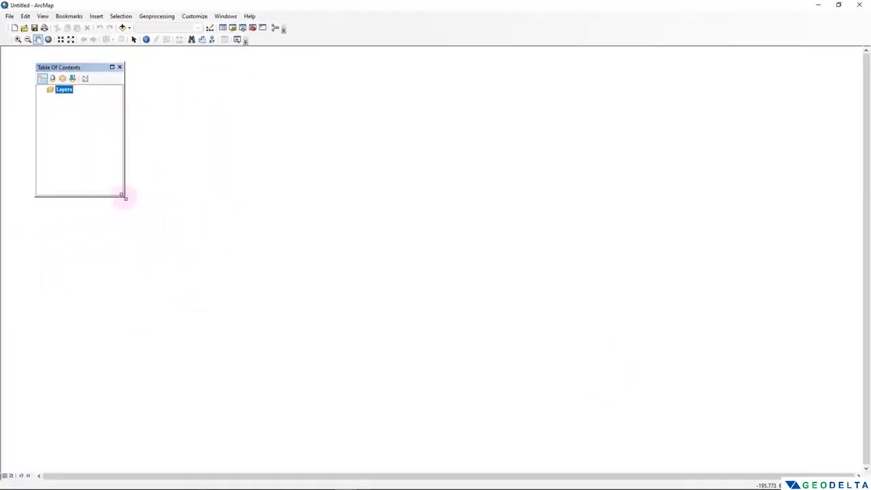
drag(124, 196, 185, 393)
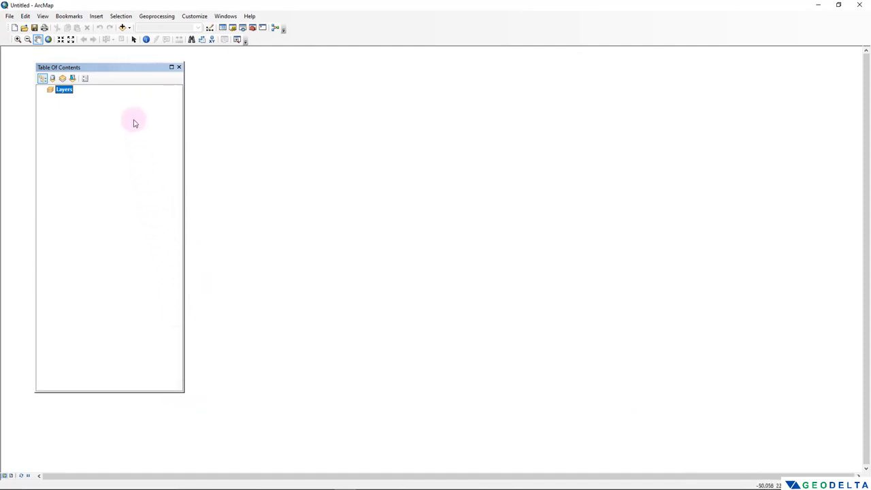
drag(116, 69, 132, 83)
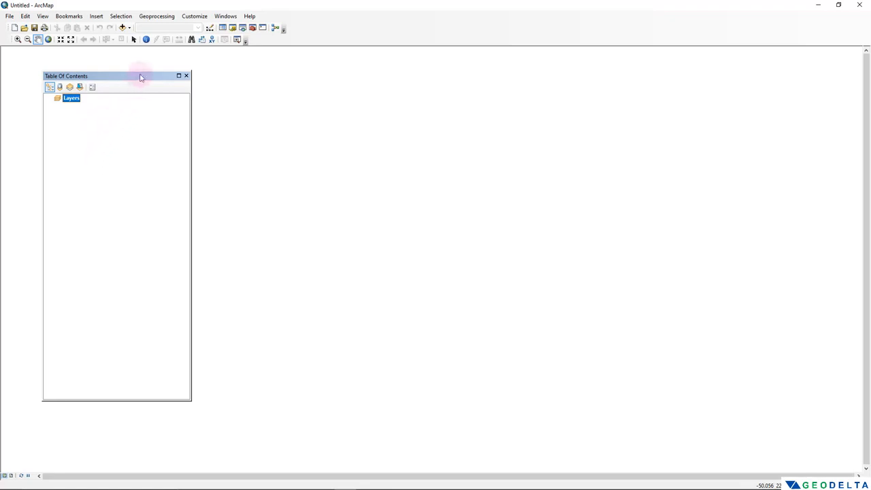
drag(141, 77, 17, 267)
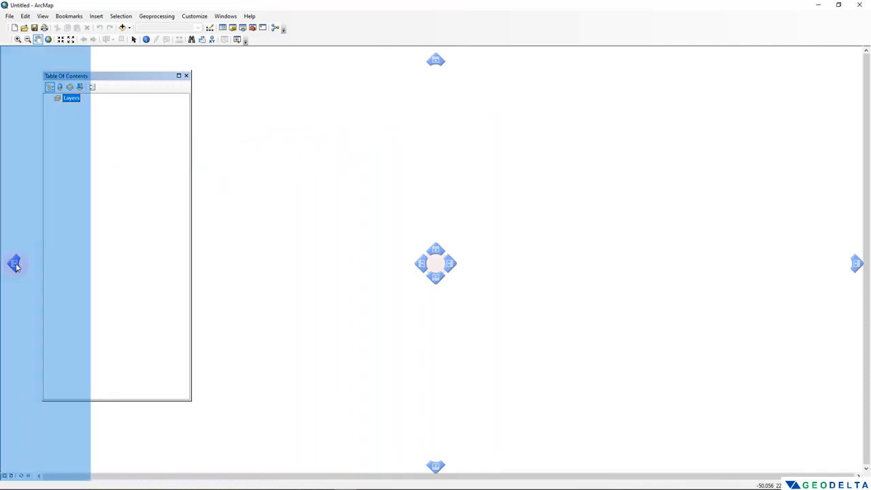
drag(17, 268, 17, 267)
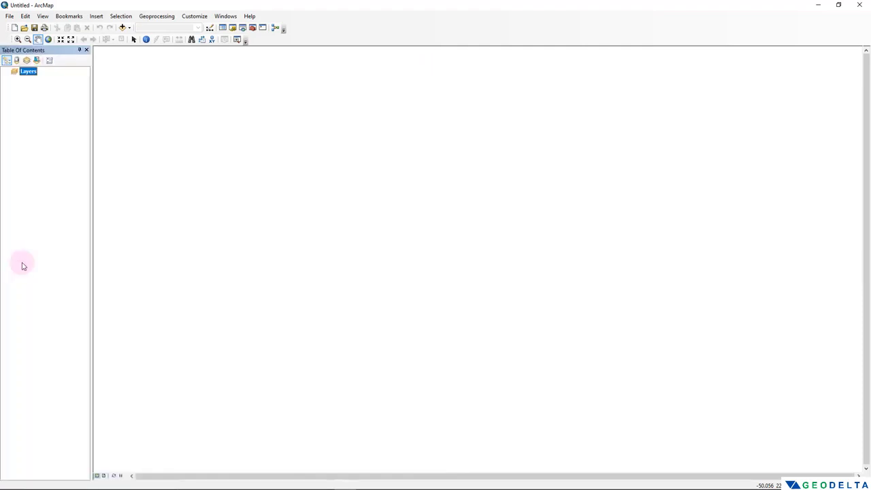
Close the Table Of Contents window and reopen it
click(224, 16)
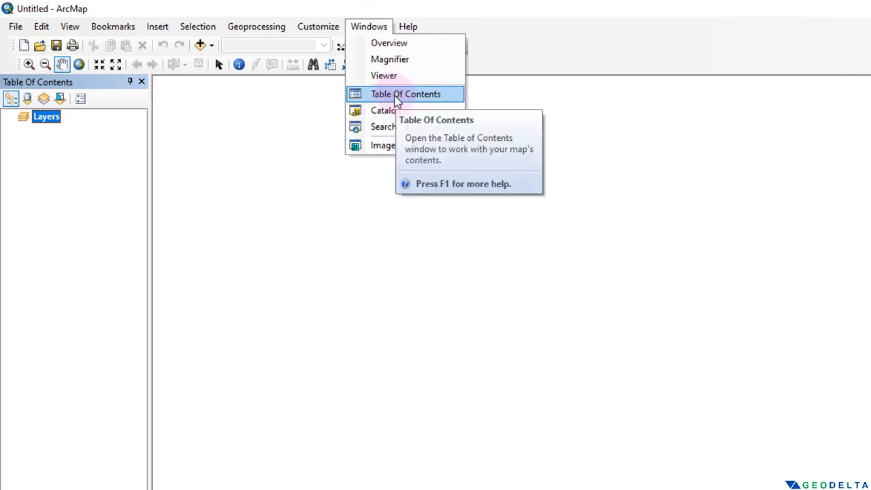
click(141, 83)
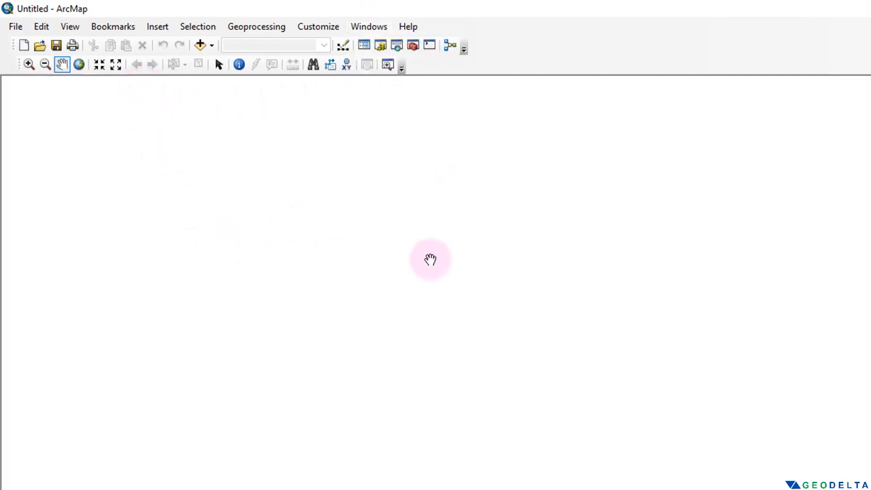
click(368, 26)
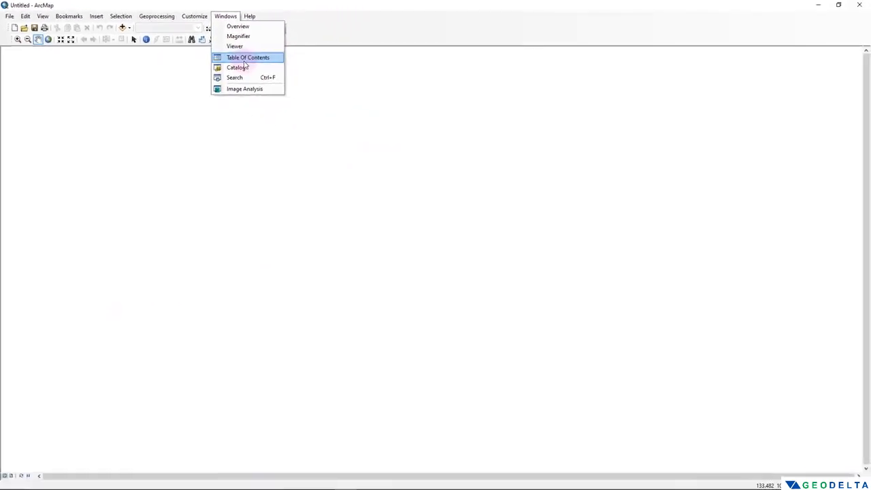
click(313, 74)
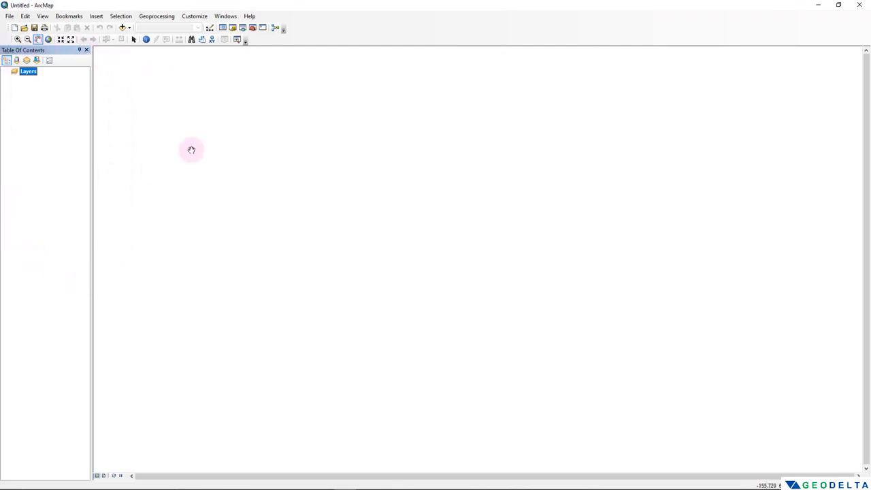
Open the Catalog window and dock it along the right edge of the application
click(226, 17)
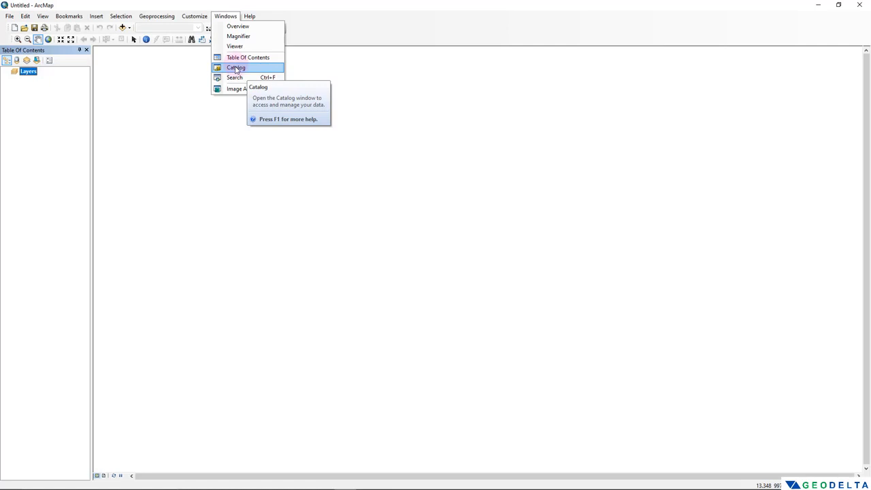
click(236, 69)
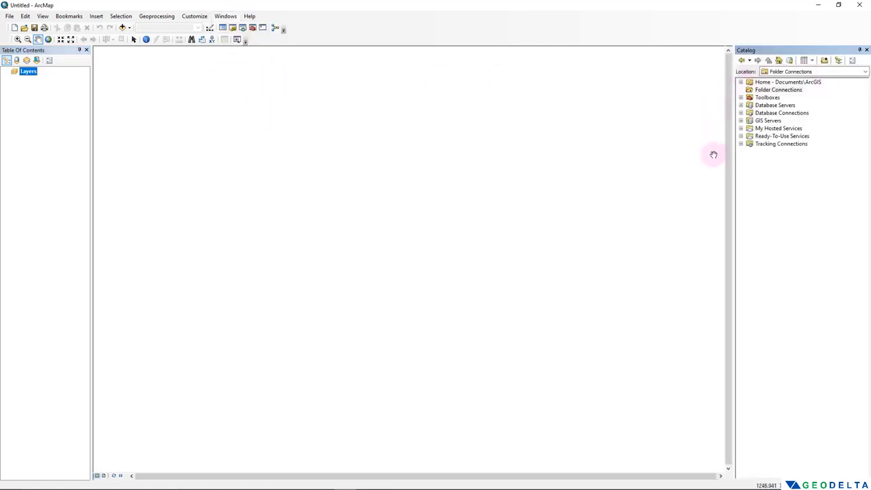
drag(775, 50, 858, 264)
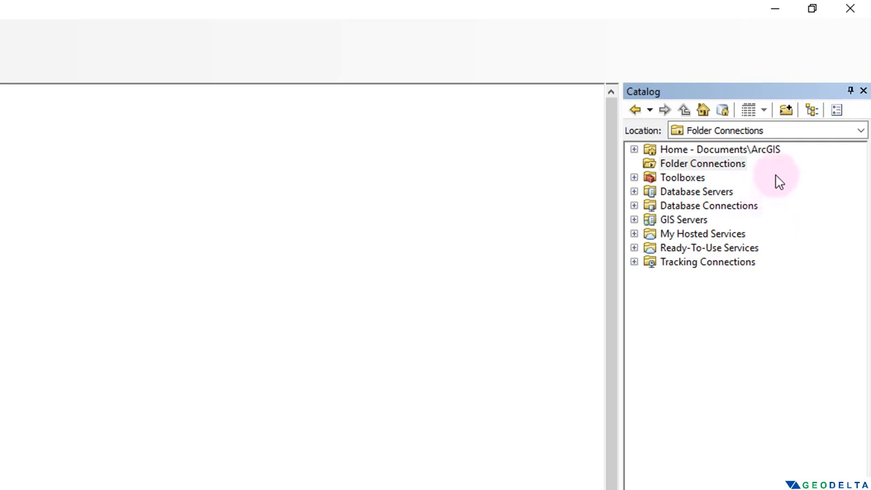
click(860, 130)
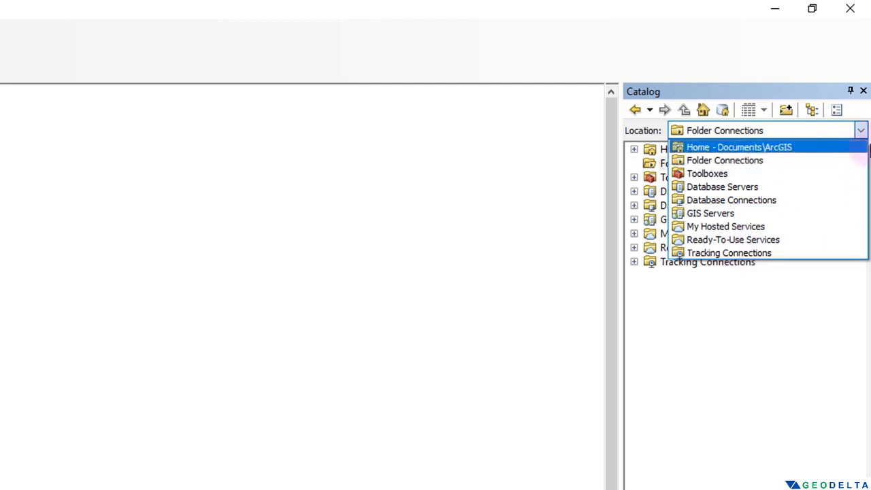
click(861, 131)
click(861, 131)
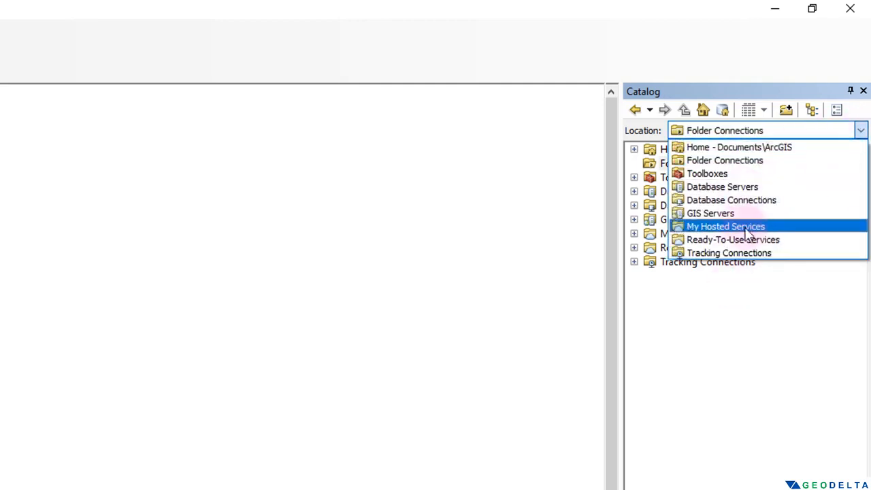
click(789, 357)
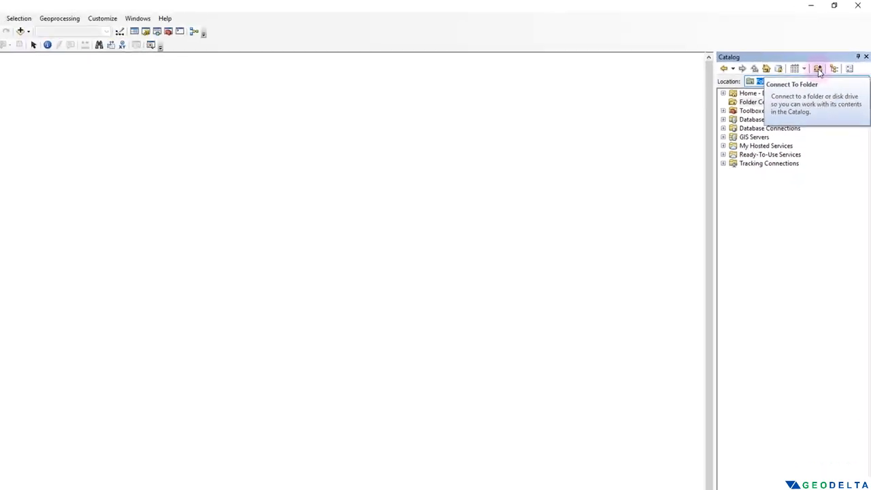
Connect the Catalog to the folder "9. Beginners Guide to ArcGIS Desktop" inside D:\GeoDelta Labs
click(819, 68)
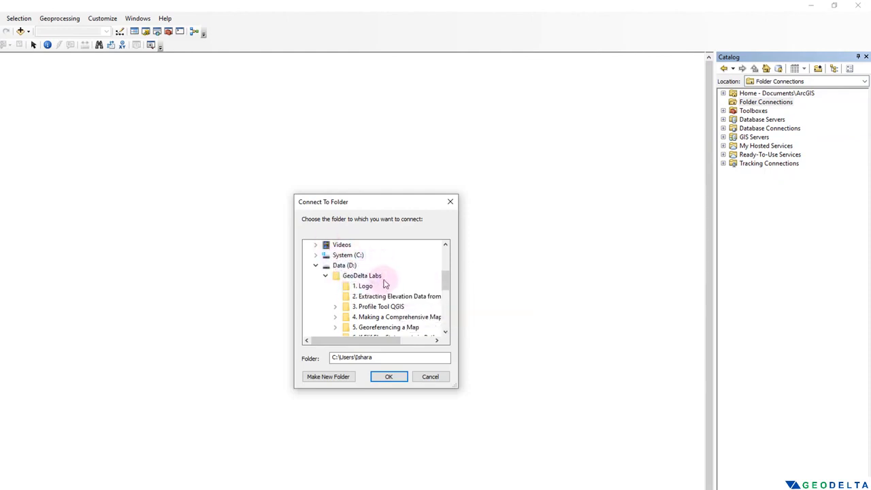
click(371, 278)
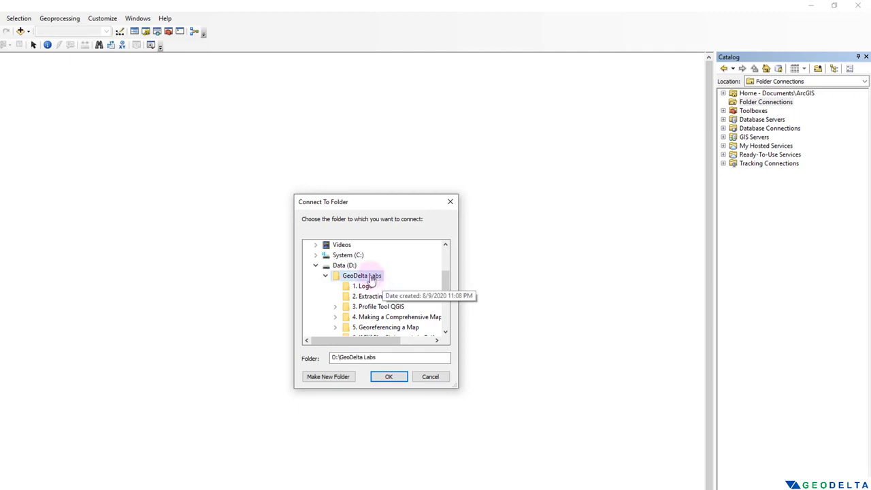
scroll(381, 289, down, 2)
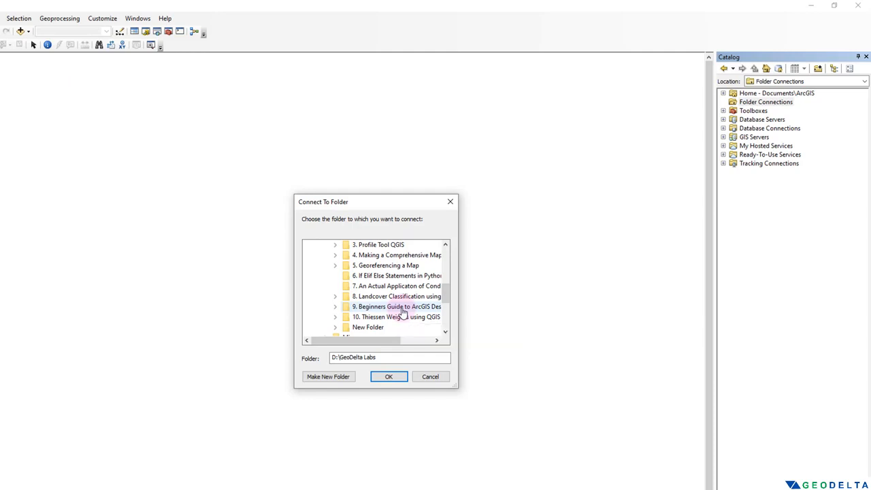
click(402, 308)
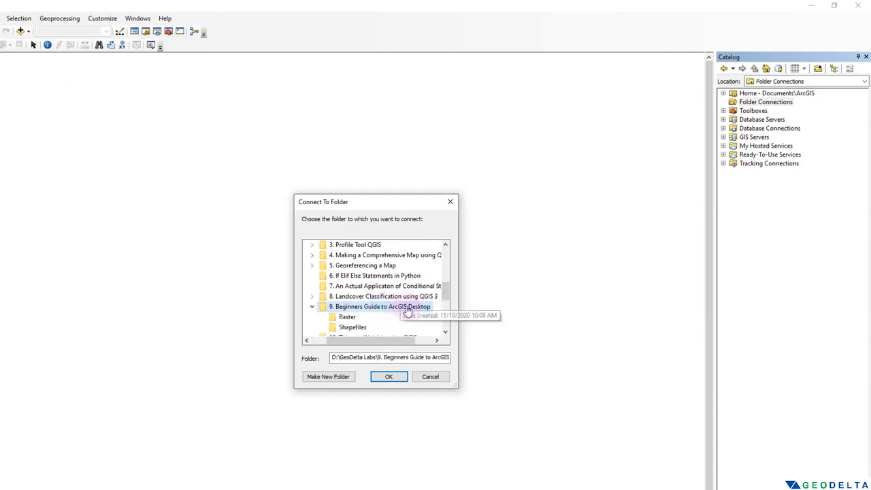
click(398, 378)
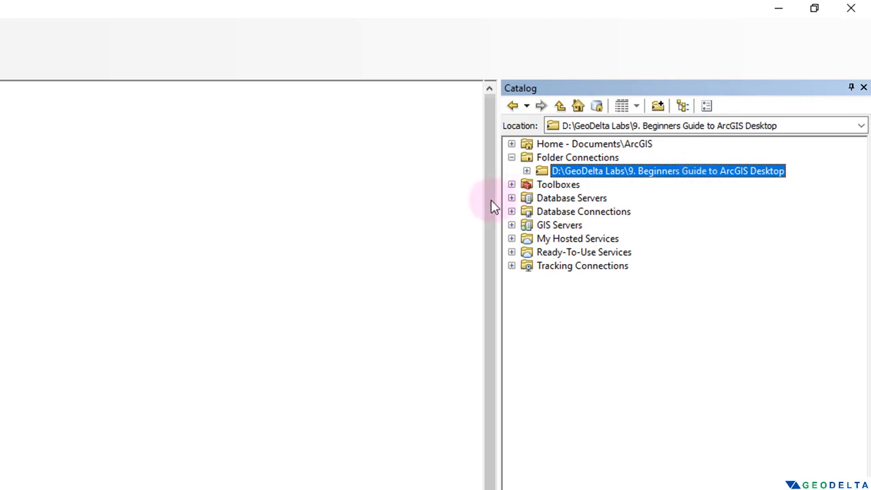
Expand the connected folder in the Catalog together with its Raster and Shapefiles subfolders
click(526, 171)
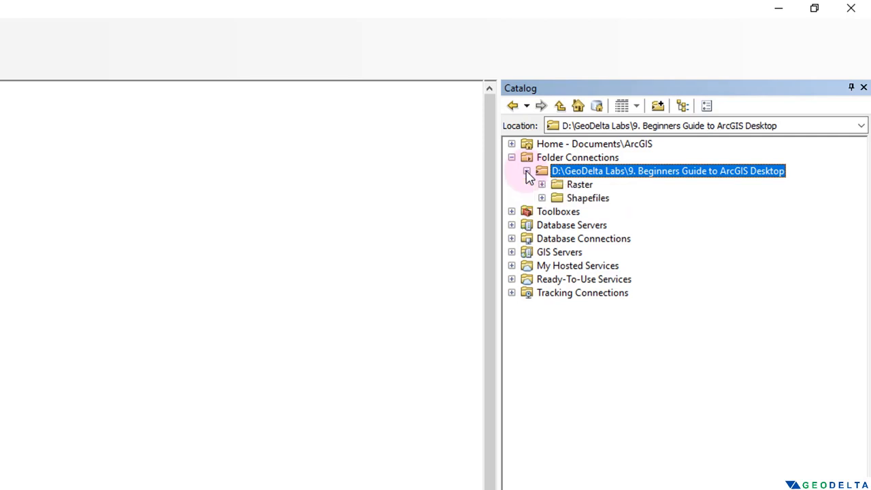
click(578, 185)
click(584, 199)
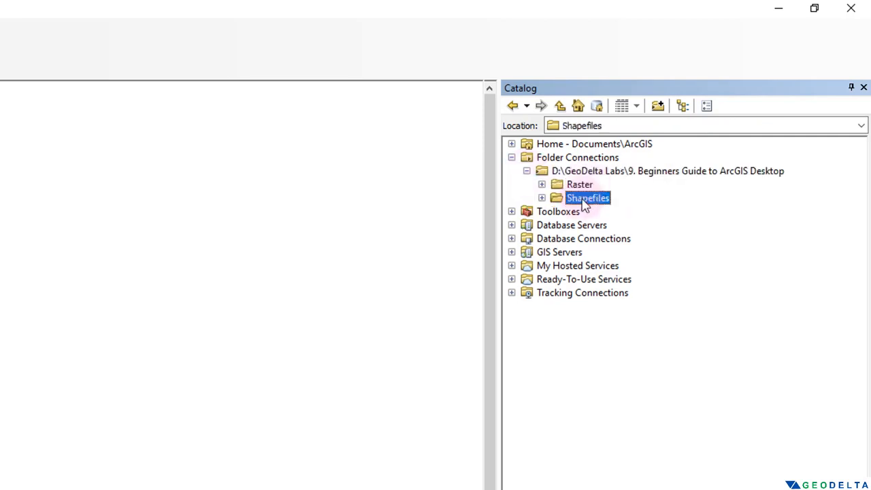
click(542, 184)
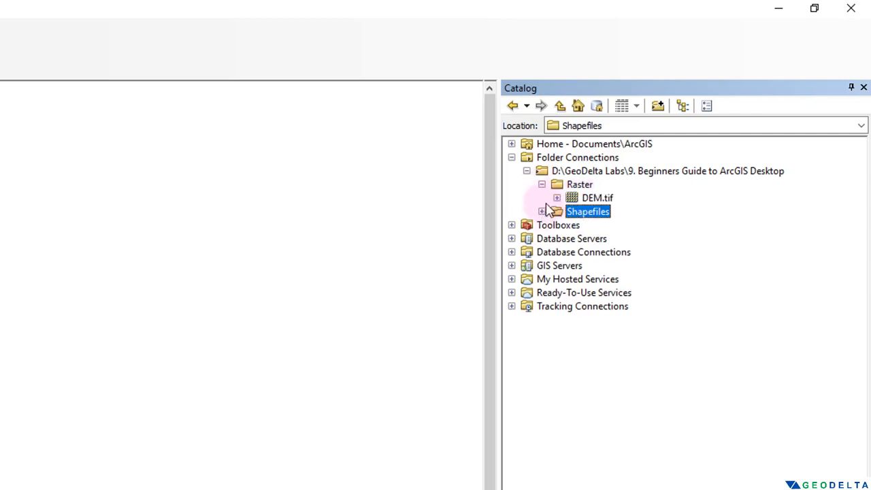
click(541, 211)
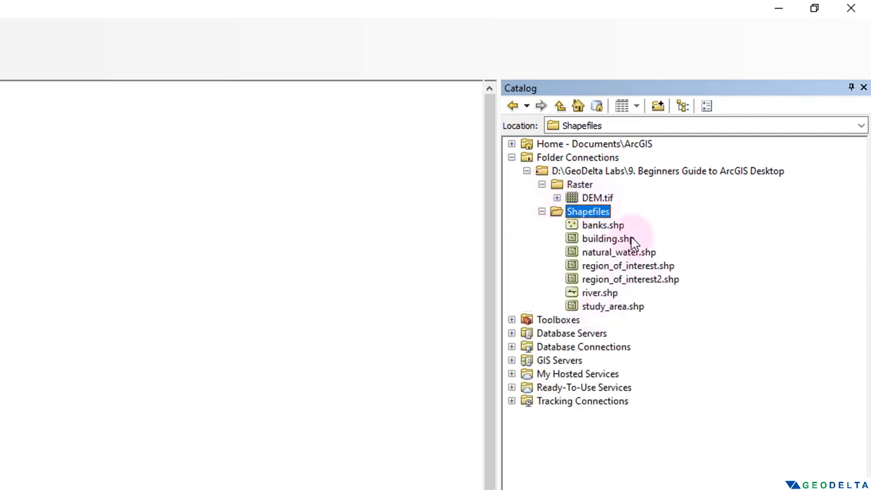
Go through the shapefiles from banks.shp to study_area.shp in the Catalog and narrow the Catalog window
click(601, 227)
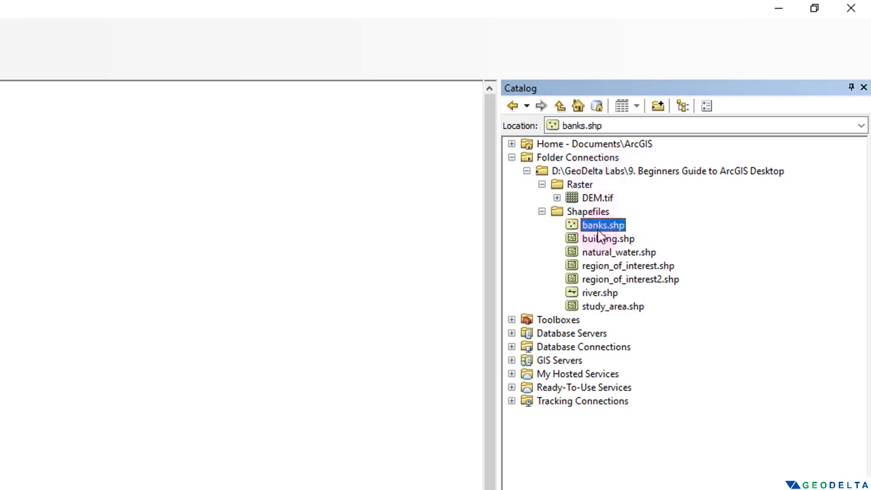
click(601, 244)
click(603, 255)
click(603, 268)
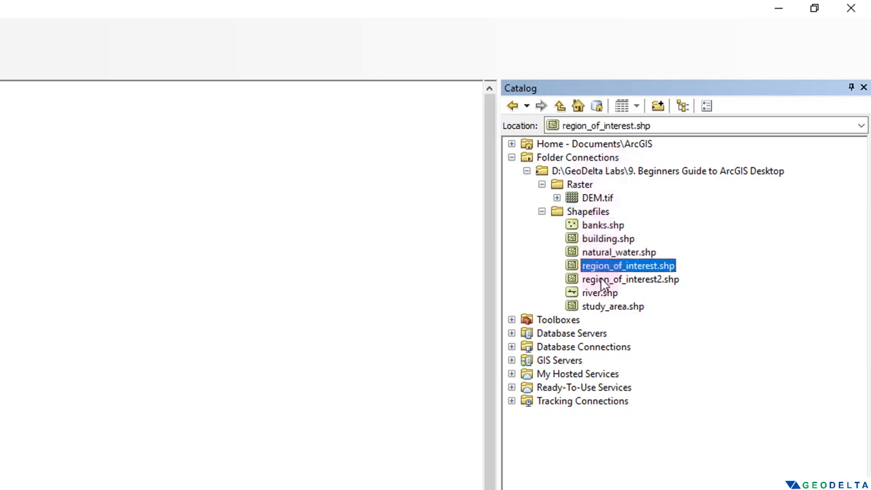
click(601, 281)
click(607, 308)
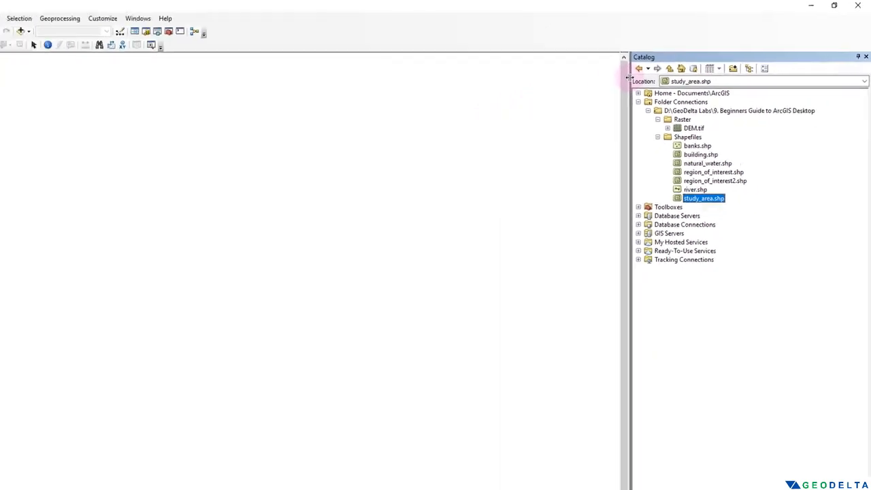
drag(627, 80, 715, 144)
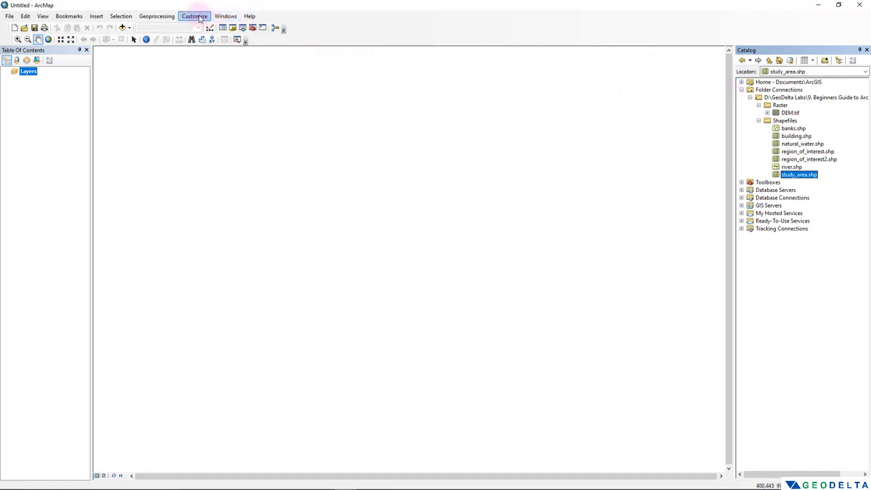
Open the Search window beside the Catalog
click(222, 17)
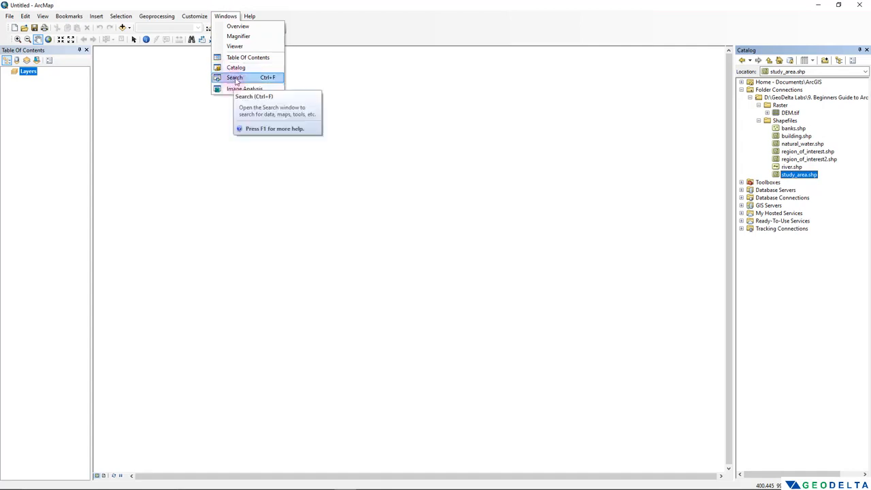
click(225, 15)
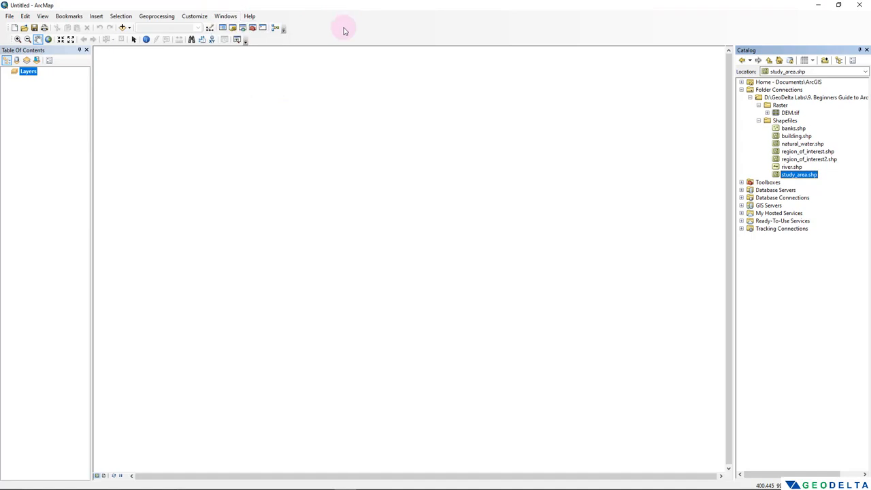
click(243, 29)
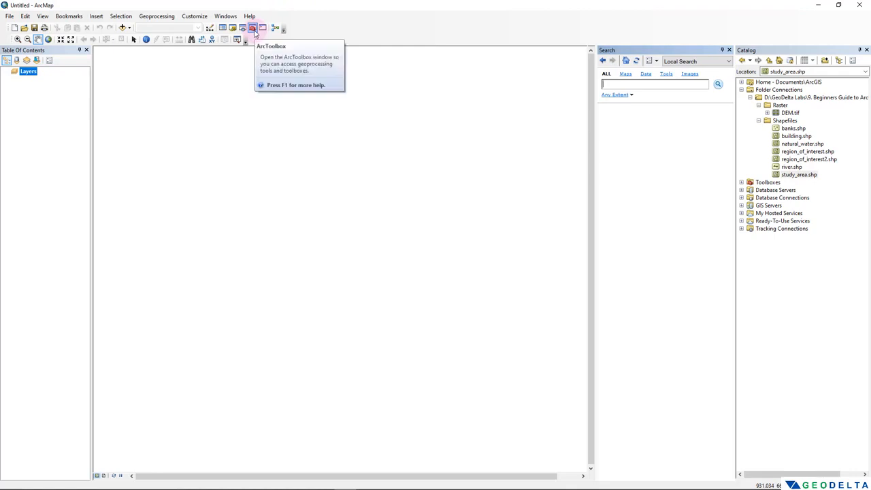
Search all local items for "intersect" and look through the listed tools
click(617, 84)
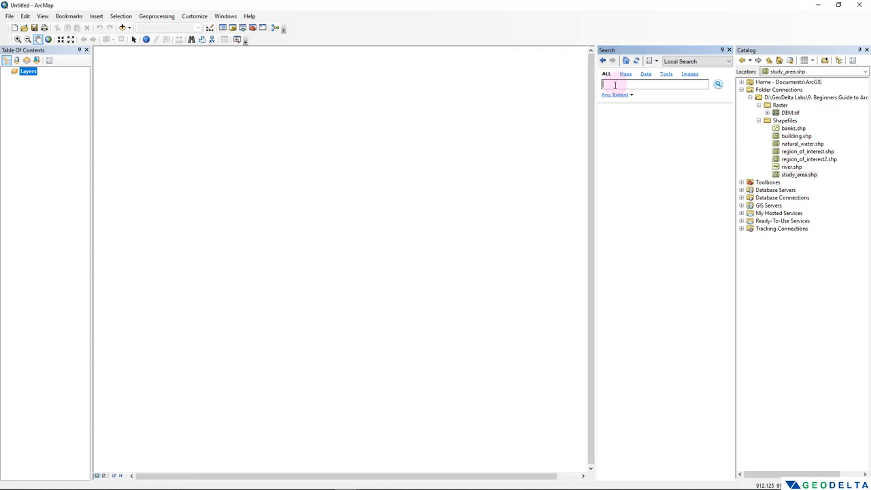
text(intersect)
key(Return)
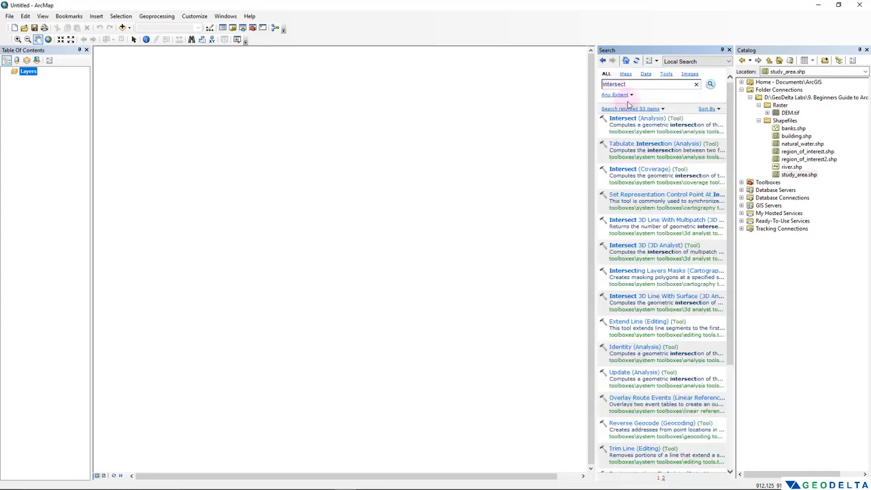
scroll(640, 310, down, 2)
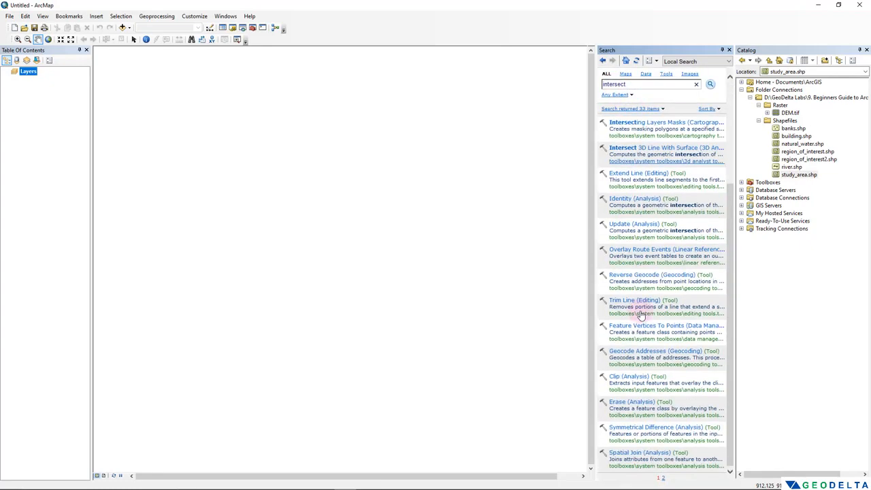
scroll(640, 315, up, 2)
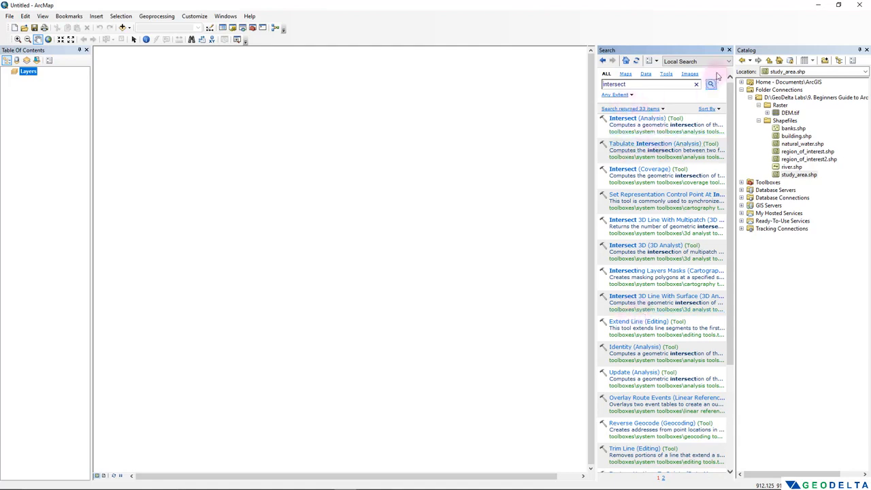
Undock the Search window over the map area, enlarge it, and close it
drag(668, 52, 402, 65)
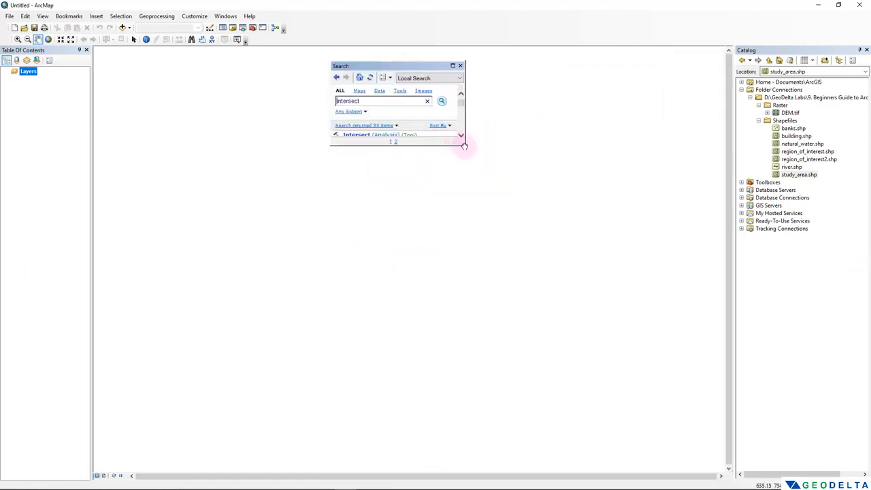
drag(466, 145, 538, 424)
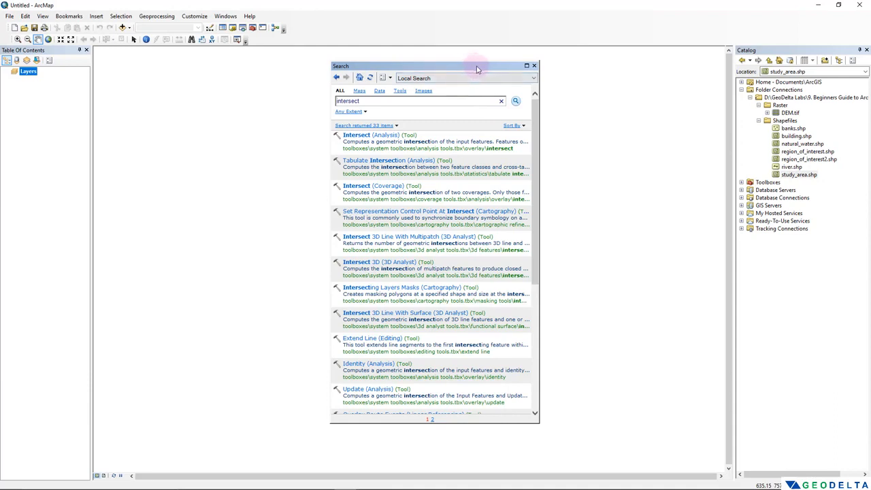
click(535, 66)
Open the ArcToolbox window, place it next to the Catalog, and extend it to nearly the full height of the map area
click(252, 27)
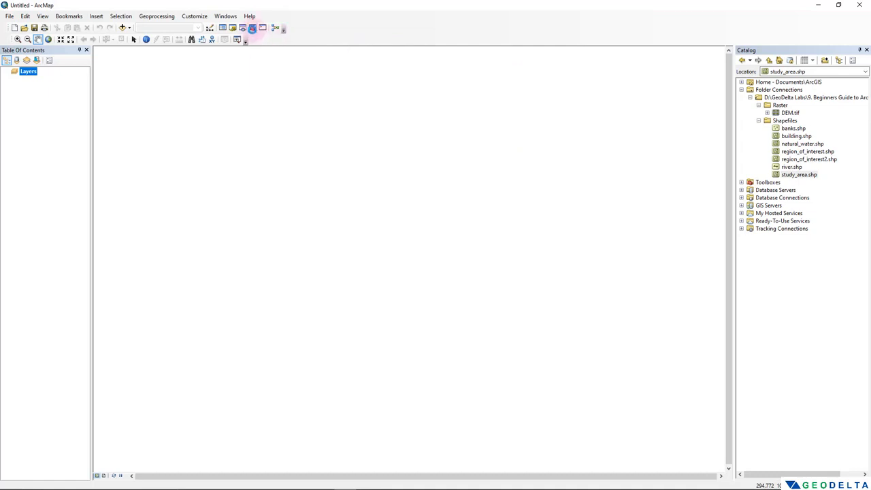
click(253, 28)
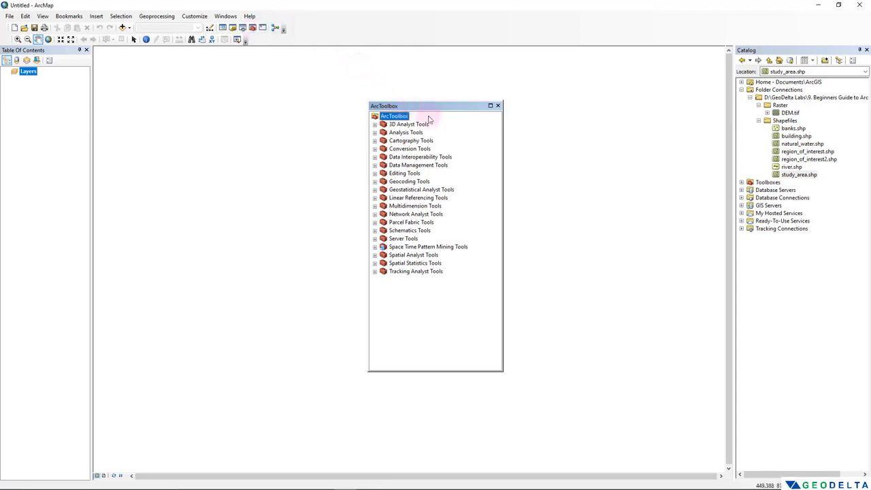
drag(408, 106, 622, 64)
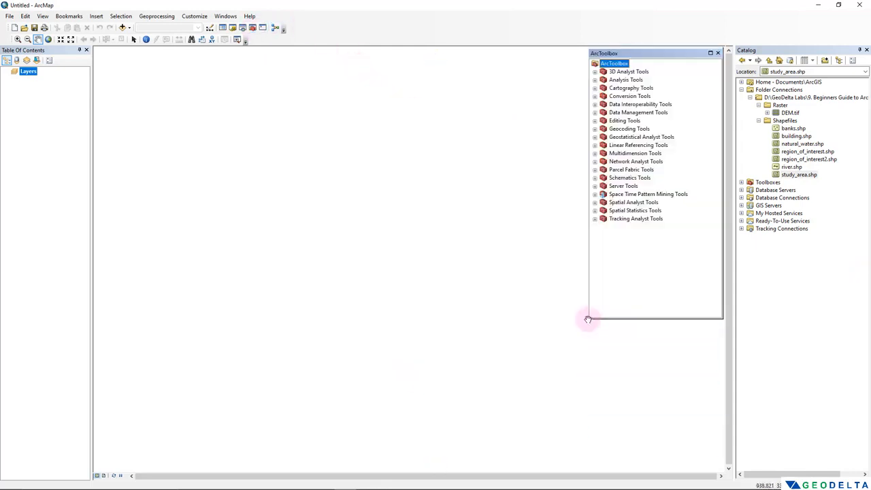
drag(588, 318, 580, 350)
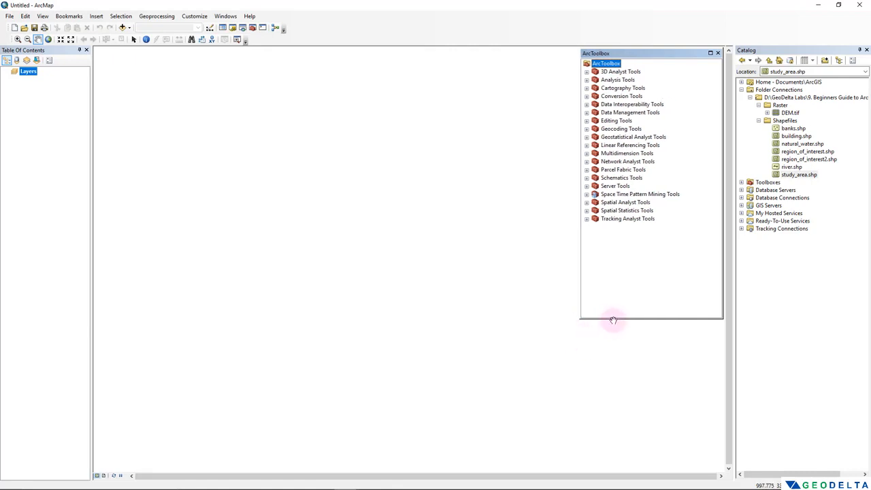
drag(613, 319, 613, 466)
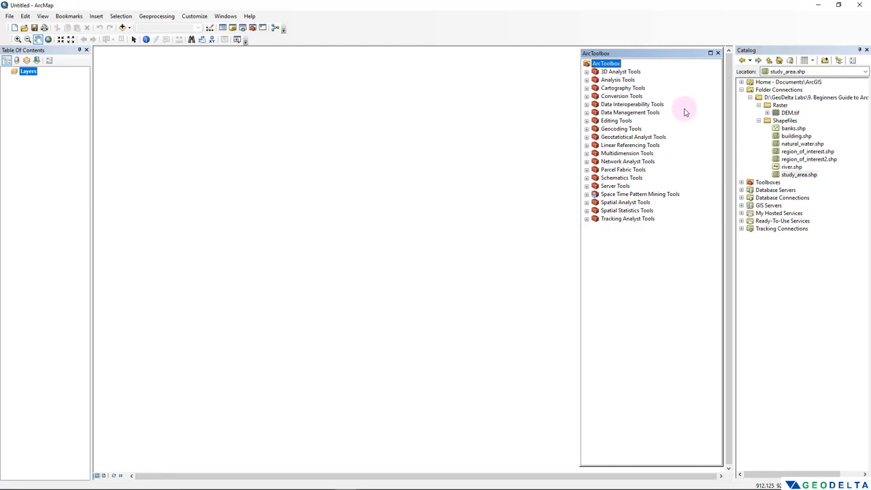
Move ArcToolbox away from the Catalog and reopen the Search window between them, narrowed and lengthened to fit
drag(662, 55, 659, 59)
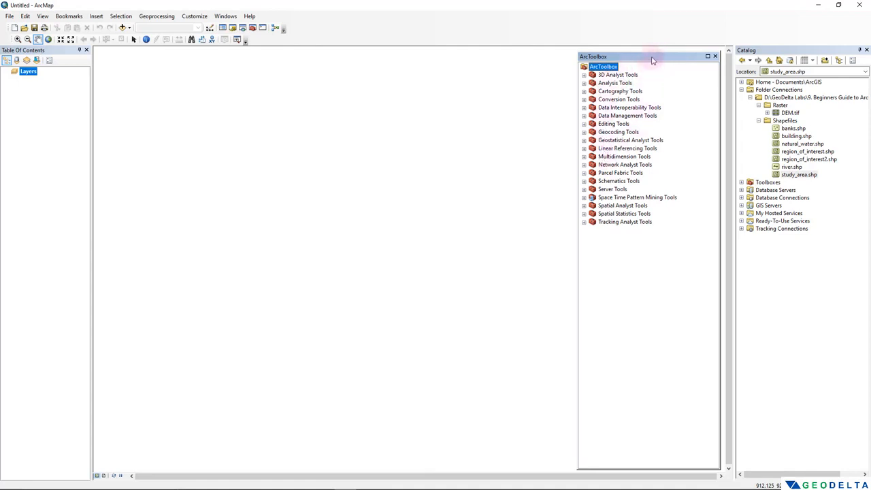
drag(652, 60, 482, 58)
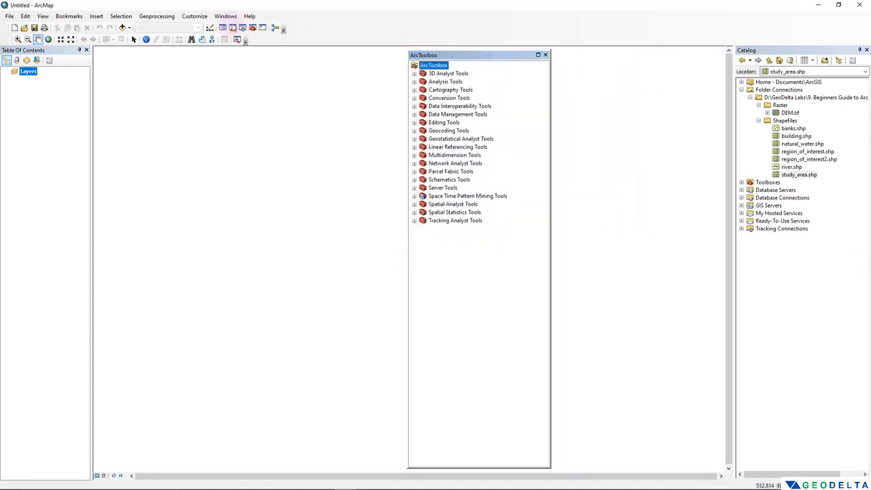
click(243, 28)
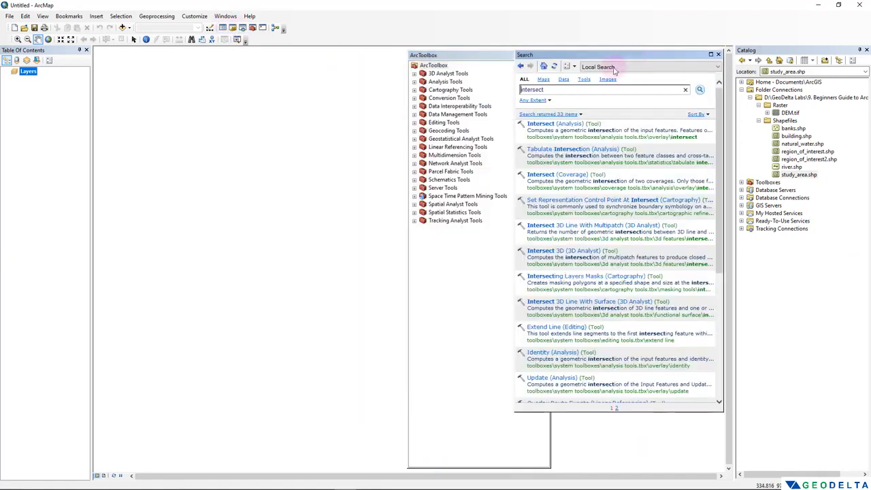
drag(513, 89, 558, 89)
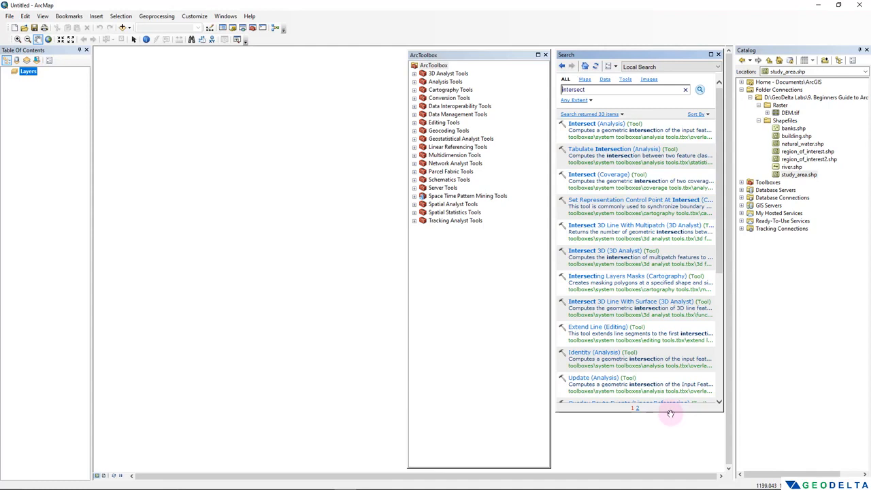
drag(670, 413, 670, 456)
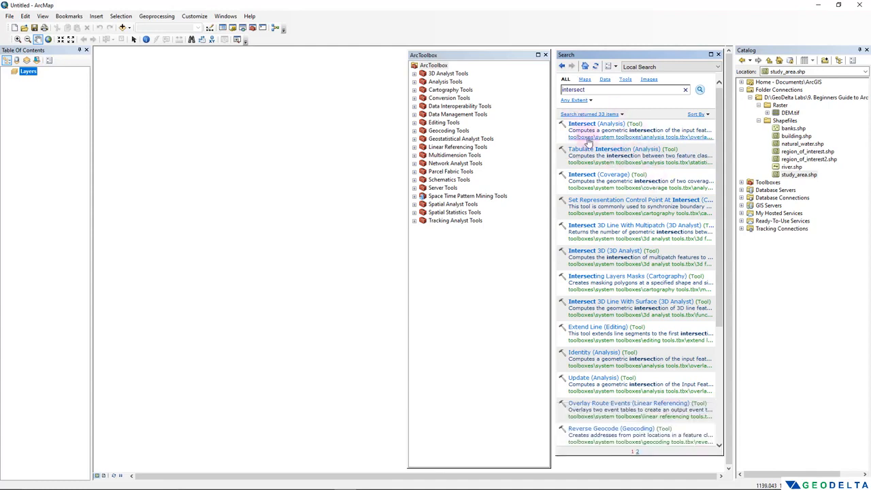
Locate the Intersect (Analysis) search result in the Catalog and select the Intersect tool in the Overlay toolset of Analysis Tools
click(581, 137)
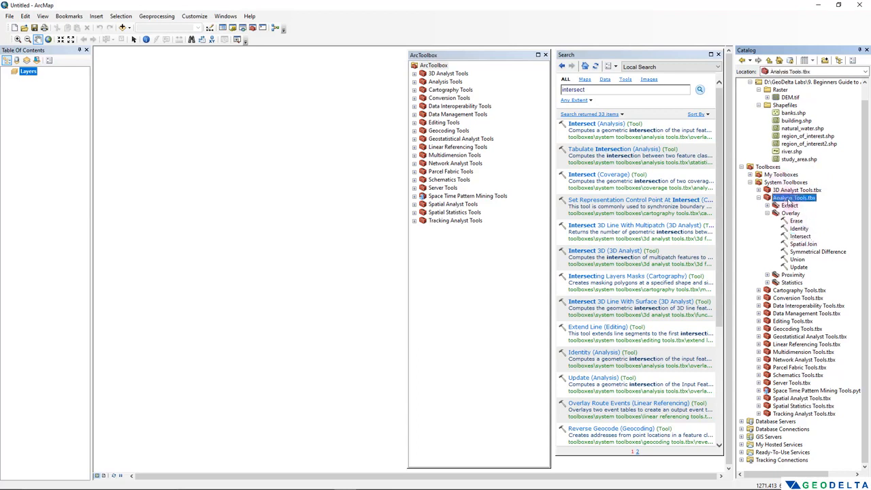
click(790, 214)
click(800, 237)
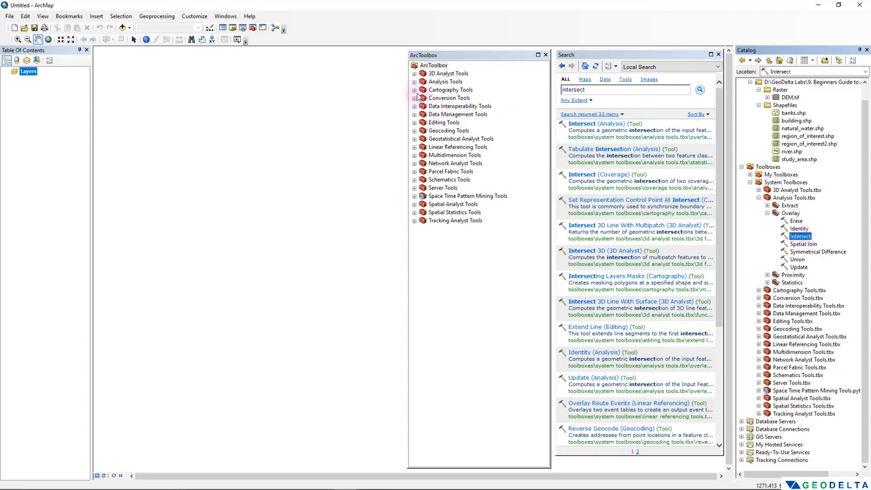
Expand Analysis Tools and its Overlay toolset in ArcToolbox and select the Intersect tool
click(414, 82)
click(422, 98)
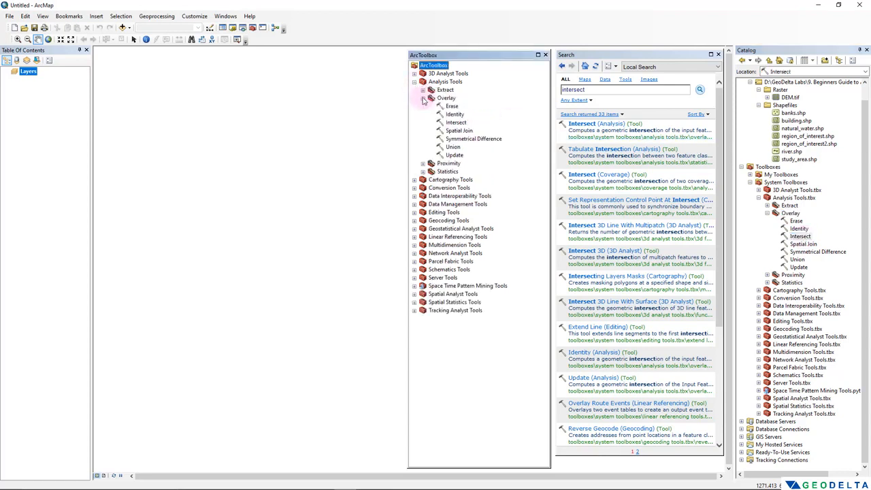
click(456, 123)
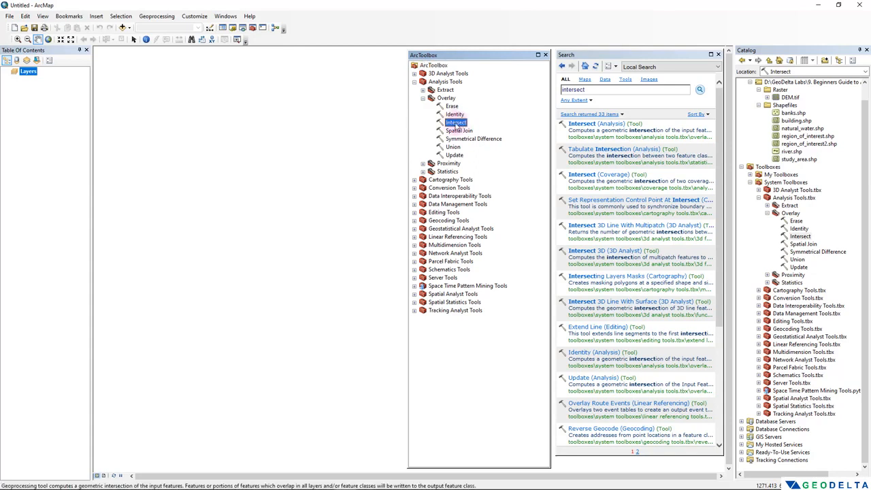
View the Intersect tool's dialog from ArcToolbox, dismiss it without running the tool, and close ArcToolbox
double_click(456, 123)
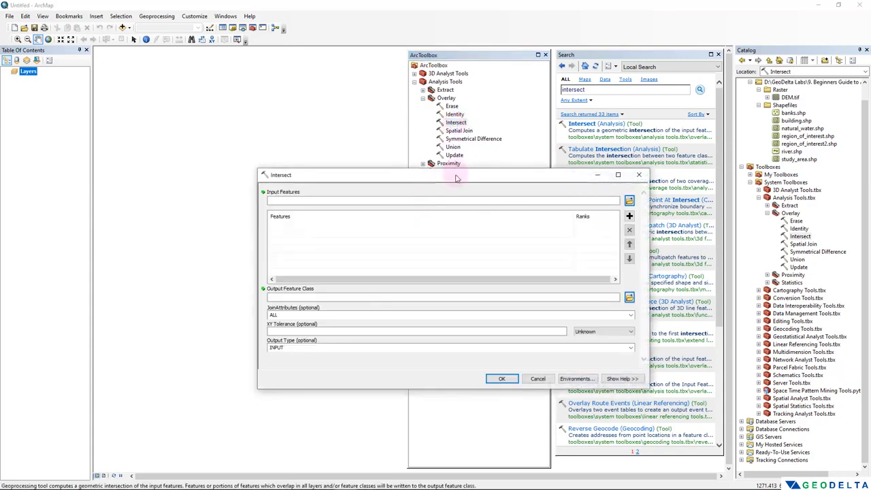
drag(455, 178, 307, 162)
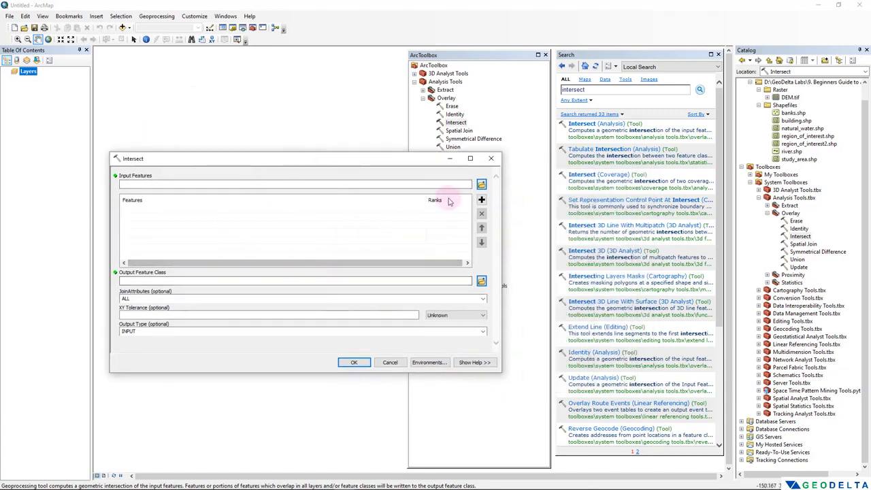
click(491, 158)
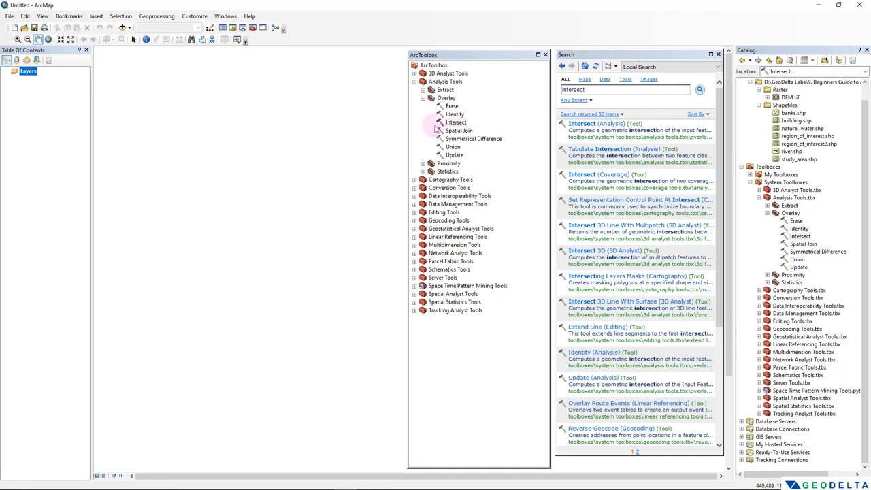
click(545, 55)
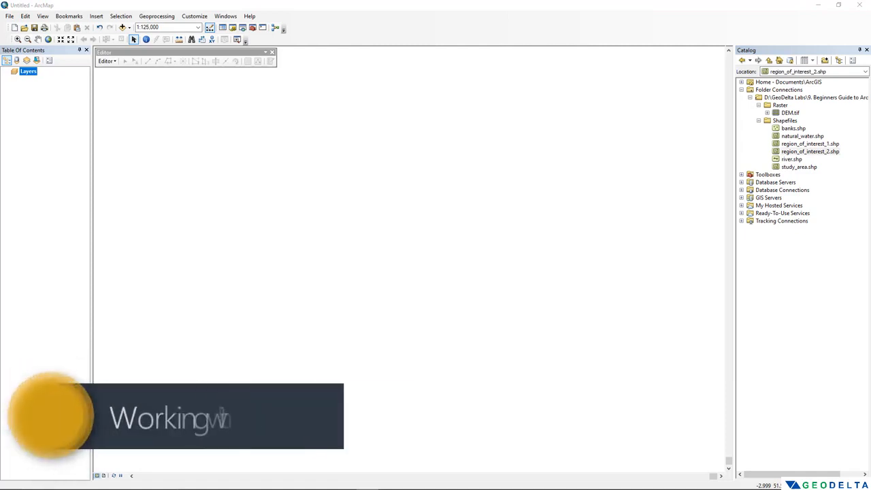
Go through the Shapefiles folder in the Catalog, selecting each shapefile from banks.shp to study_area.shp
click(792, 121)
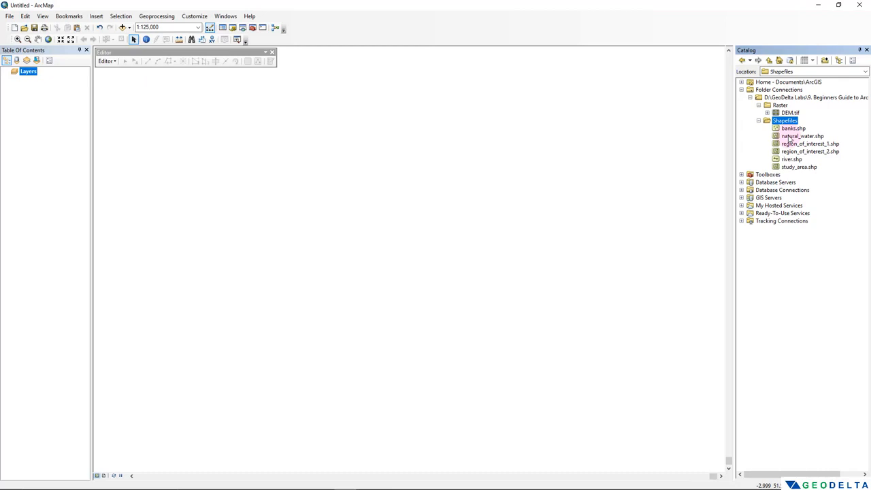
click(793, 129)
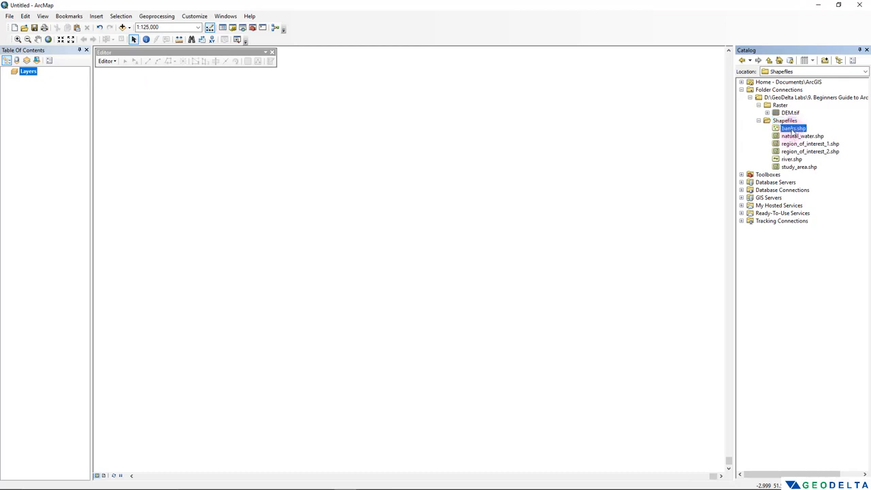
click(795, 138)
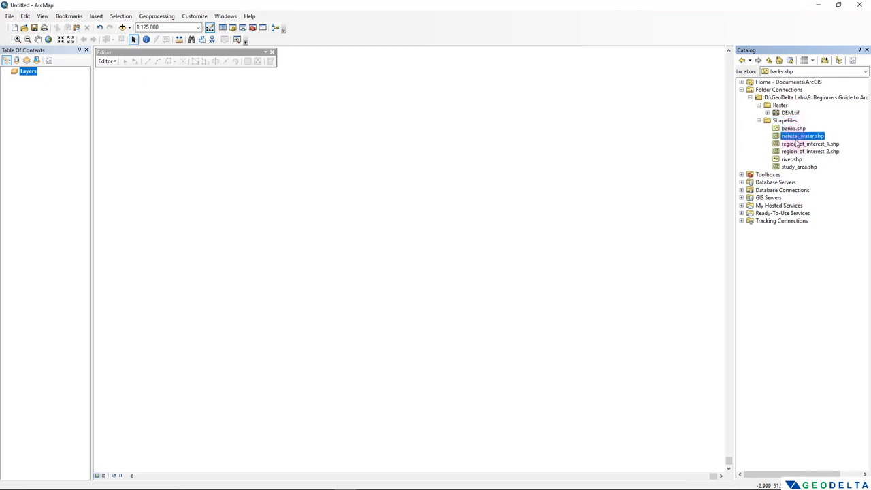
click(803, 144)
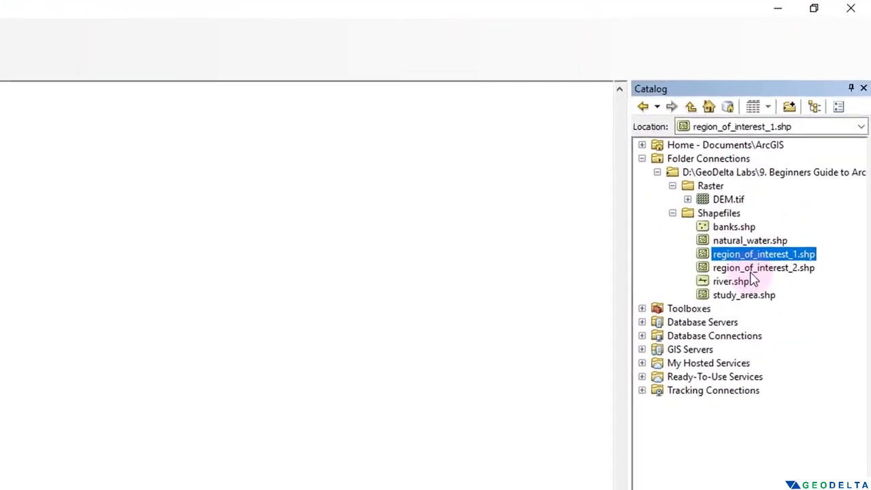
click(749, 269)
click(744, 281)
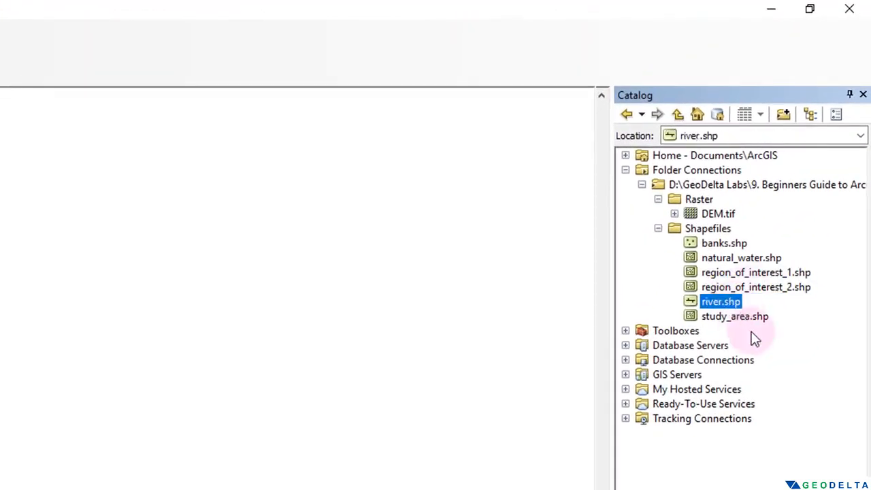
click(741, 317)
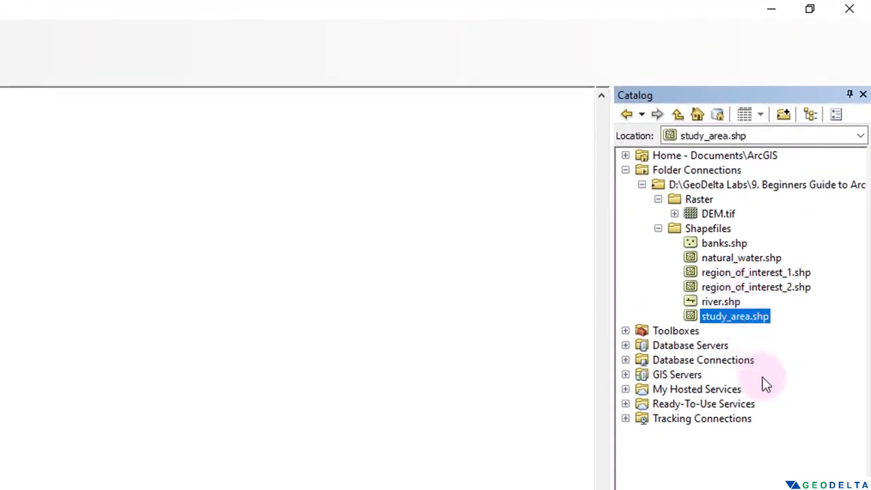
Select banks.shp in the Catalog and switch to the Shapefiles folder in File Explorer
click(735, 245)
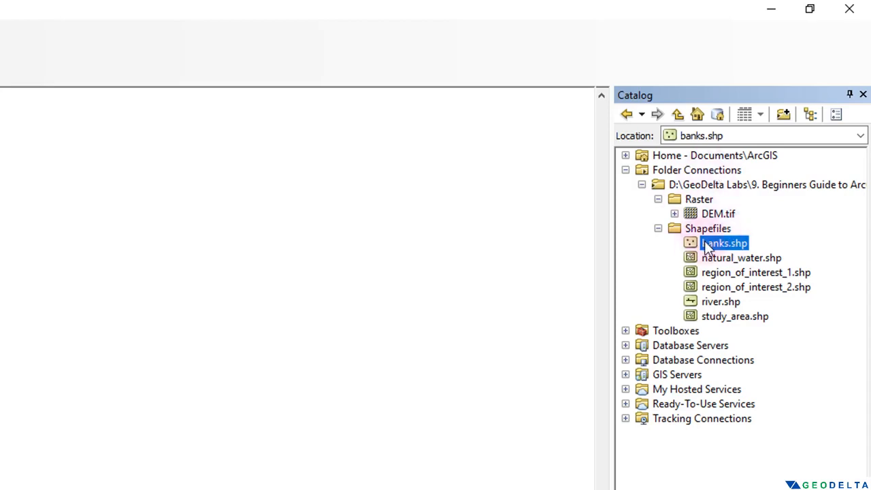
key(alt+Tab)
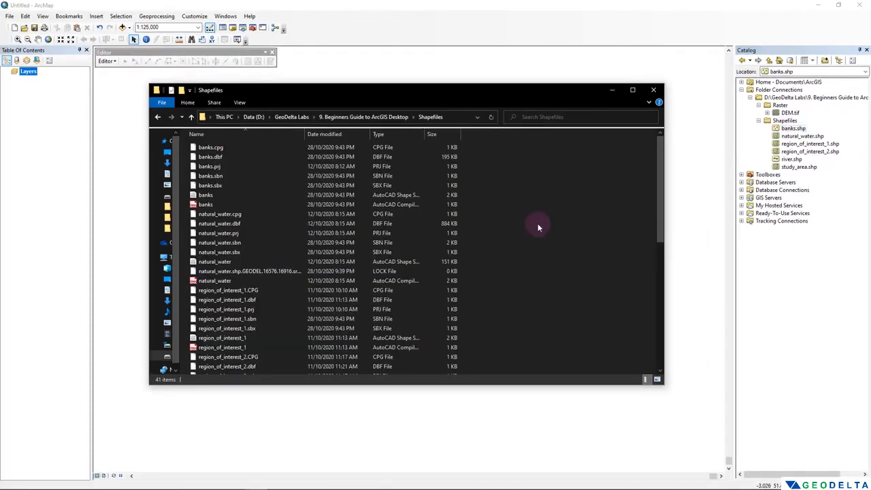
Examine the full directory path of the Shapefiles folder in File Explorer
click(458, 116)
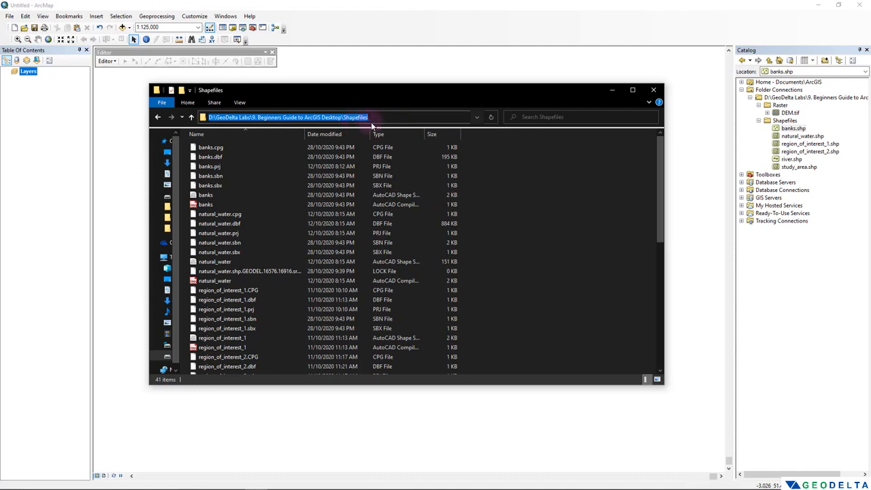
click(503, 214)
click(453, 117)
click(510, 226)
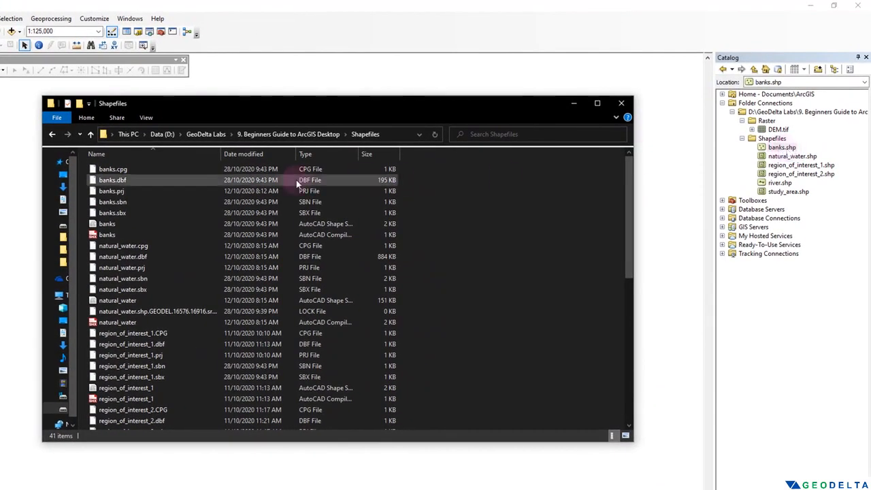
Highlight the group of banks files and the group of natural_water files in turn, and clear the selection
drag(87, 163, 121, 229)
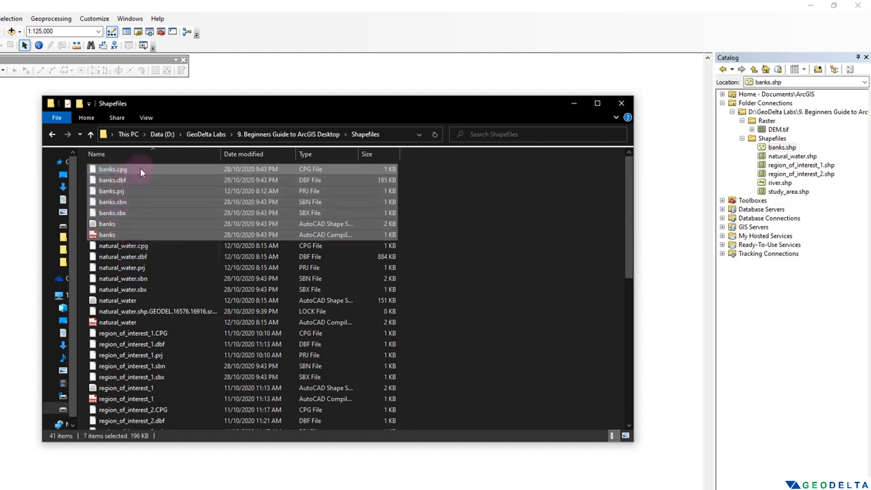
scroll(487, 256, down, 2)
scroll(487, 257, up, 1)
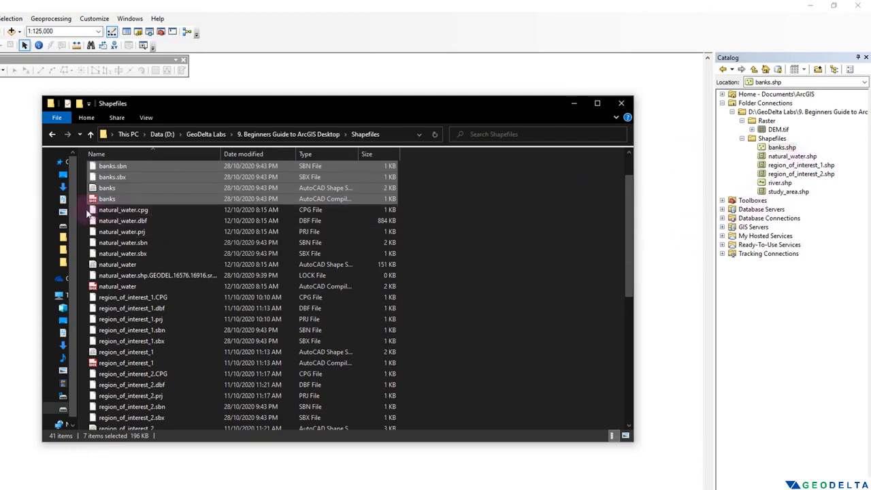
drag(85, 209, 174, 276)
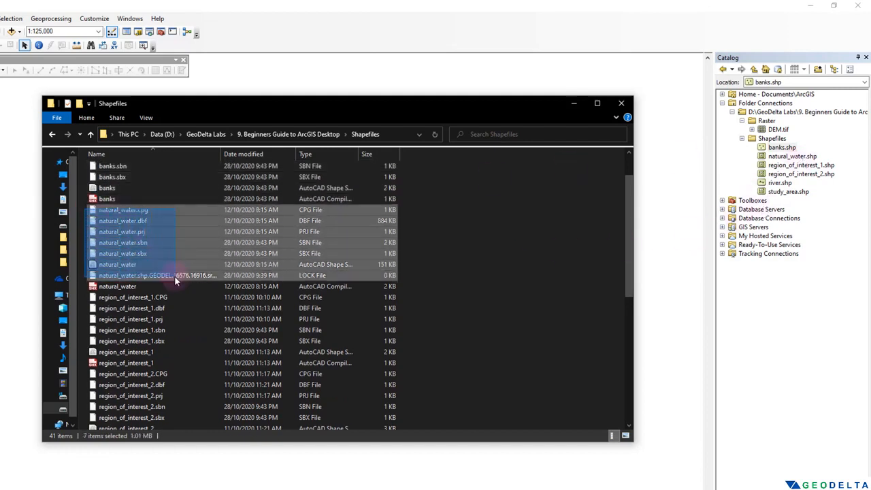
click(459, 305)
scroll(459, 304, up, 1)
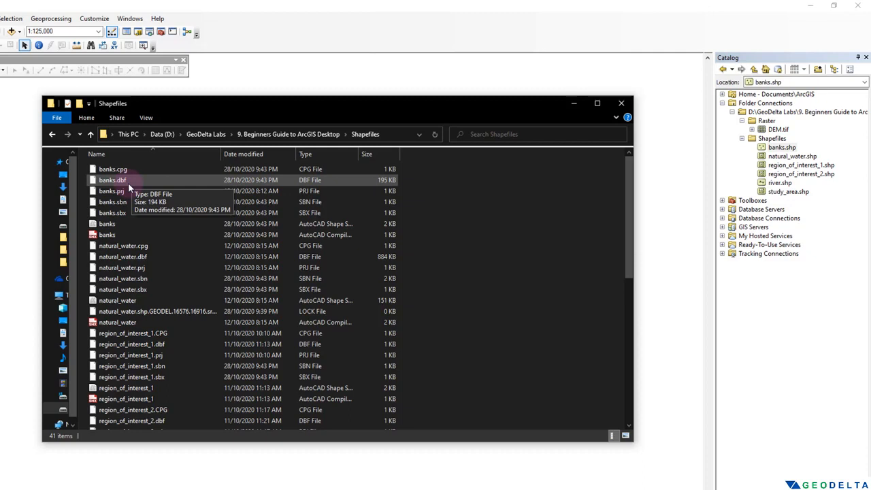
Select all the banks component files again, look through the rest of the Shapefiles folder, and return to ArcMap
shift+click(142, 235)
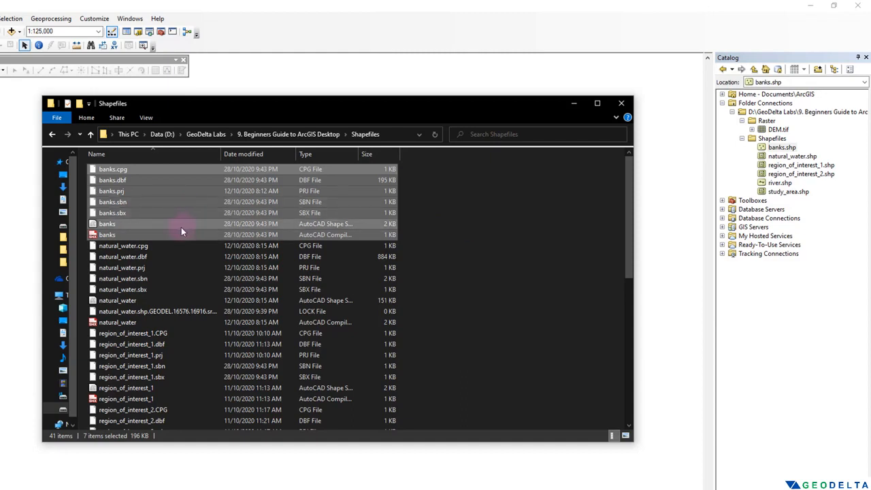
scroll(412, 228, down, 5)
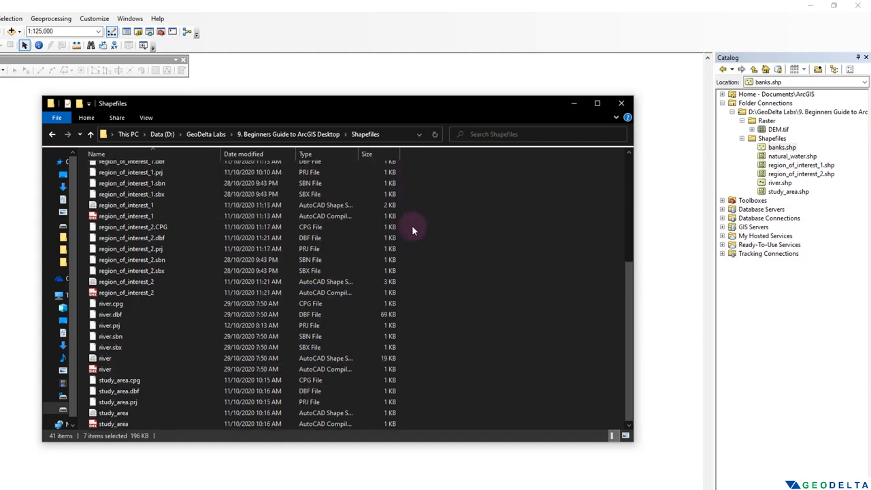
scroll(412, 232, up, 5)
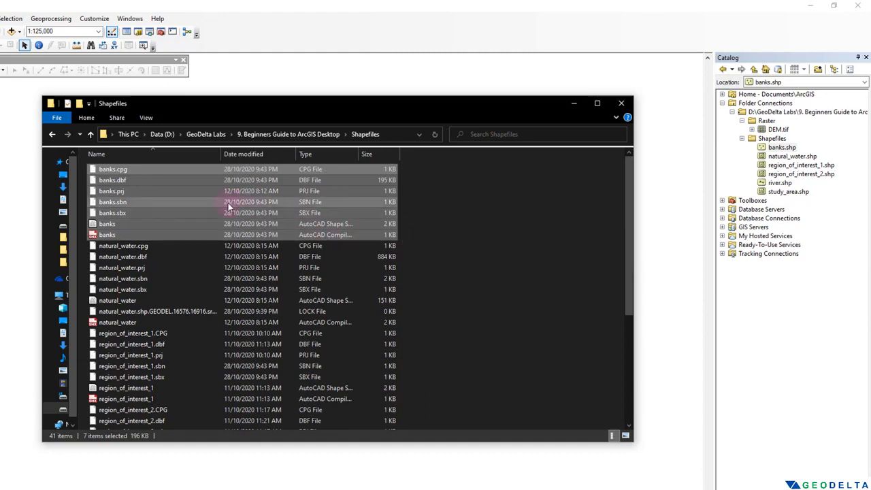
click(657, 113)
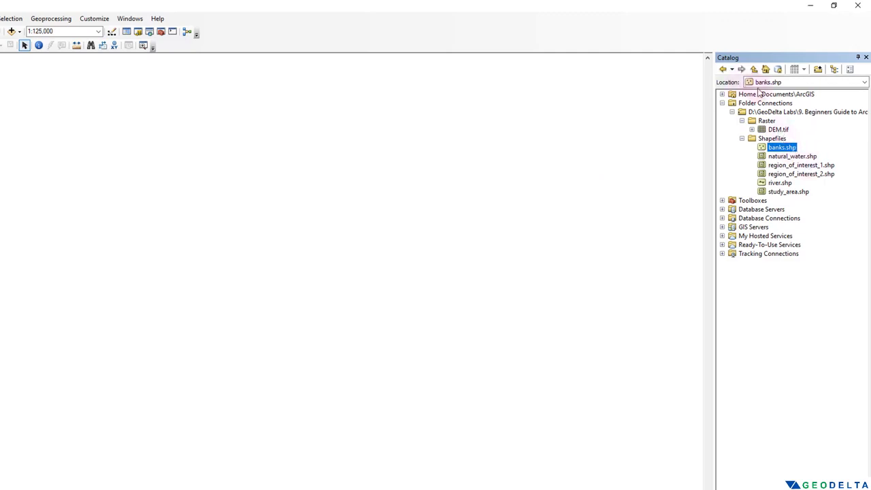
Compare the shapefile types in the Catalog by selecting natural_water, region_of_interest_1, river, study_area and banks one by one
click(794, 157)
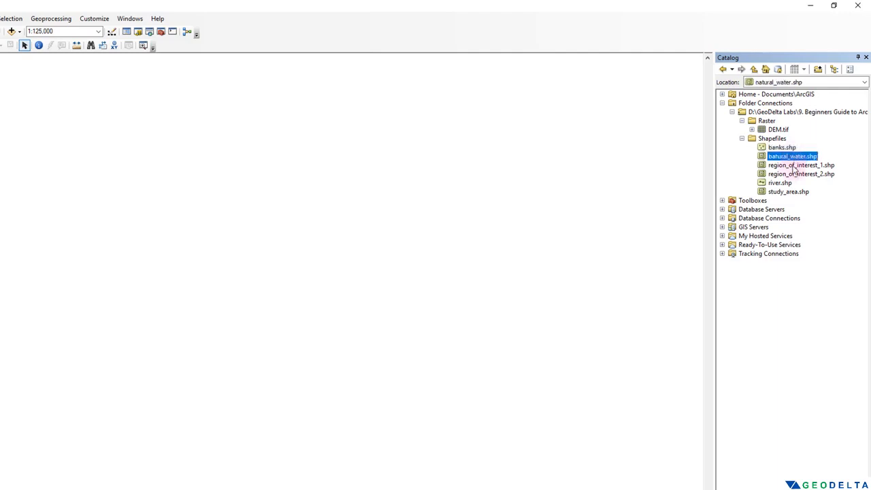
click(795, 166)
click(791, 182)
click(791, 193)
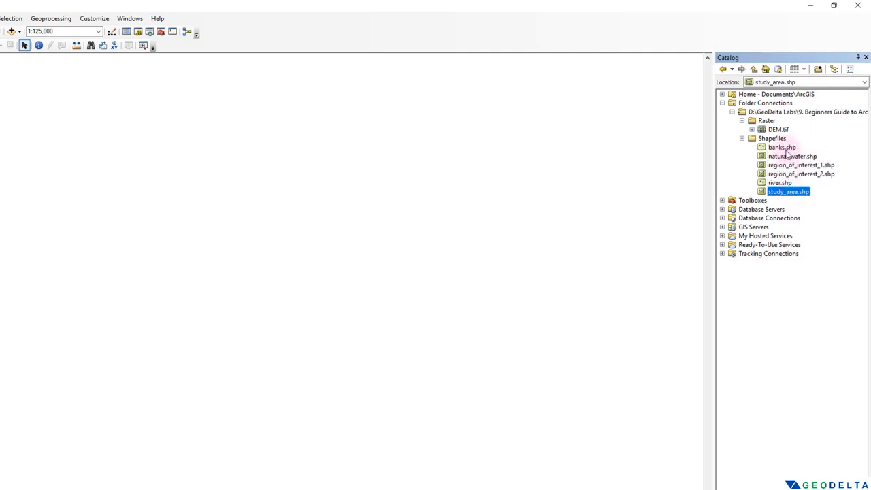
click(784, 148)
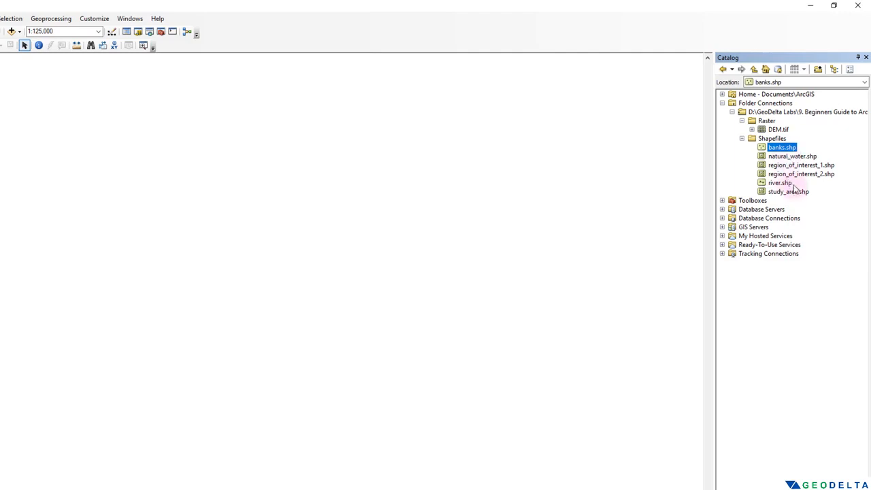
click(794, 166)
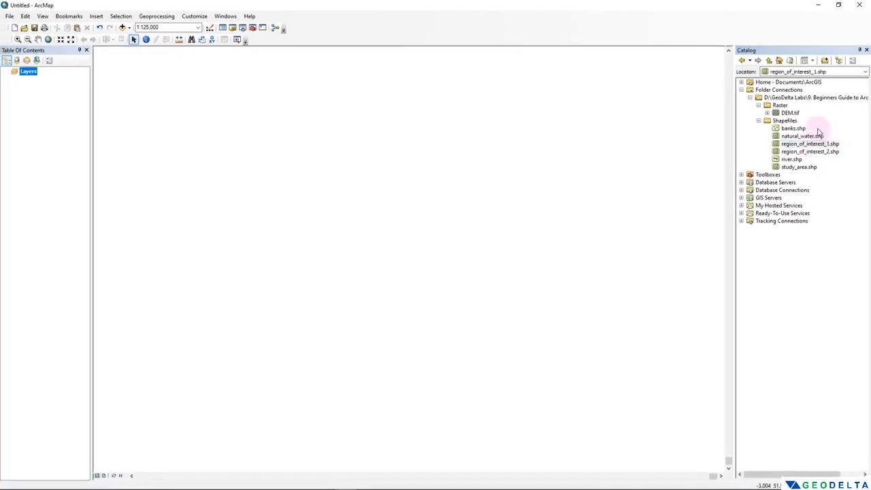
Add region_of_interest_1.shp and region_of_interest_2.shp from the Catalog to the map
click(807, 144)
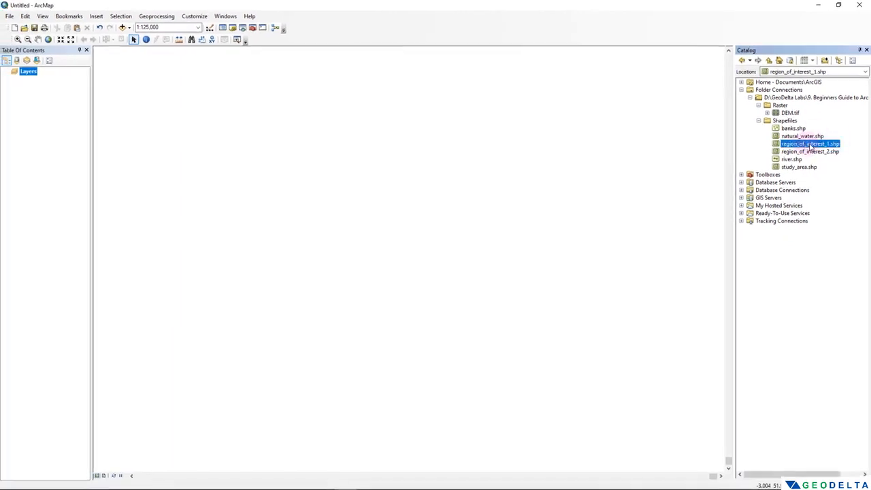
drag(811, 146, 319, 140)
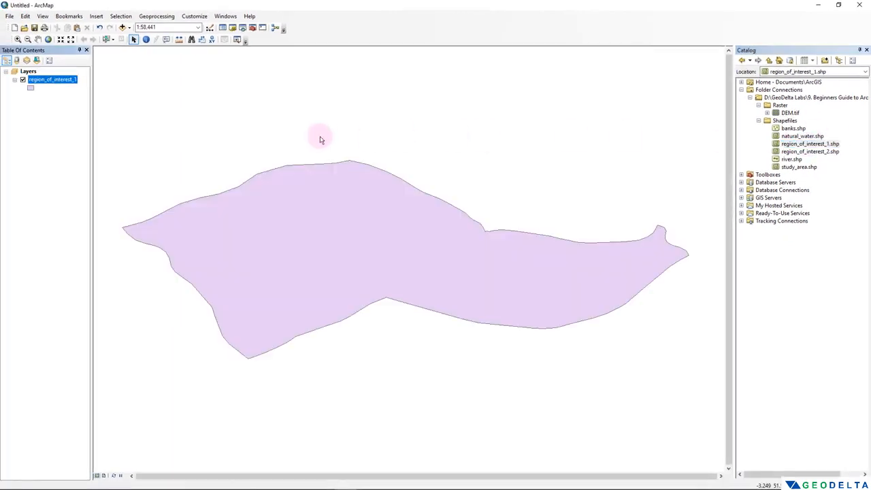
scroll(335, 168, up, 2)
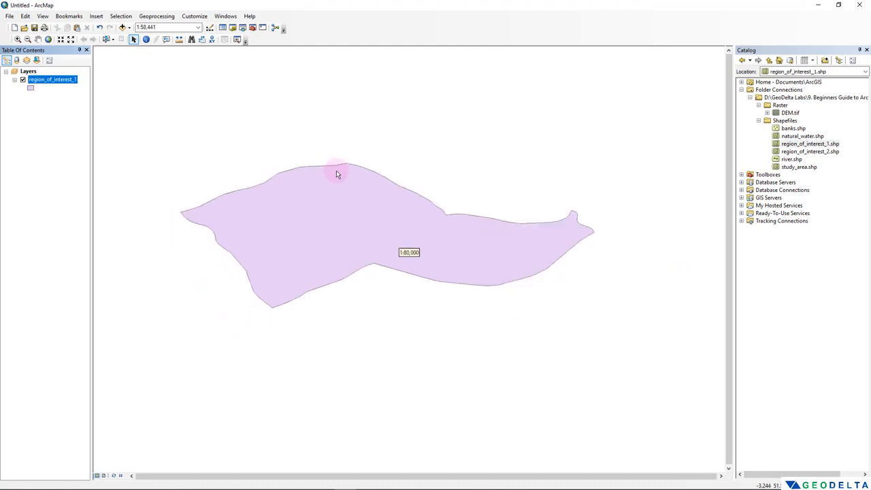
scroll(336, 175, up, 2)
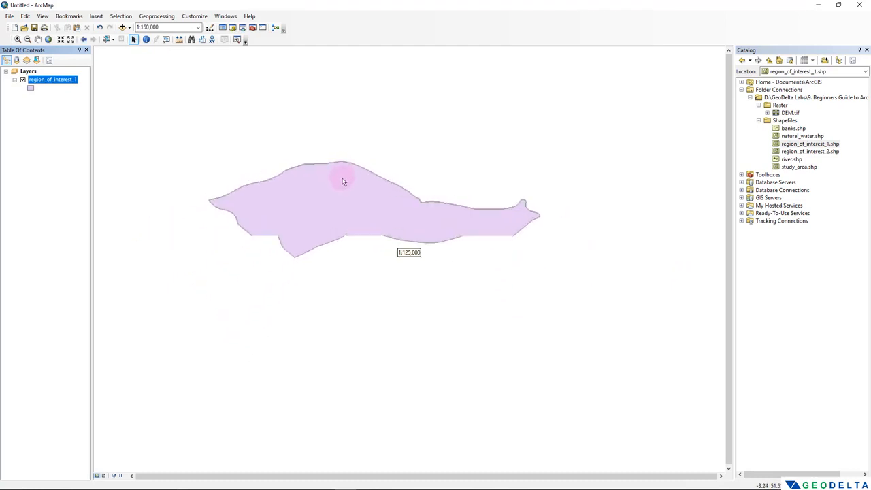
drag(370, 196, 308, 212)
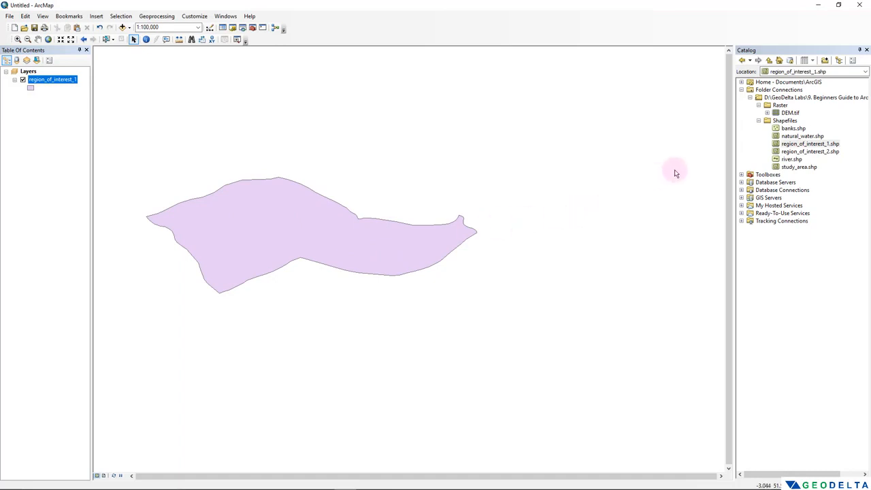
click(825, 152)
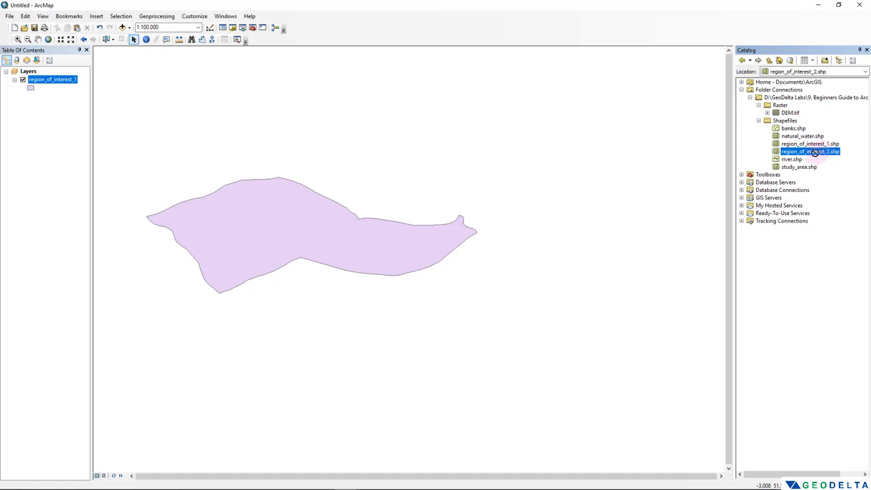
drag(825, 155, 483, 116)
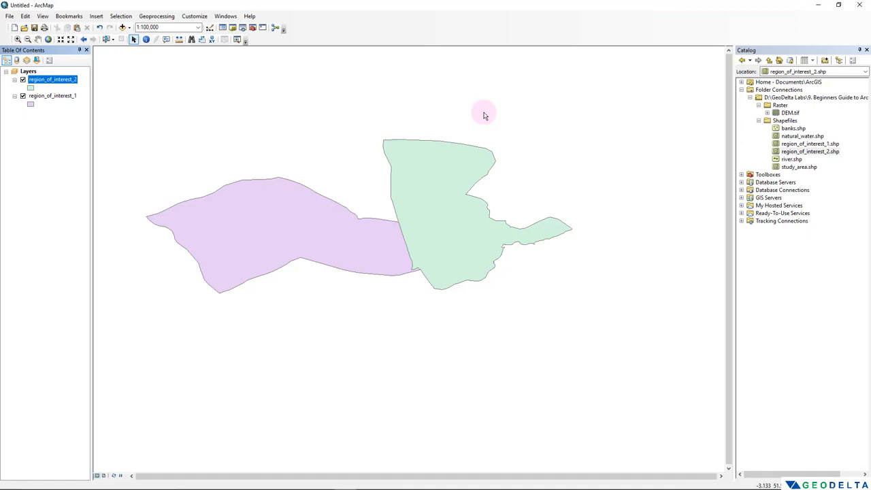
Examine the two region of interest polygons on the map at several scales alongside their entries in the Catalog
click(792, 159)
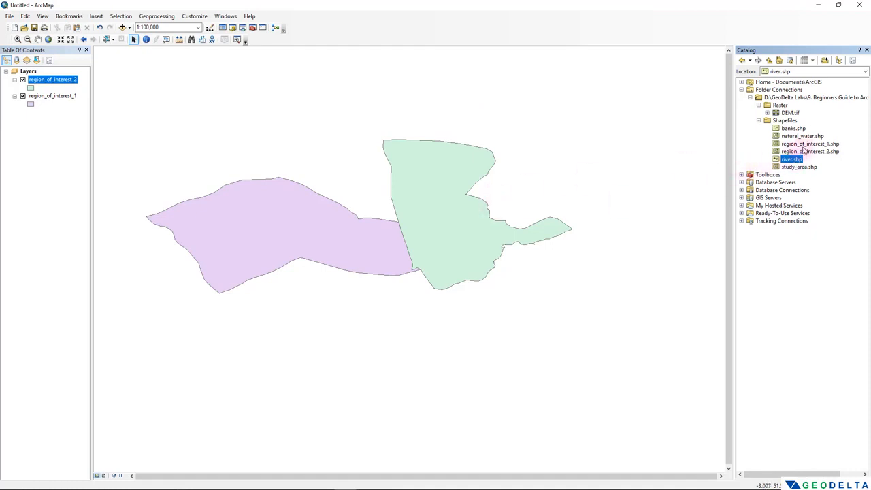
click(805, 147)
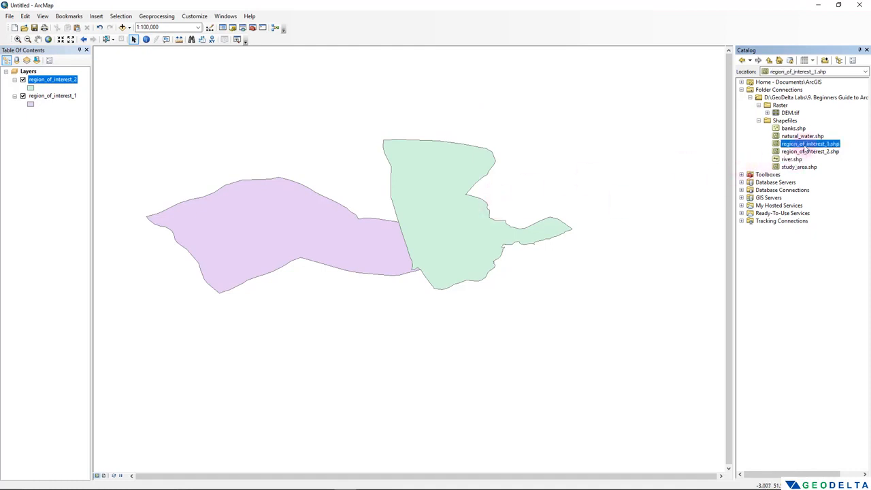
click(807, 153)
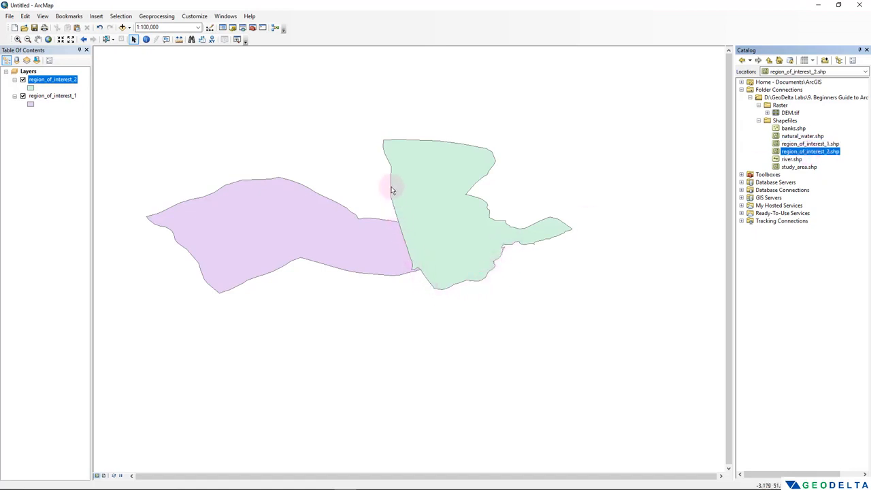
scroll(401, 175, down, 2)
scroll(402, 176, up, 2)
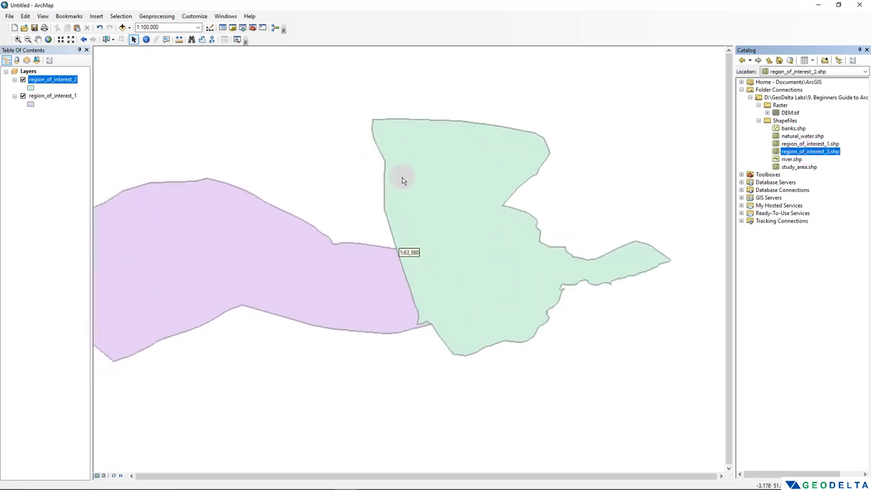
scroll(403, 178, up, 1)
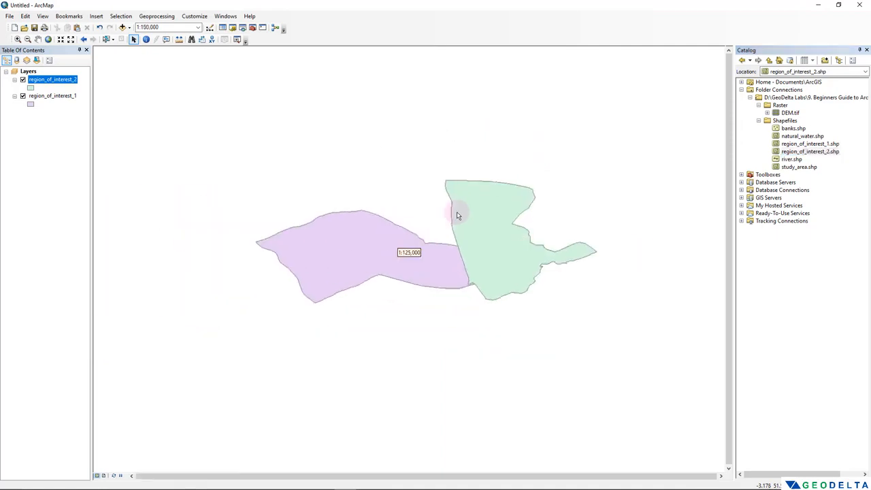
scroll(460, 217, down, 2)
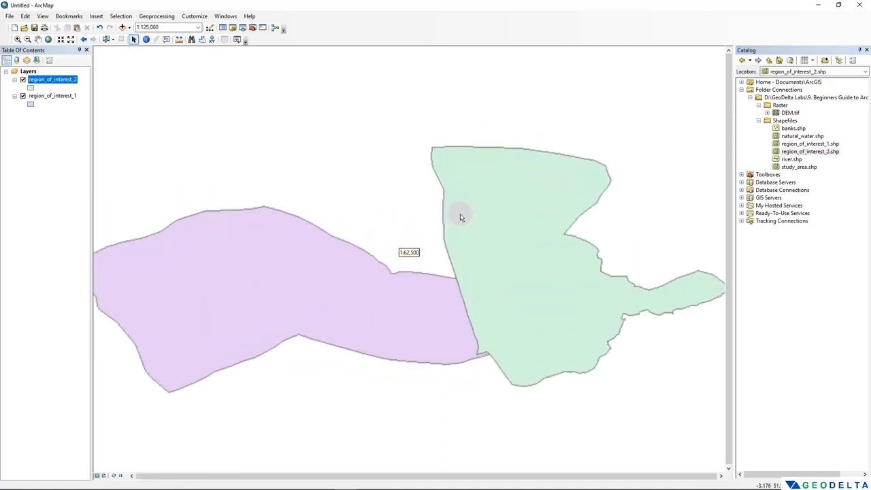
scroll(460, 218, up, 3)
scroll(459, 218, down, 3)
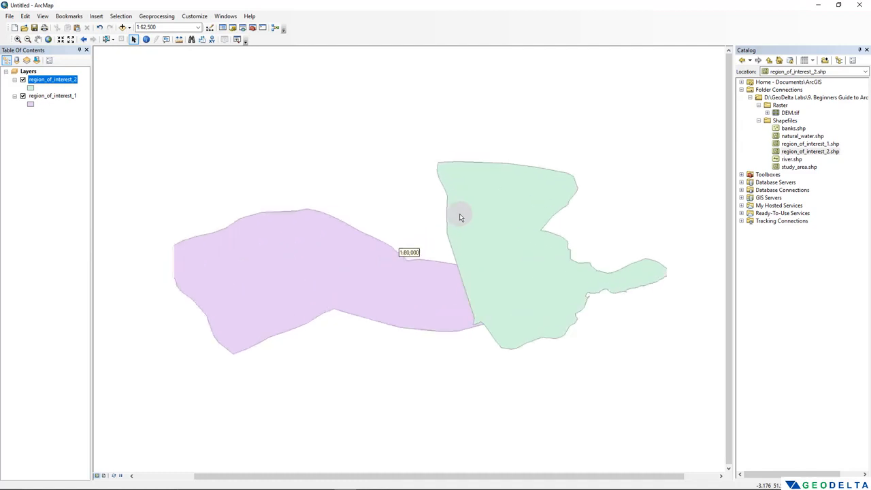
Add river.shp from the Catalog to the map and bring the full extent of the river lines into view
click(792, 159)
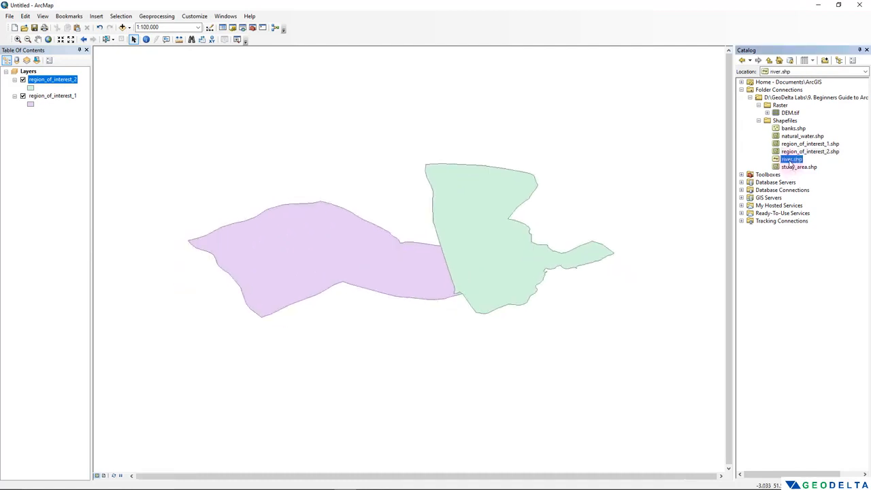
drag(792, 163, 379, 112)
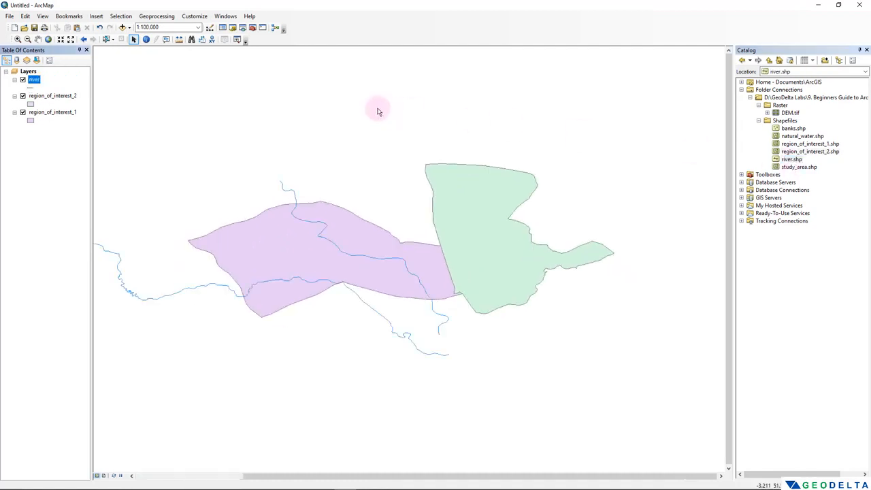
drag(415, 221, 480, 205)
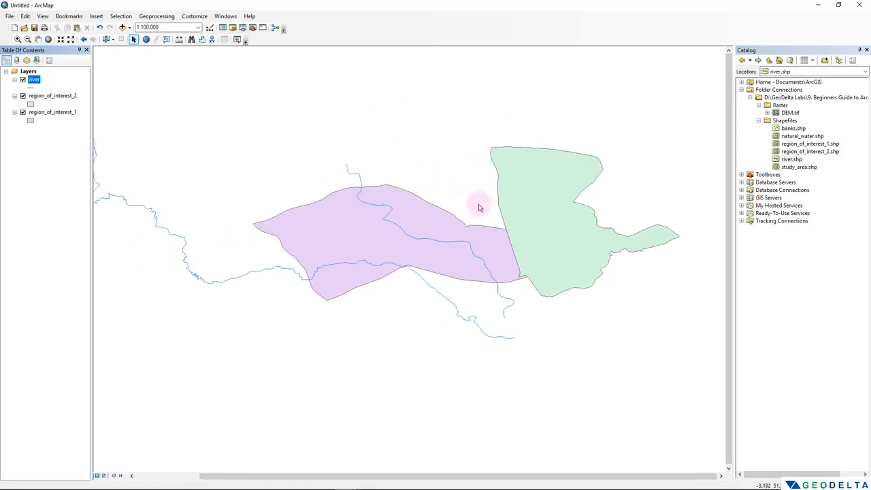
drag(388, 237, 453, 273)
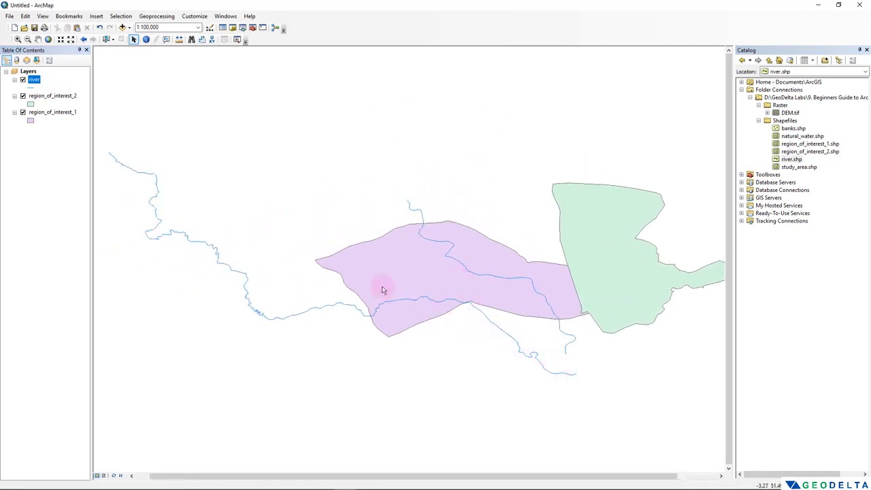
scroll(359, 305, down, 1)
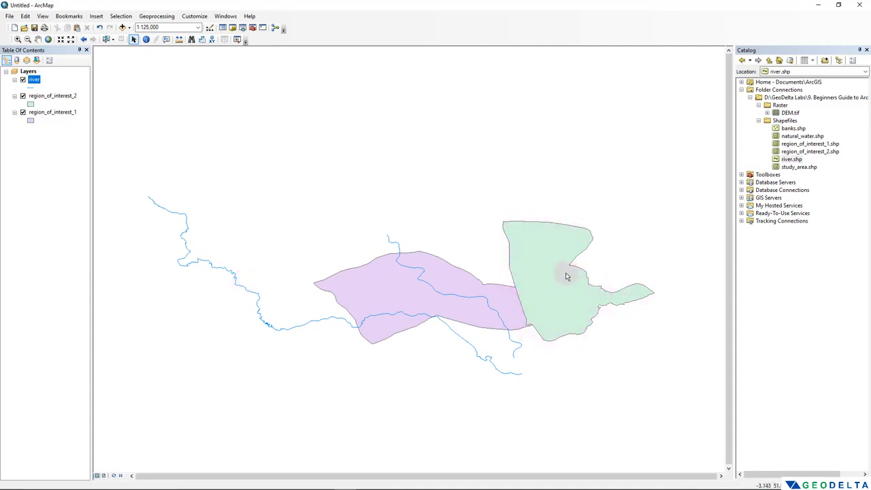
Add the banks.shp point shapefile from the Catalog to the map
click(793, 129)
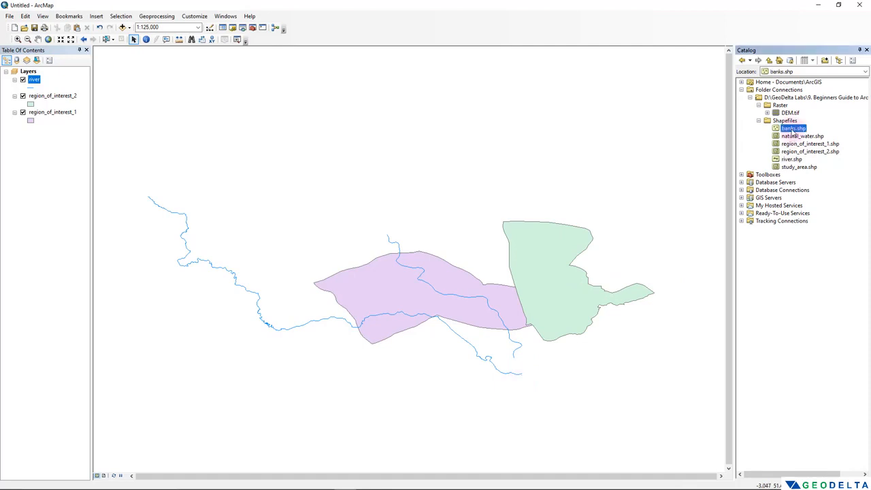
mouse_move(792, 131)
mouse_down()
mouse_move(530, 138)
mouse_move(425, 170)
mouse_up()
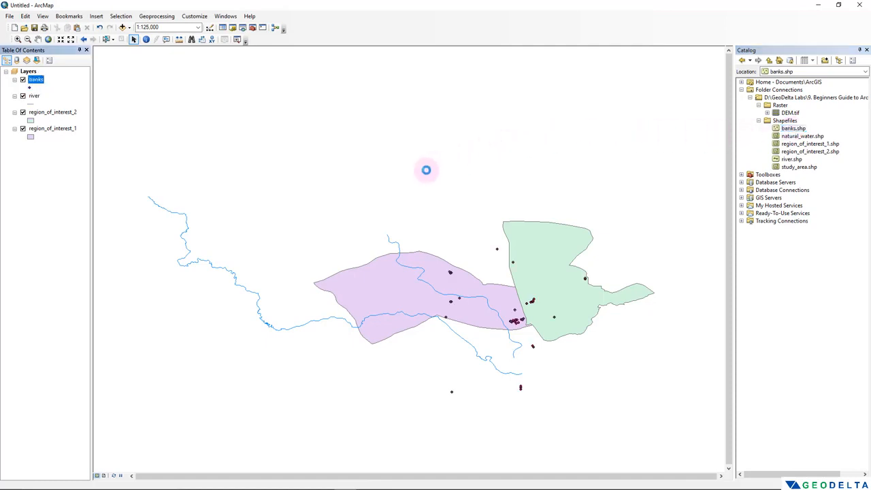
Compare the Catalog entries of the banks point, river line, and study area, natural water and region of interest polygon shapefiles
scroll(517, 326, up, 1)
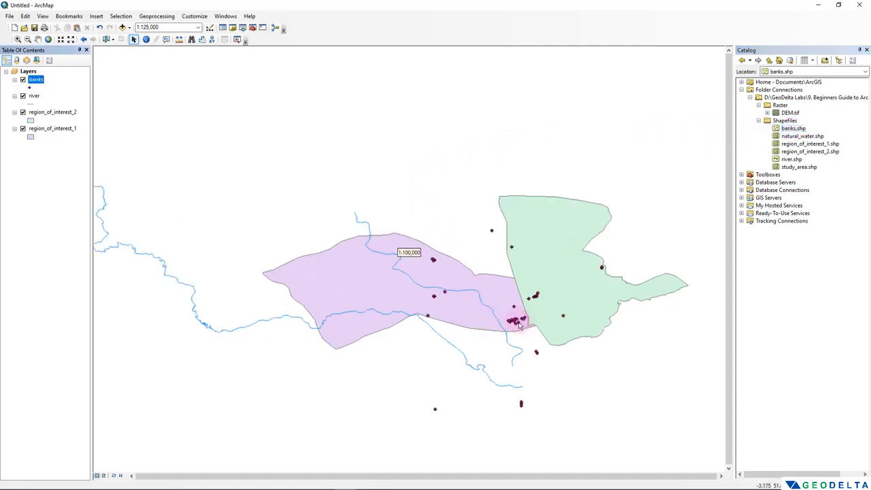
scroll(518, 325, down, 1)
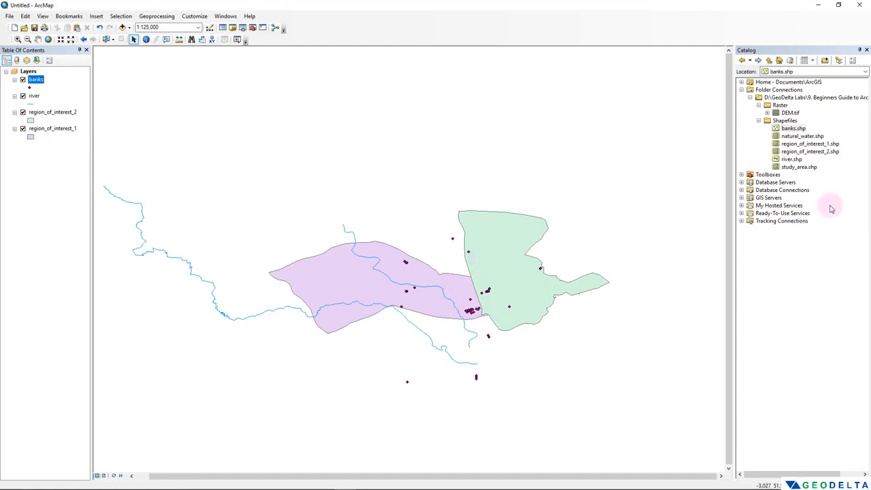
click(793, 128)
click(797, 167)
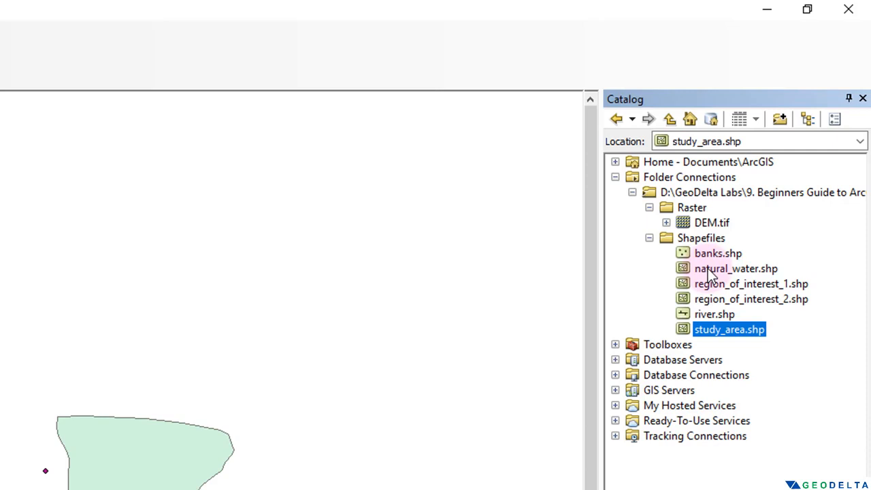
click(707, 268)
click(715, 287)
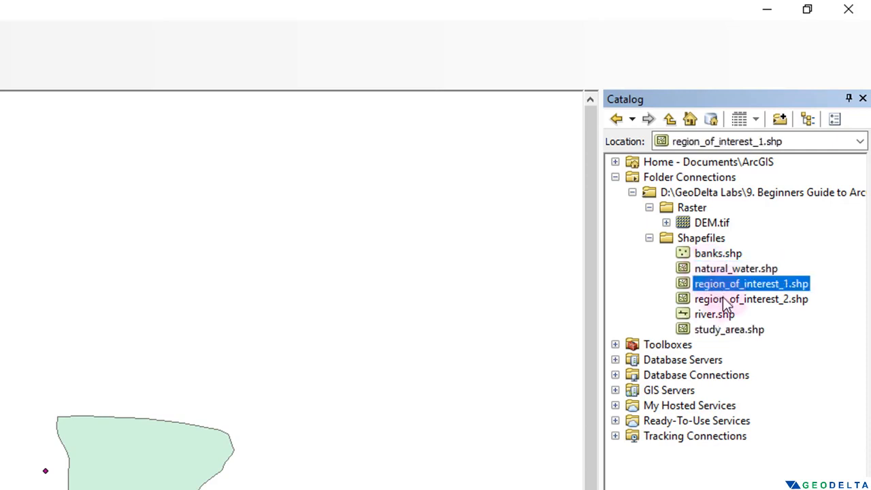
click(723, 300)
click(731, 336)
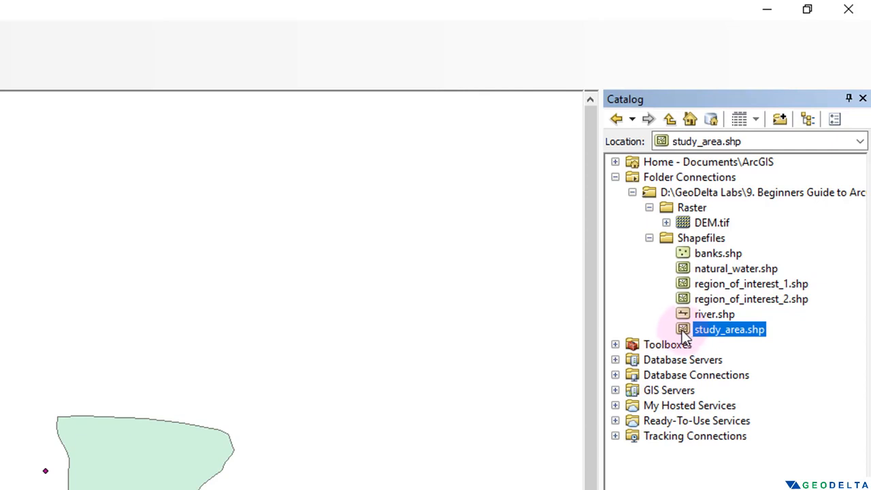
click(713, 314)
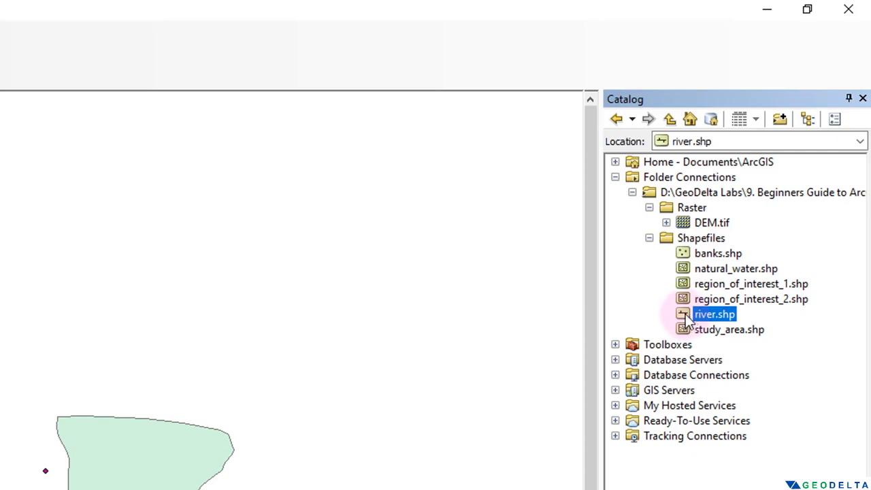
click(707, 257)
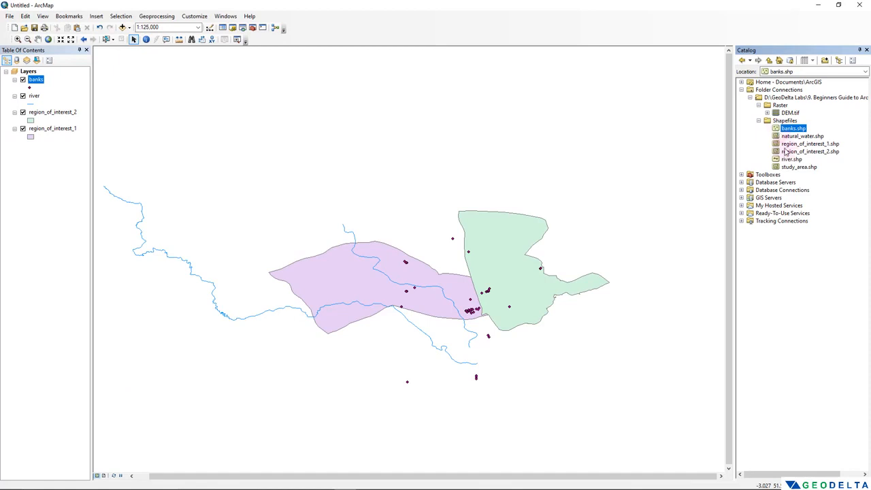
click(623, 177)
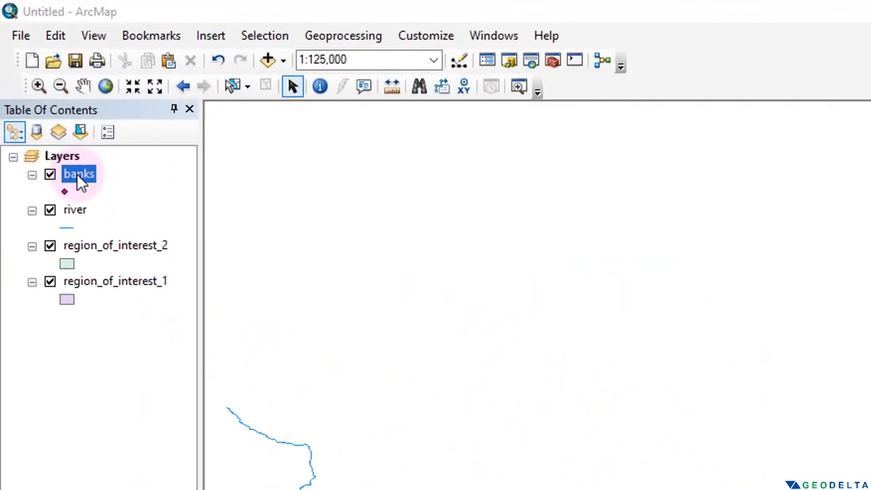
Open the banks layer's attribute table and reposition and resize its window to show all records beside the map
right_click(79, 181)
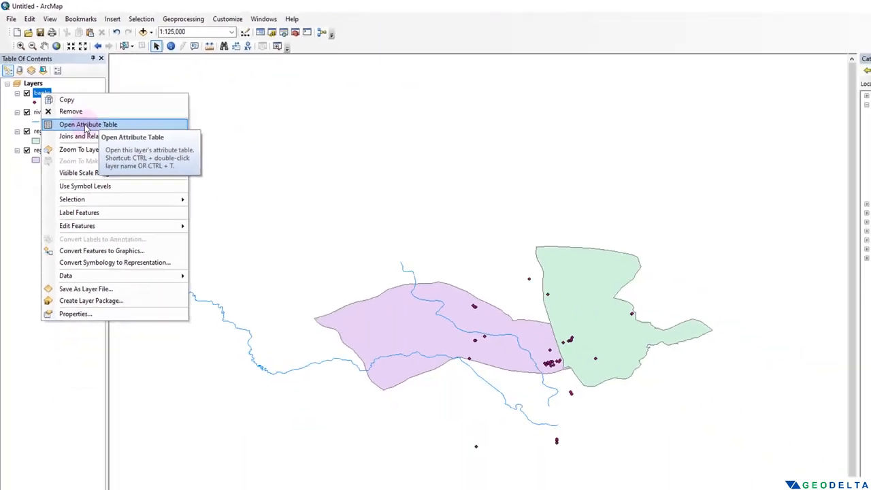
click(73, 107)
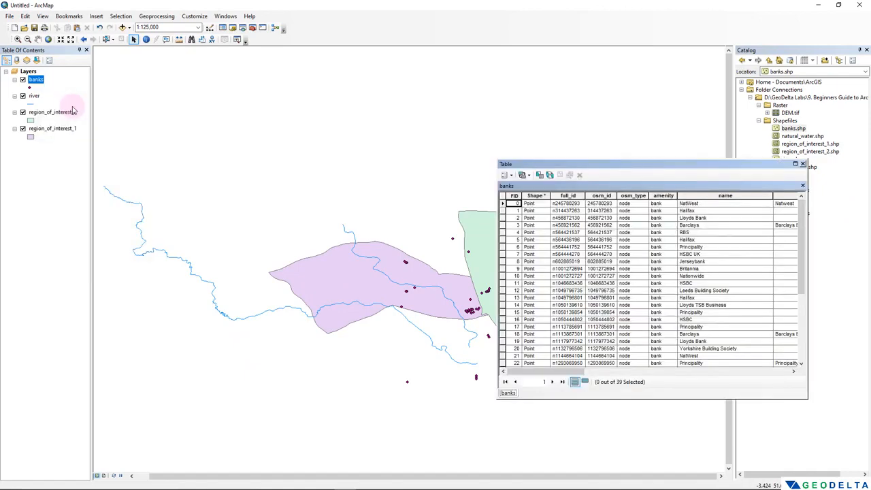
drag(588, 164, 136, 68)
drag(345, 249, 736, 252)
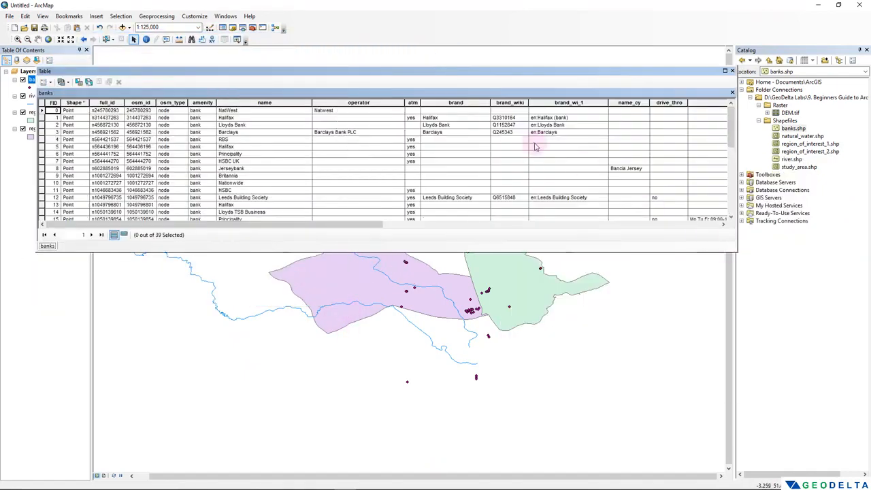
drag(436, 64, 436, 77)
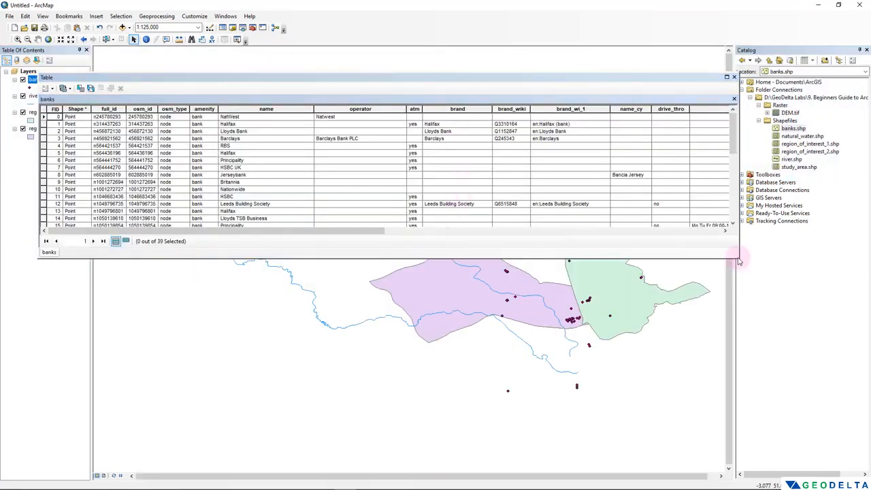
drag(738, 258, 437, 430)
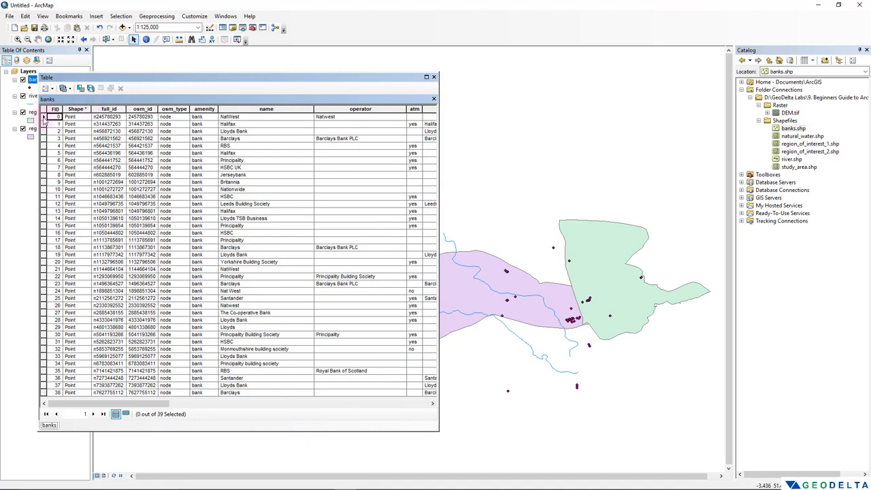
Select individual records in the banks attribute table one after another to locate each matching point on the map
click(43, 117)
click(43, 125)
click(42, 132)
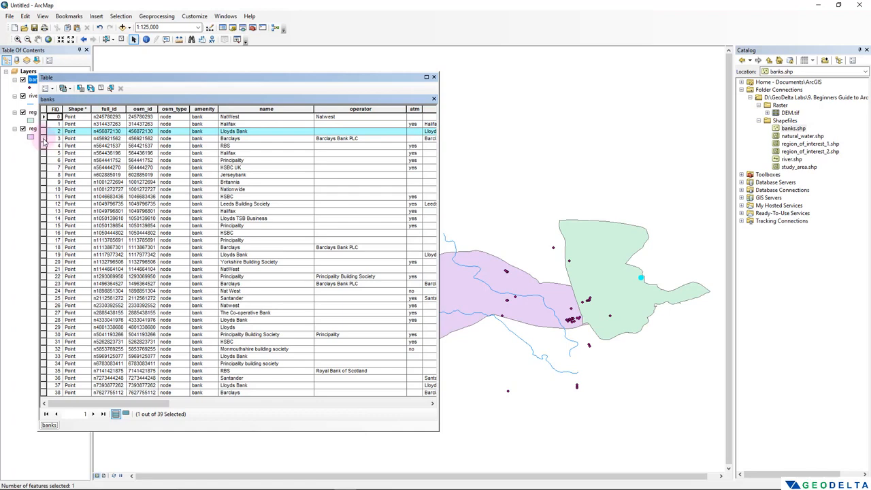
click(43, 138)
click(44, 146)
click(44, 153)
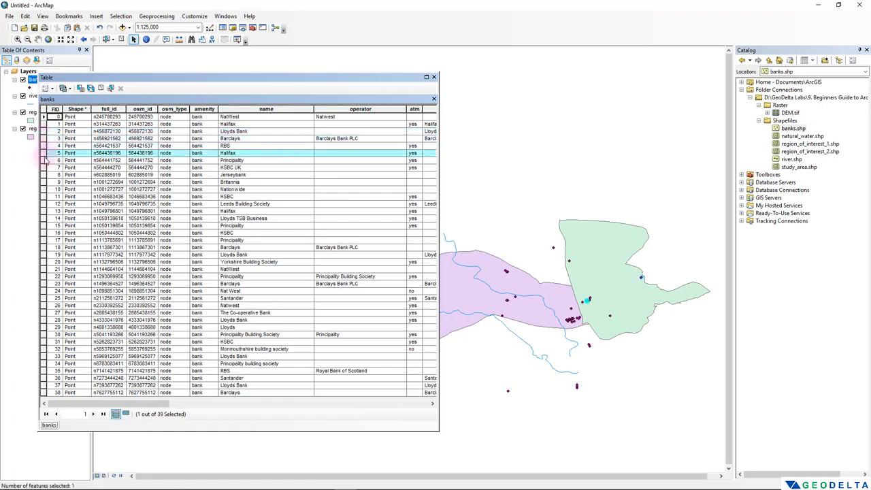
click(43, 160)
click(44, 167)
click(45, 175)
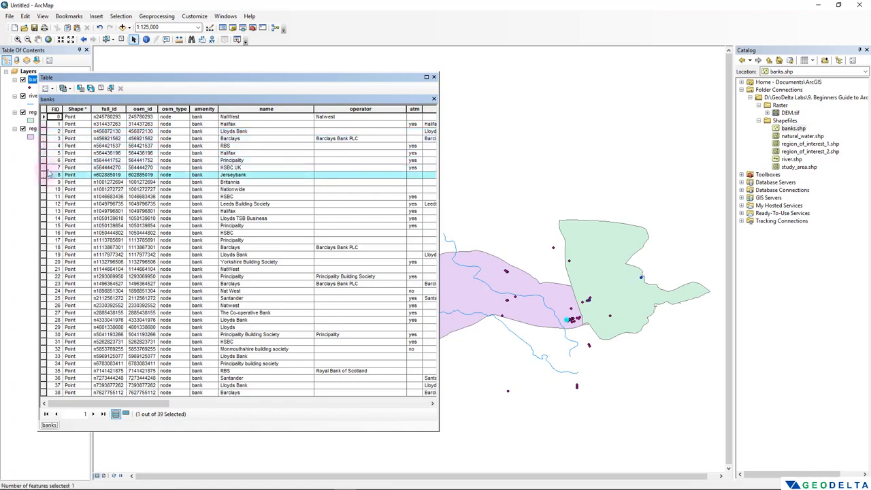
click(43, 204)
click(45, 211)
click(45, 217)
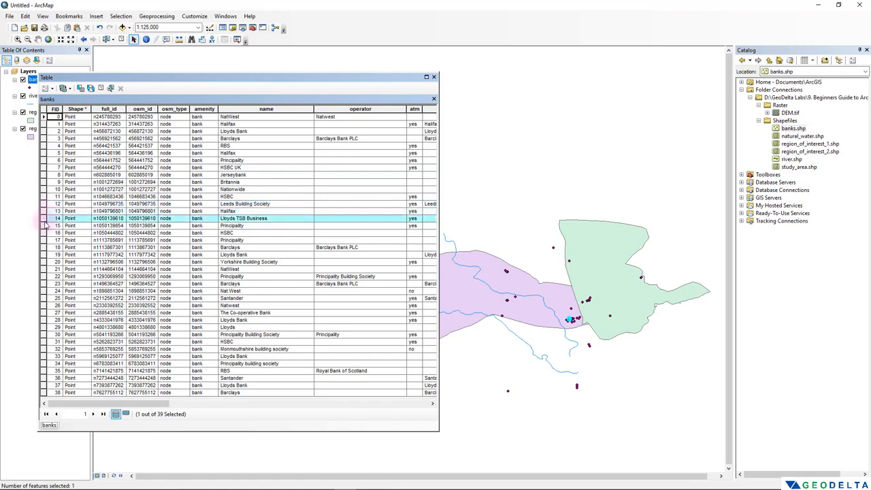
click(44, 233)
click(45, 240)
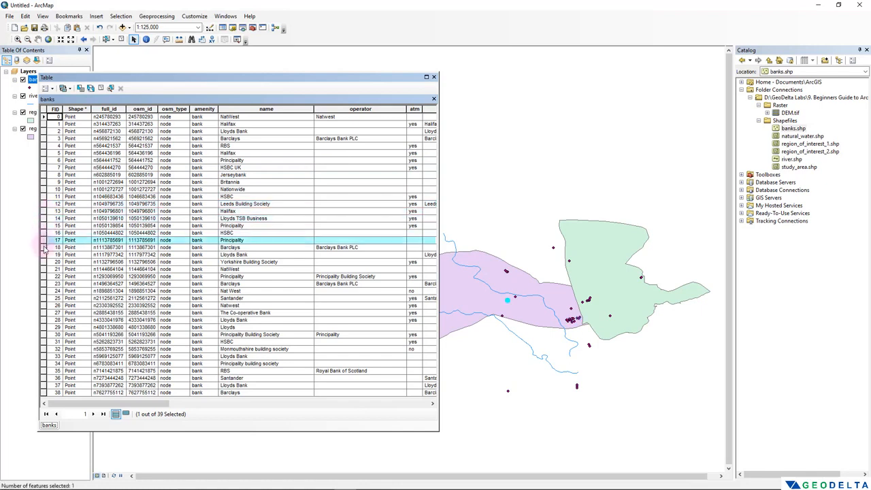
click(44, 247)
click(44, 255)
click(44, 262)
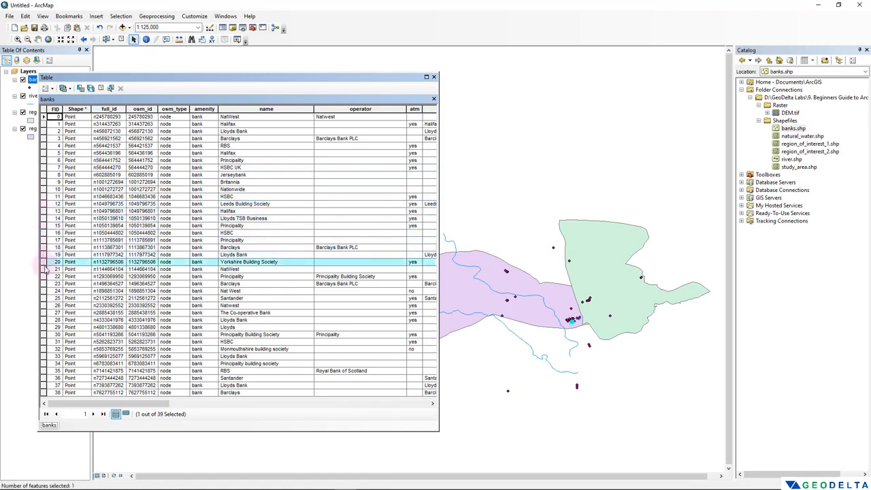
click(44, 269)
click(44, 276)
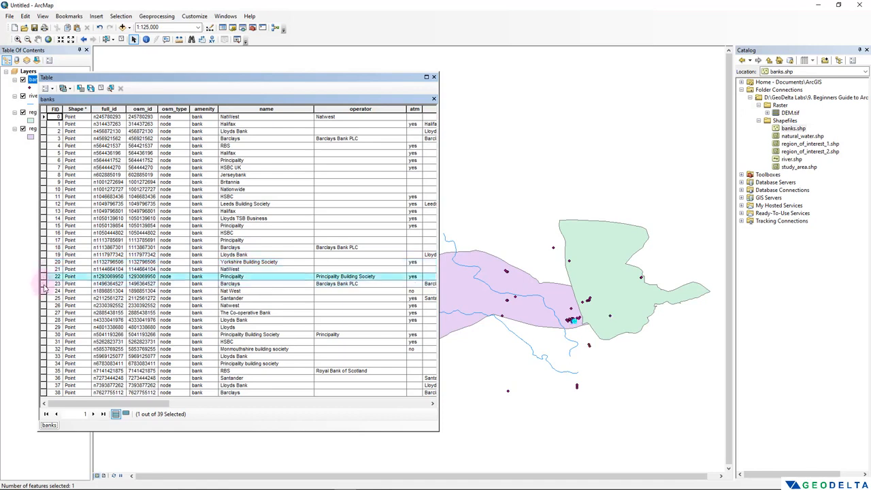
click(44, 283)
click(44, 298)
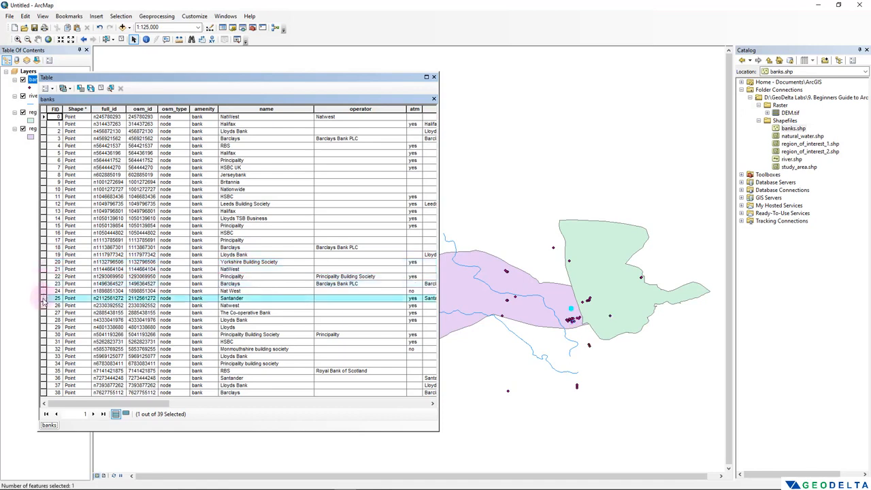
click(44, 305)
click(44, 313)
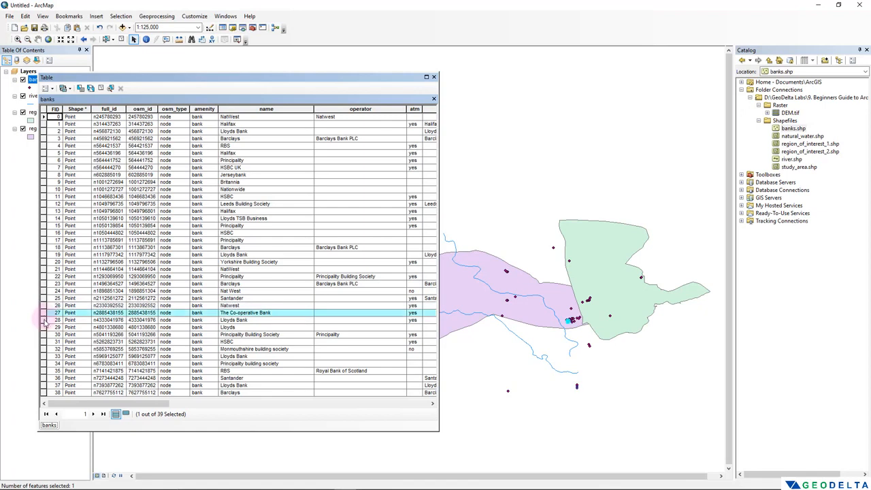
click(44, 320)
click(45, 341)
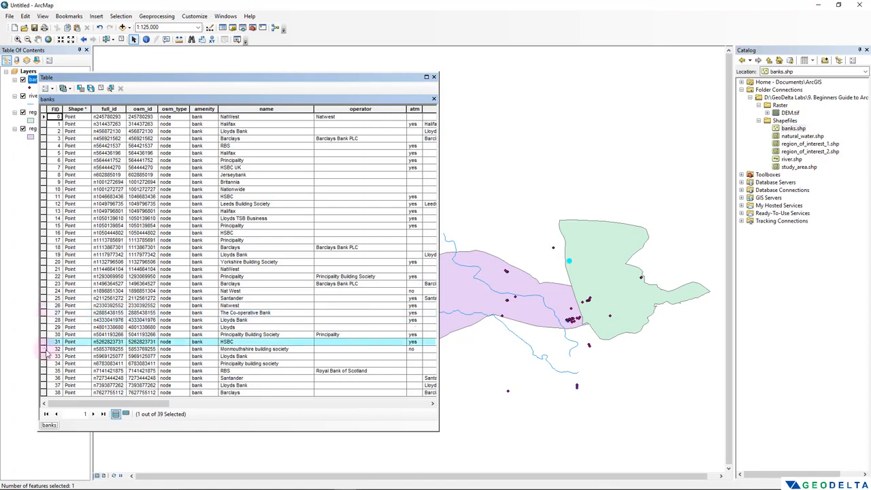
Select the banks records with FID 14 through 31 together to see their points on the map, and clear the selection
click(44, 218)
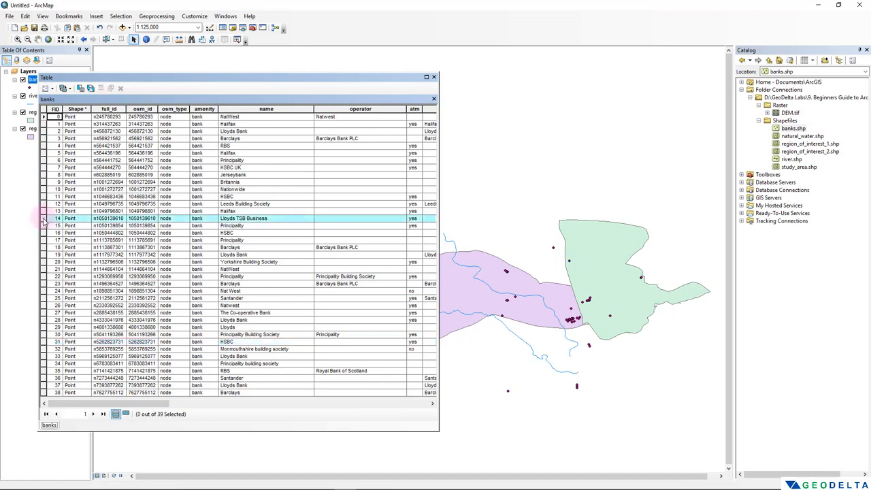
drag(43, 219, 41, 344)
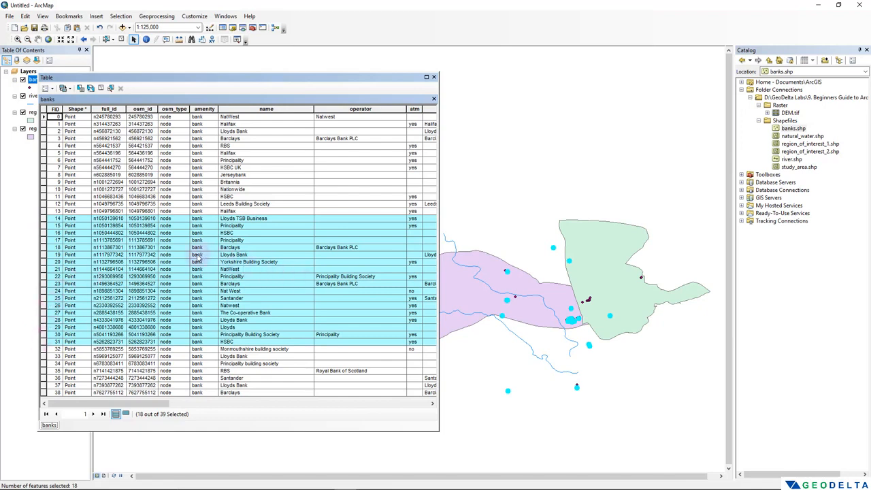
click(42, 218)
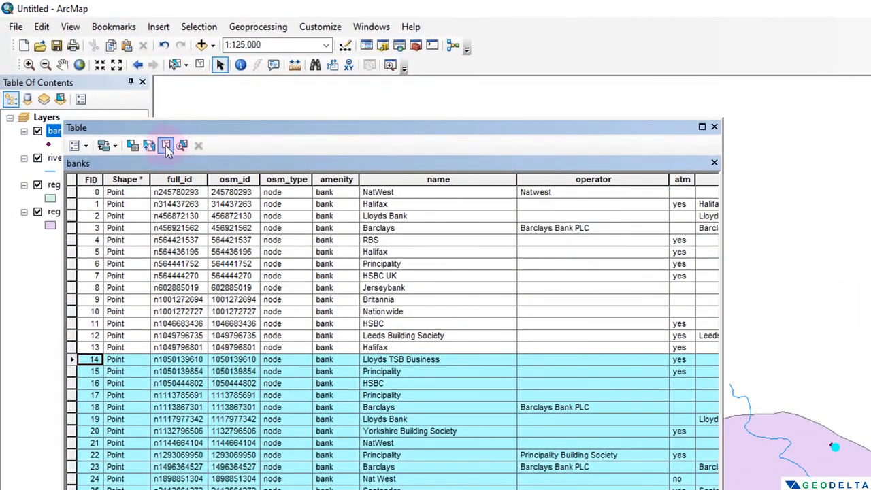
click(166, 146)
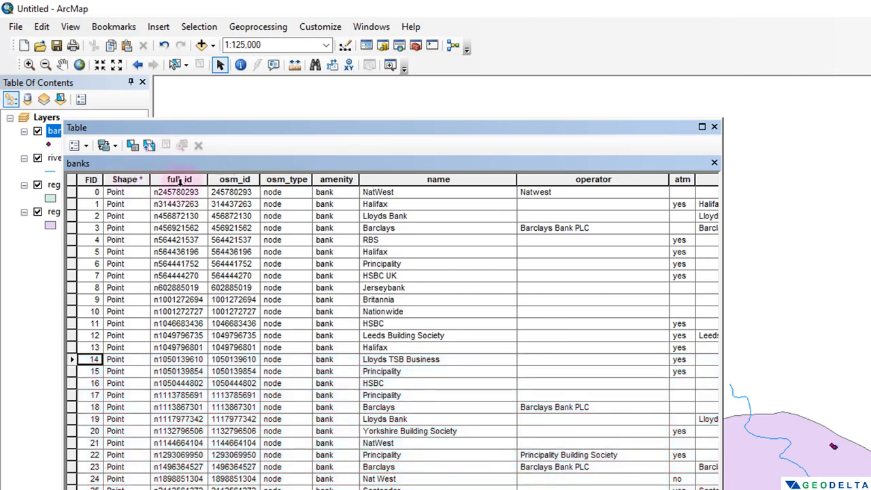
Examine the banks table's fields by highlighting the Shape, full_id, osm_id, osm_type, amenity, name, operator and atm columns in turn
click(133, 179)
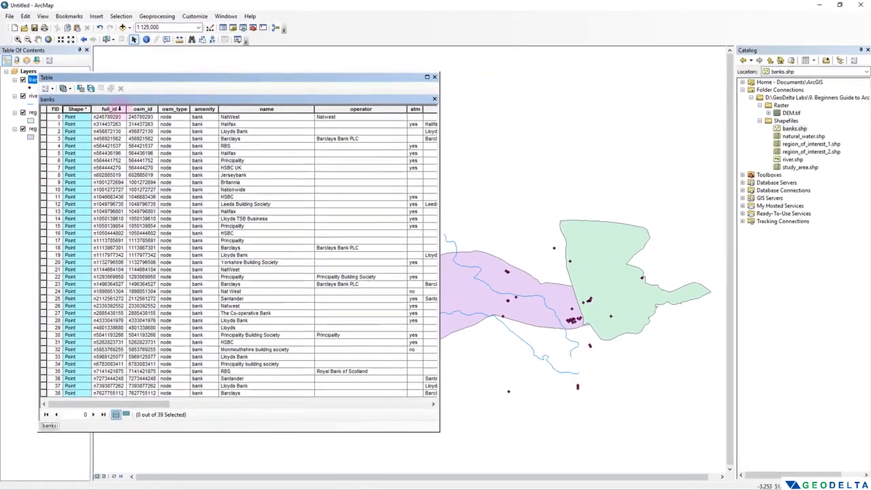
click(185, 179)
click(143, 108)
click(174, 109)
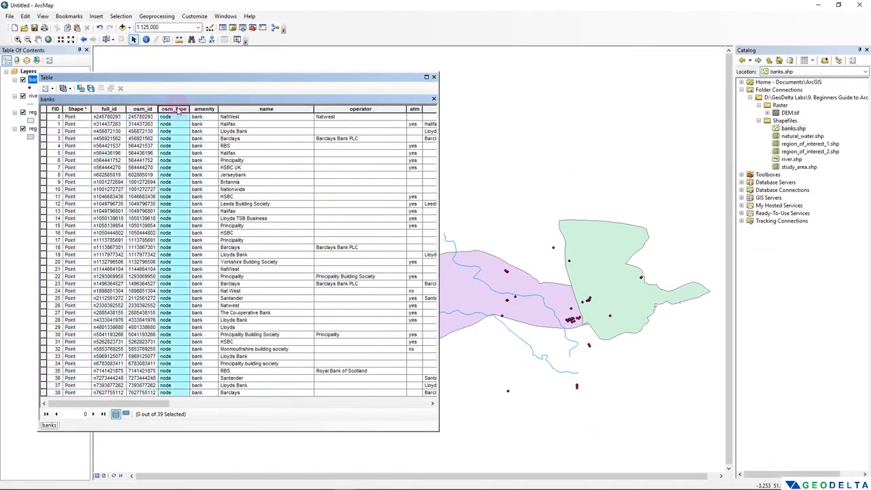
click(207, 109)
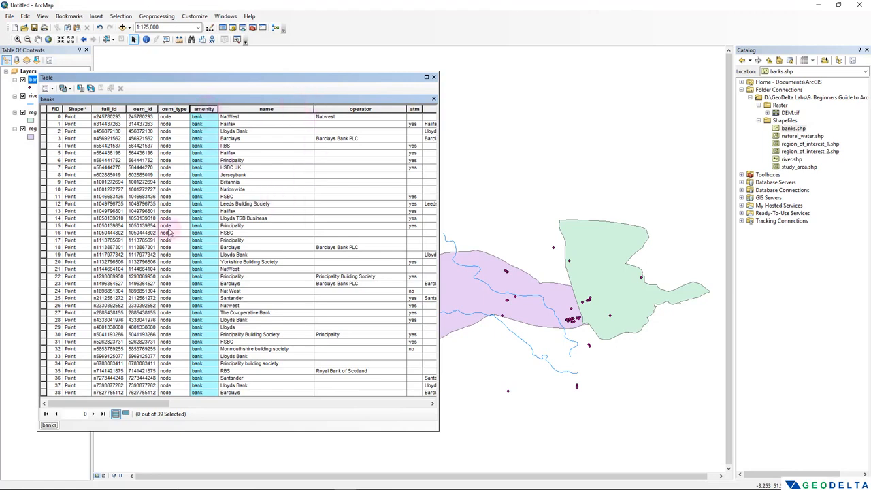
mouse_move(153, 404)
mouse_down()
mouse_move(228, 407)
mouse_move(170, 407)
mouse_up()
click(133, 392)
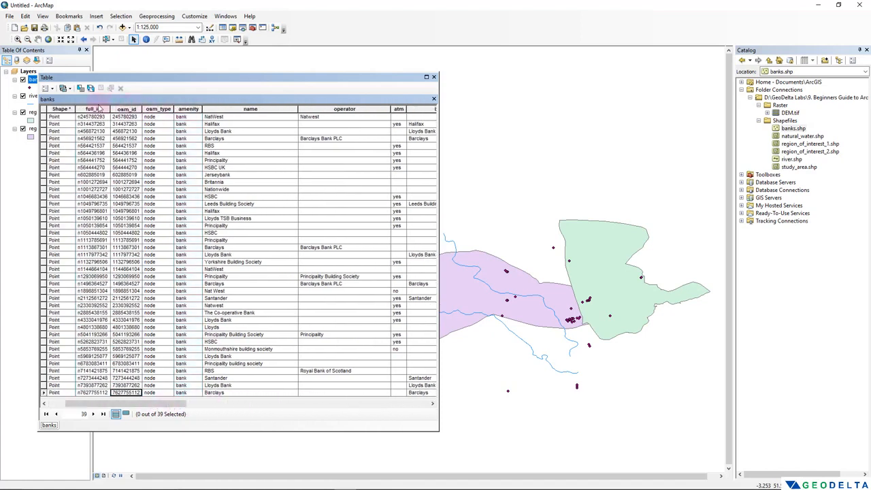
click(250, 110)
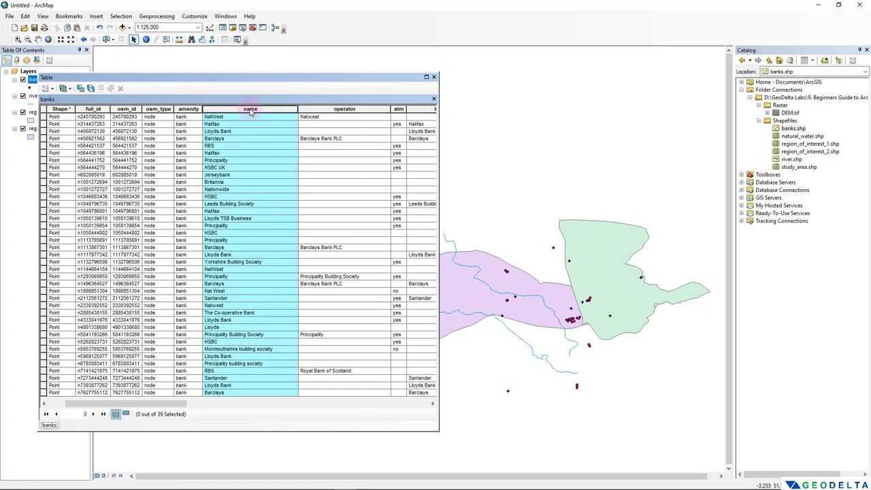
click(367, 109)
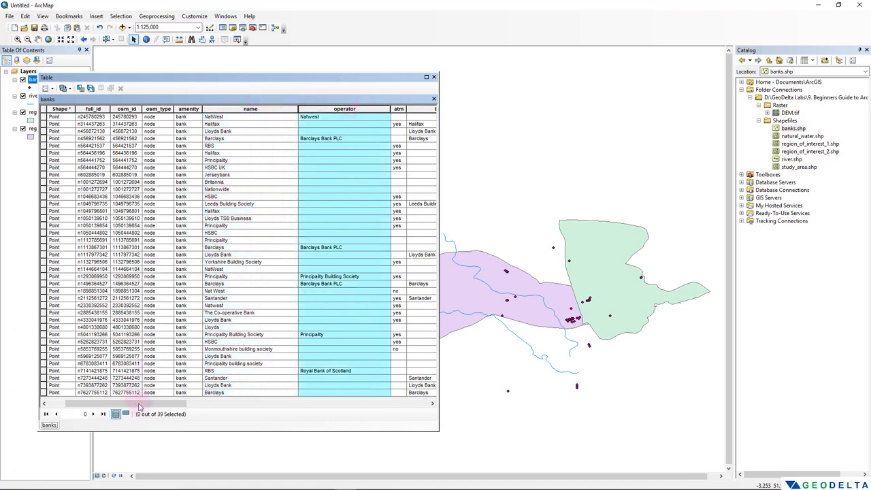
drag(136, 403, 199, 403)
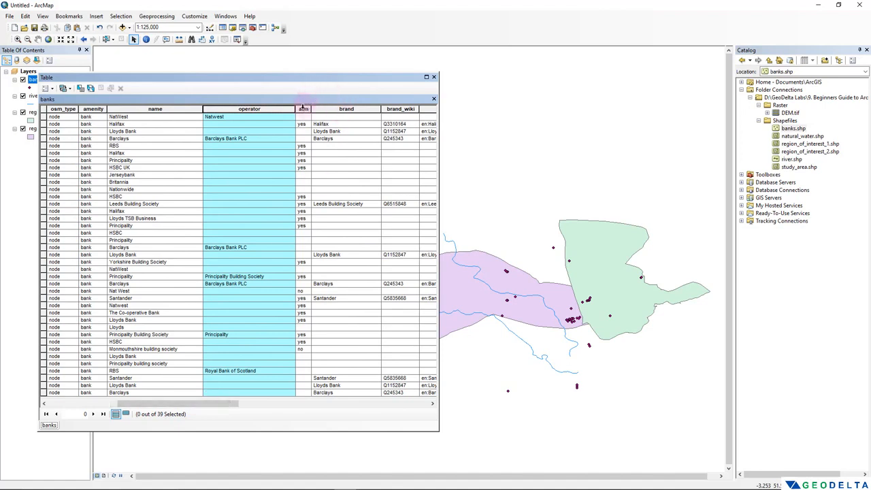
click(303, 110)
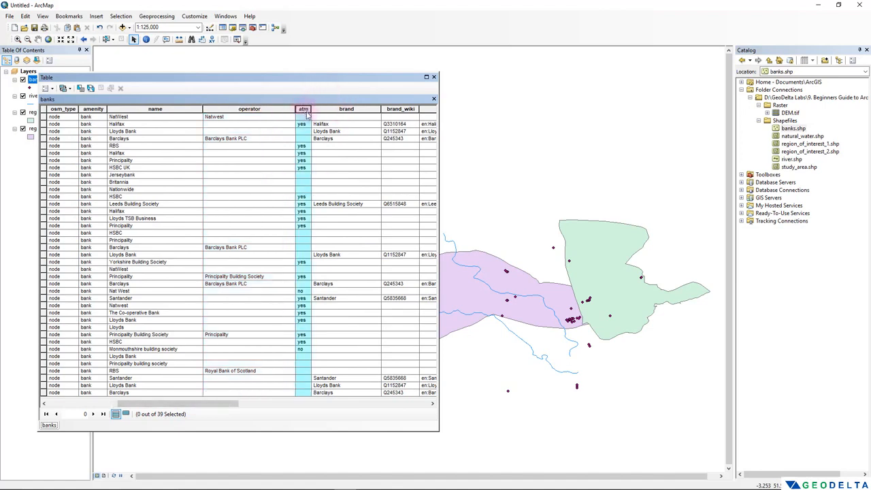
Examine the "no" entries in the banks table's atm field plus the brand, addr_stree and phone fields, and close the table
click(305, 351)
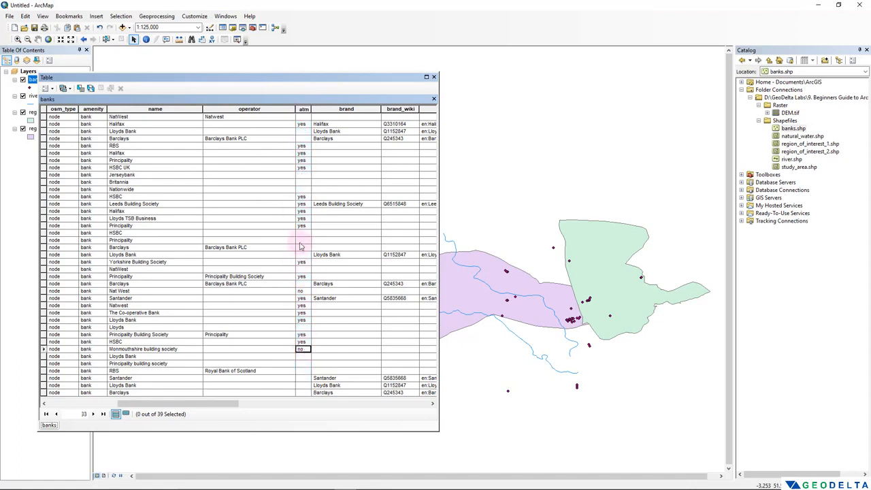
click(304, 291)
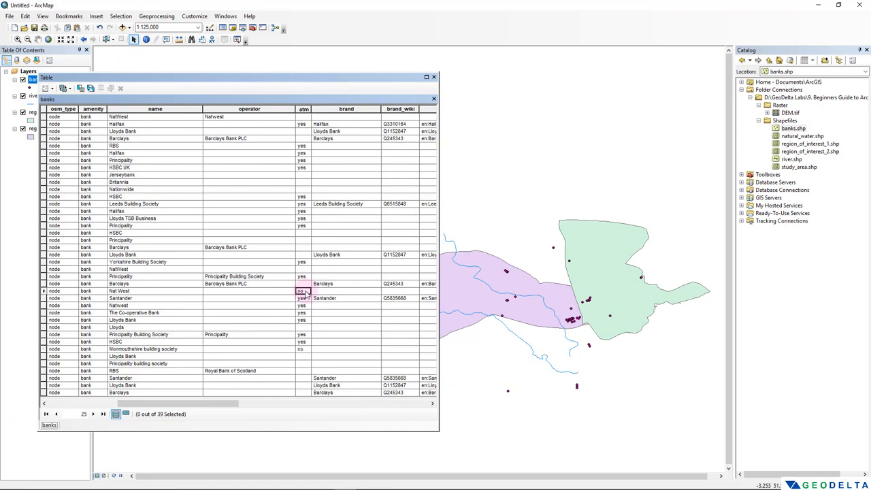
click(358, 110)
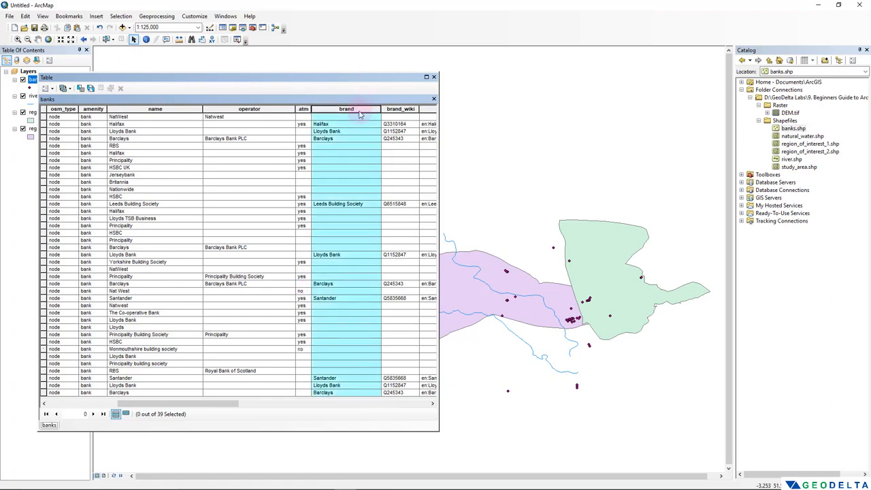
drag(182, 404, 233, 403)
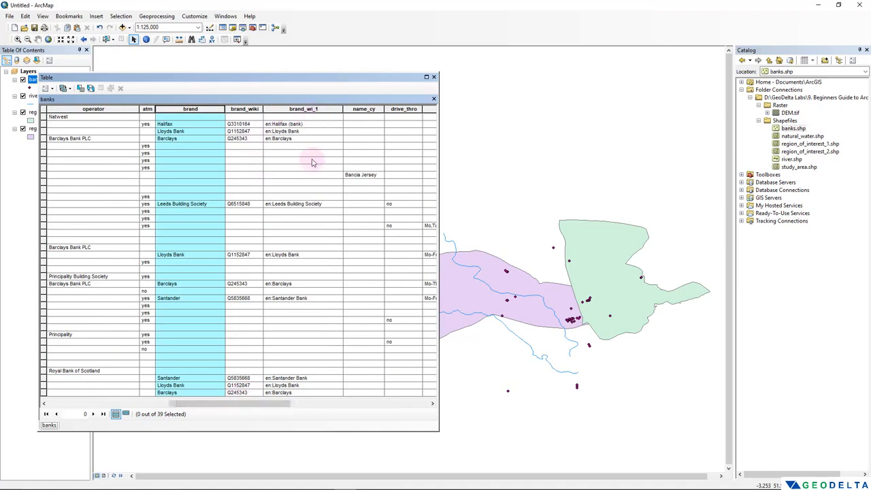
drag(252, 404, 383, 393)
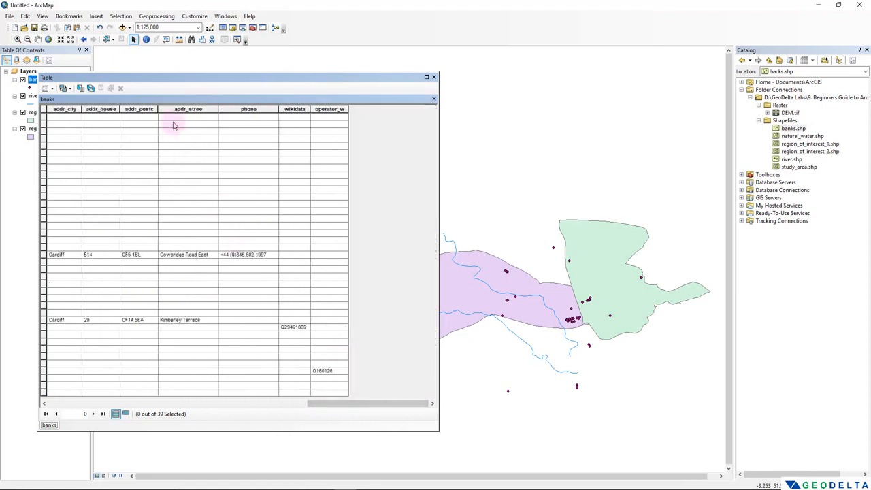
click(198, 112)
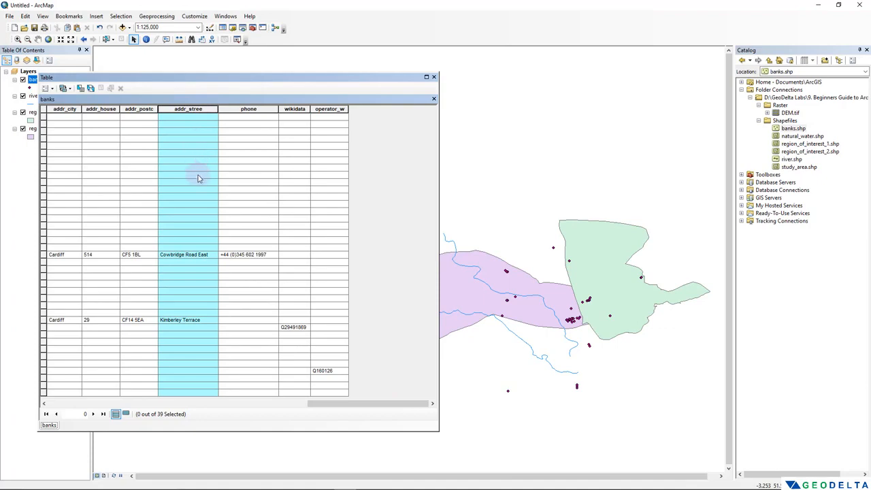
click(249, 111)
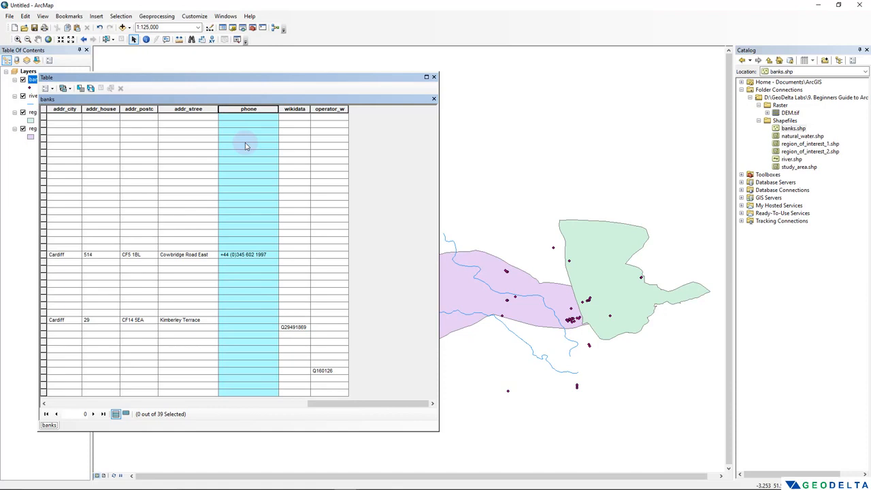
click(434, 77)
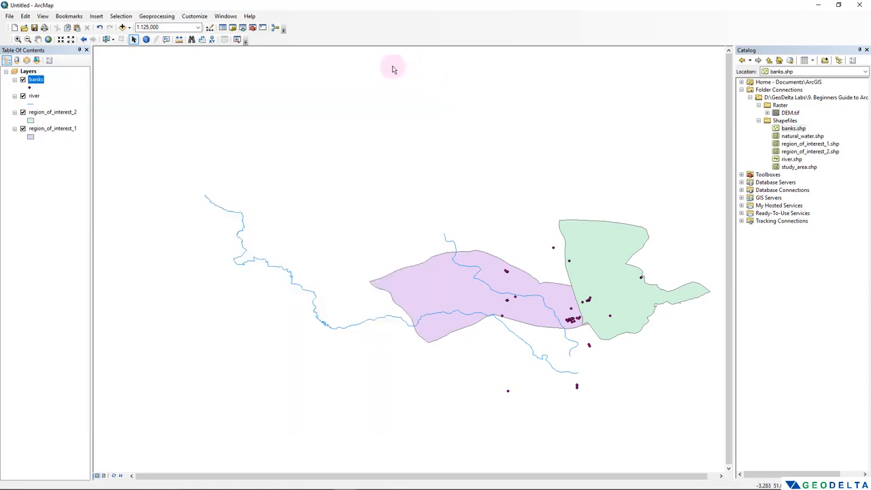
Open the river layer's attribute table, highlight its Shape field, and narrow the table window to uncover more of the map
click(32, 98)
right_click(34, 98)
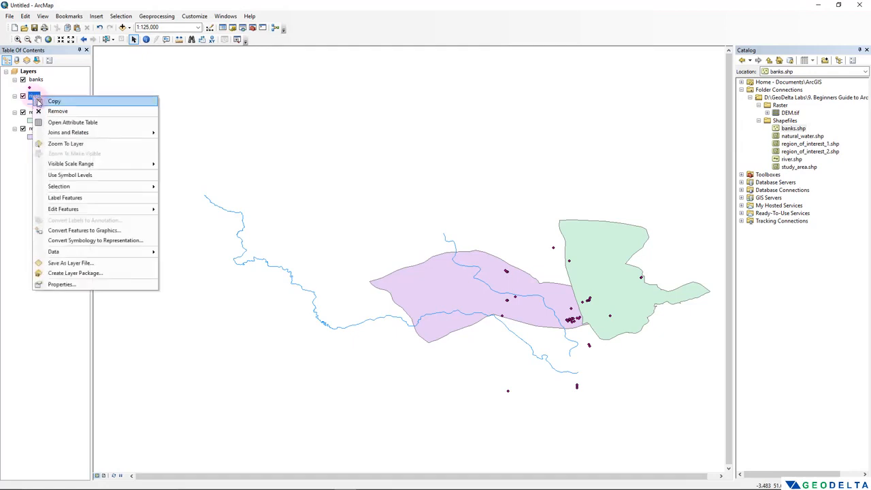
click(69, 124)
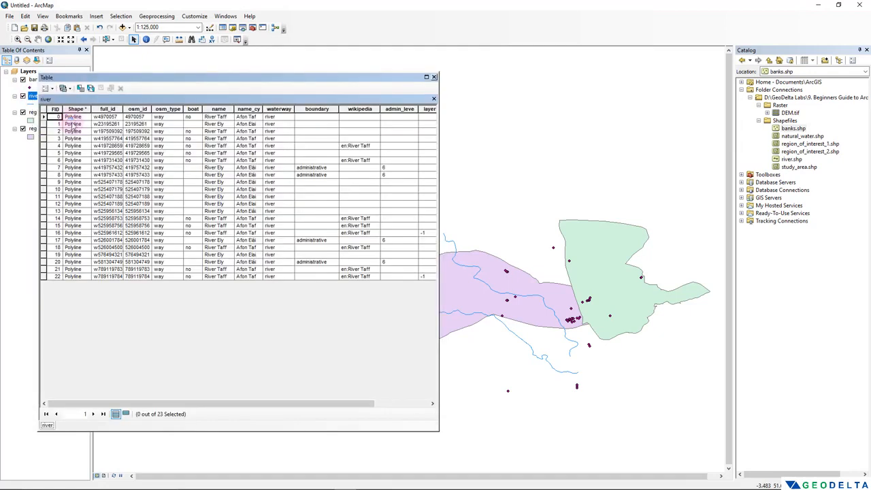
click(80, 108)
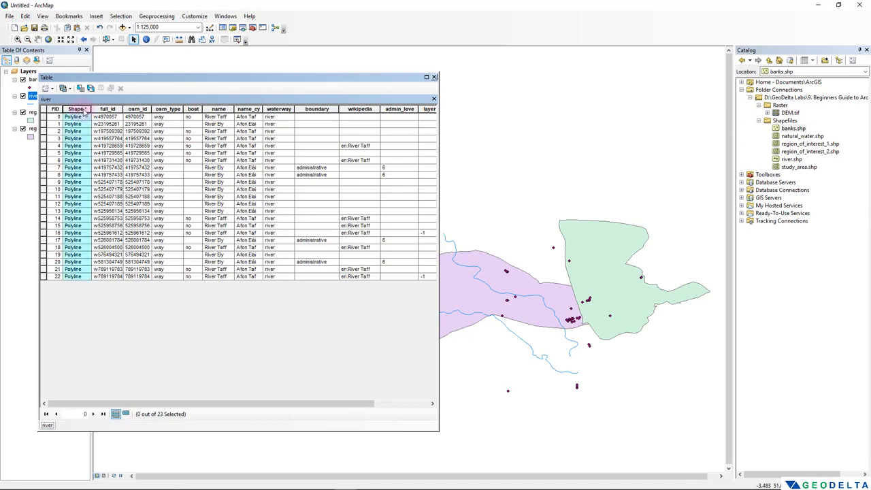
drag(439, 282, 335, 282)
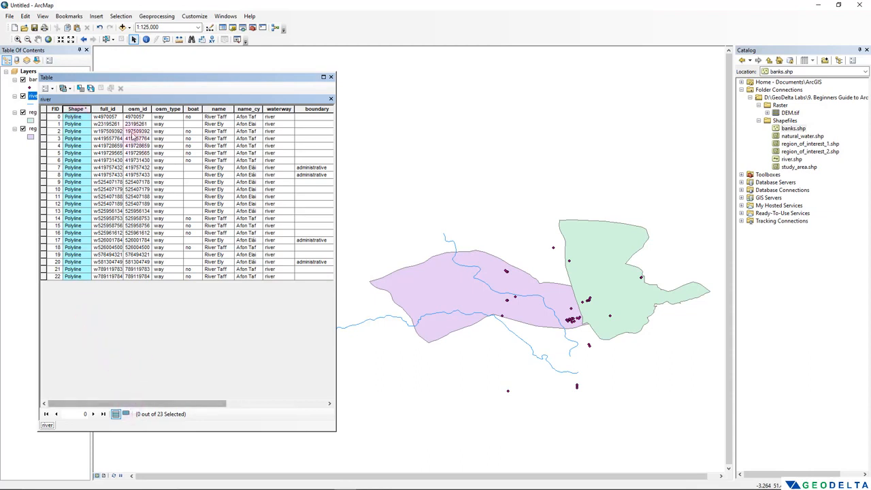
Examine the river table's fields by highlighting the full_id, osm_id, osm_type, boat, waterway and name columns in turn
click(117, 109)
click(139, 109)
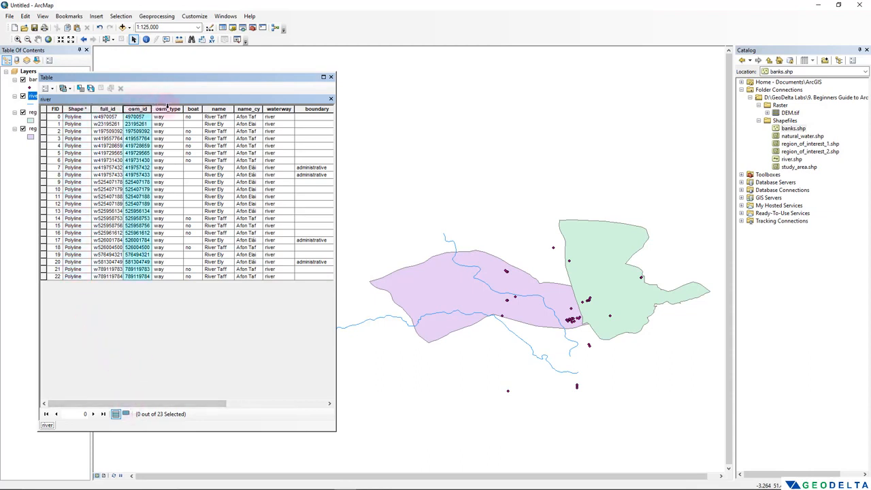
click(169, 108)
click(193, 109)
click(278, 109)
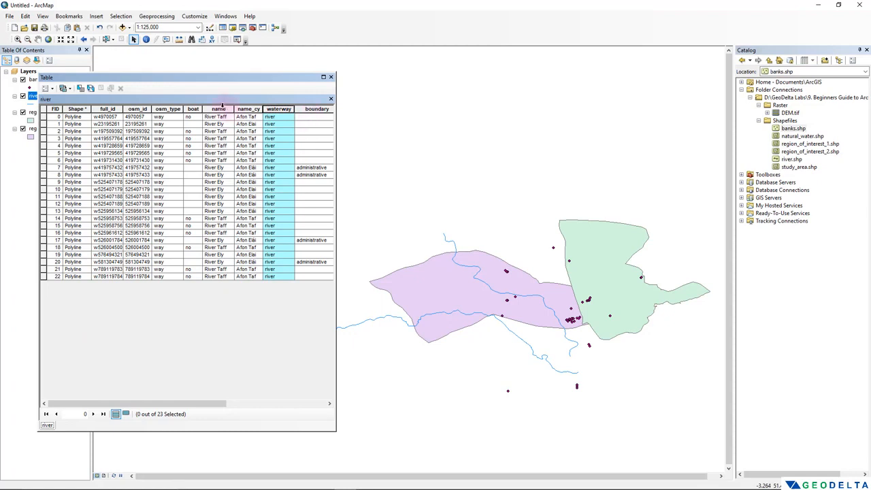
click(222, 109)
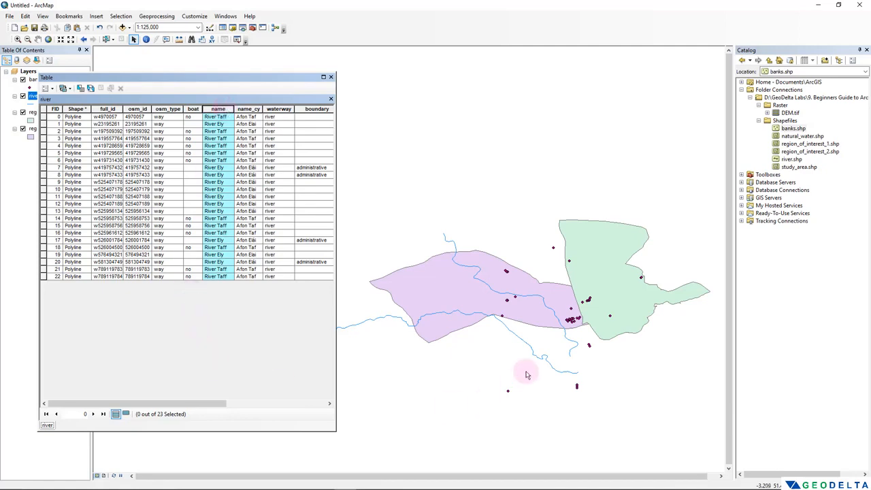
Sort the river table by name in ascending order and select the River Ely records FID 1, 7 and 8 individually
drag(247, 77, 213, 88)
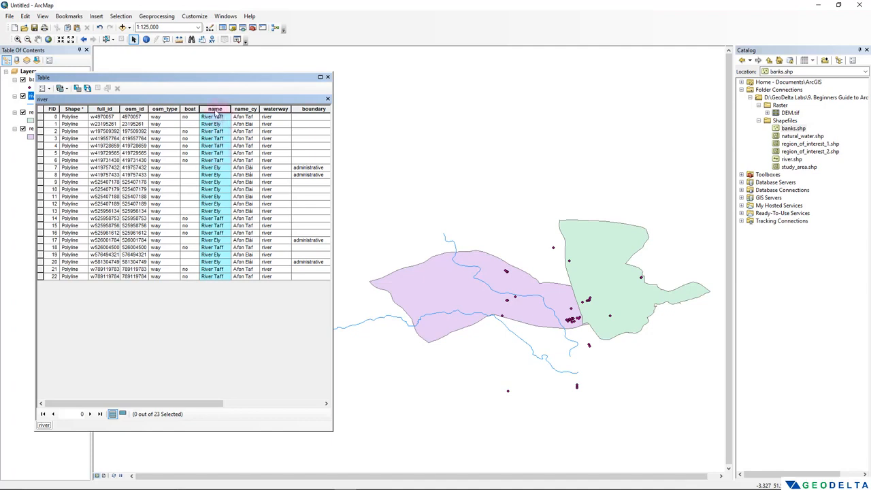
double_click(215, 110)
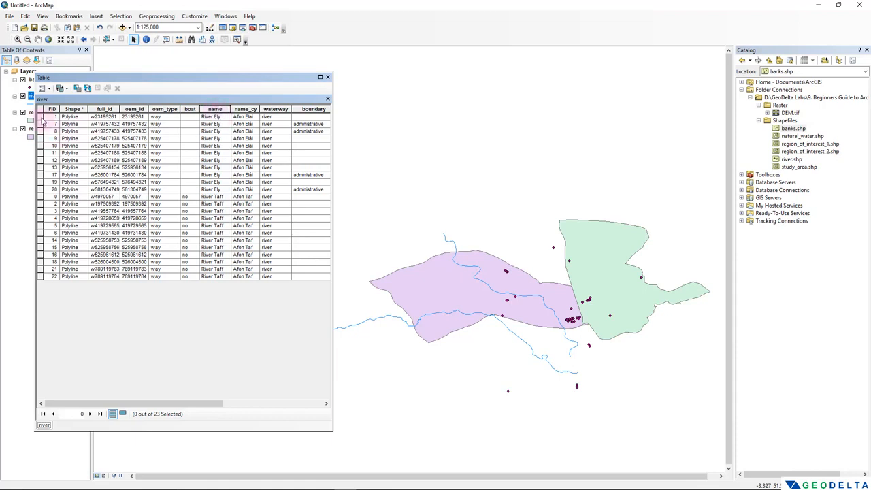
mouse_move(41, 119)
mouse_down()
mouse_move(27, 185)
mouse_move(36, 191)
mouse_move(40, 119)
mouse_up()
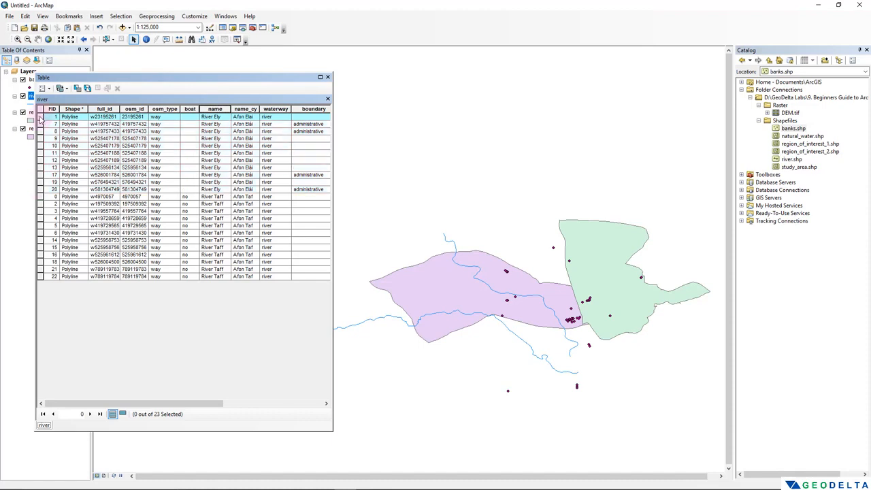
drag(42, 120, 42, 120)
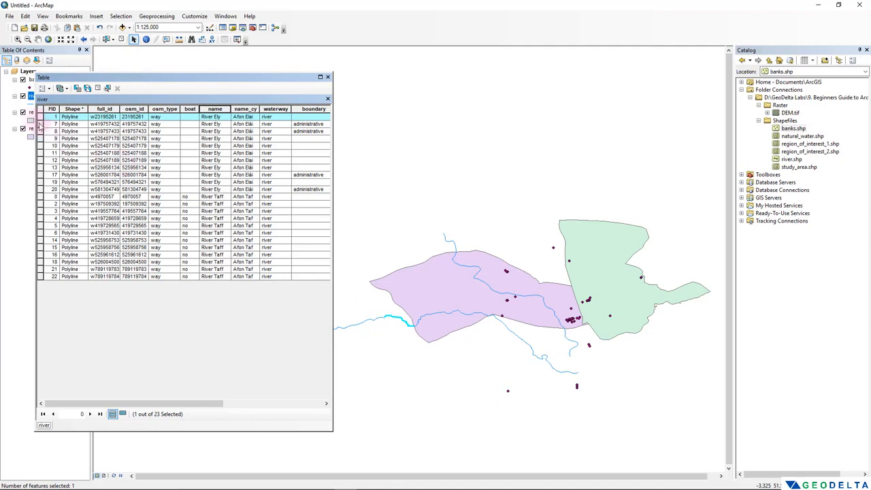
click(39, 124)
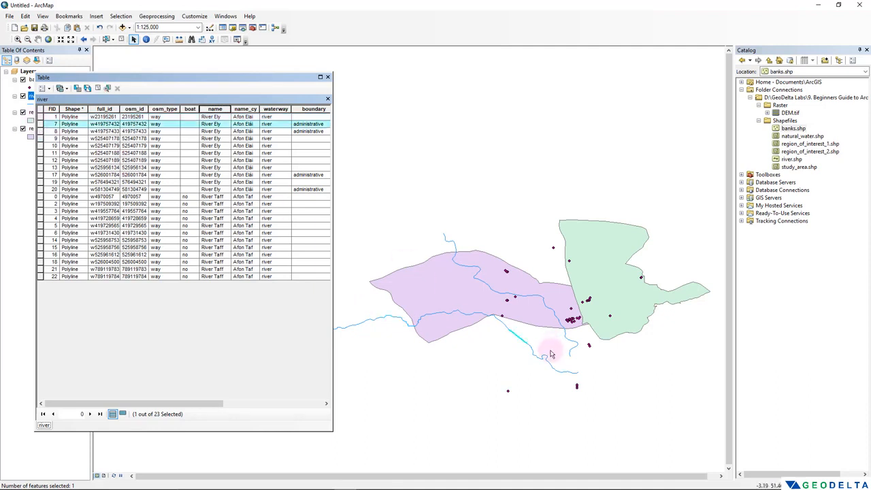
click(40, 132)
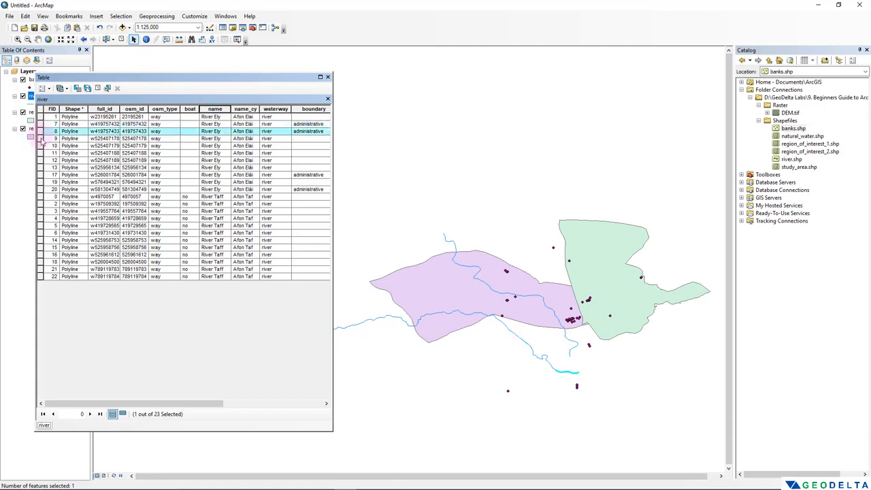
Select the River Taff records with FID 0 and 2 individually, and select all River Taff records together to highlight the whole river
click(40, 197)
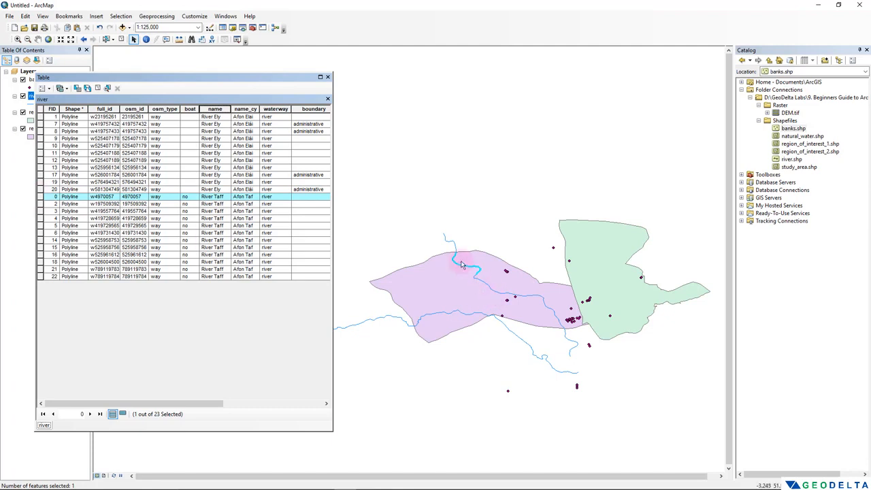
click(40, 204)
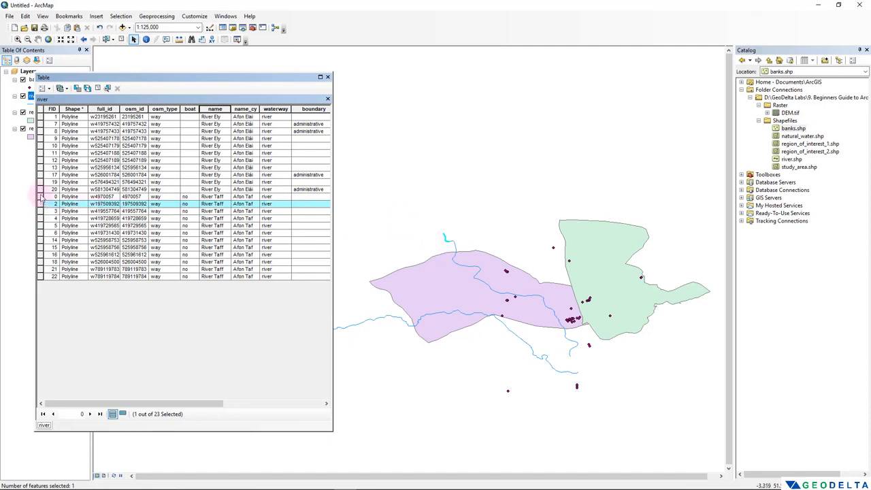
drag(40, 197, 44, 280)
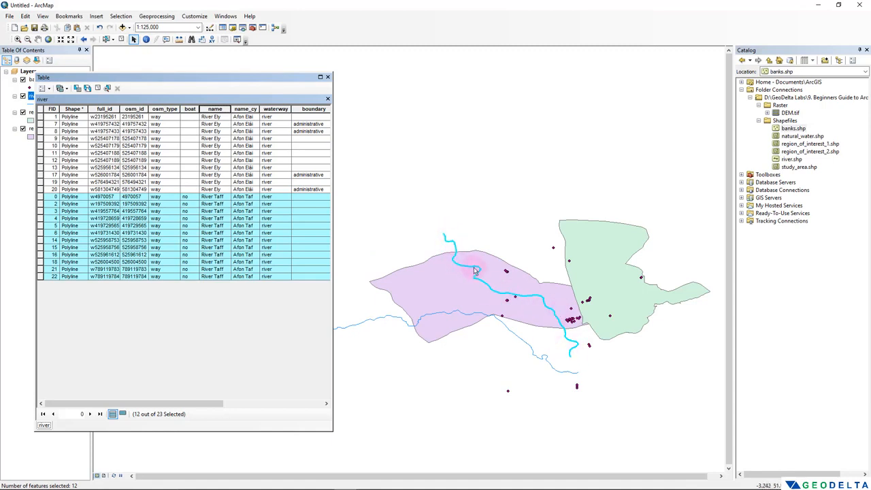
Select single River Taff records one after another to locate their segments on the map, and reselect all River Taff records together
click(39, 204)
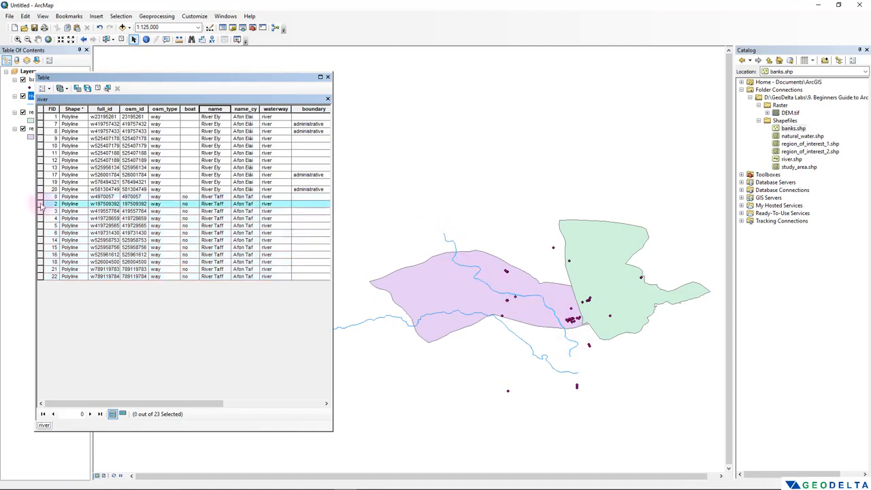
click(40, 211)
click(40, 218)
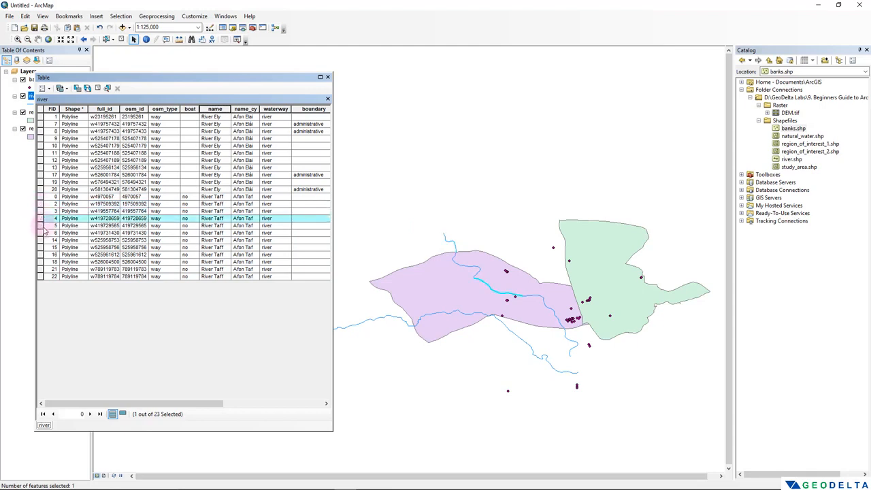
click(41, 233)
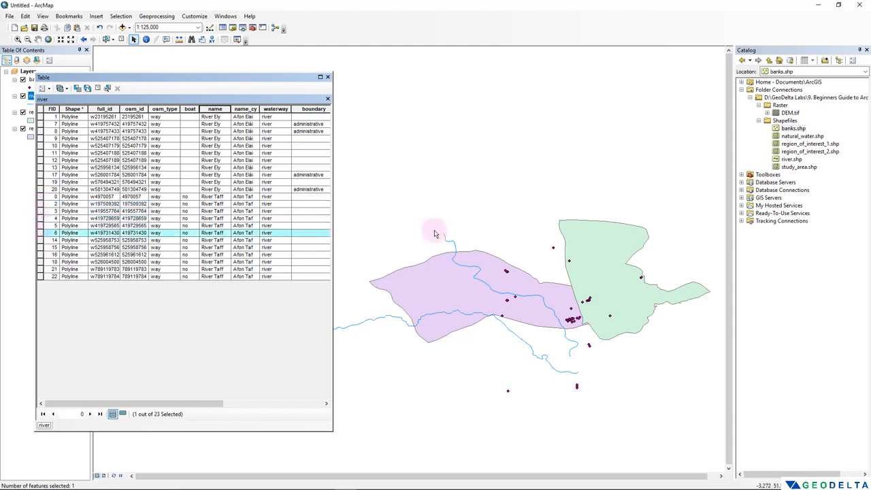
click(40, 197)
click(40, 203)
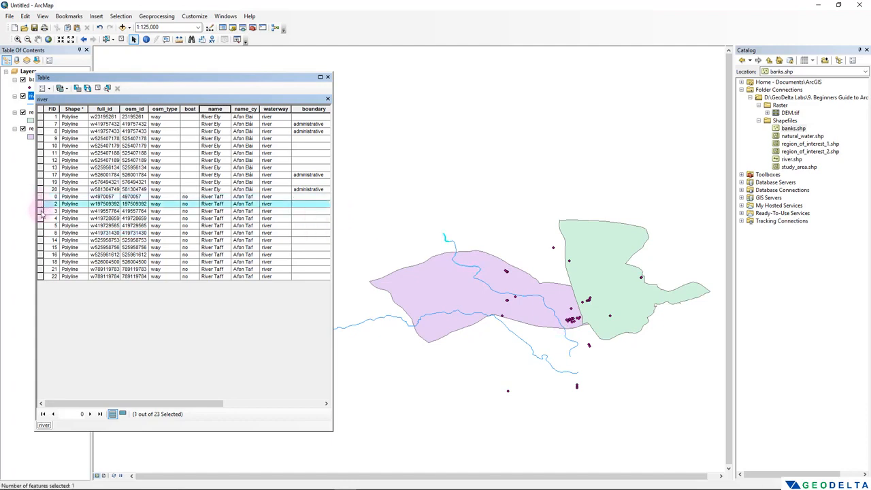
click(40, 211)
click(40, 225)
click(40, 240)
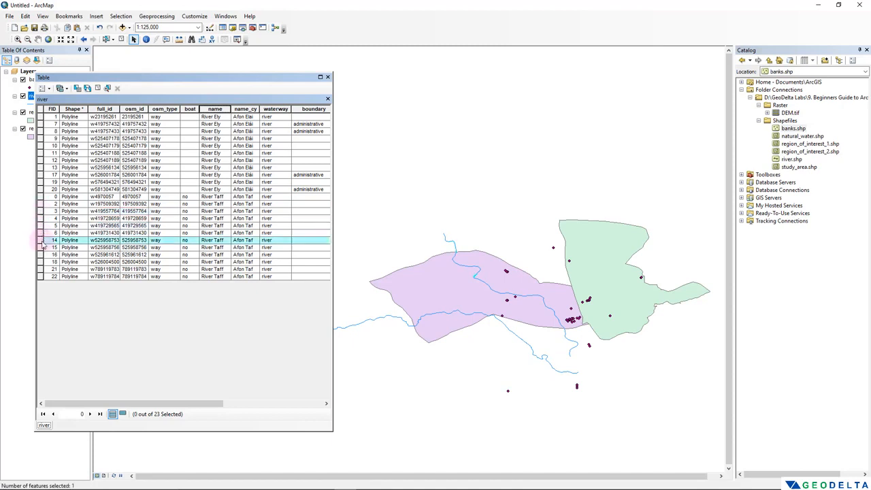
click(41, 254)
click(41, 269)
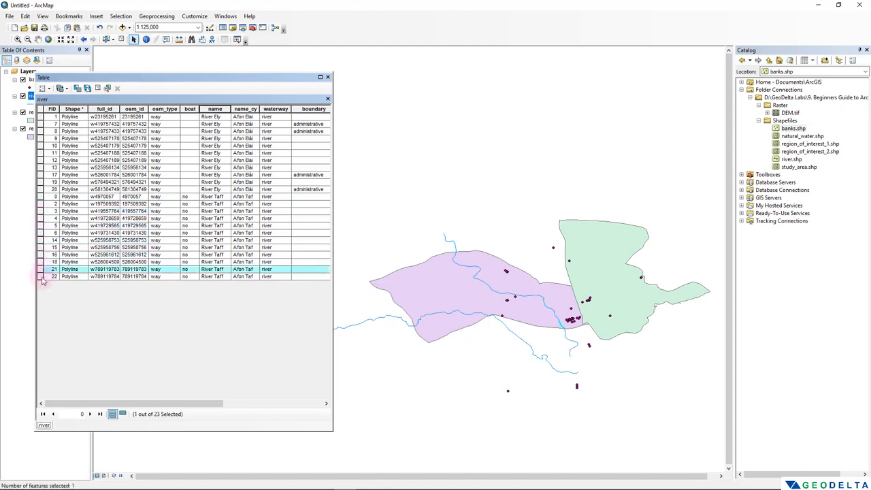
drag(40, 203, 37, 262)
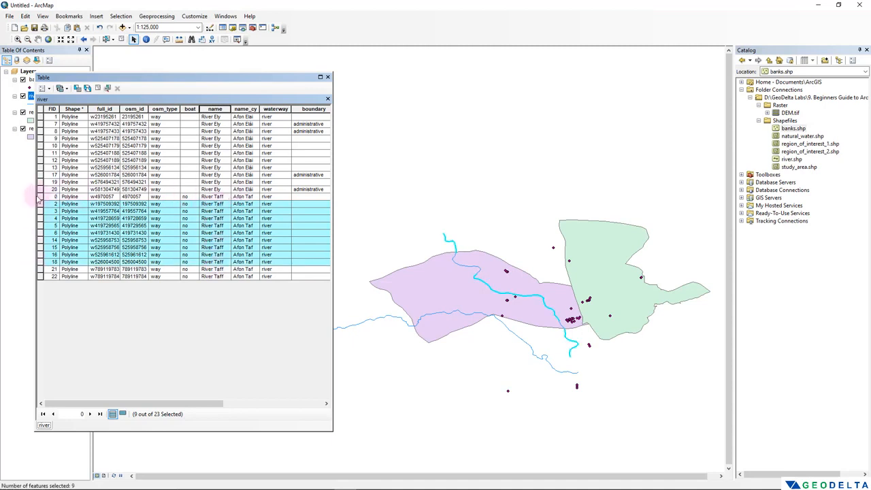
drag(37, 198, 37, 284)
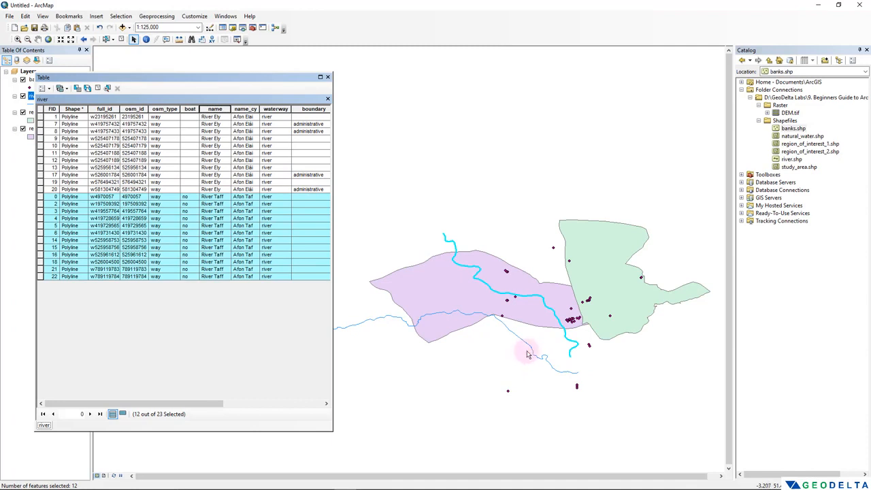
Select River Ely records one after another from FID 20 up to FID 9 to locate each segment on the map
click(41, 189)
click(40, 182)
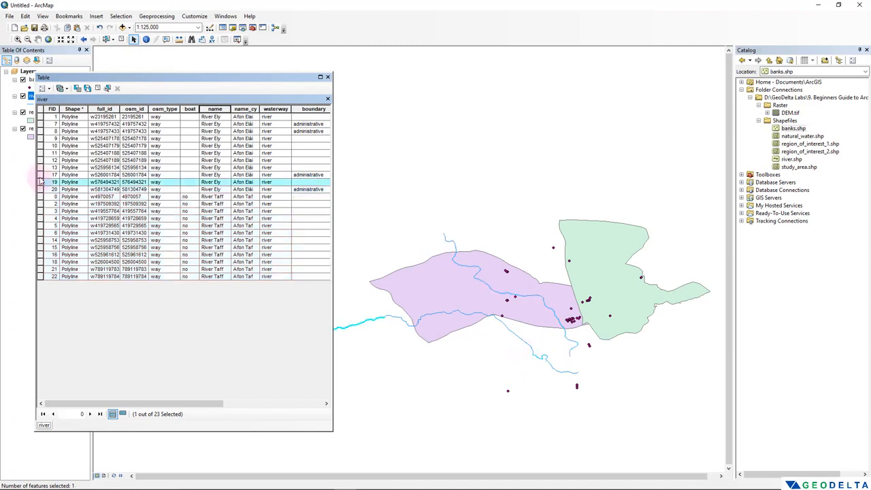
click(40, 175)
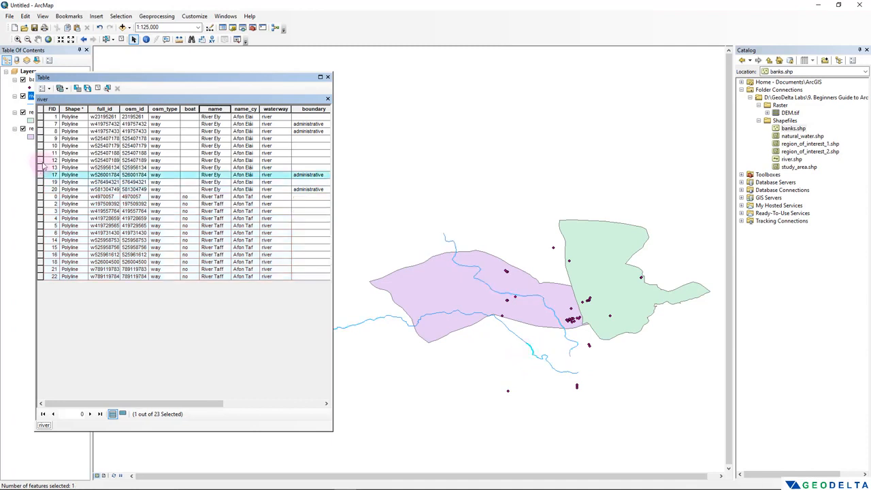
click(42, 160)
click(41, 152)
click(41, 145)
click(41, 139)
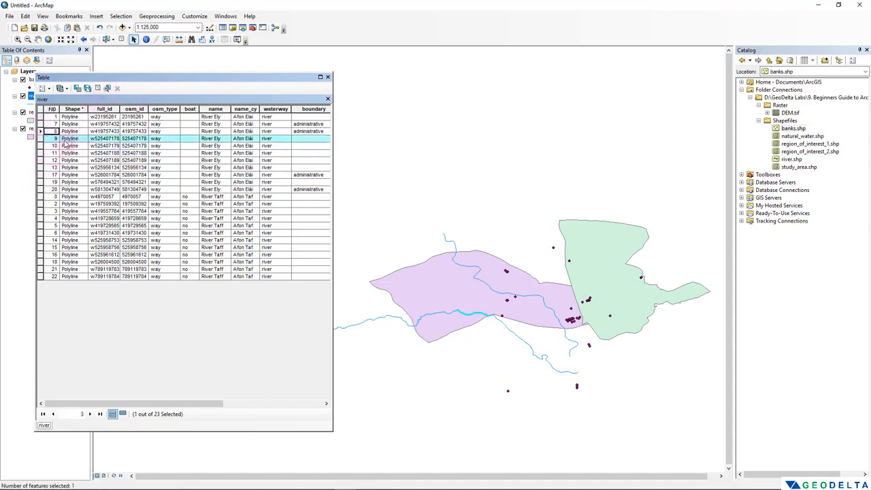
Select the River Ely records from FID 10 through FID 19, and clear the selection and close the river table
drag(40, 145, 34, 182)
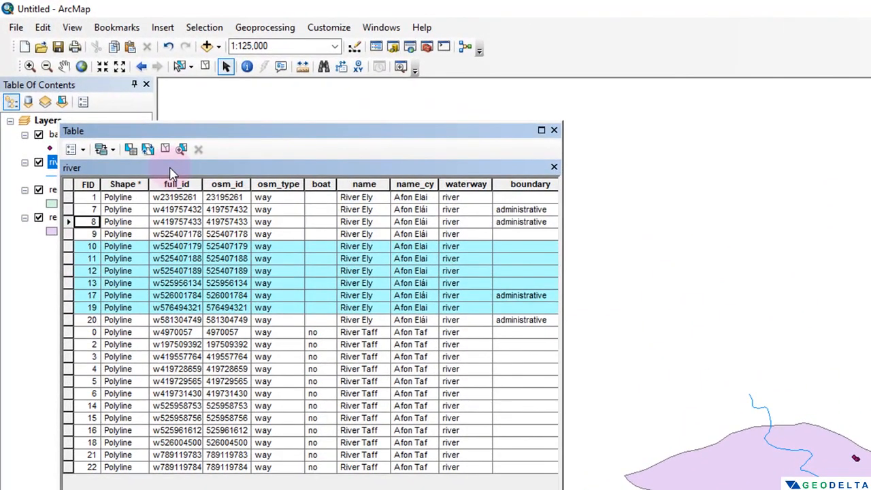
click(165, 149)
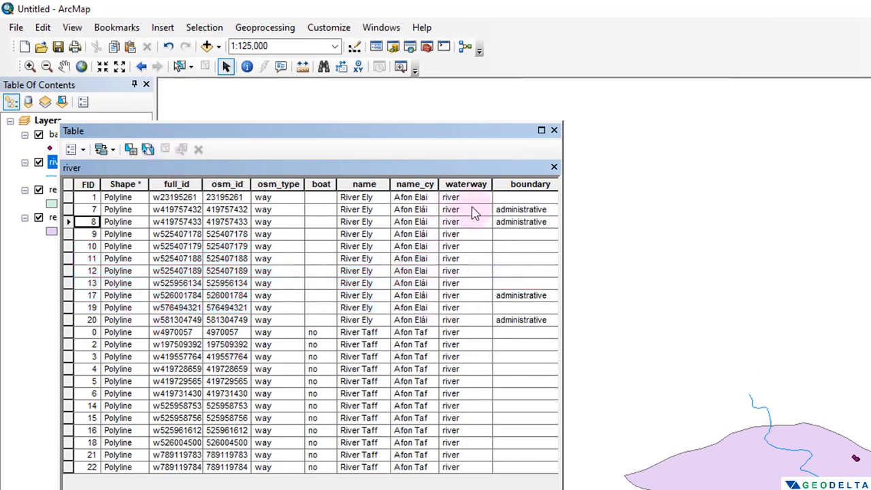
click(553, 130)
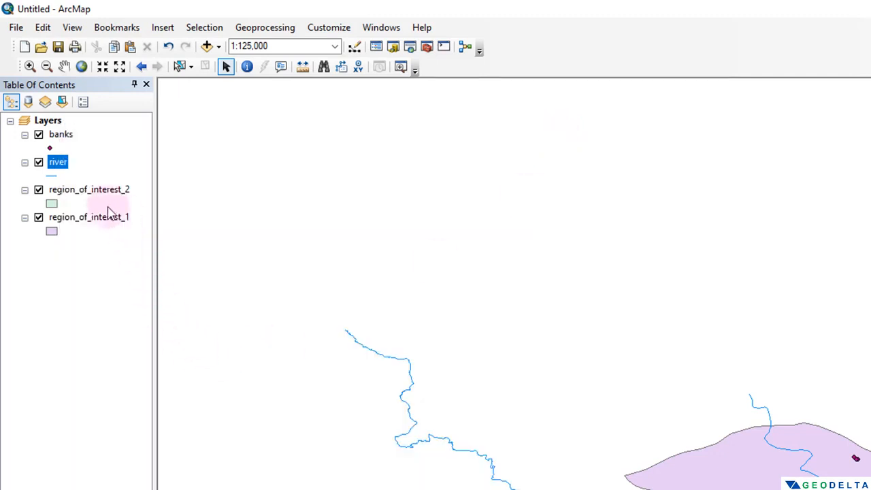
Open the region_of_interest_2 attribute table, reduce its window size, inspect the polygon record's id value, and close the table
click(87, 191)
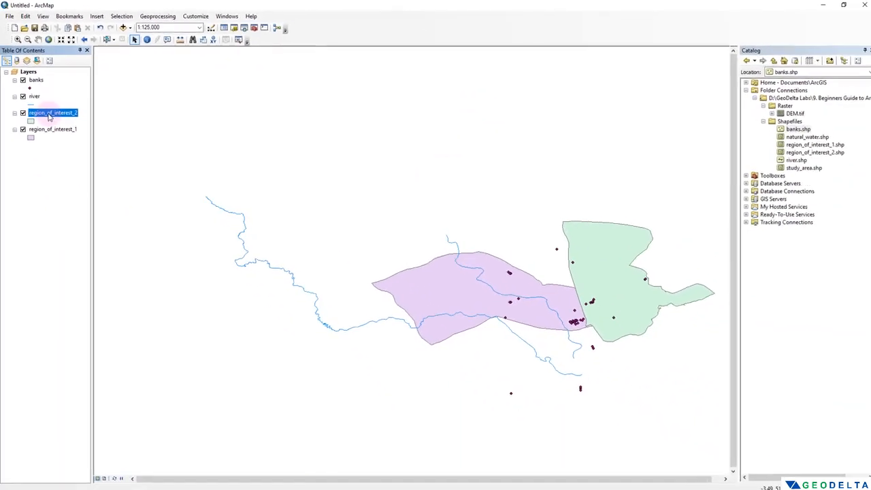
right_click(49, 118)
click(73, 139)
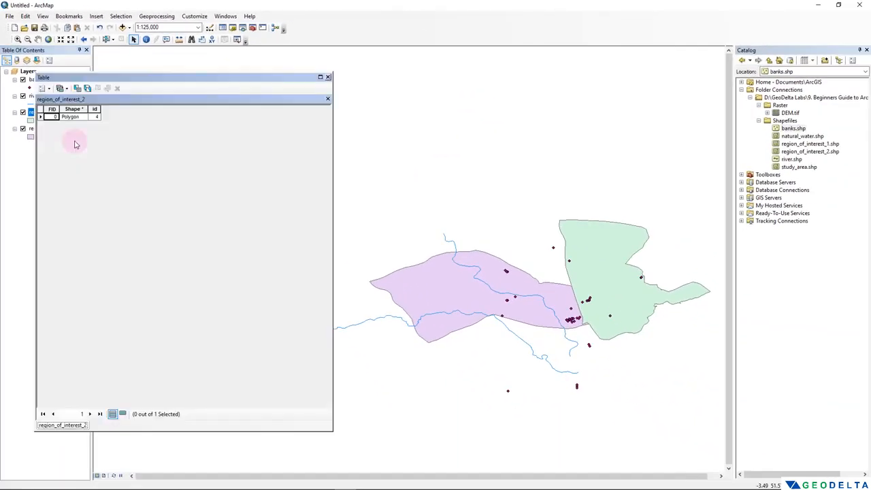
drag(126, 85, 208, 147)
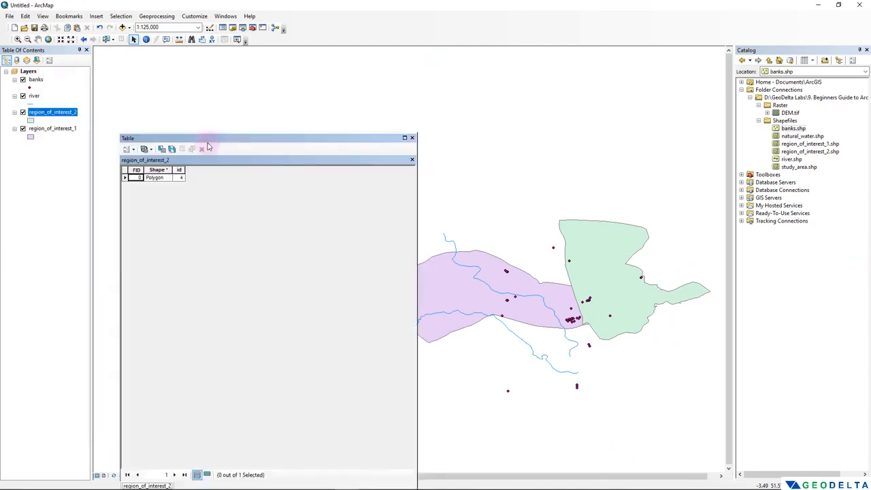
drag(416, 448, 234, 371)
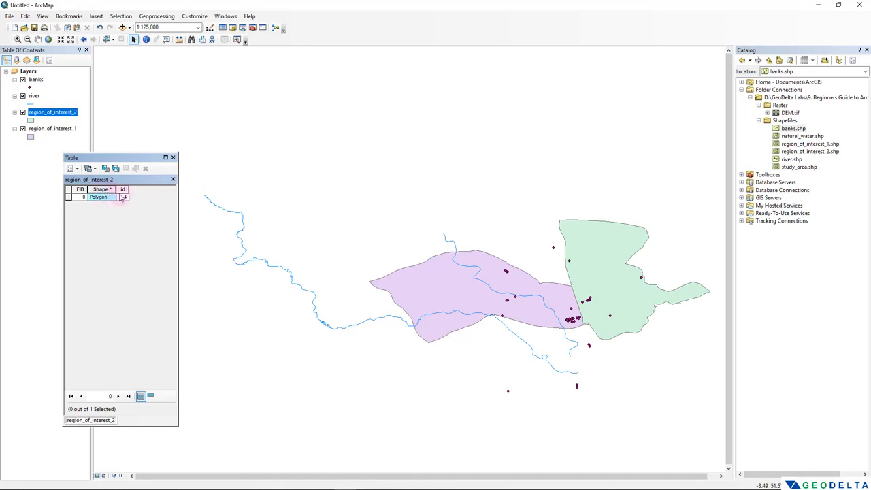
click(124, 197)
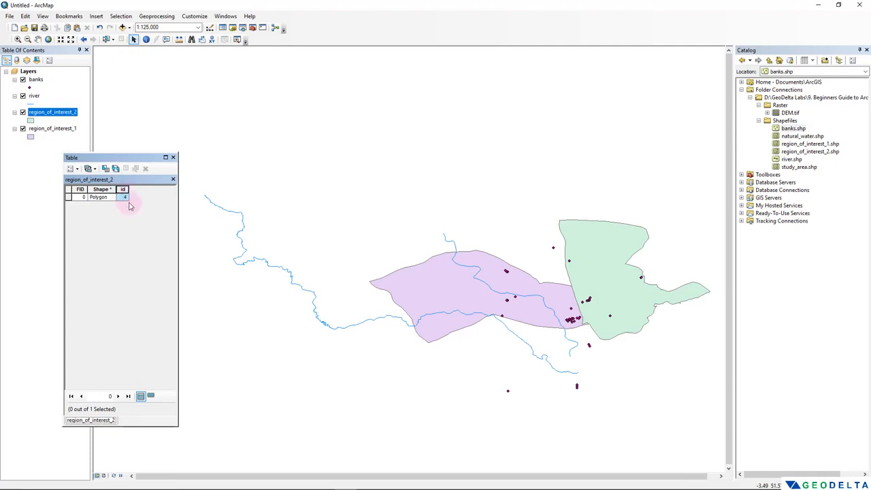
click(174, 157)
Open the region_of_interest_1 attribute table, select its polygon record to highlight it on the map, and clear the selection and close the table
right_click(55, 130)
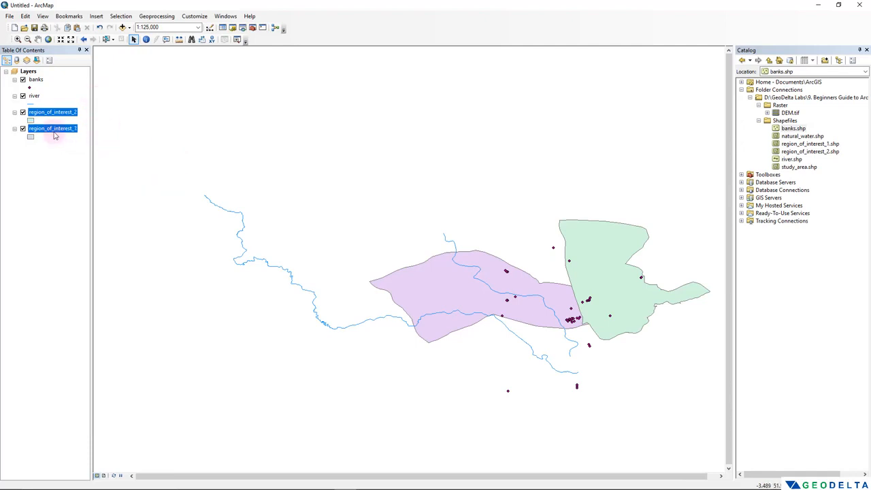
click(98, 161)
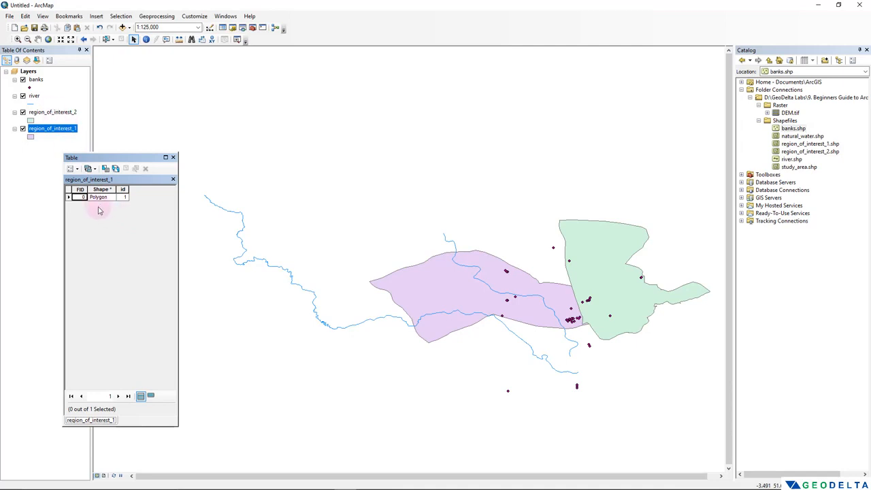
click(68, 198)
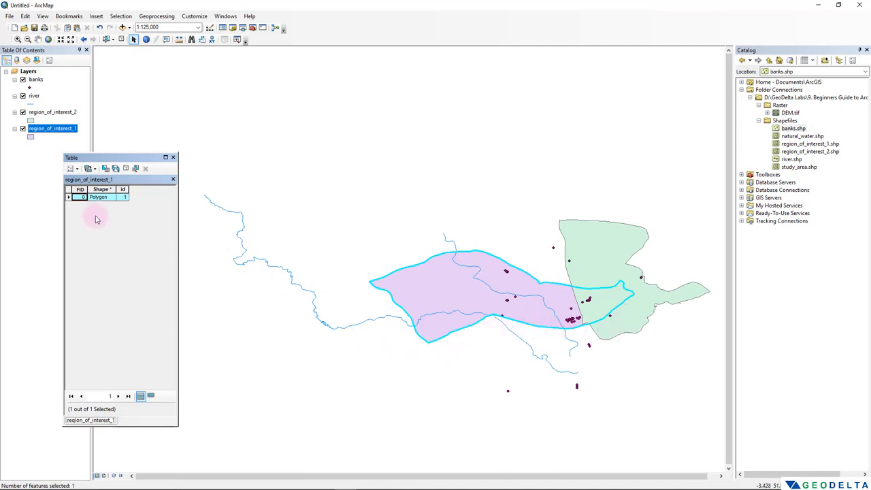
click(127, 169)
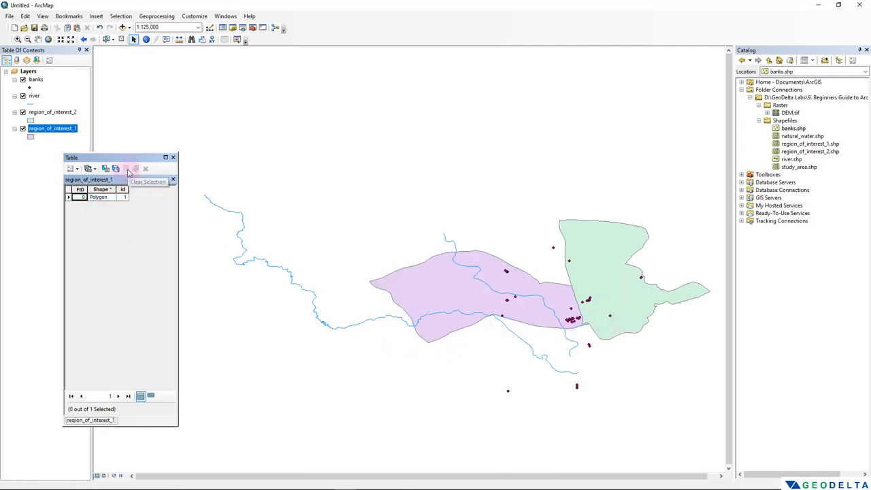
click(173, 158)
Identify the northernmost bank point outside both regions and examine its name attribute, keeping the results window clear of the point
scroll(261, 230, down, 1)
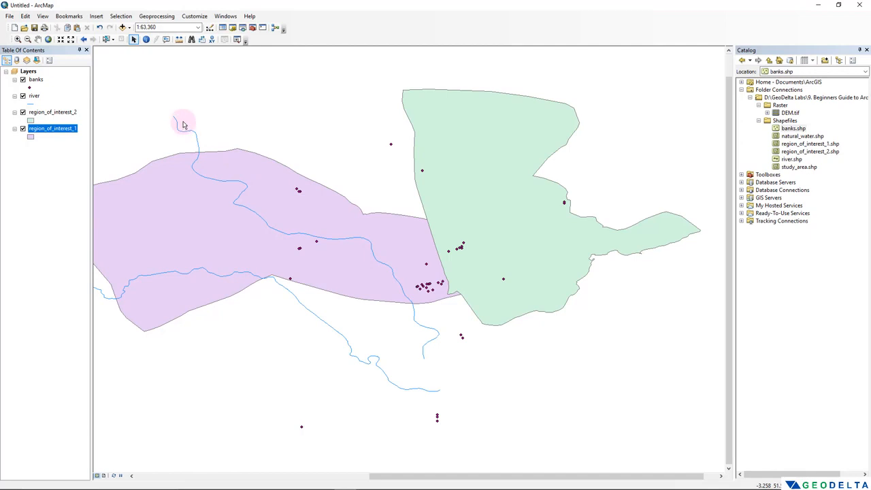
click(146, 40)
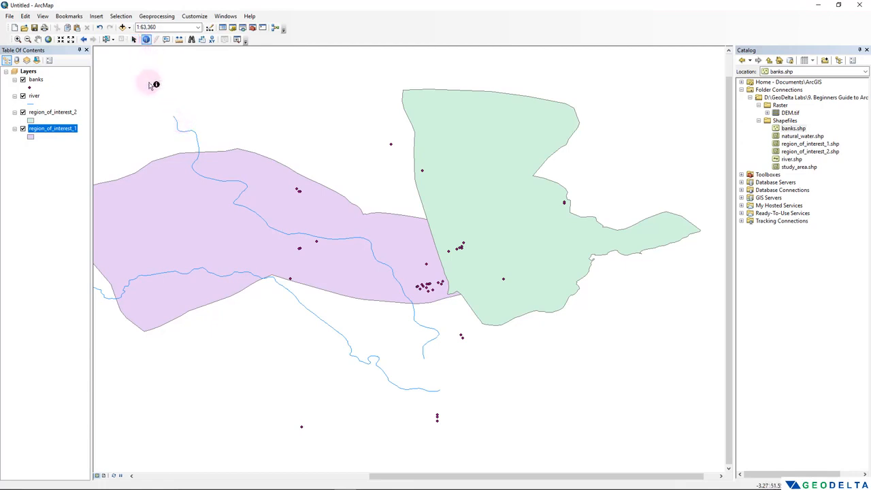
click(392, 145)
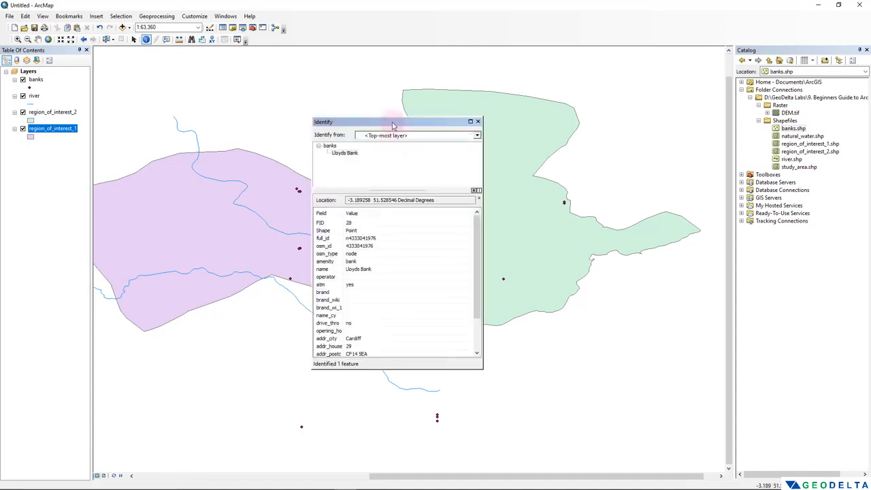
drag(392, 122, 209, 102)
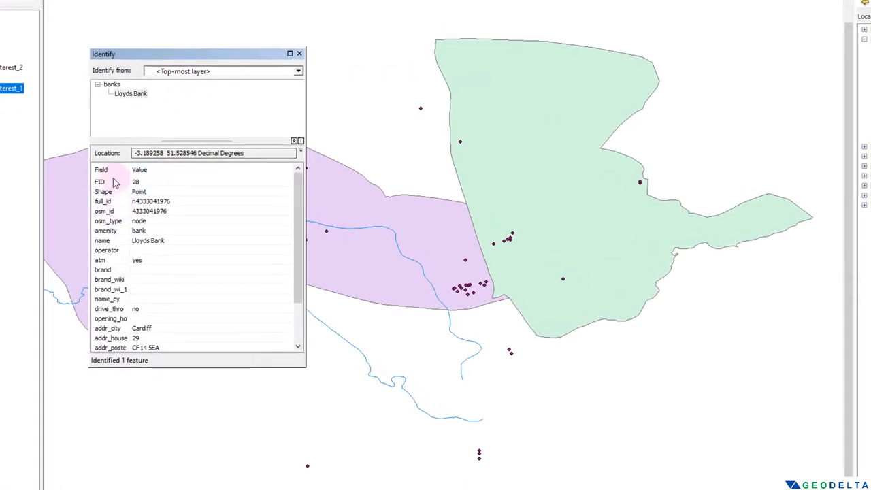
drag(298, 199, 295, 171)
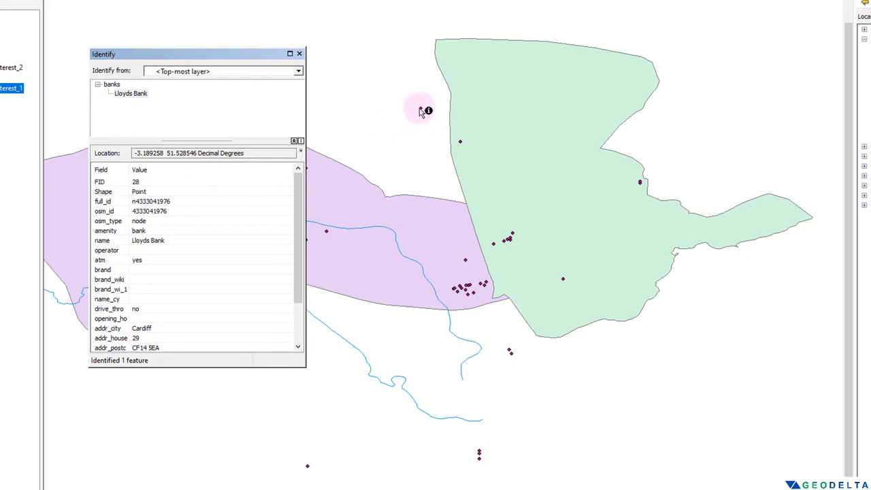
click(134, 242)
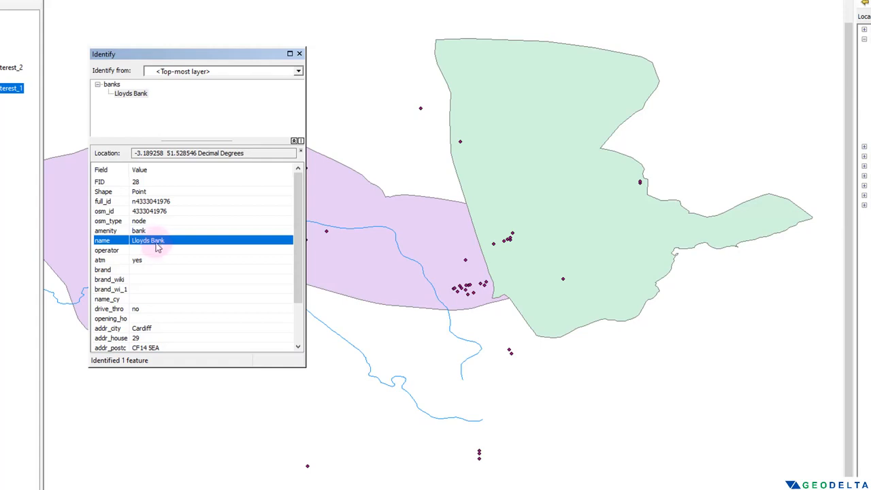
Identify the bank point near the green region's western edge and the polygon beside it, using the top-most layer setting
click(460, 144)
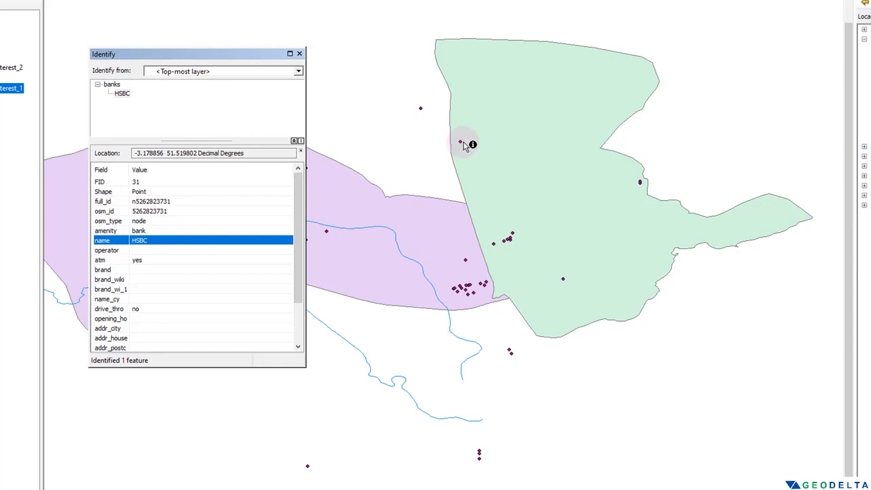
click(463, 145)
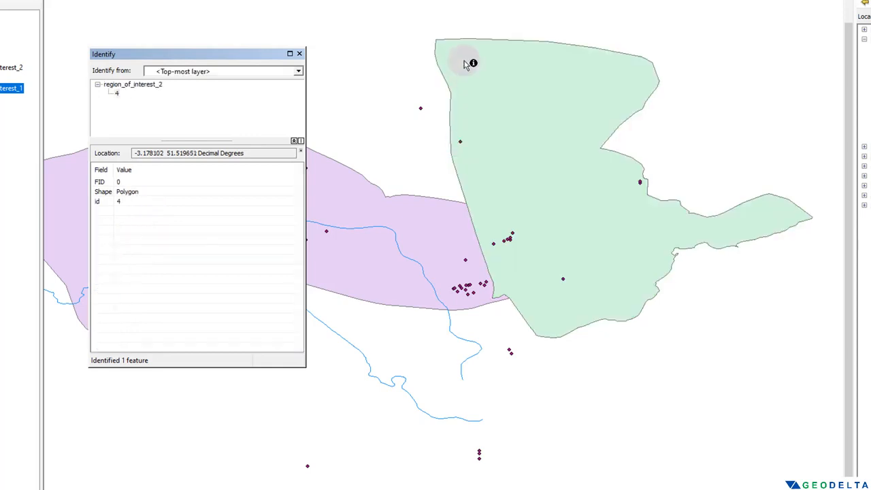
click(462, 143)
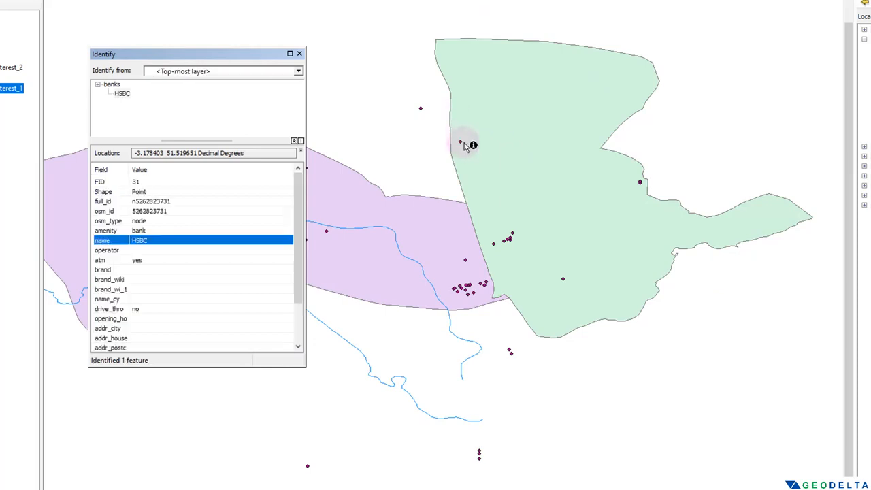
click(465, 146)
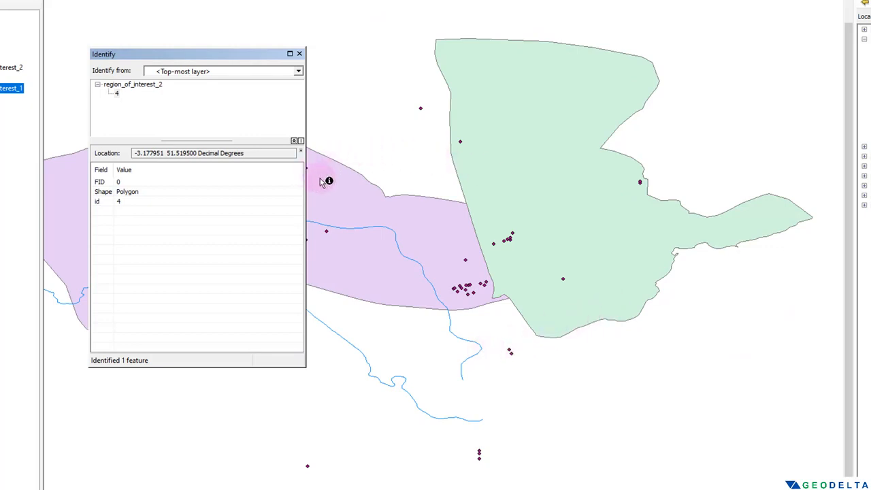
Restrict Identify to the banks layer and test it on several empty spots inside the green region_of_interest_2 polygon
click(298, 72)
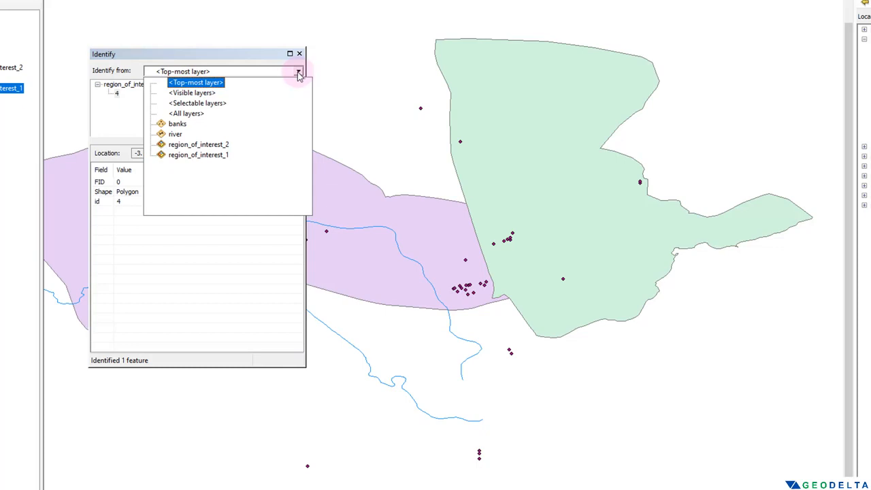
click(177, 124)
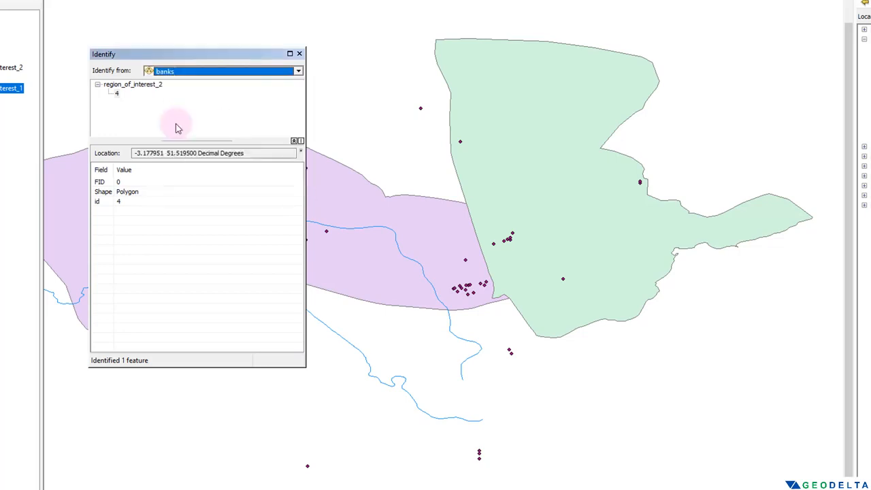
click(555, 116)
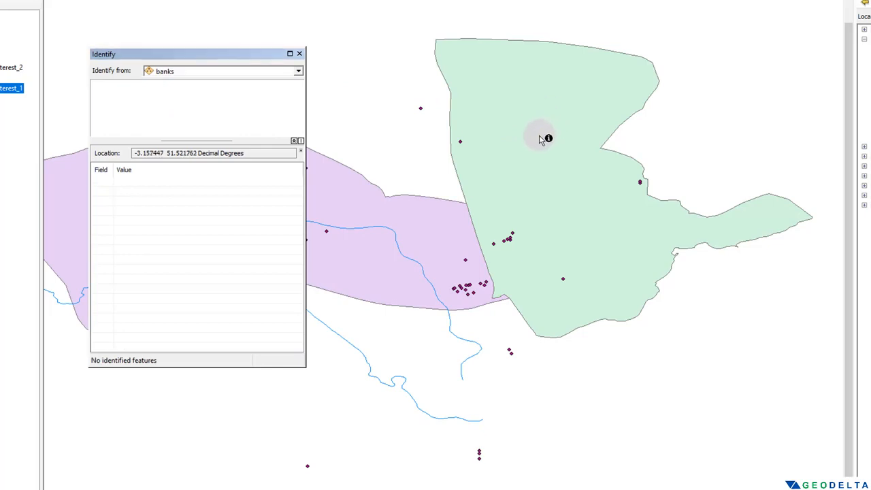
click(539, 137)
click(512, 162)
click(479, 180)
click(528, 130)
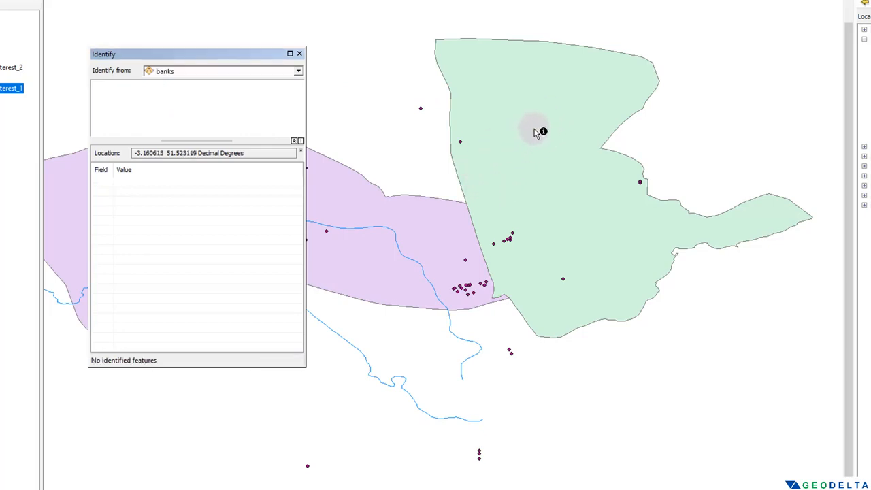
click(552, 150)
click(492, 167)
click(468, 151)
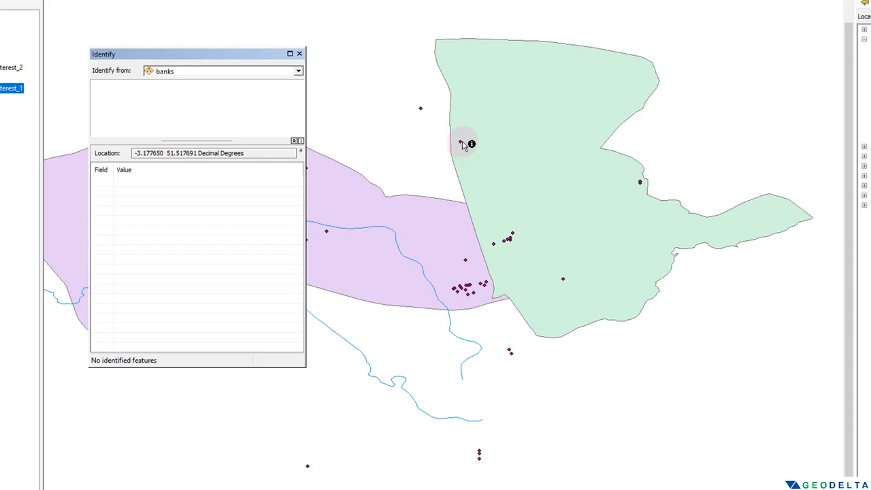
Identify three bank points: western green region, southern green region and far south of the map; also try a spot on the river
click(460, 142)
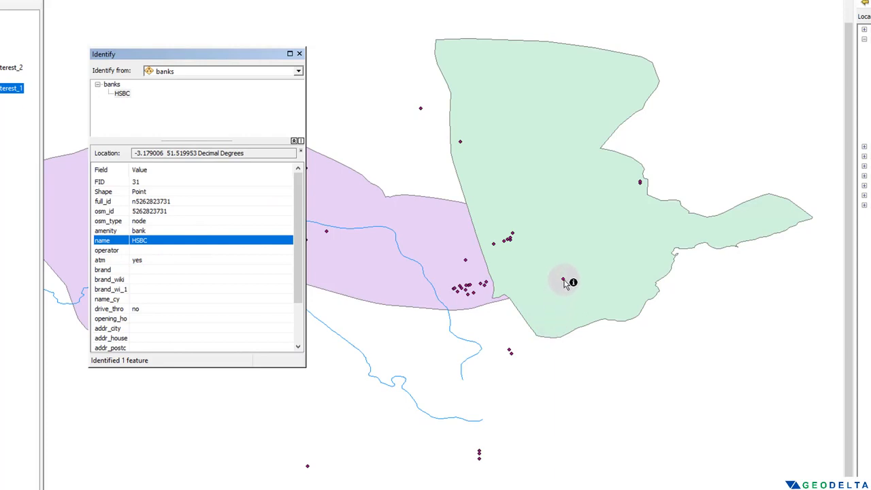
click(564, 281)
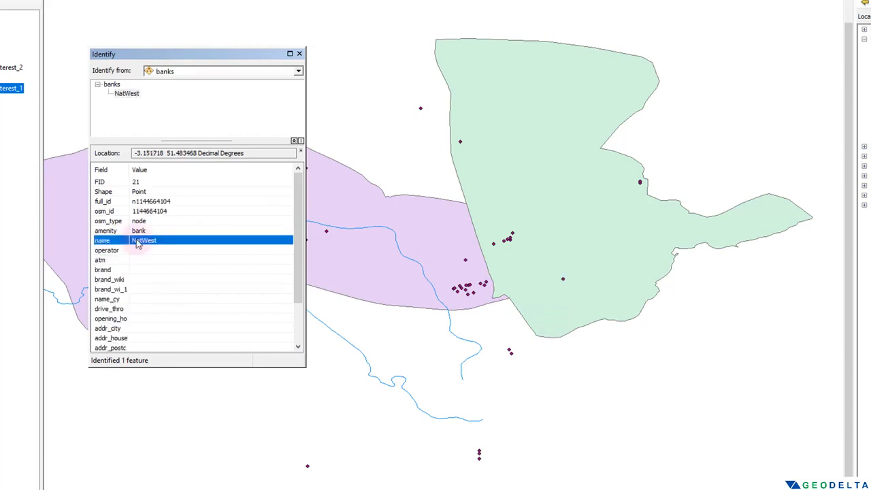
click(307, 470)
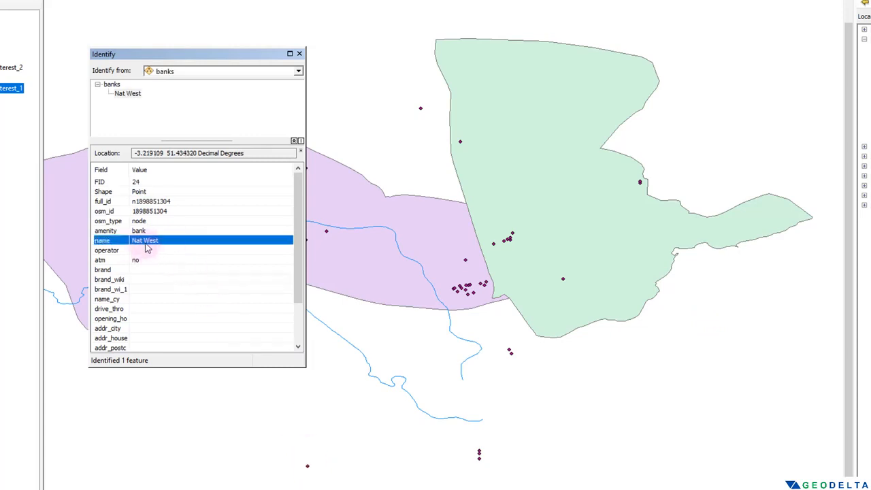
click(437, 293)
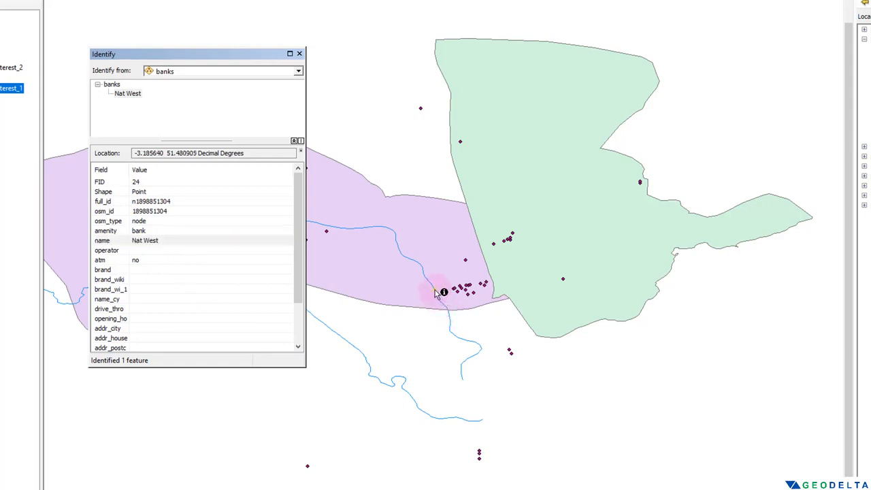
Restrict Identify to the river layer, identify the river segment just south of the purple region, and examine its name attribute
click(298, 72)
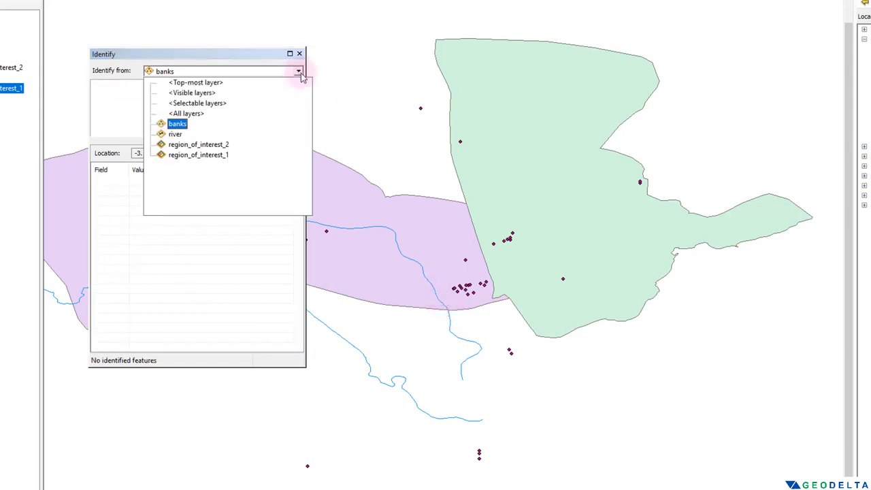
click(175, 135)
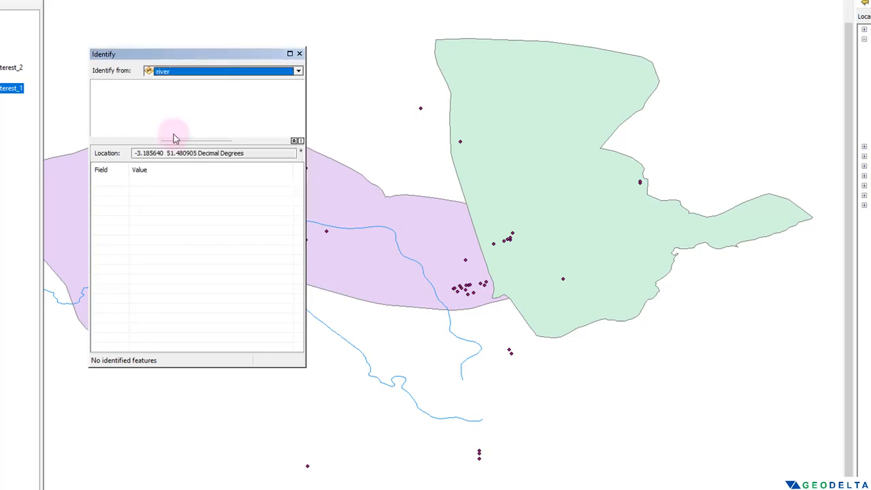
click(450, 326)
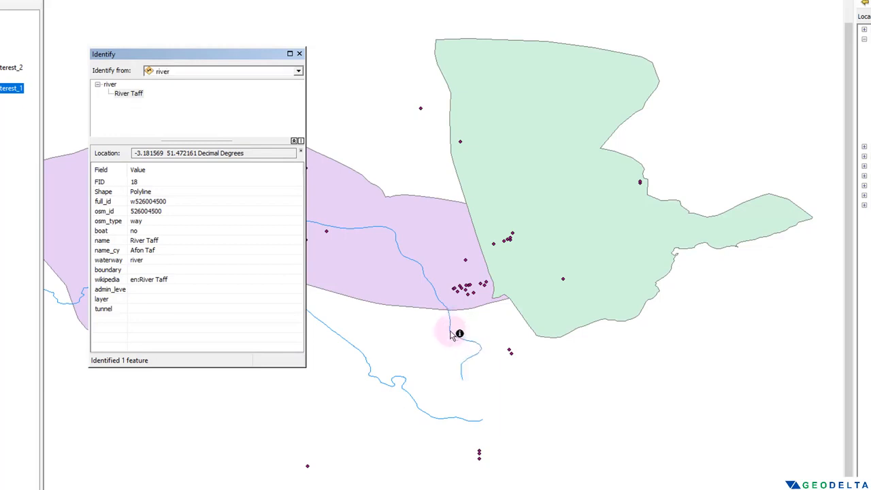
click(450, 334)
click(450, 333)
click(451, 333)
click(130, 241)
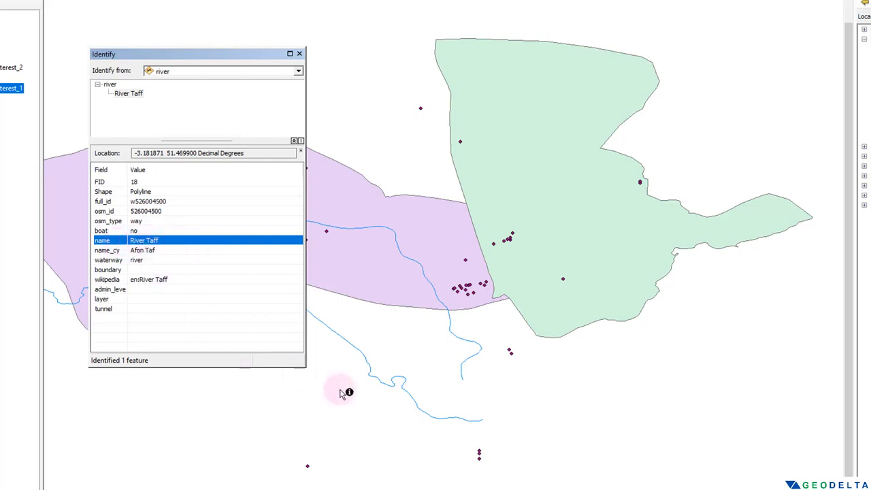
Identify the southernmost river segment on the map and close the Identify results
click(413, 396)
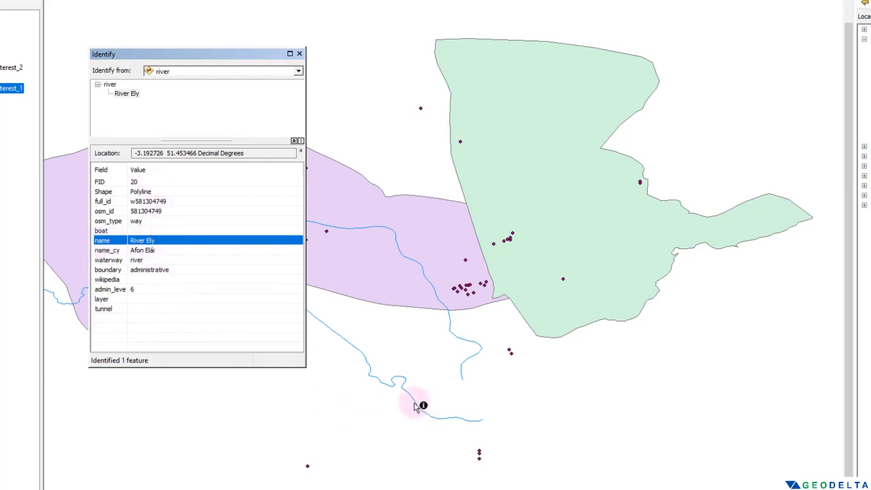
click(299, 53)
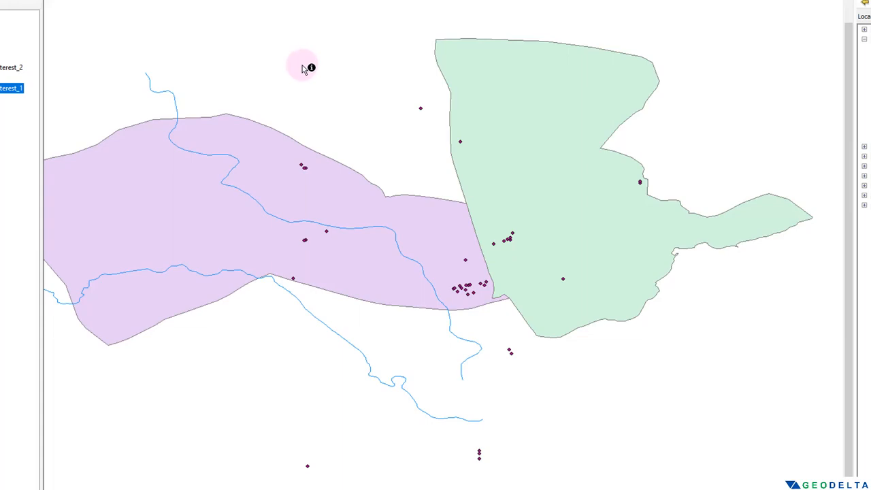
drag(367, 138, 362, 119)
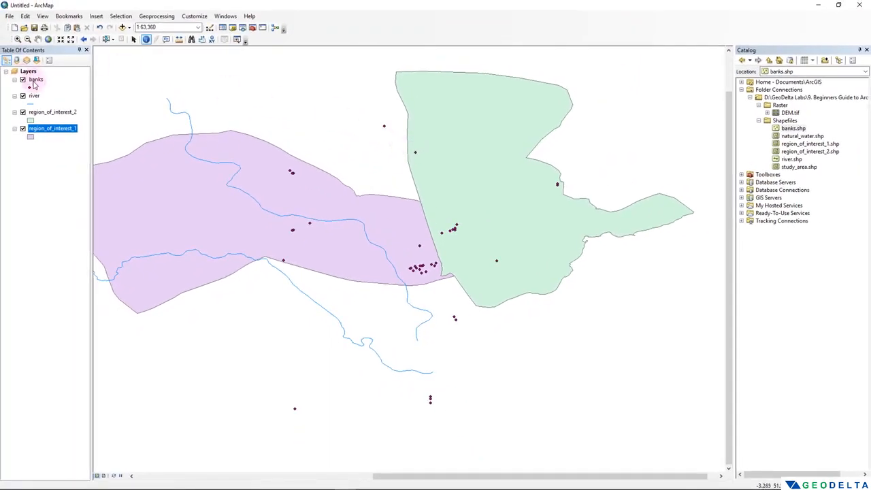
Open the banks layer's attribute table, widen it to show more fields, and select the RBS record with FID 4
click(35, 79)
right_click(35, 79)
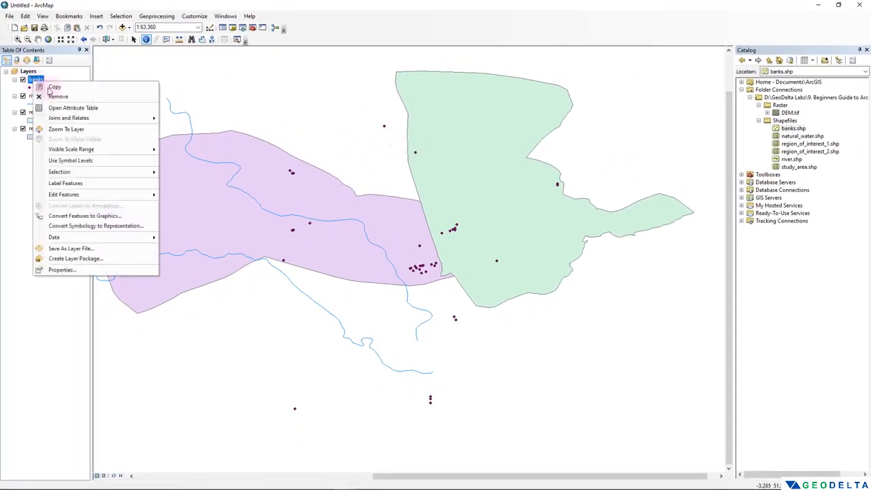
click(68, 107)
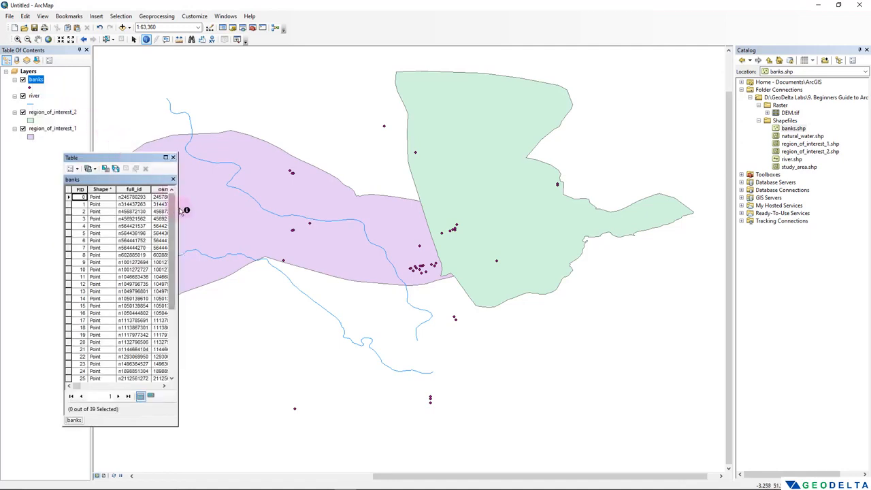
drag(179, 211, 348, 215)
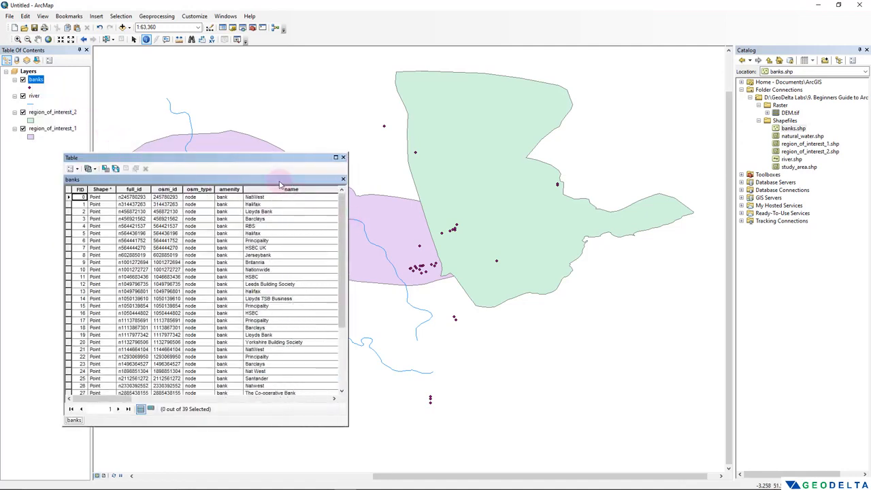
click(70, 197)
click(70, 220)
click(69, 226)
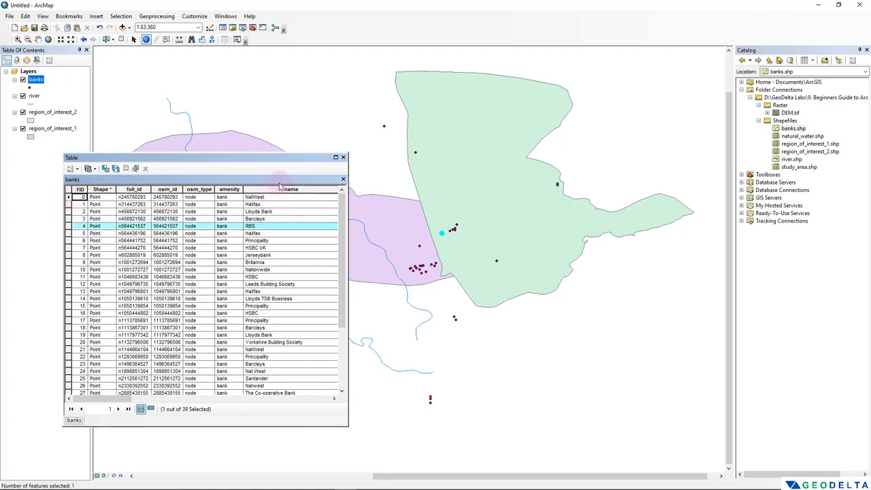
drag(348, 214, 391, 212)
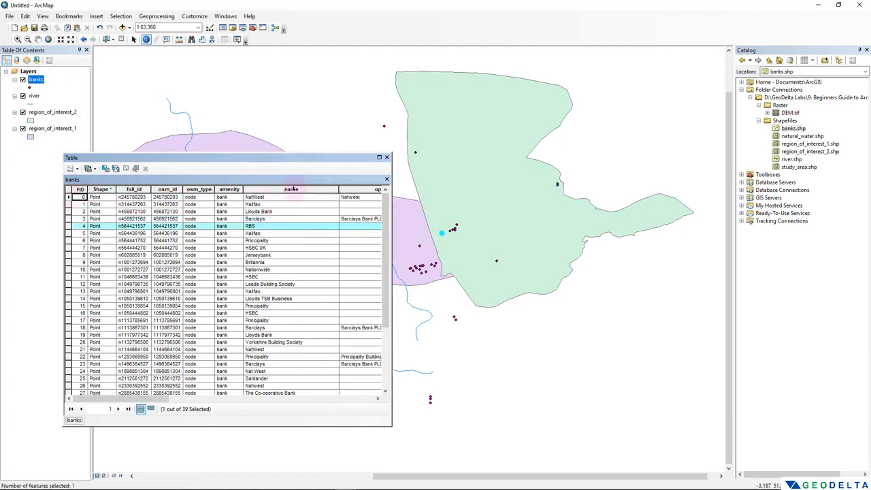
Examine the name column of the banks table, then clear the record selection and close the table
click(291, 189)
scroll(344, 282, down, 2)
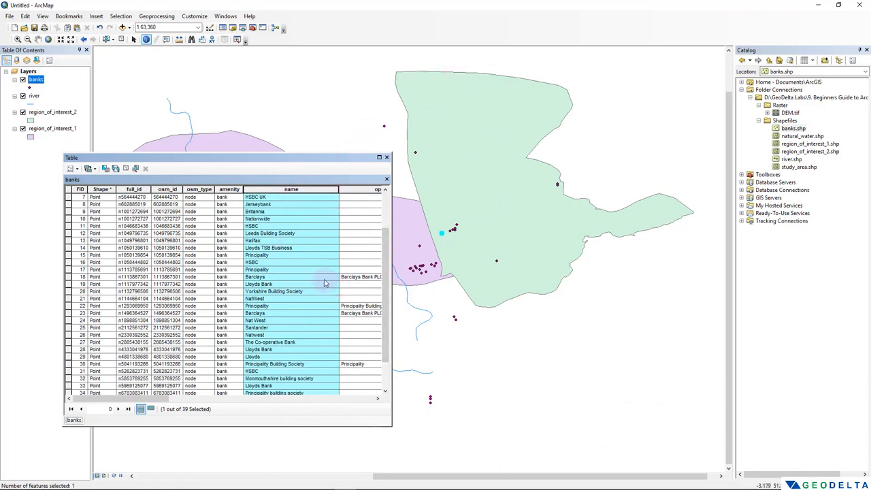
scroll(318, 221, up, 3)
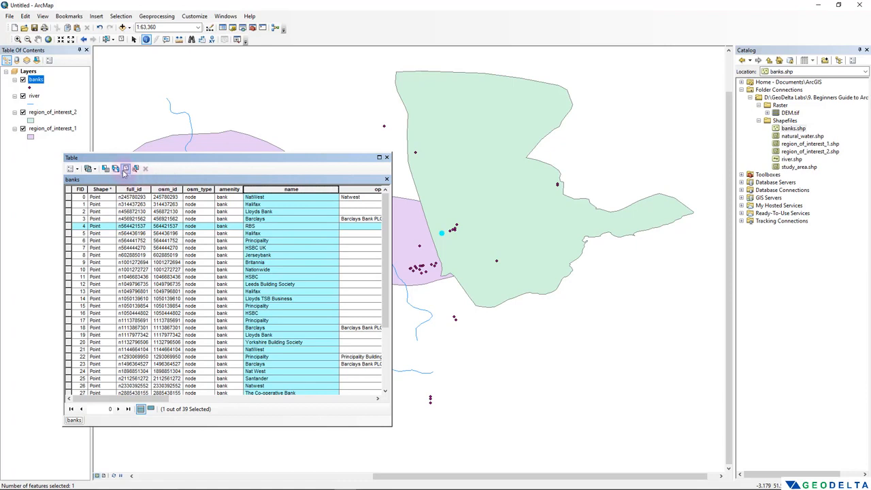
click(126, 169)
click(387, 157)
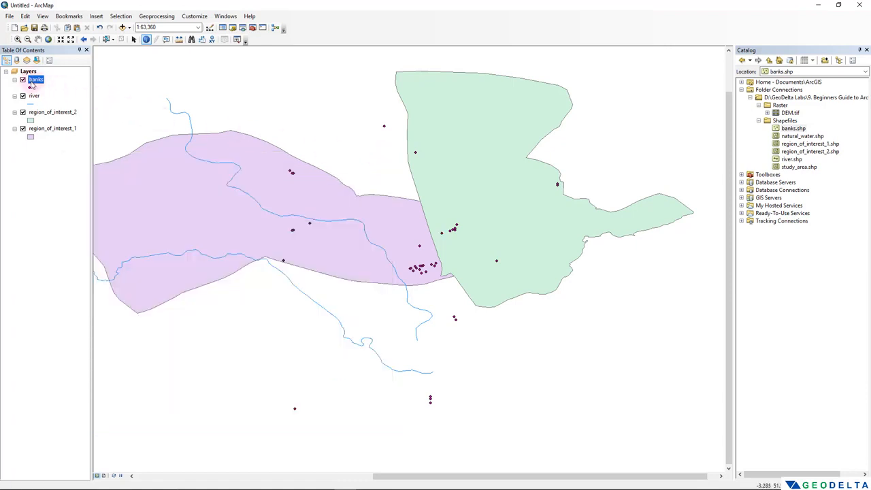
Turn on labels for the banks layer using name as the label field
right_click(32, 82)
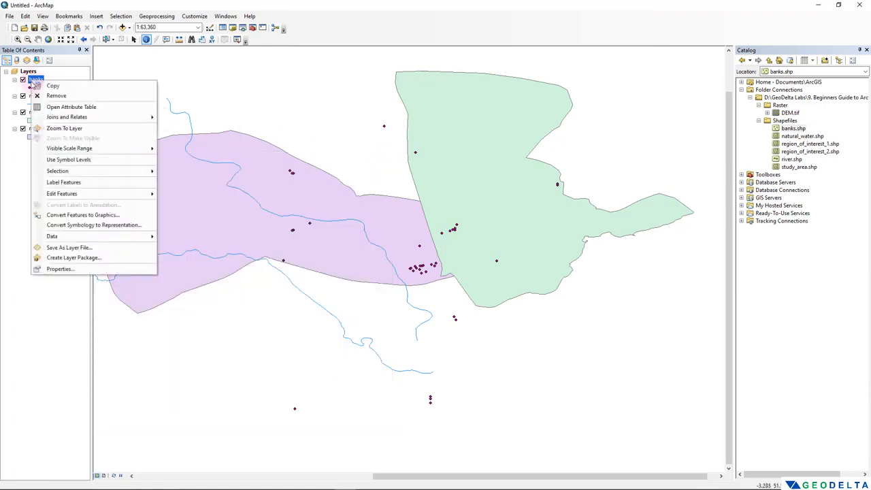
click(78, 270)
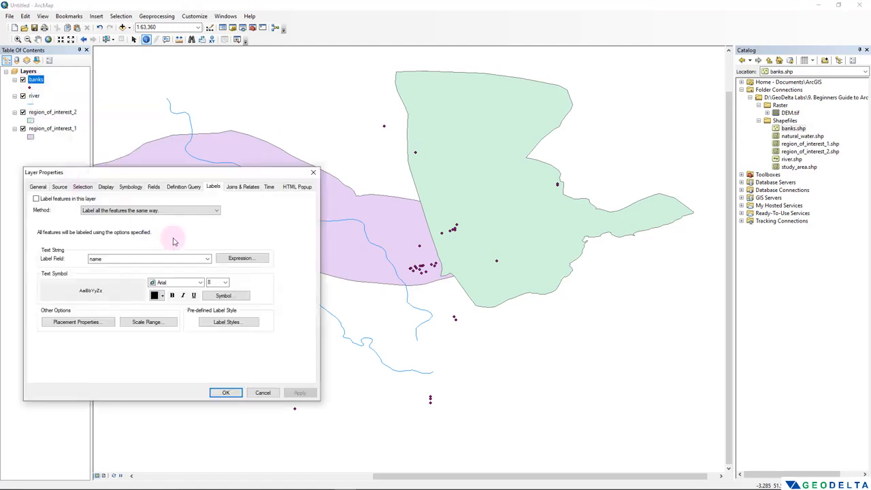
click(213, 187)
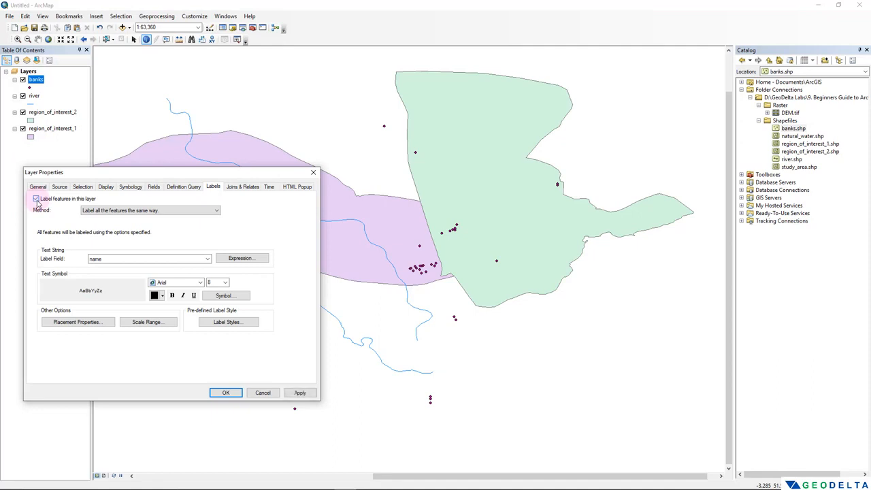
click(36, 199)
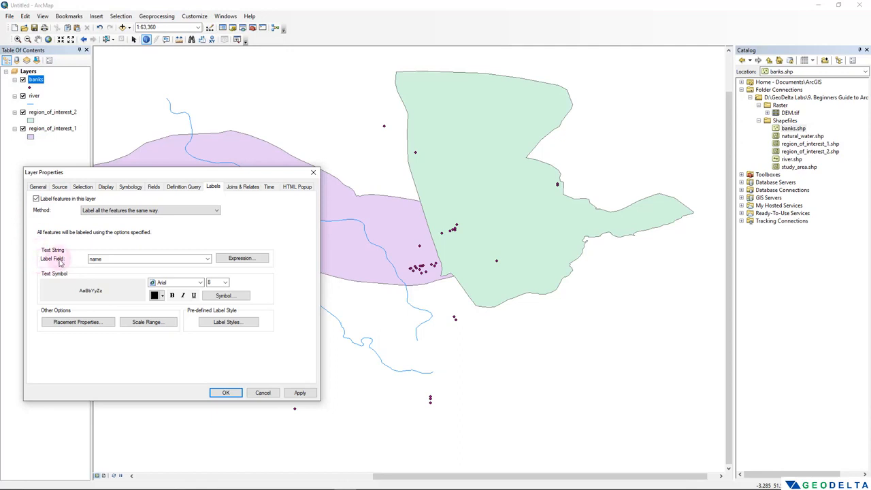
click(208, 259)
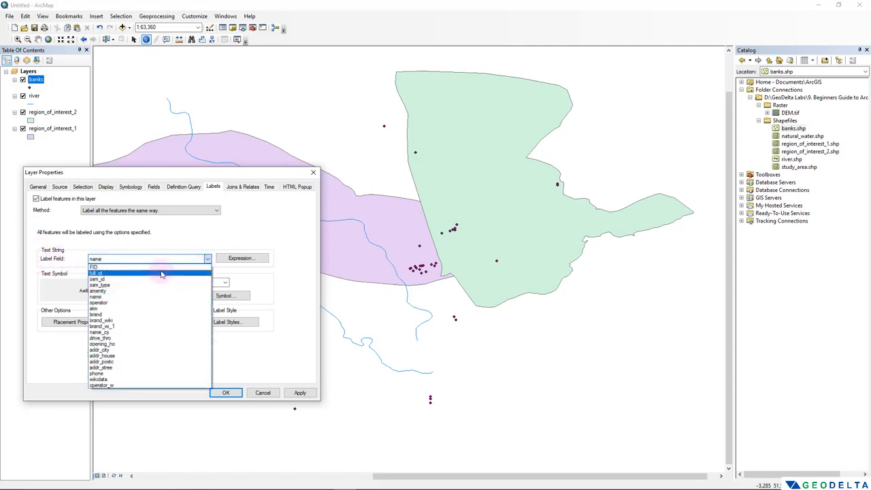
click(96, 297)
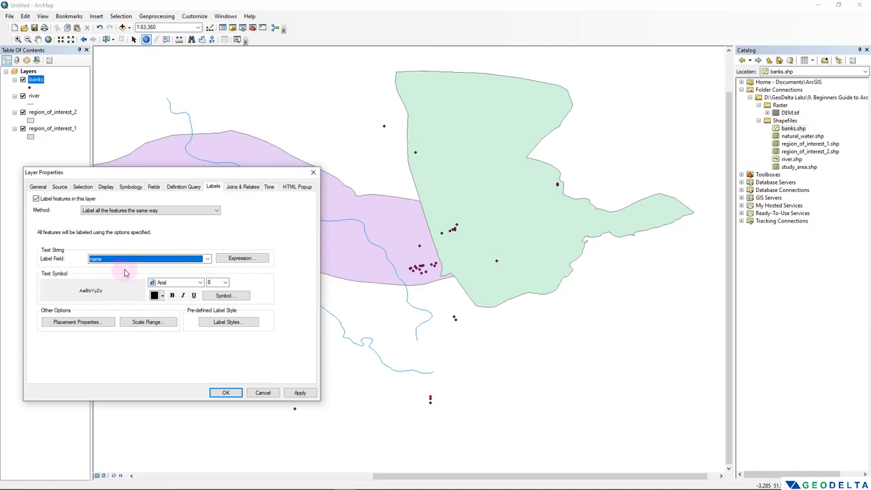
click(300, 393)
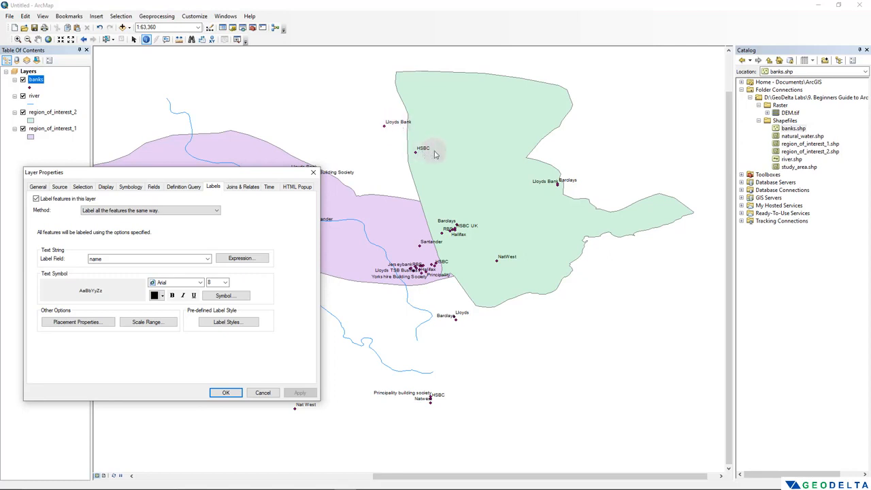
click(226, 393)
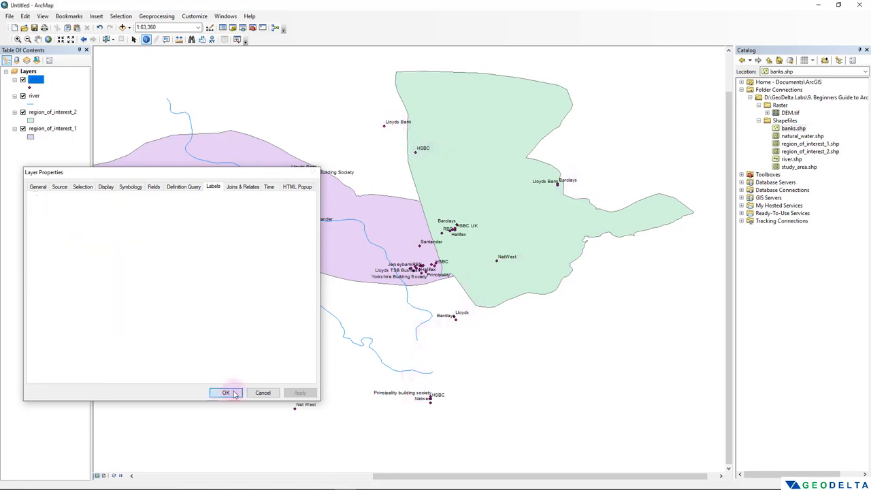
Examine the bank labels at different map scales and across both regions of interest
scroll(417, 289, down, 3)
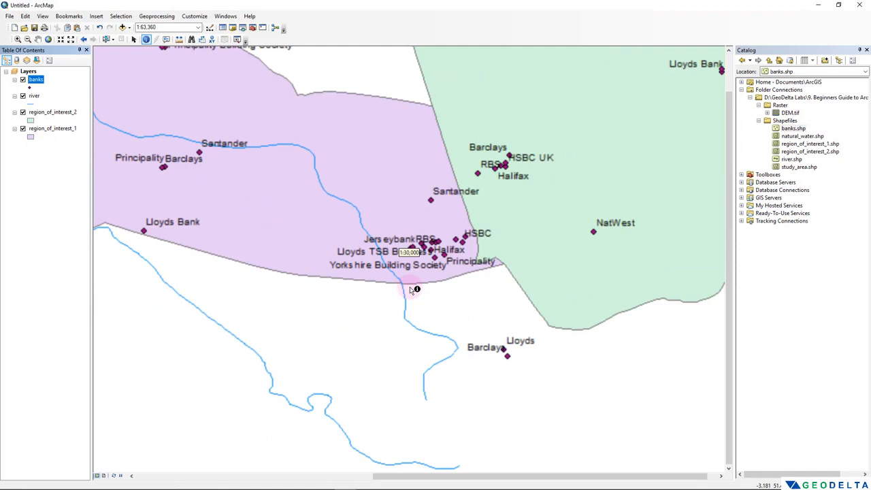
scroll(442, 246, down, 3)
scroll(445, 253, up, 3)
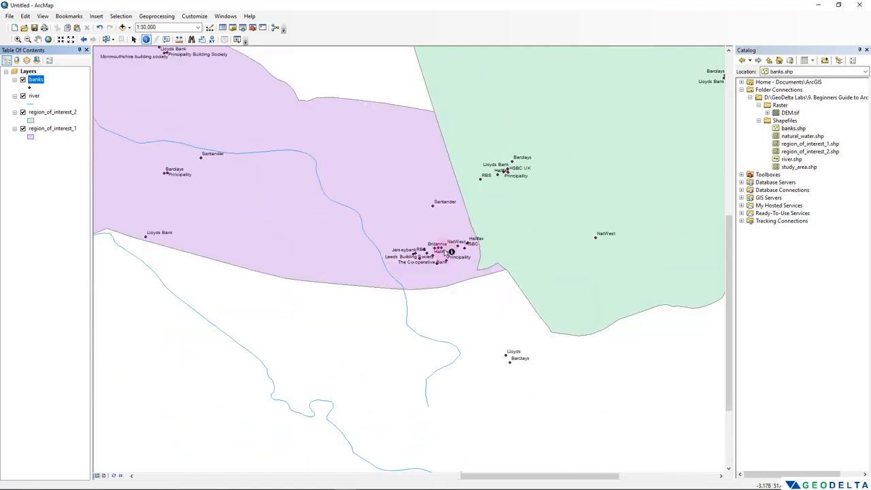
scroll(448, 252, up, 3)
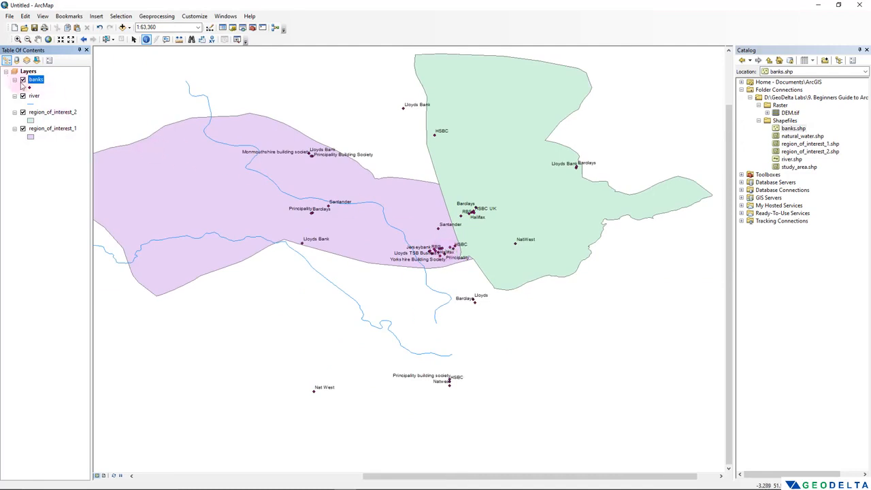
right_click(33, 81)
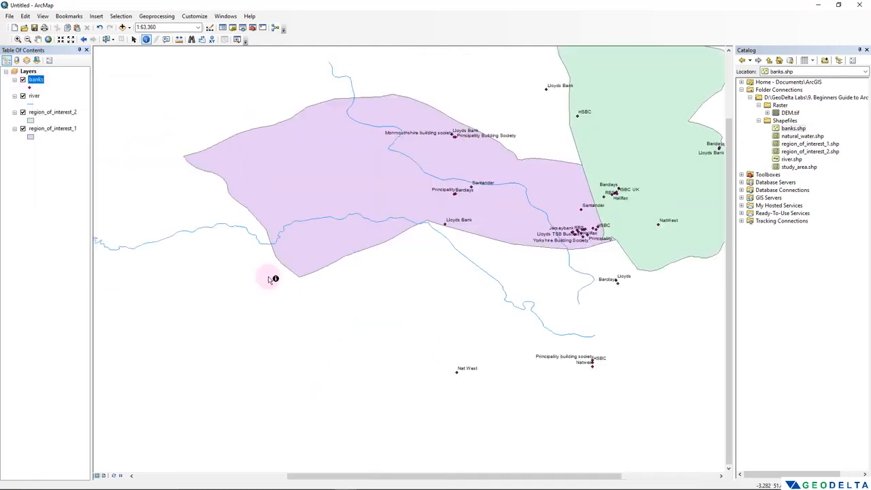
drag(415, 269, 264, 300)
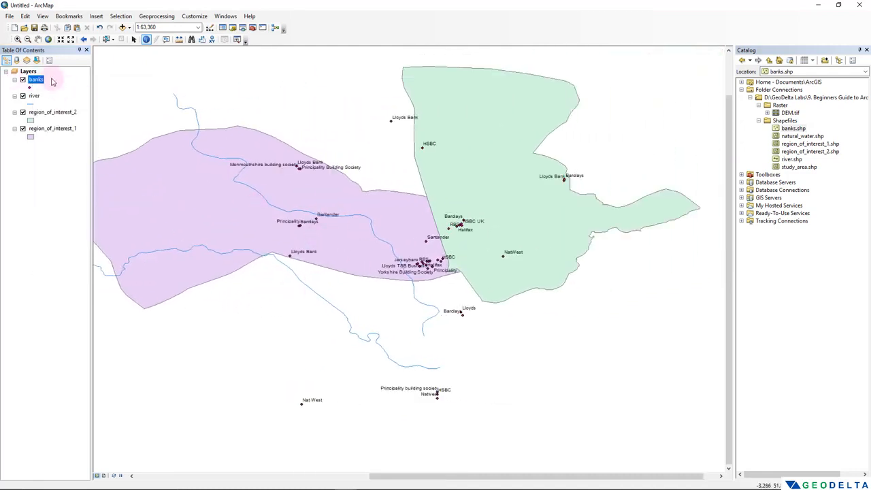
drag(333, 270, 401, 257)
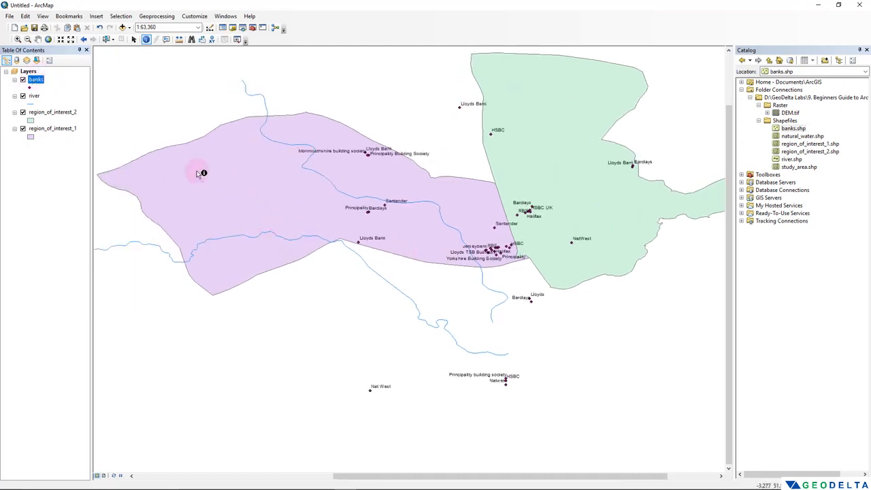
Make the banks layer's label text bold and keep Arial as its font
click(38, 81)
right_click(39, 80)
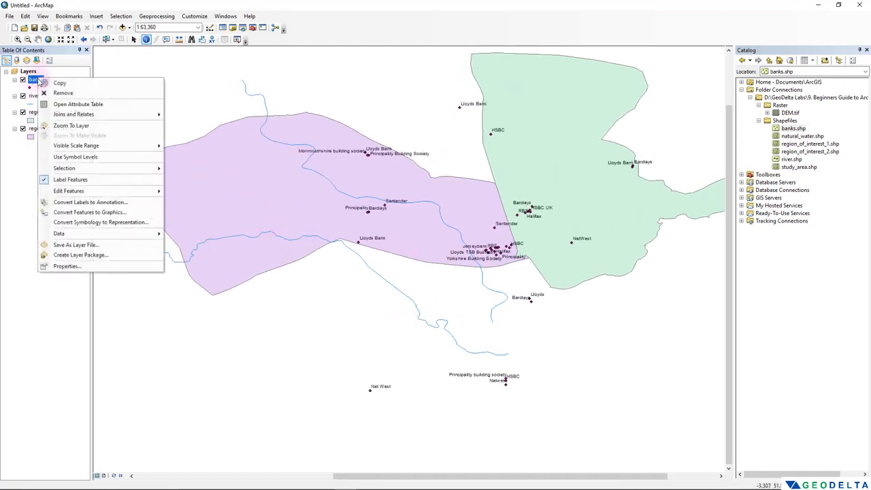
click(66, 266)
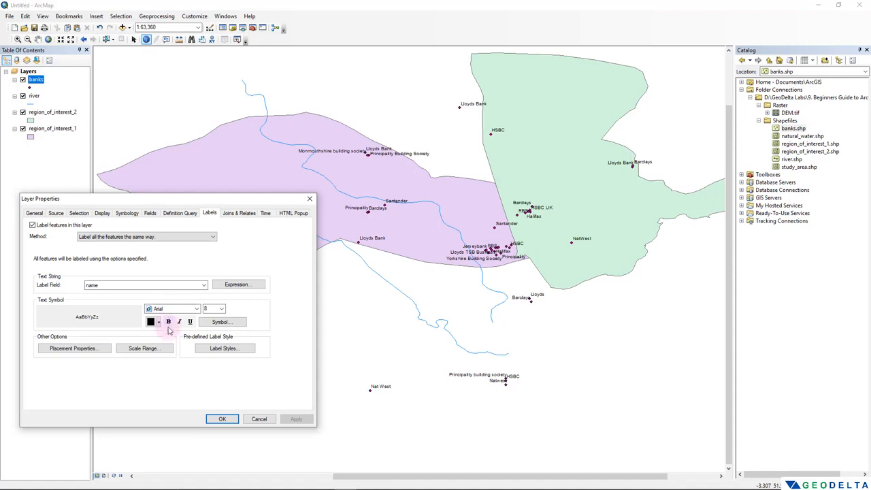
click(169, 323)
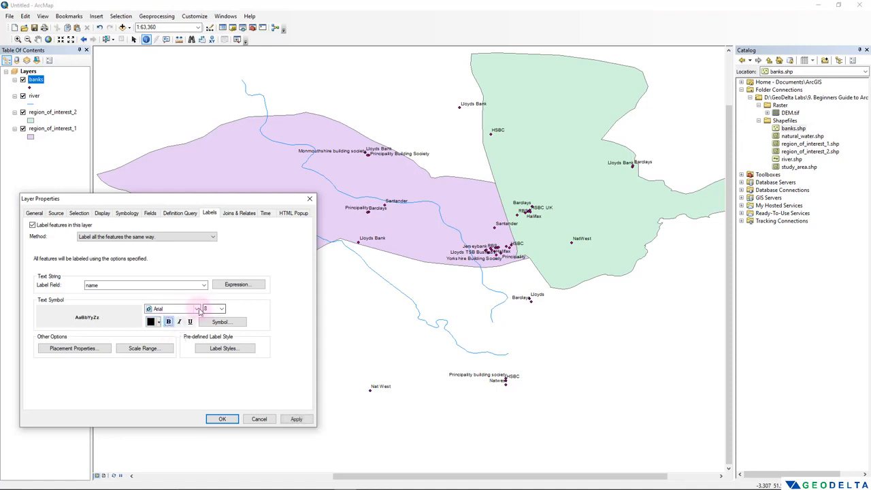
click(197, 309)
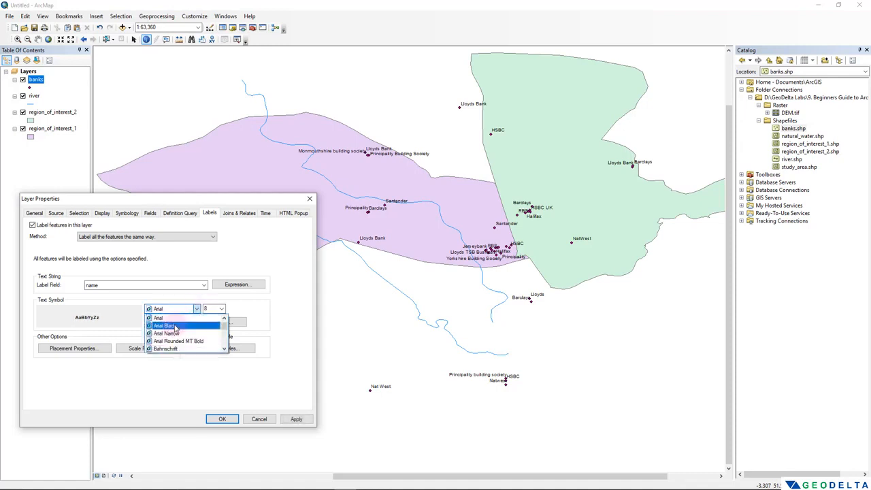
click(224, 318)
click(277, 297)
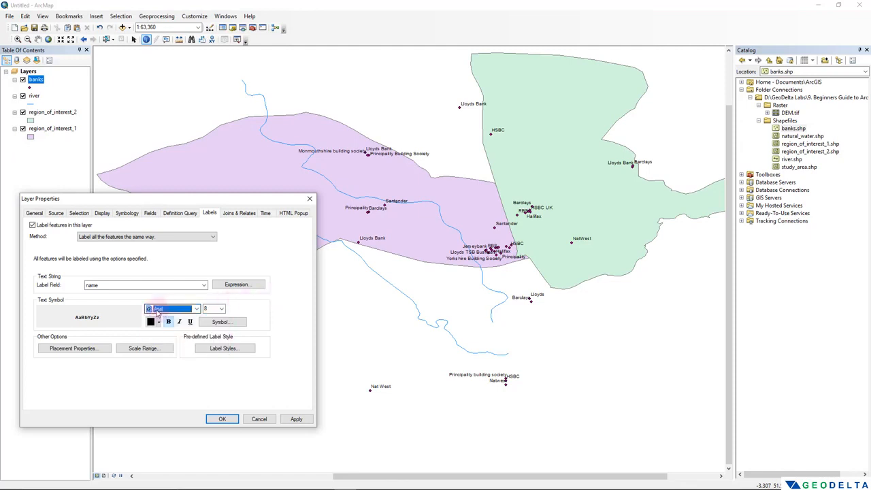
Set the bank labels' font size to 11, make them italic, and apply the new label style to the map
click(221, 310)
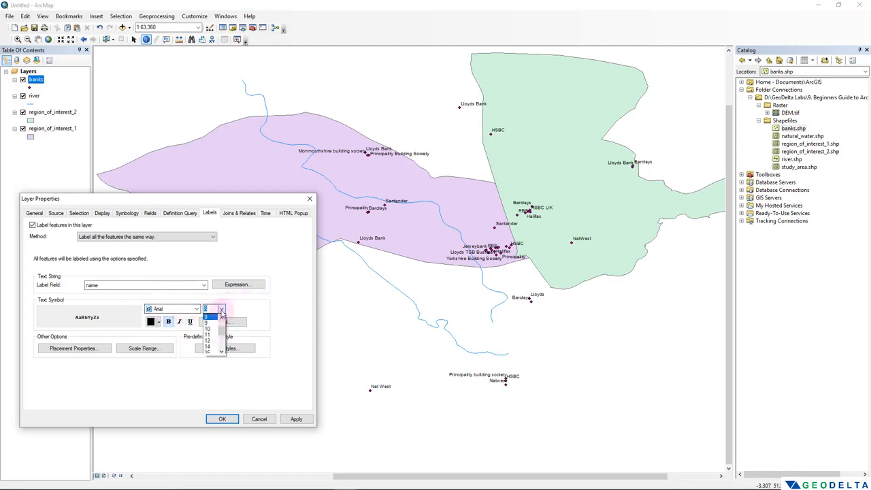
click(207, 335)
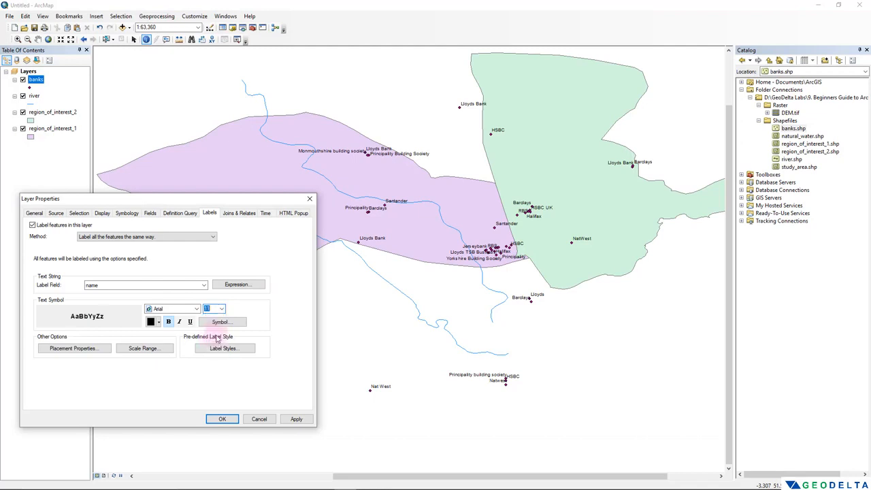
click(179, 322)
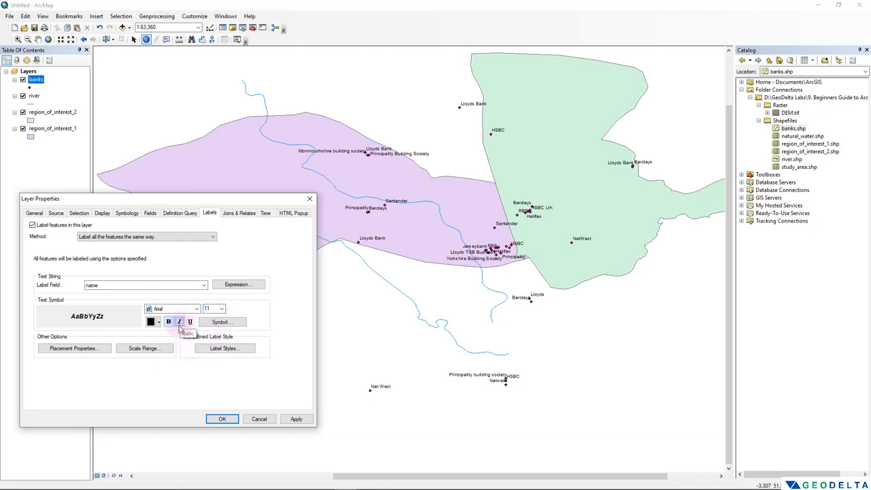
click(296, 417)
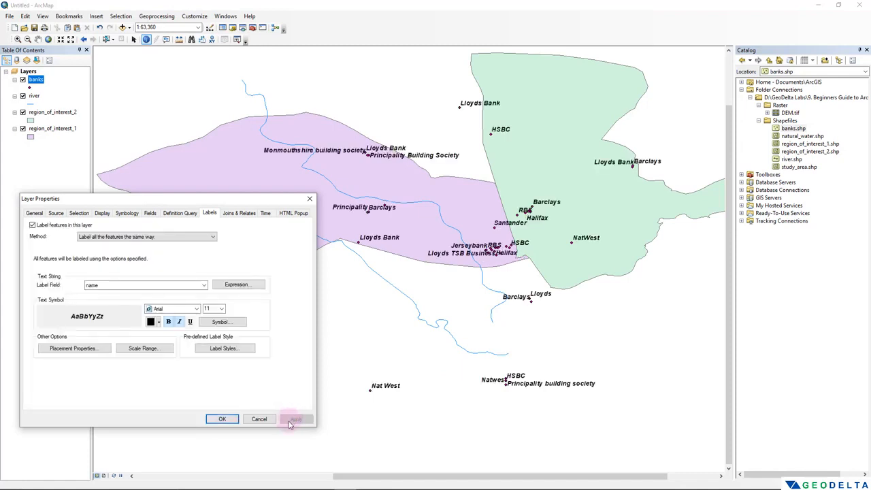
click(222, 419)
drag(503, 235, 408, 344)
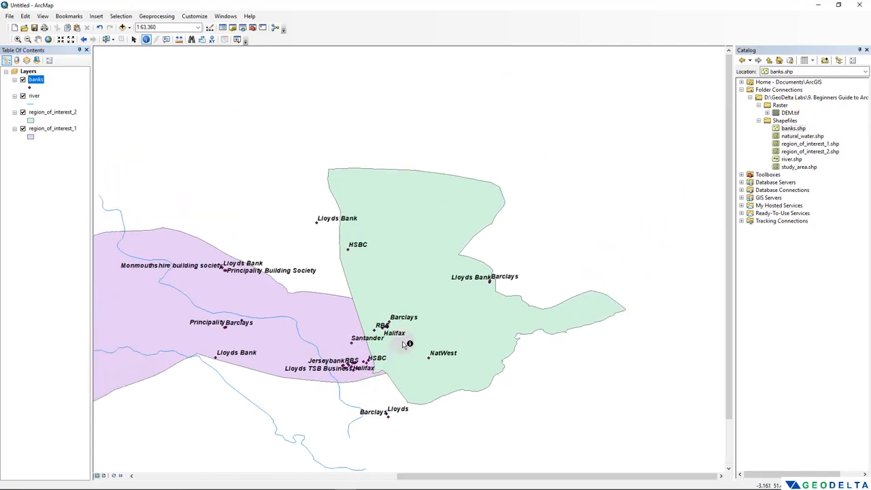
Examine the restyled bank labels at different map scales and across both regions of interest and the area south of them
scroll(331, 250, up, 1)
scroll(331, 250, down, 2)
drag(371, 270, 303, 284)
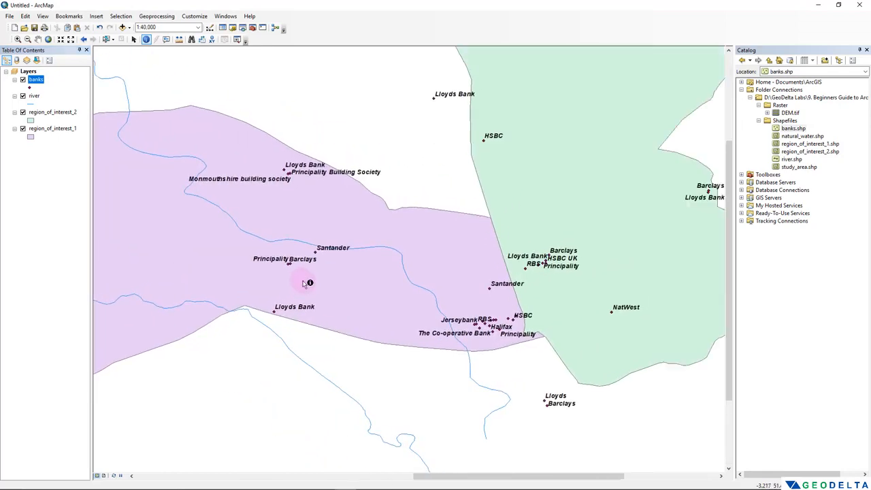
drag(492, 235, 327, 297)
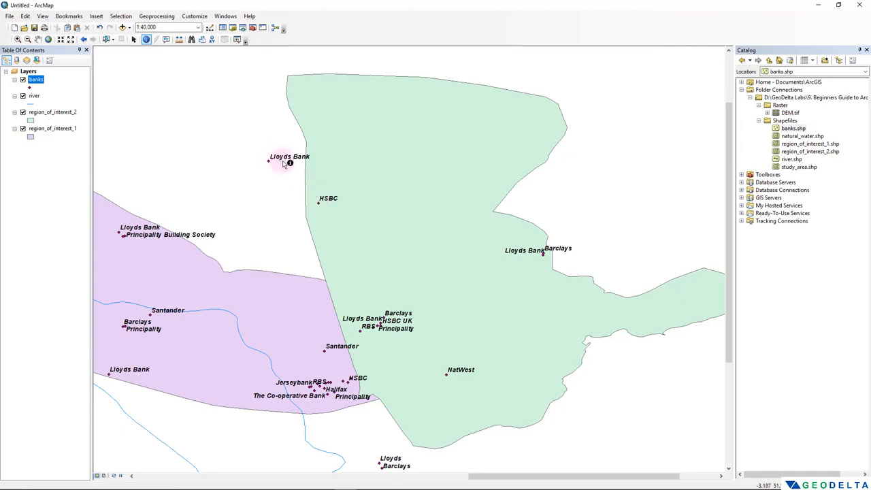
drag(488, 368, 476, 217)
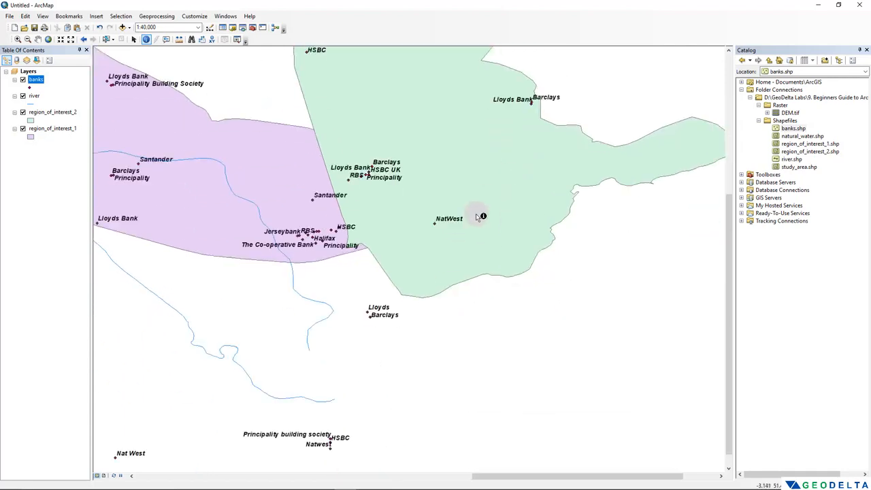
drag(417, 344, 547, 251)
scroll(466, 226, down, 1)
drag(487, 226, 476, 309)
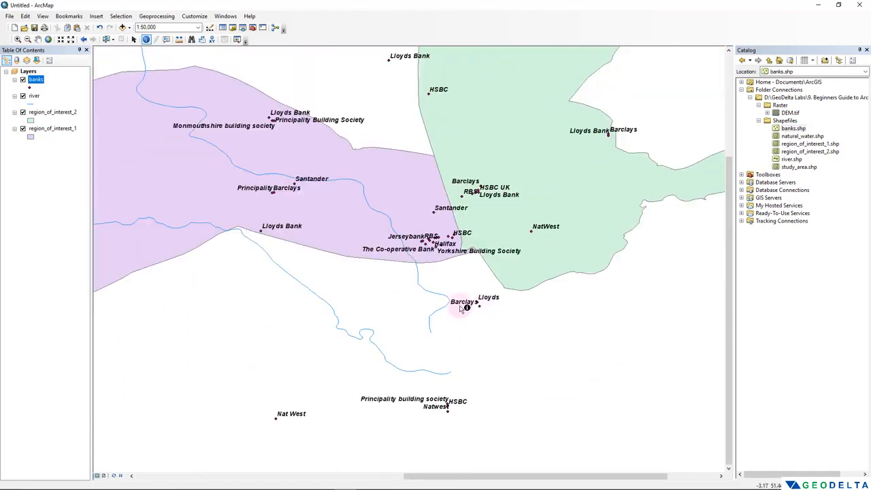
scroll(480, 304, down, 1)
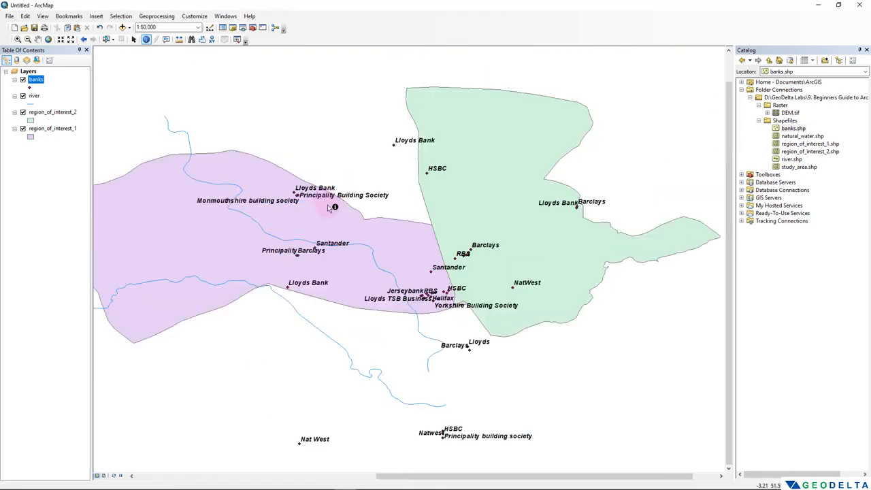
scroll(333, 208, down, 1)
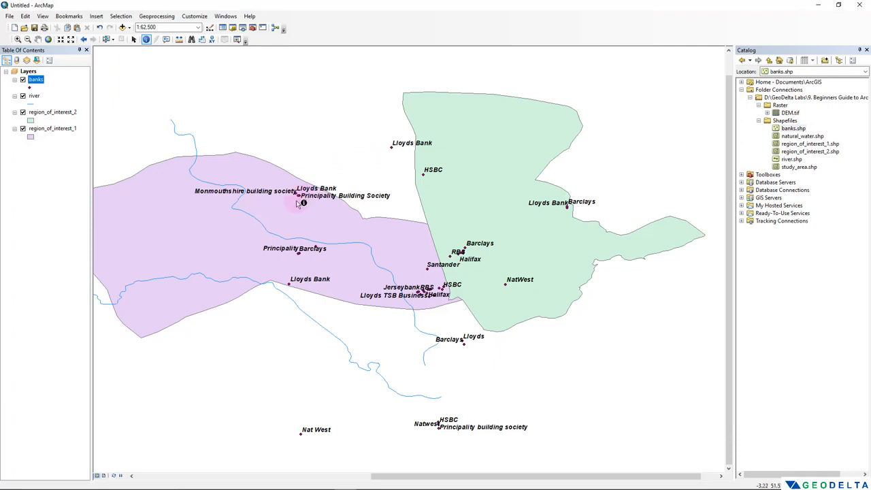
Choose the Circle 7 marker from the ESRI styles as the banks layer's symbol
right_click(33, 79)
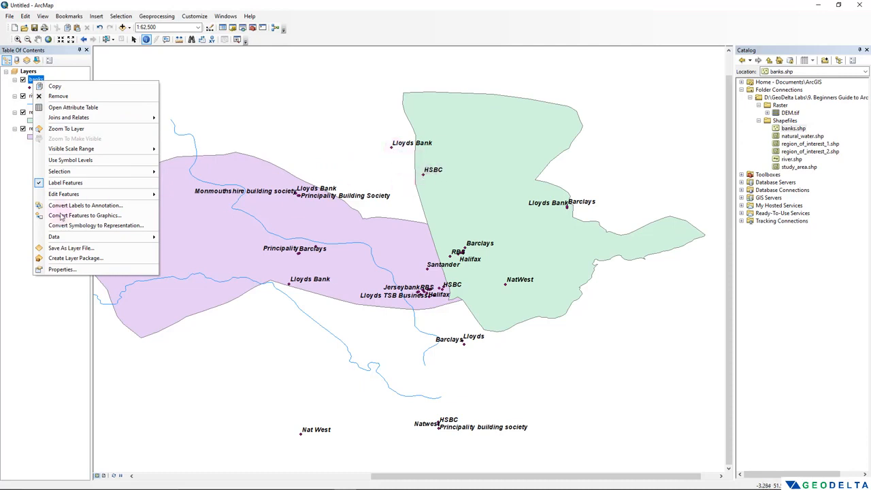
click(62, 269)
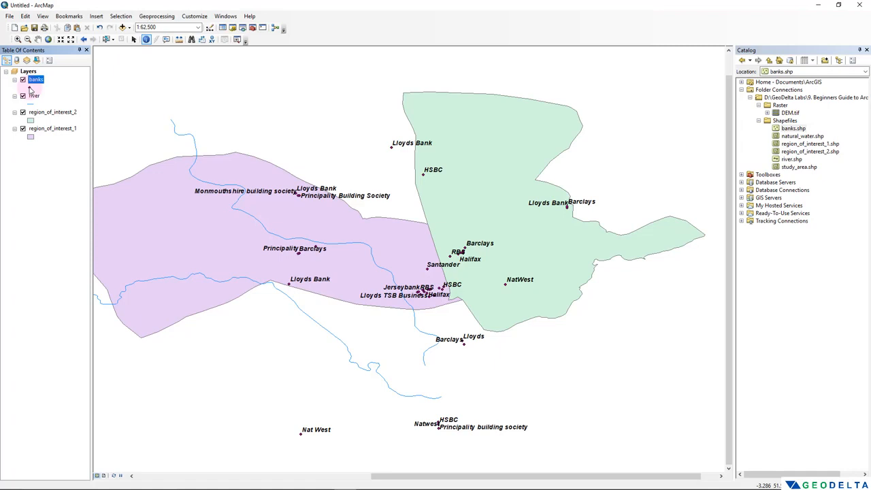
click(30, 89)
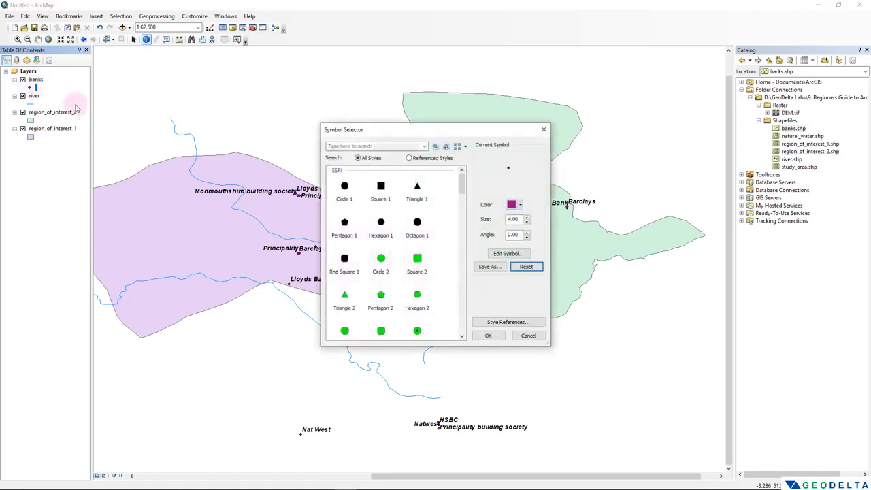
drag(507, 132, 215, 181)
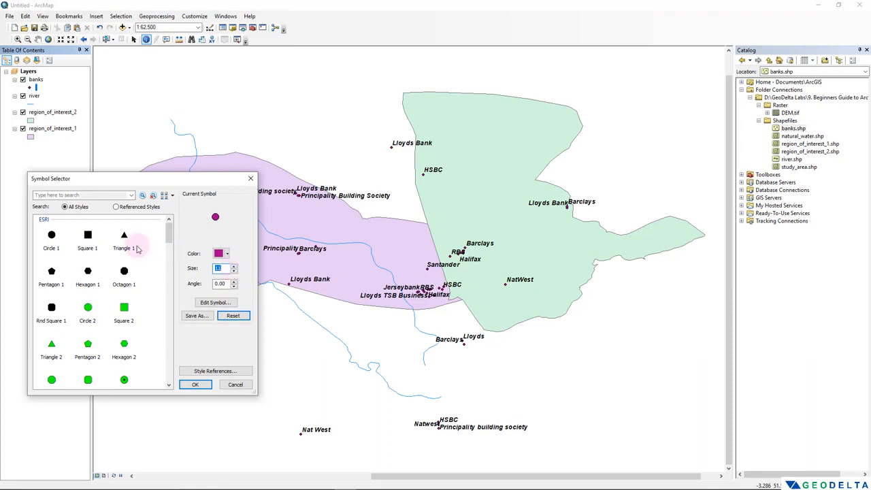
drag(168, 234, 173, 324)
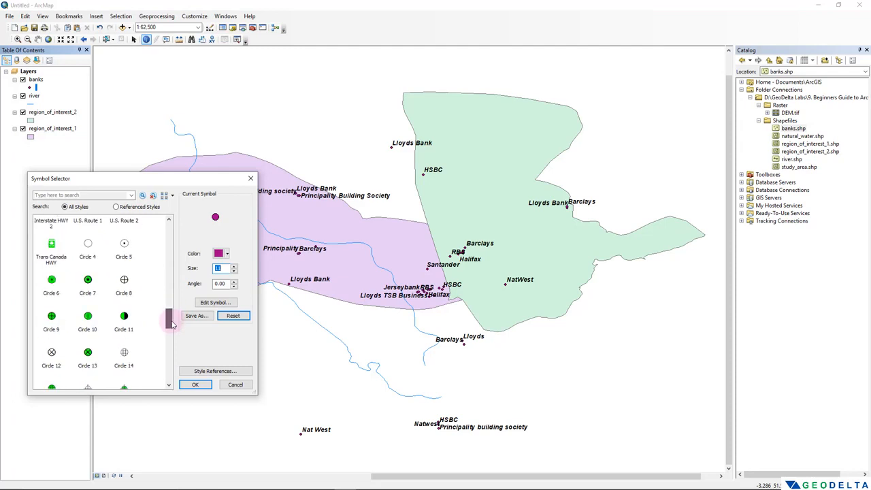
click(89, 285)
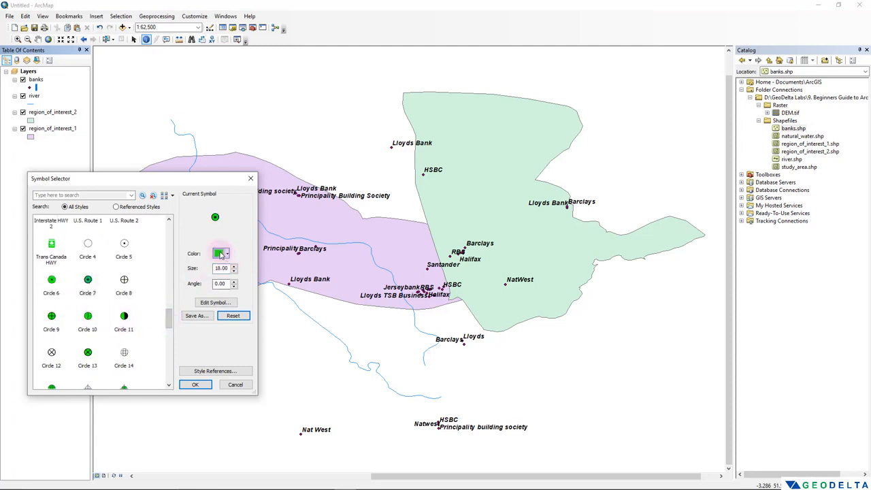
Make the banks marker red, set its size to 14, and apply the symbol to the layer
click(220, 254)
click(227, 296)
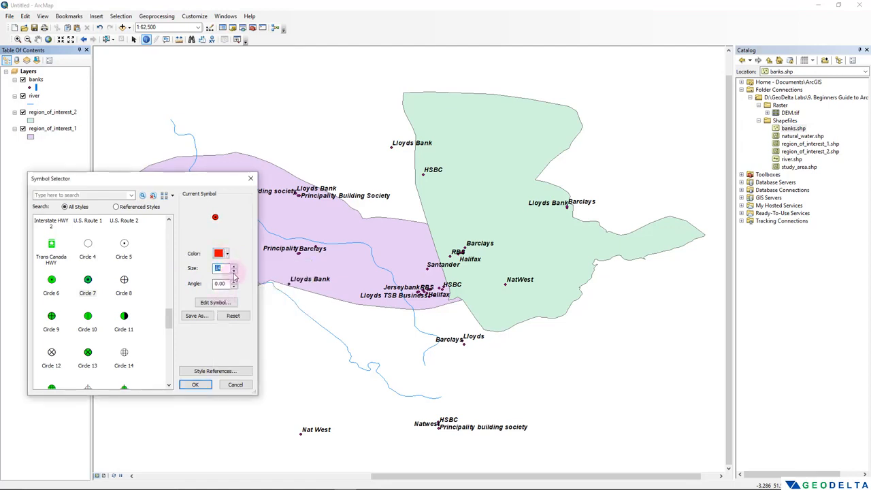
click(196, 385)
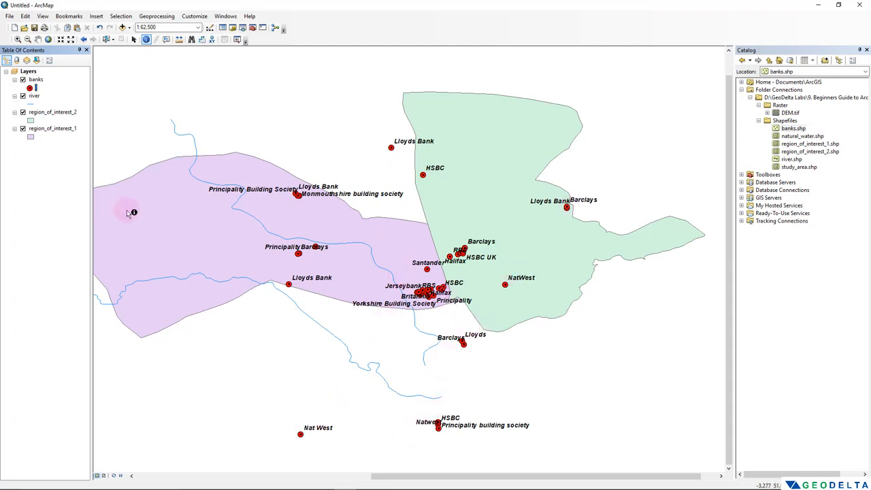
Turn off feature labels for the banks layer and apply the change to the map
click(36, 79)
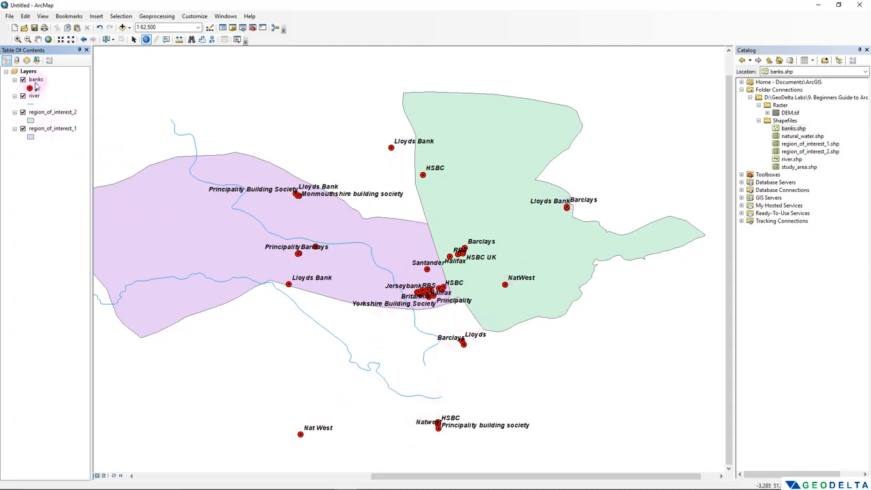
right_click(35, 79)
click(82, 271)
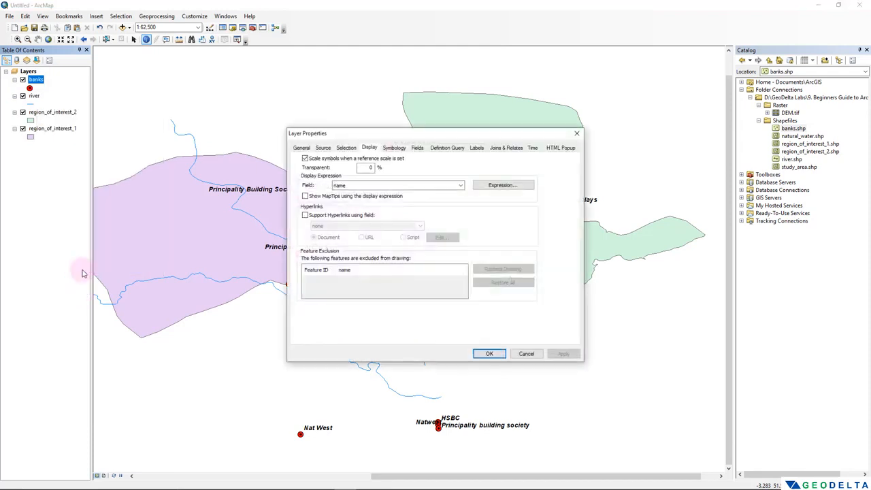
click(477, 151)
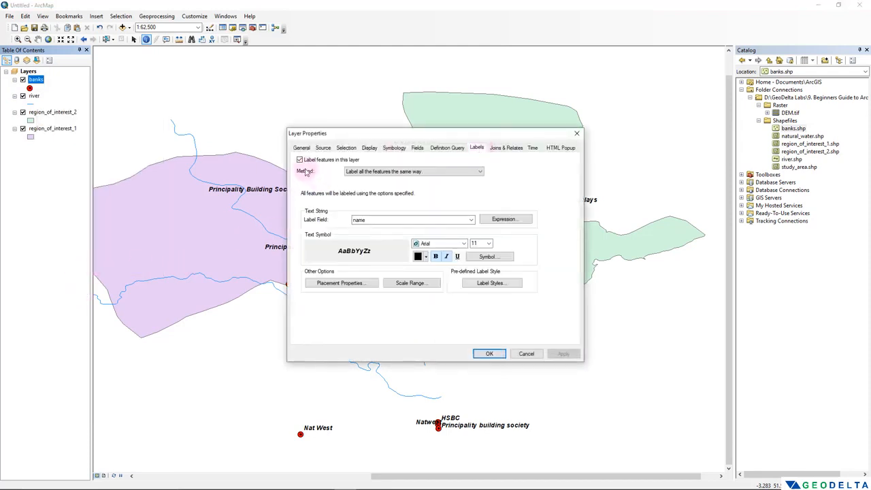
click(300, 161)
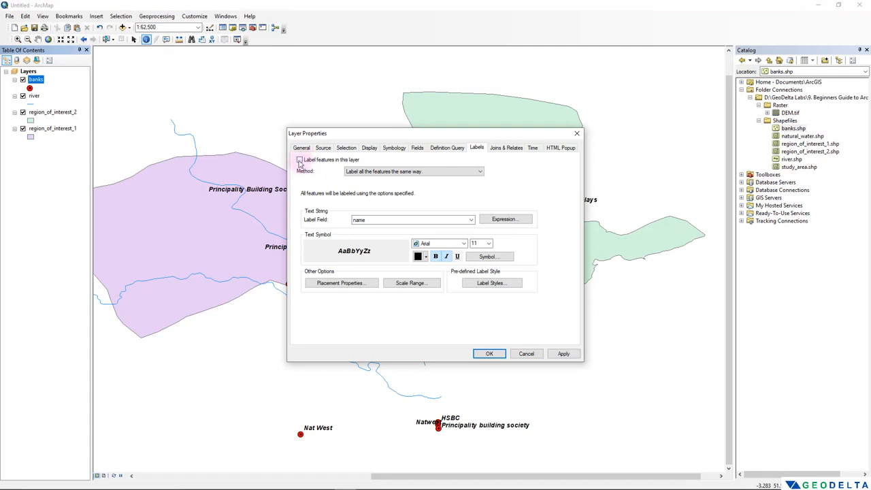
click(563, 354)
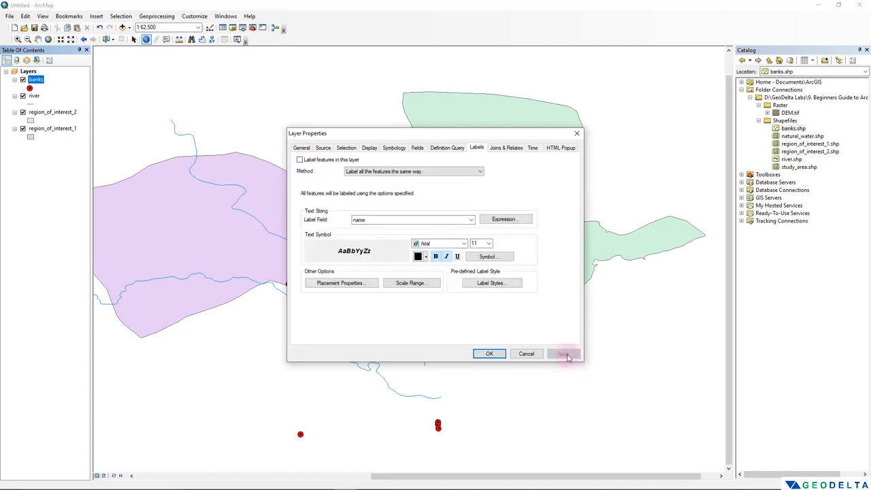
click(491, 354)
drag(418, 335, 422, 325)
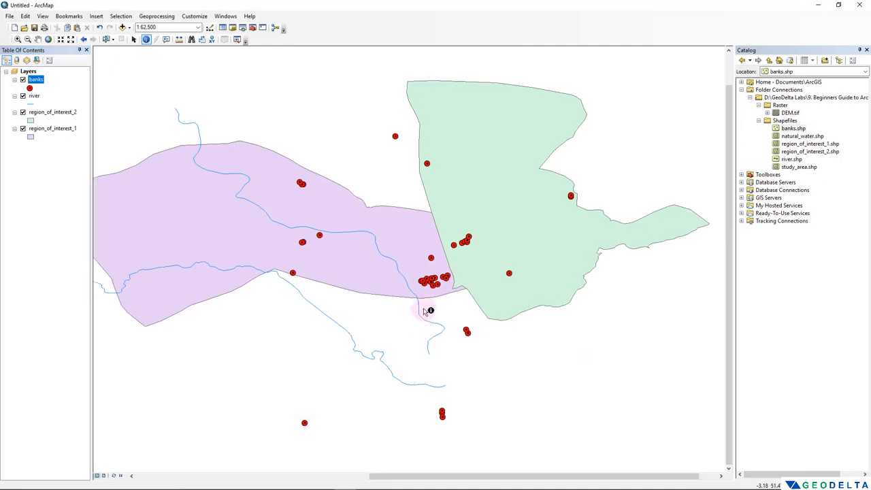
drag(401, 291, 431, 298)
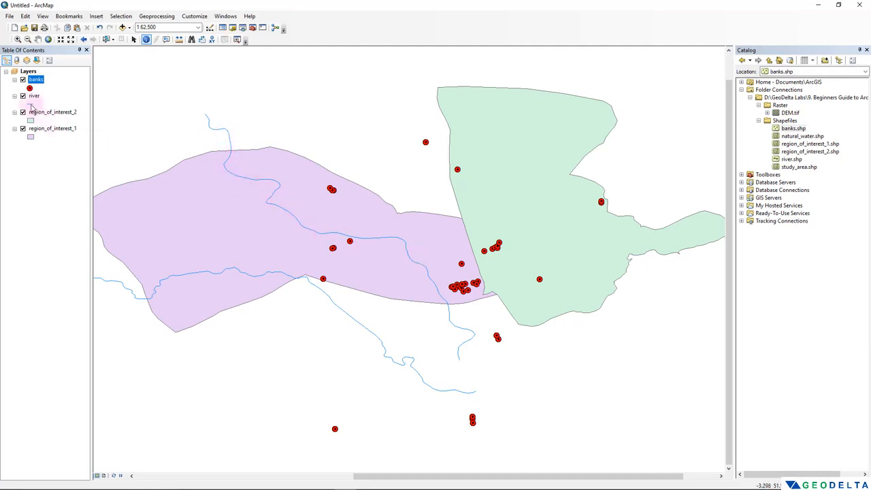
Change the river layer's line symbol to dark blue with a width of 1.7
click(31, 104)
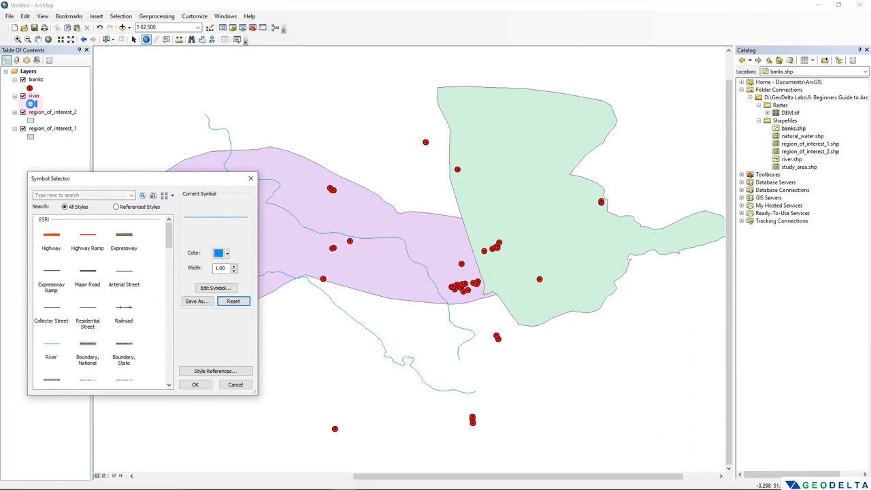
drag(194, 178, 186, 158)
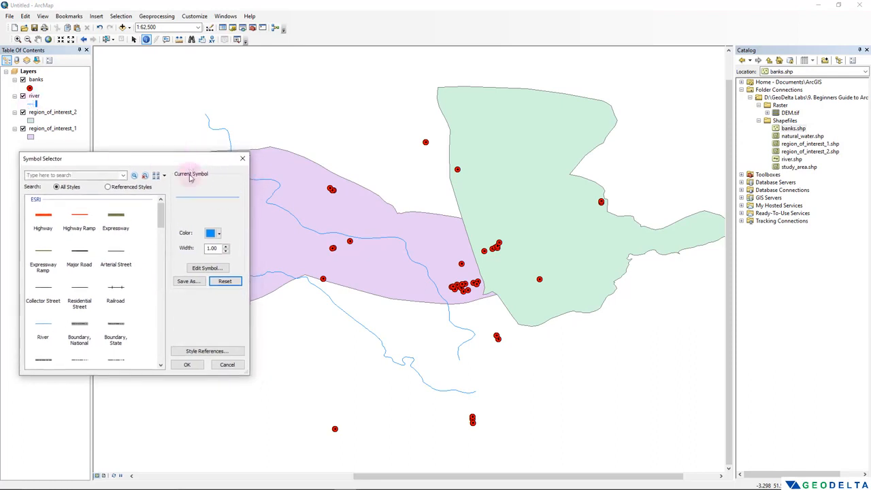
click(216, 233)
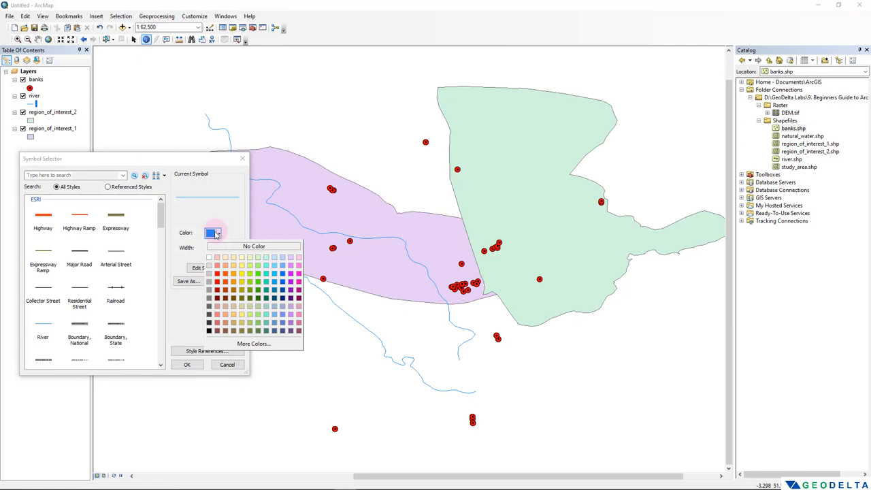
click(216, 233)
click(217, 233)
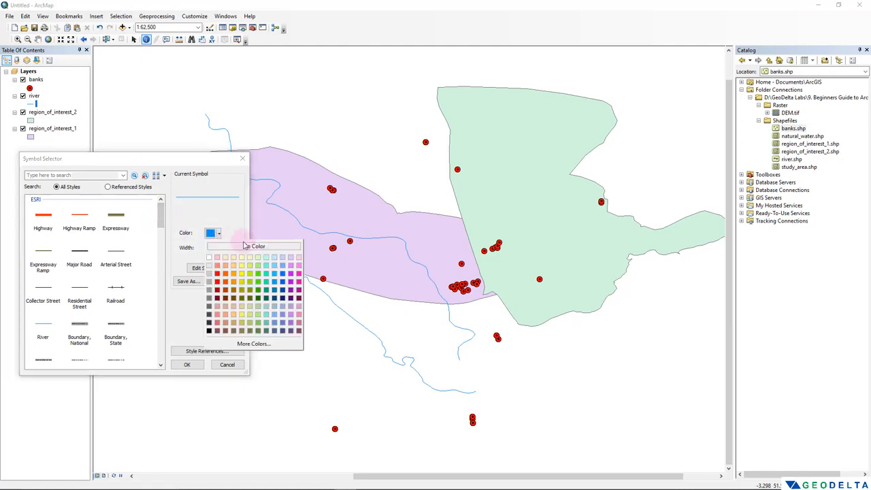
click(282, 290)
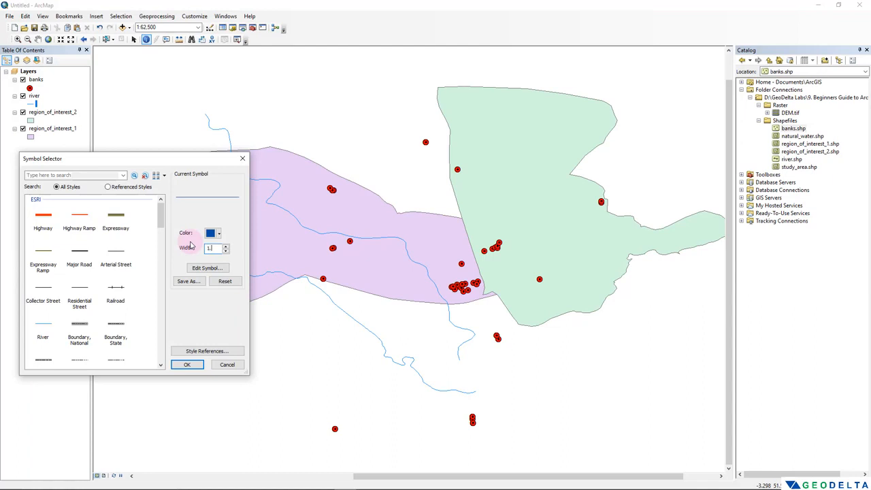
click(190, 366)
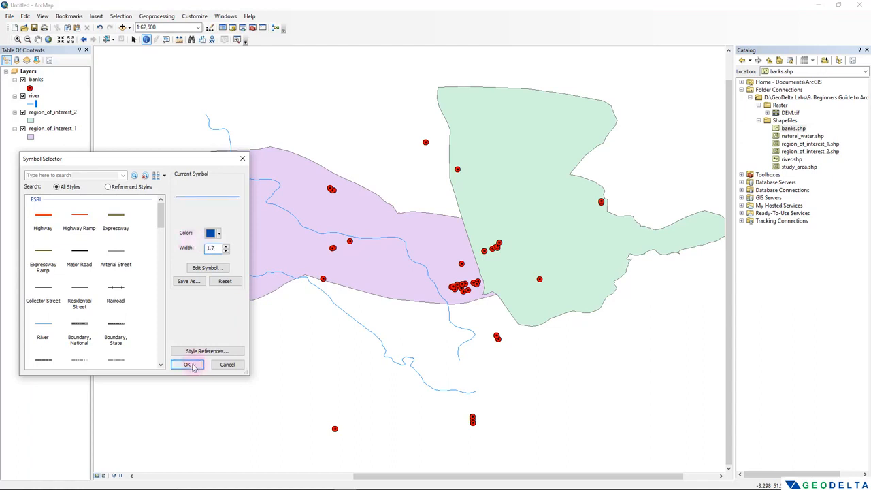
drag(194, 365, 346, 309)
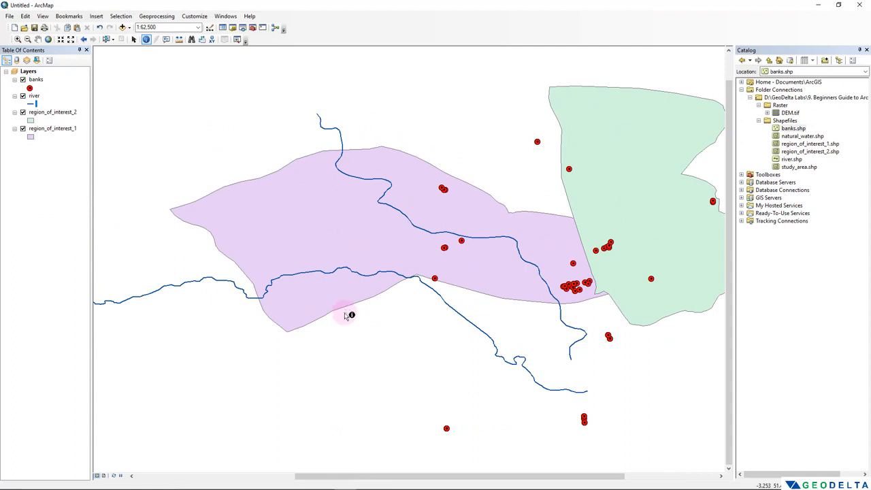
scroll(413, 309, down, 1)
mouse_move(415, 310)
mouse_down()
mouse_move(323, 332)
mouse_move(405, 319)
mouse_up()
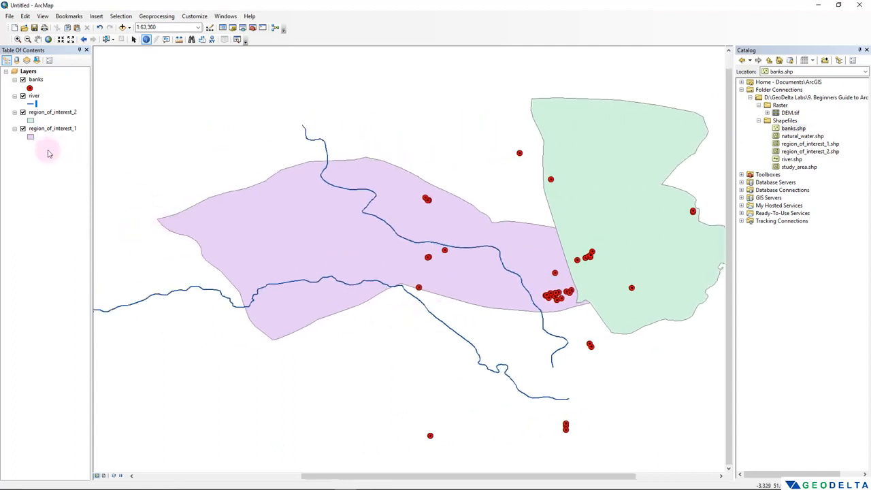
Change the region_of_interest_2 layer's fill color to a bright pinkish purple
click(30, 122)
click(221, 236)
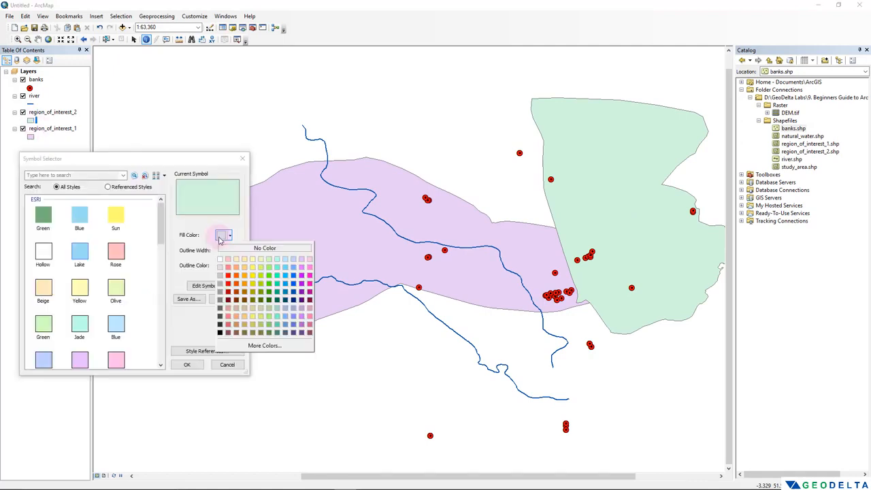
click(310, 271)
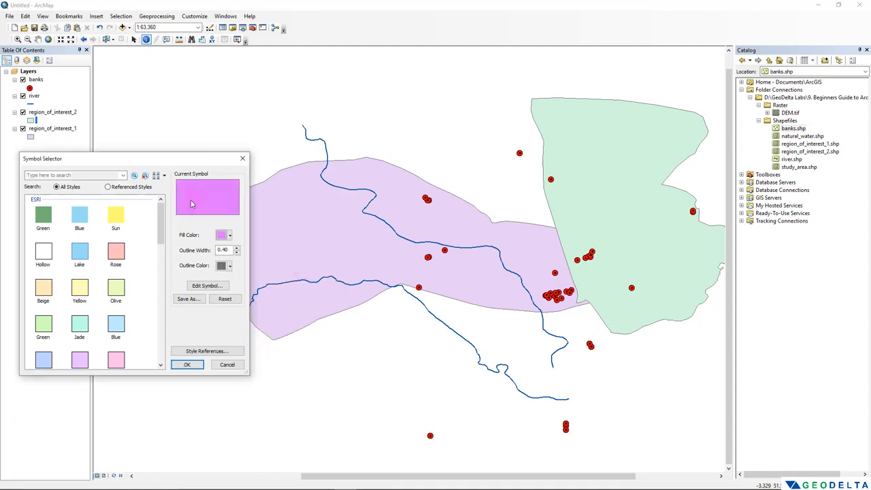
click(187, 366)
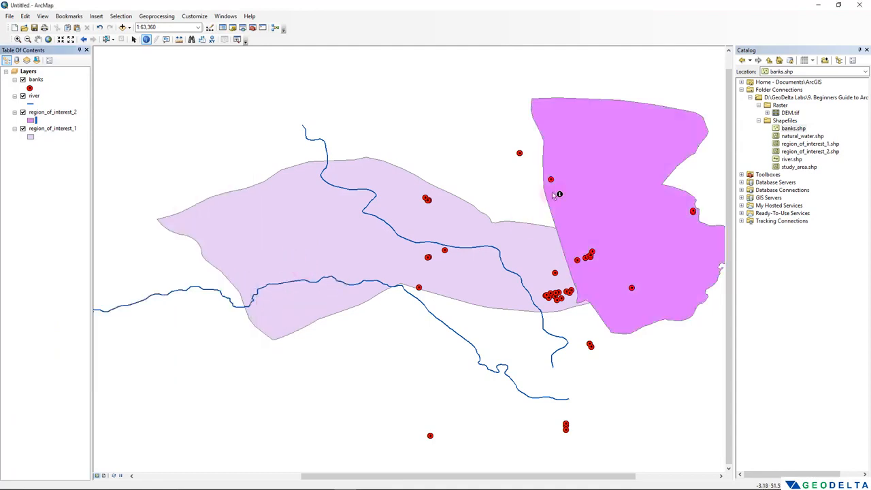
Change the region_of_interest_1 layer's fill color to bright green
click(30, 137)
click(226, 235)
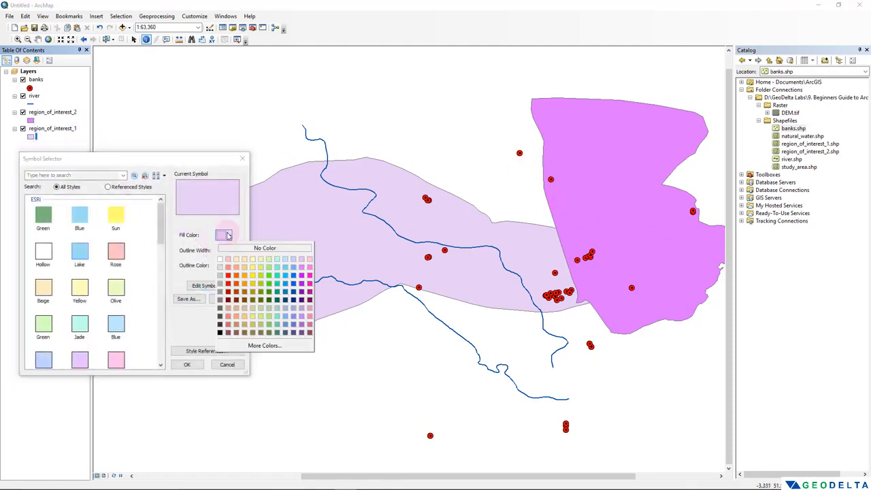
click(262, 275)
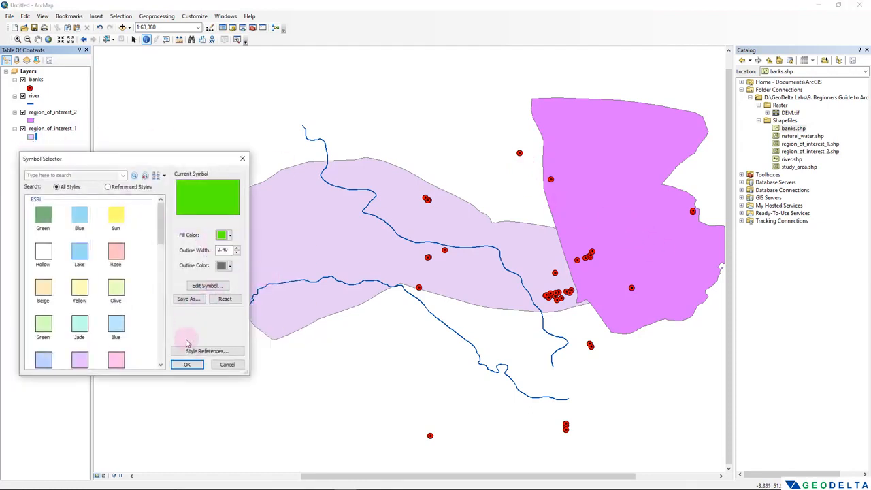
click(187, 365)
drag(389, 305, 360, 295)
scroll(385, 305, down, 1)
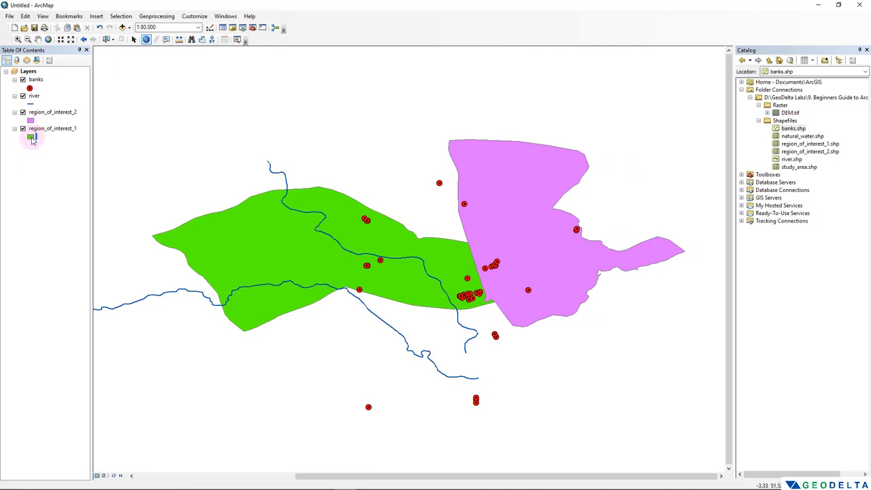
Examine the stacking order of the region_of_interest, river and banks layers against how they overlap on the map
click(57, 130)
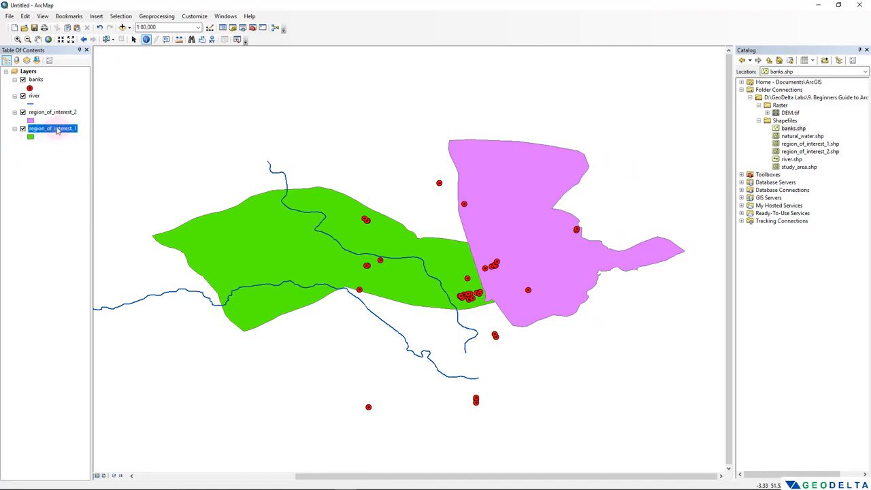
drag(374, 232, 397, 241)
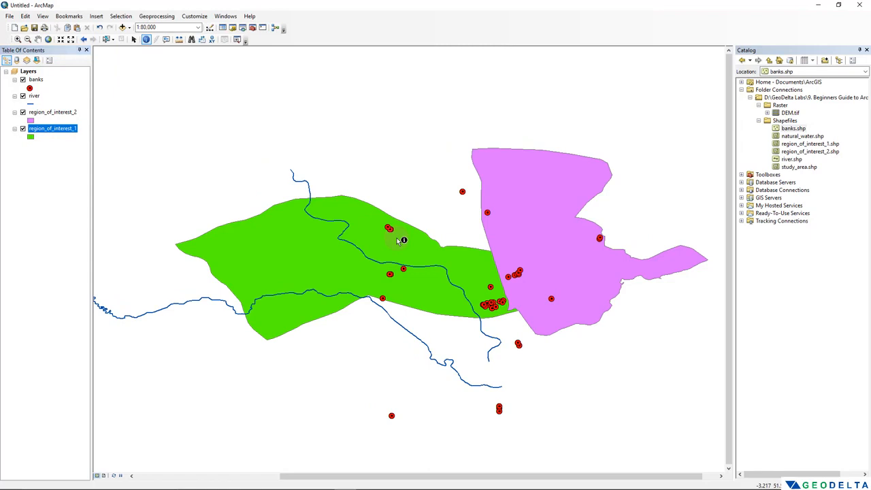
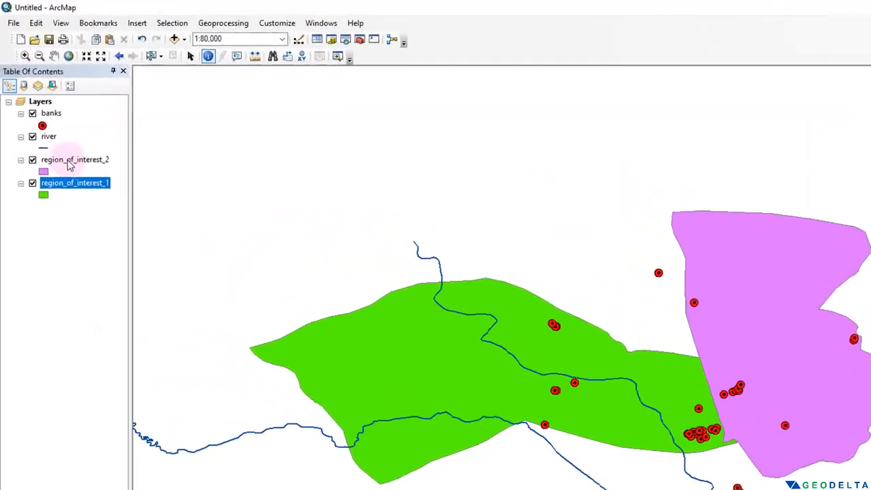
click(70, 161)
click(76, 184)
click(78, 161)
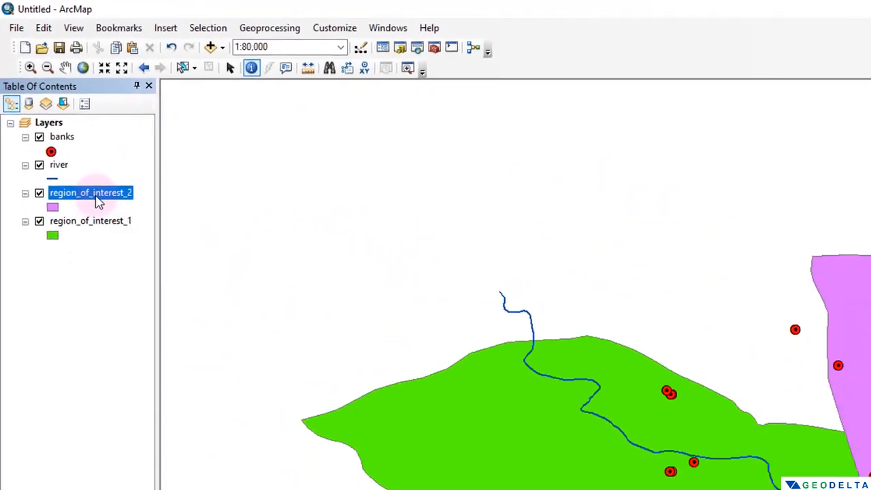
ctrl+click(78, 182)
click(63, 135)
click(42, 115)
click(48, 96)
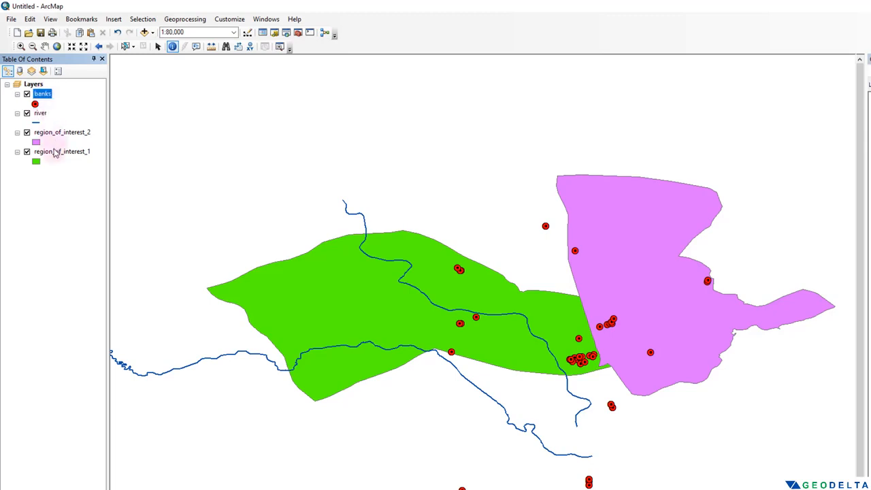
Move the region_of_interest_1 layer above region_of_interest_2 in the drawing order and return it below
click(58, 155)
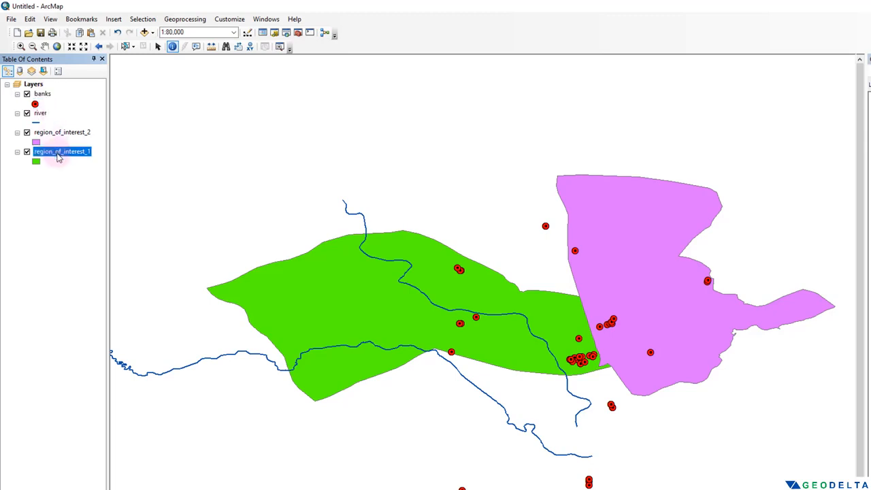
mouse_move(58, 155)
mouse_down()
mouse_move(57, 118)
mouse_move(59, 128)
mouse_up()
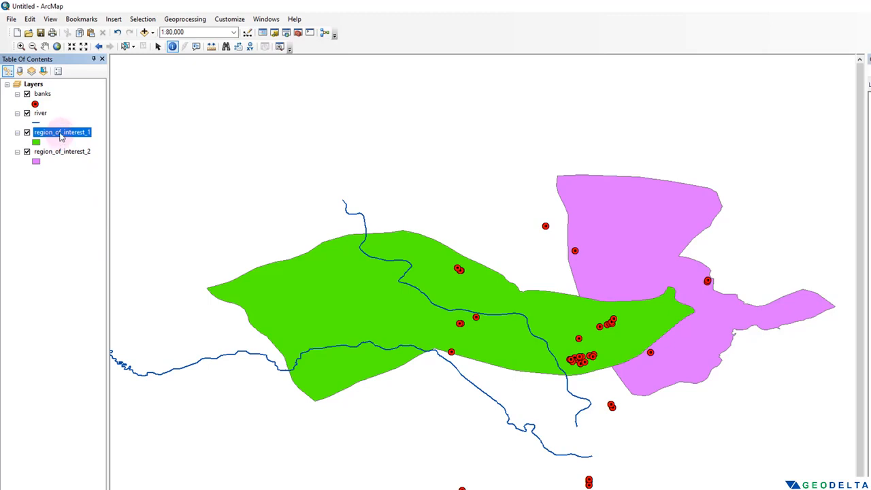
drag(60, 136, 60, 165)
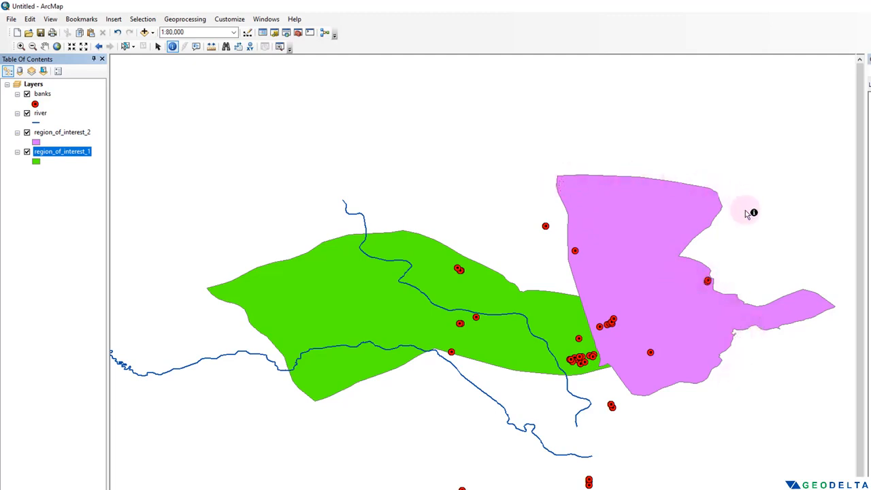
Give the region_of_interest_2 layer no fill color and a black outline with a width of 2
click(36, 143)
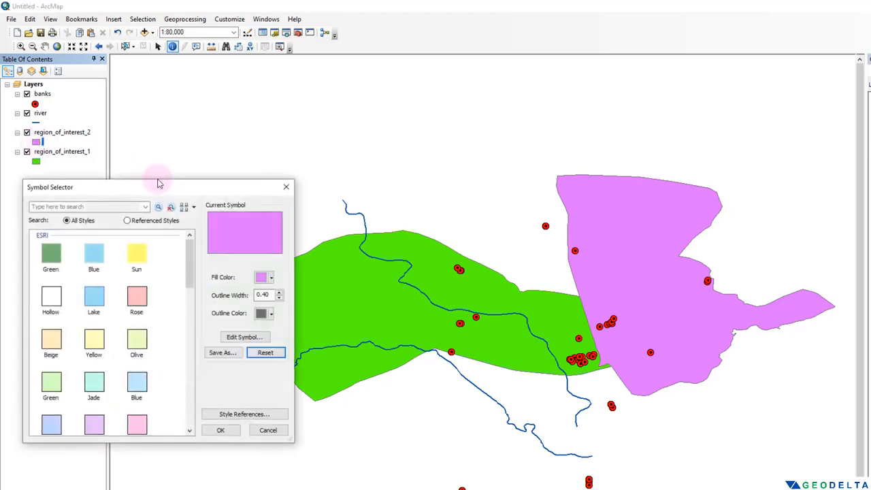
click(262, 278)
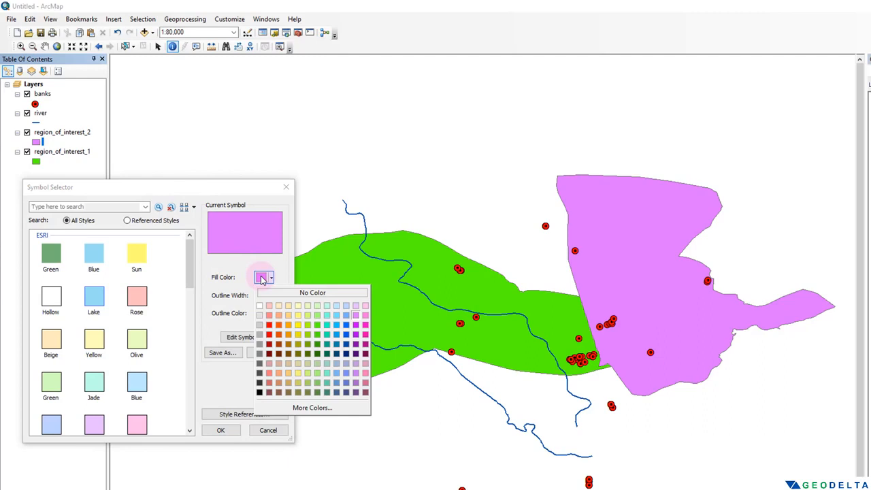
click(277, 292)
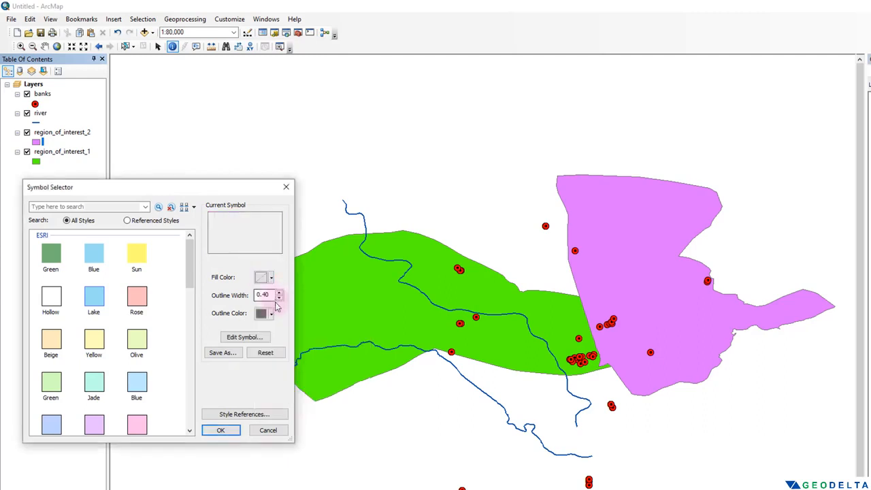
click(270, 316)
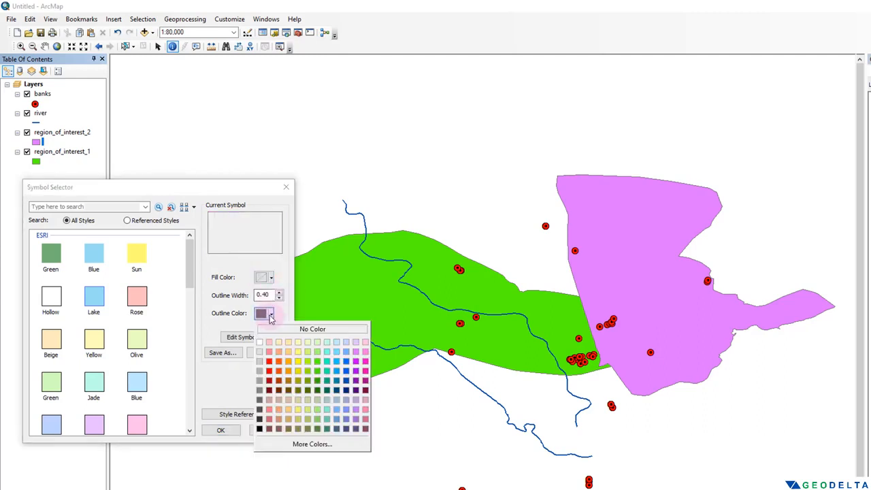
click(259, 430)
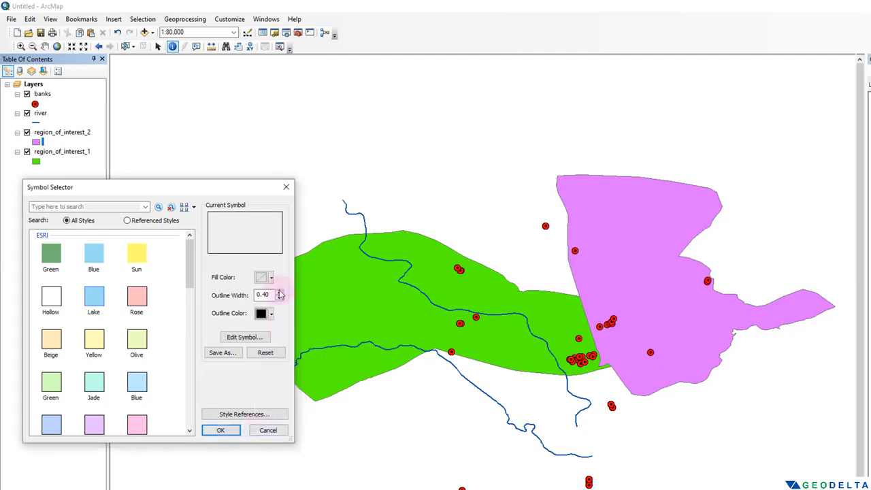
click(279, 292)
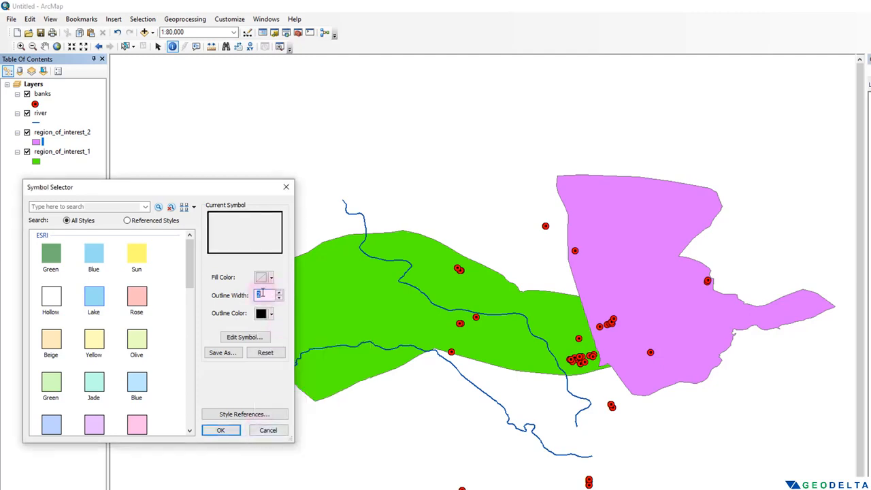
click(231, 430)
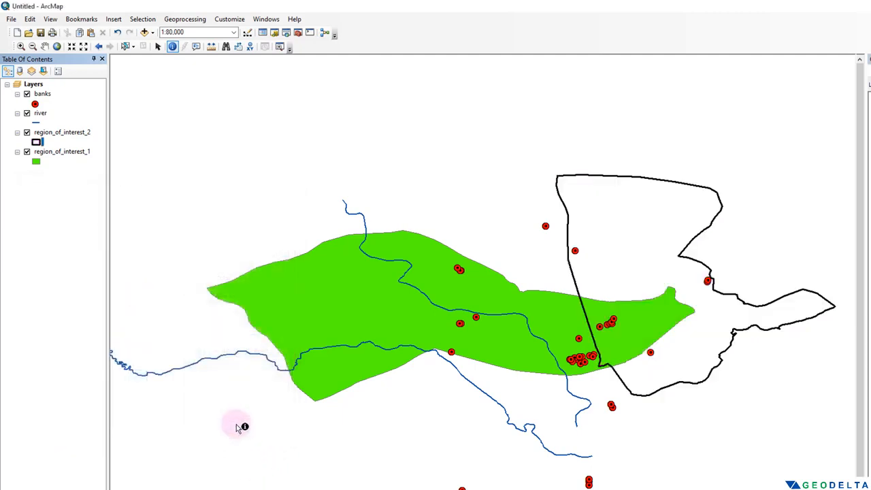
Give the region_of_interest_1 layer no fill color and a bright orange outline with a width of 2
drag(719, 339, 677, 356)
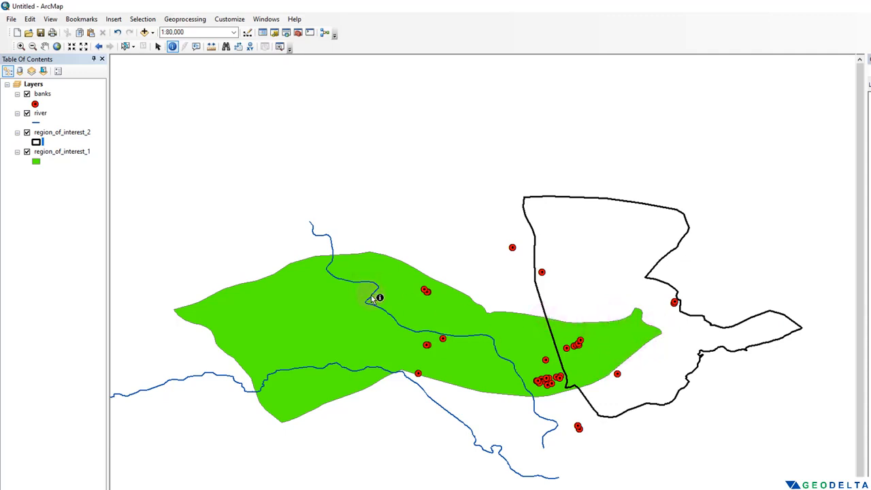
click(36, 160)
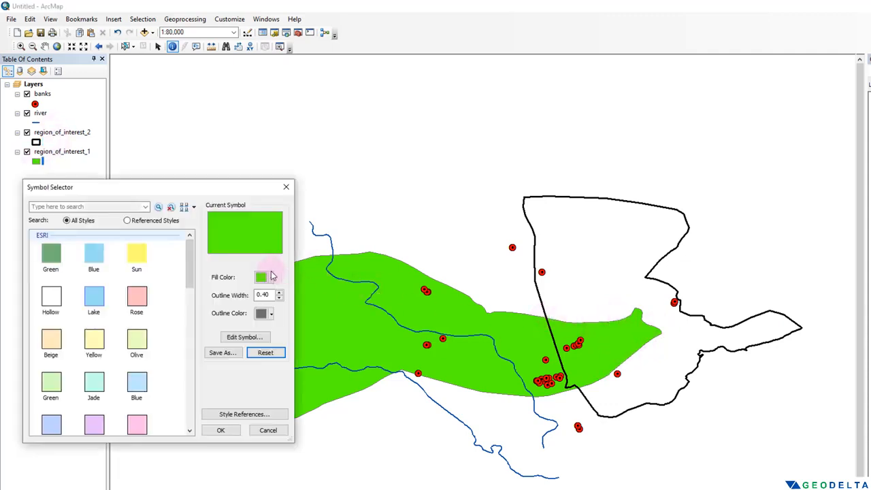
click(270, 278)
click(278, 293)
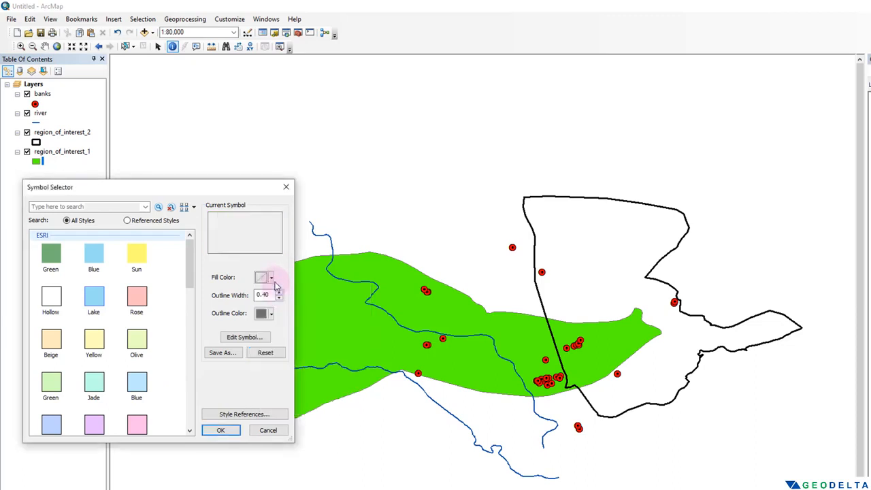
click(271, 278)
click(279, 293)
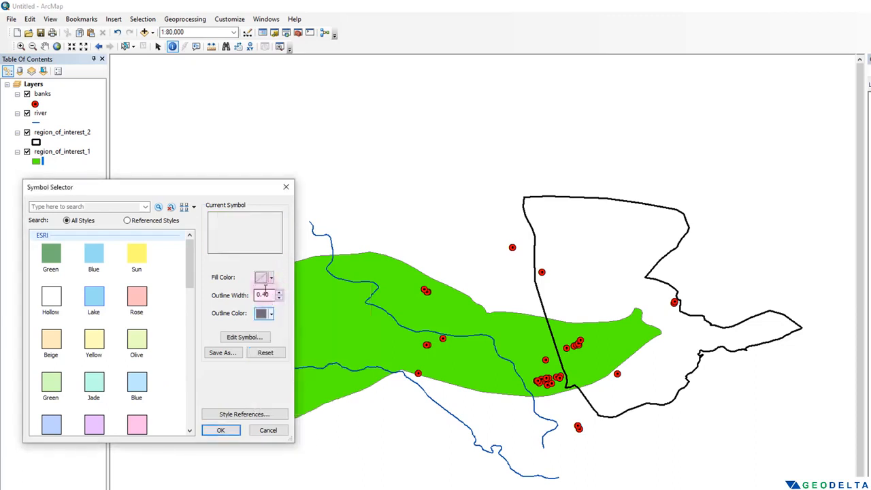
click(270, 314)
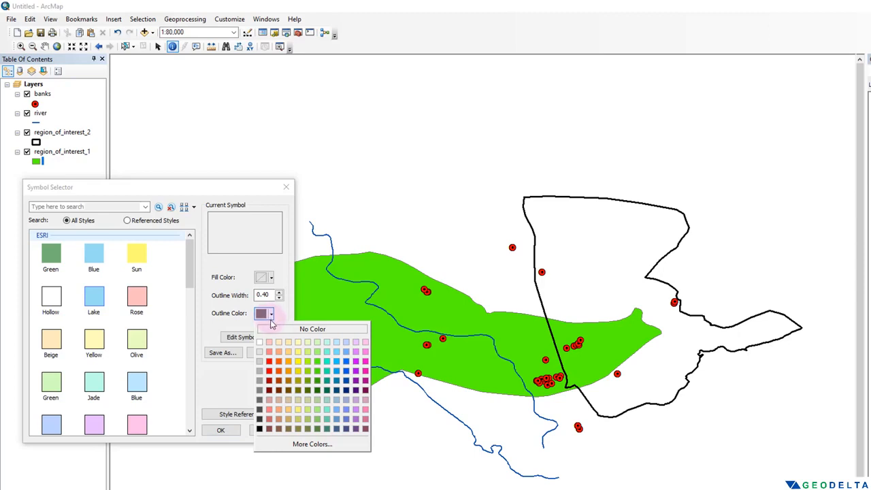
click(279, 361)
click(279, 292)
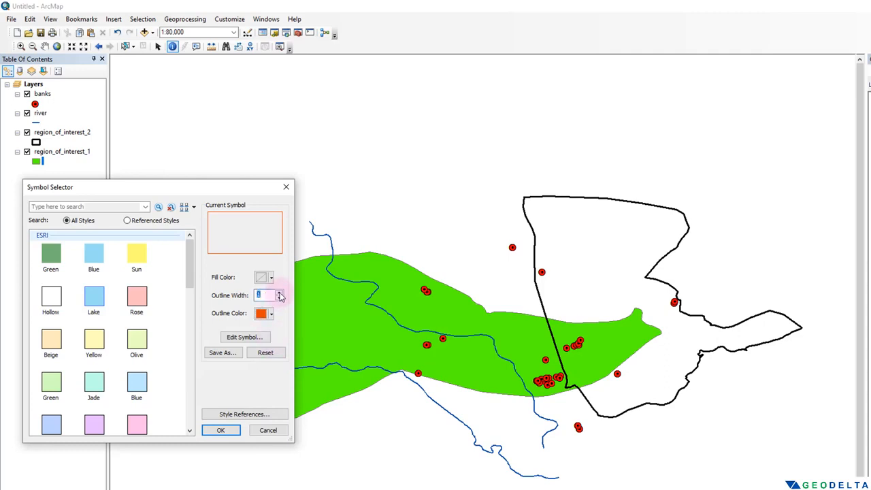
click(279, 294)
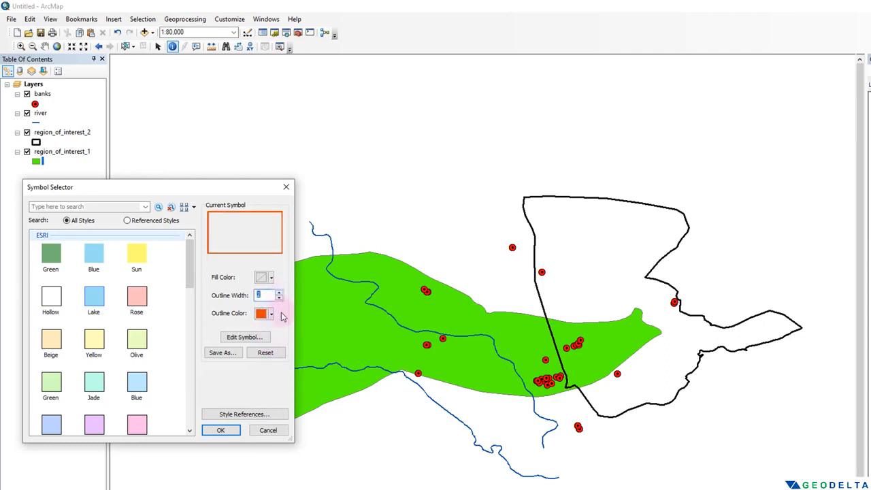
click(225, 430)
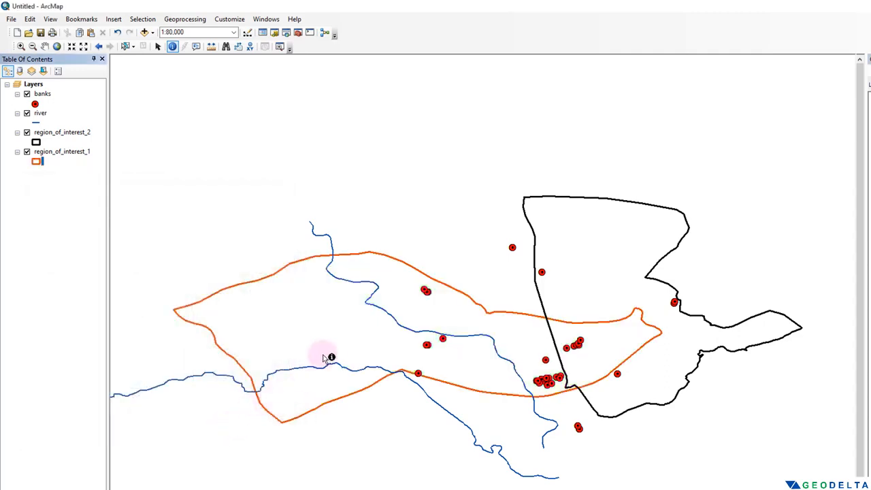
mouse_move(331, 356)
mouse_down()
mouse_move(387, 312)
mouse_move(378, 313)
mouse_up()
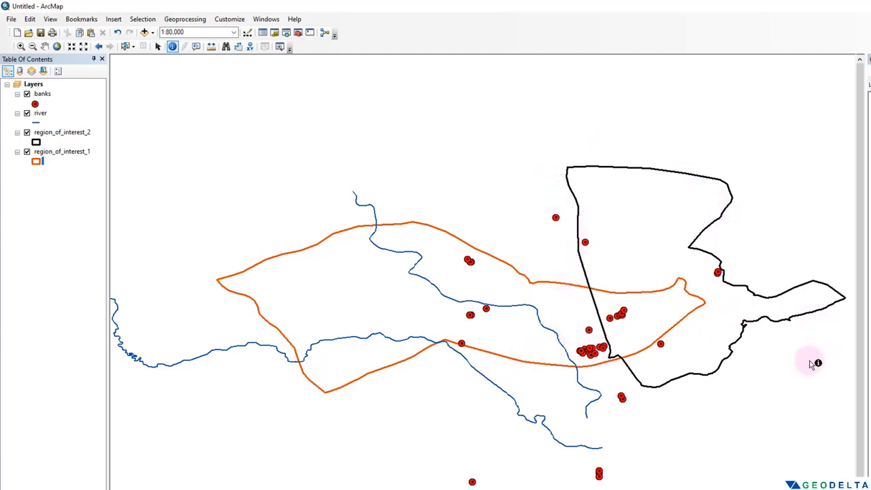
Change the river layer's line symbol to the River, Navigable style
drag(809, 362, 779, 320)
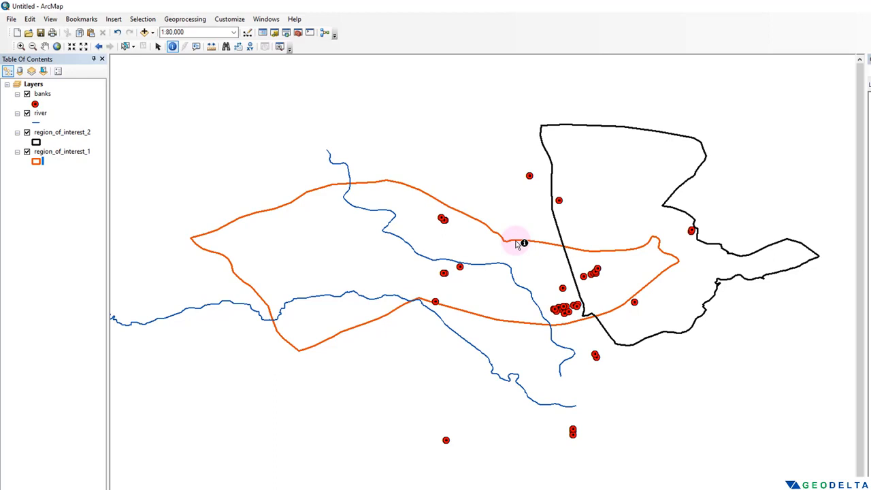
click(37, 125)
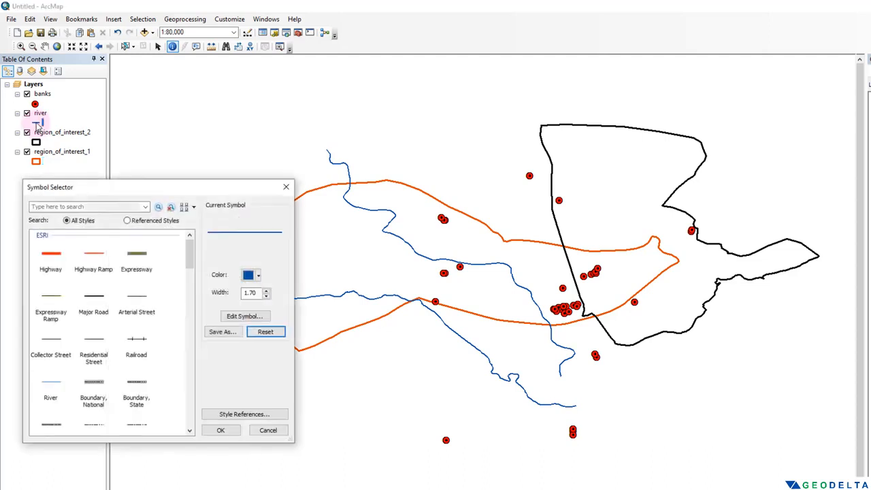
mouse_move(189, 260)
mouse_down()
mouse_move(179, 293)
mouse_move(177, 250)
mouse_up()
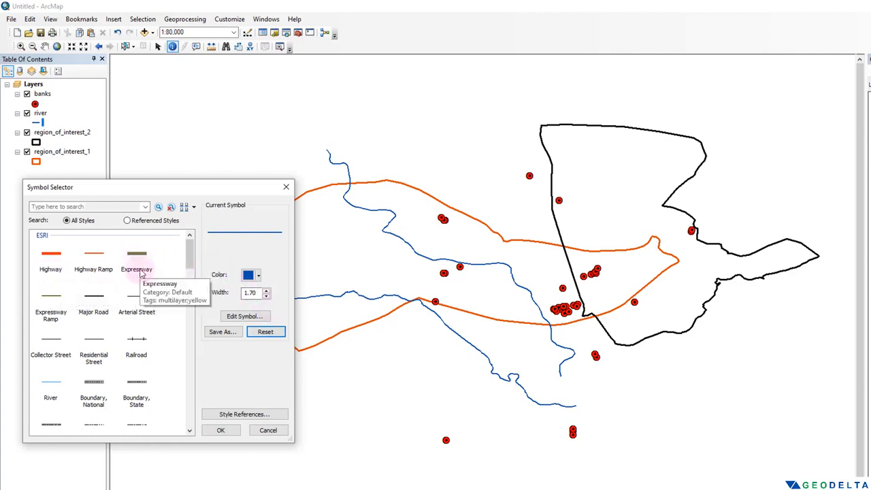
scroll(142, 288, down, 5)
scroll(151, 346, down, 5)
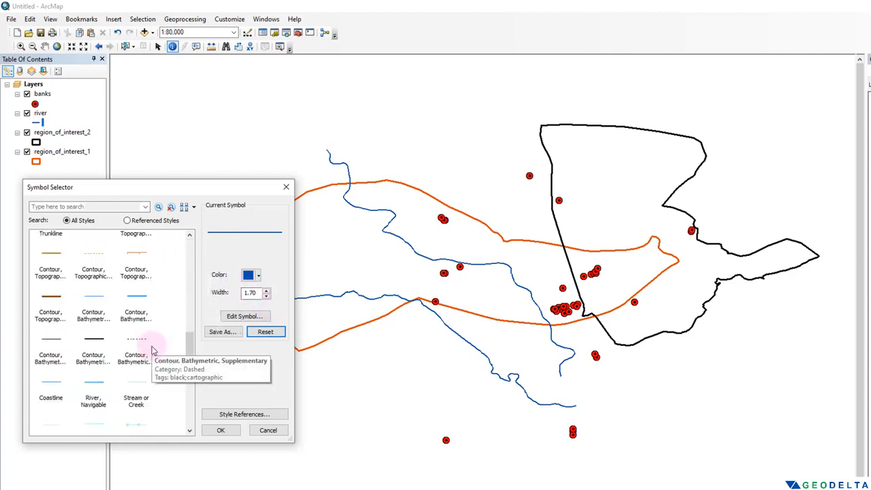
scroll(156, 336, down, 1)
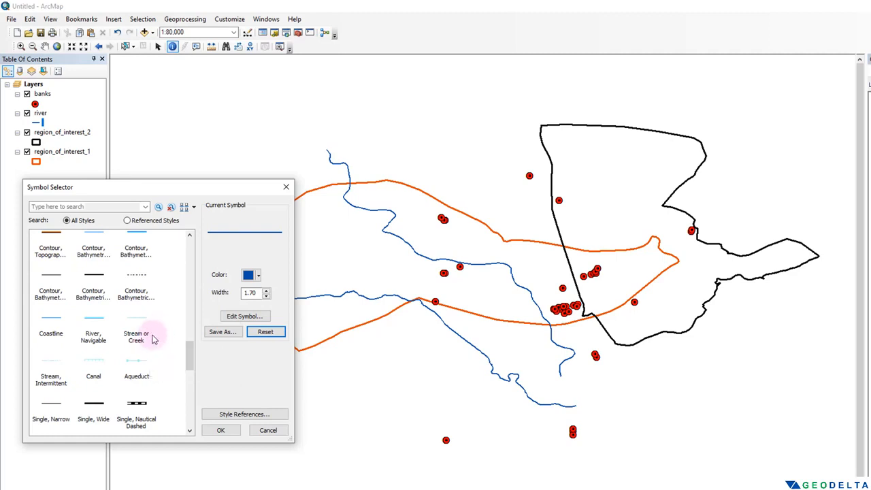
click(96, 322)
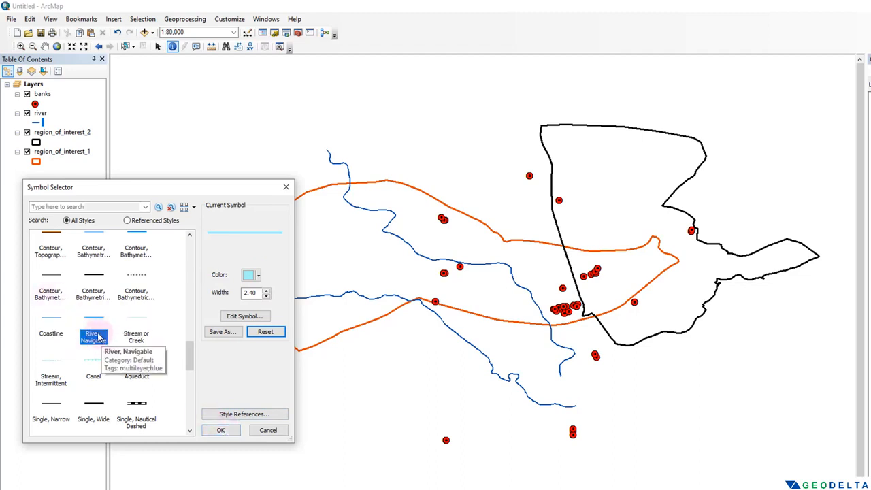
click(220, 430)
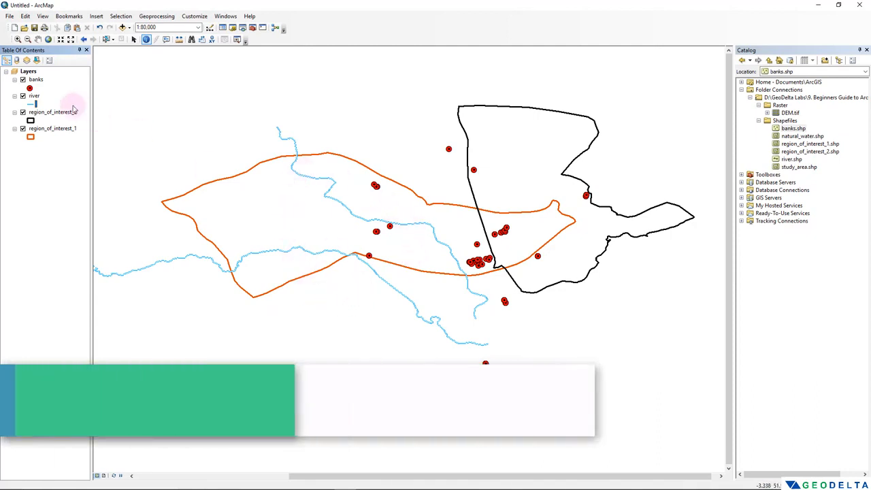
Turn the banks, river, region_of_interest_2 and region_of_interest_1 layers off and back on
click(23, 80)
click(23, 96)
click(23, 112)
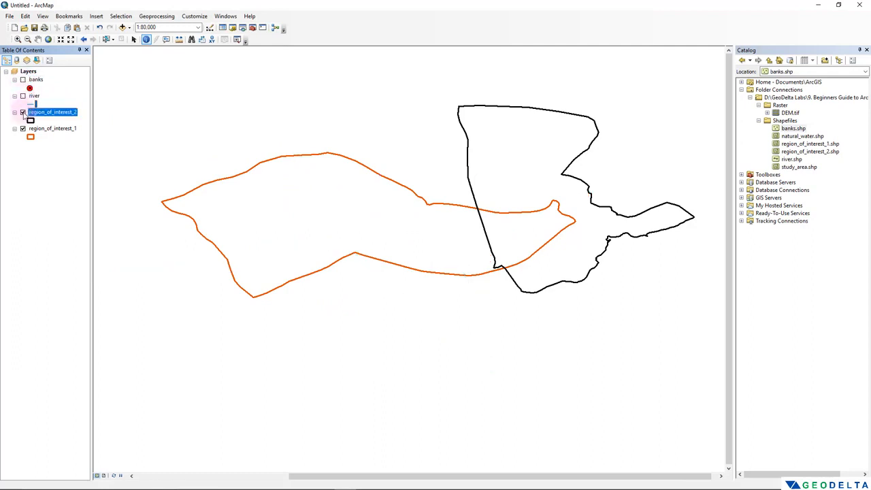
click(22, 129)
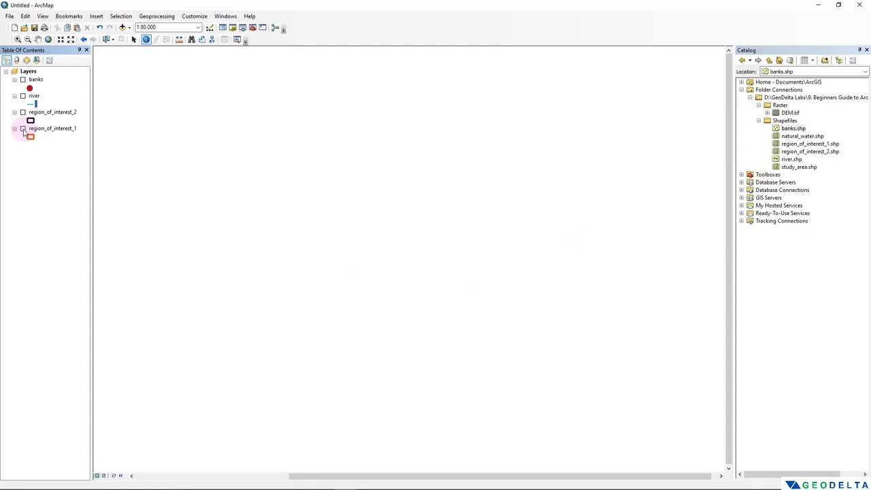
click(22, 129)
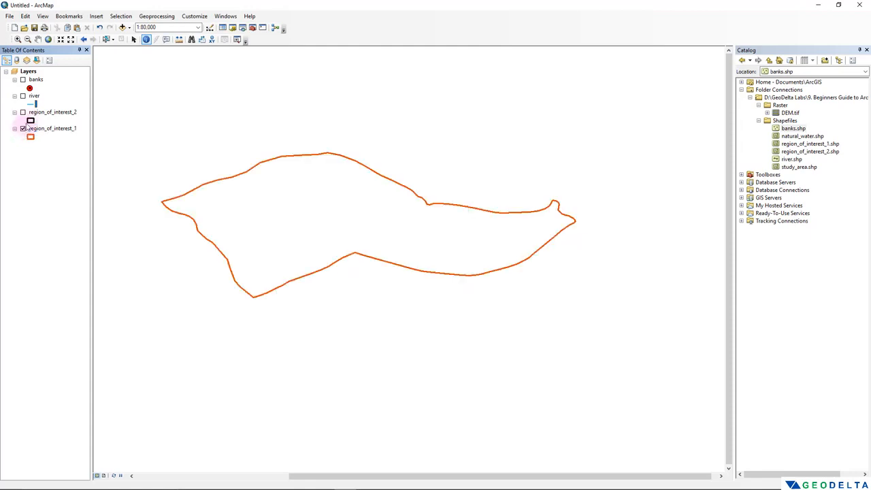
click(22, 80)
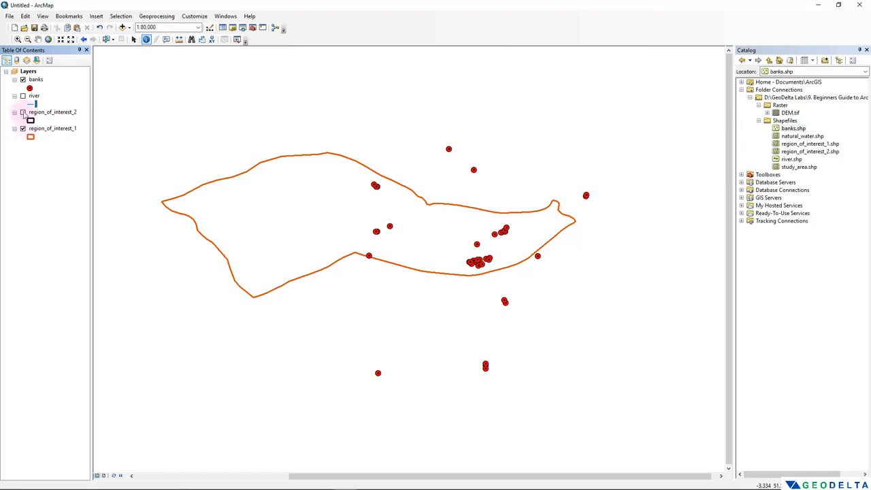
click(22, 112)
click(23, 96)
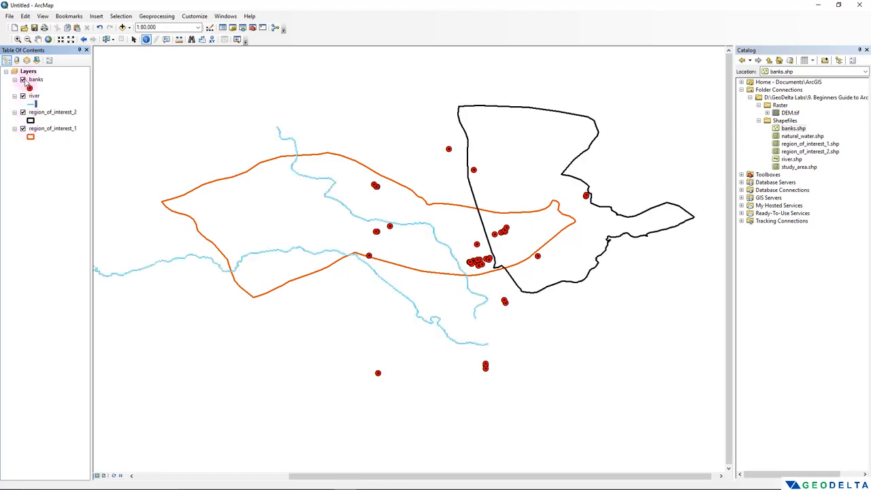
Hide the banks and region_of_interest_2 layers, keeping only river and region_of_interest_1 displayed
click(22, 80)
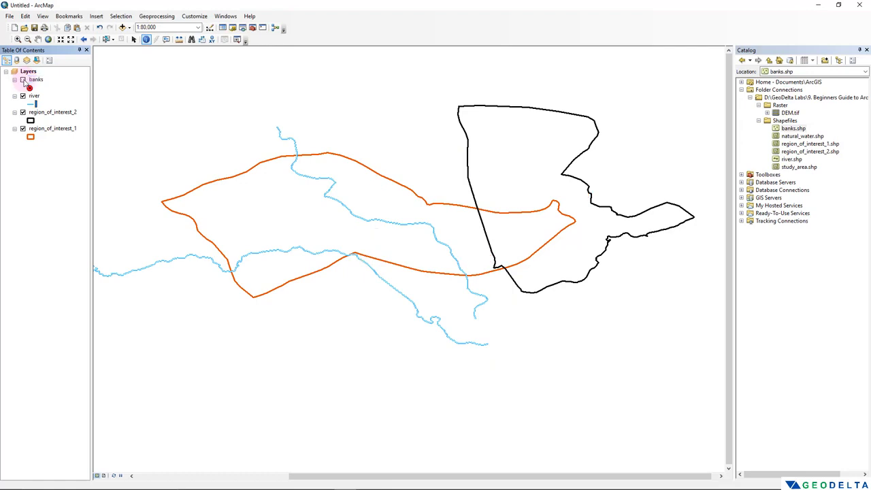
click(22, 129)
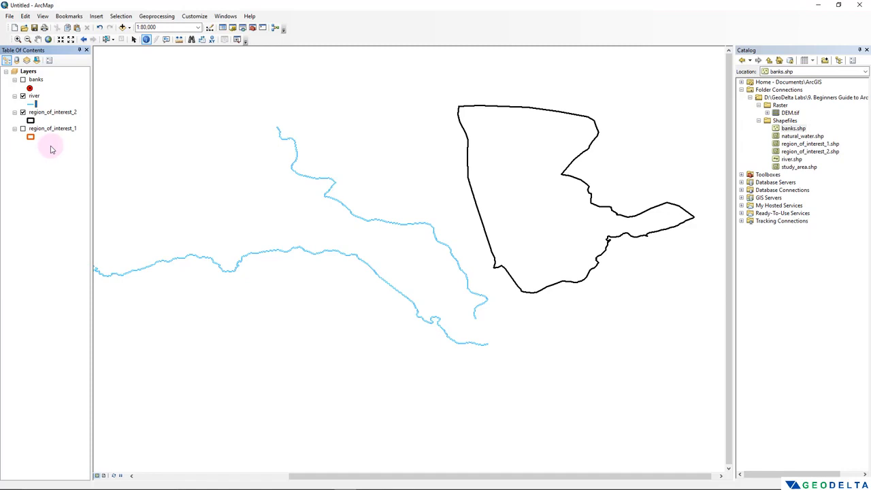
click(22, 128)
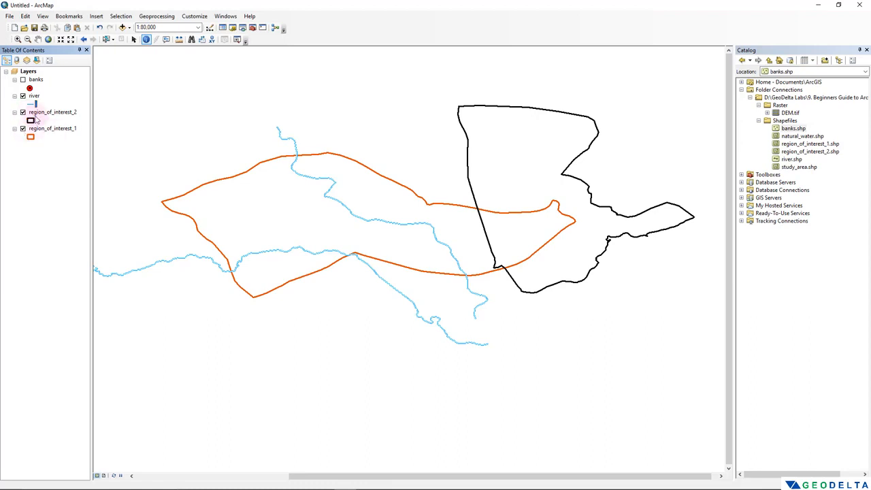
click(22, 112)
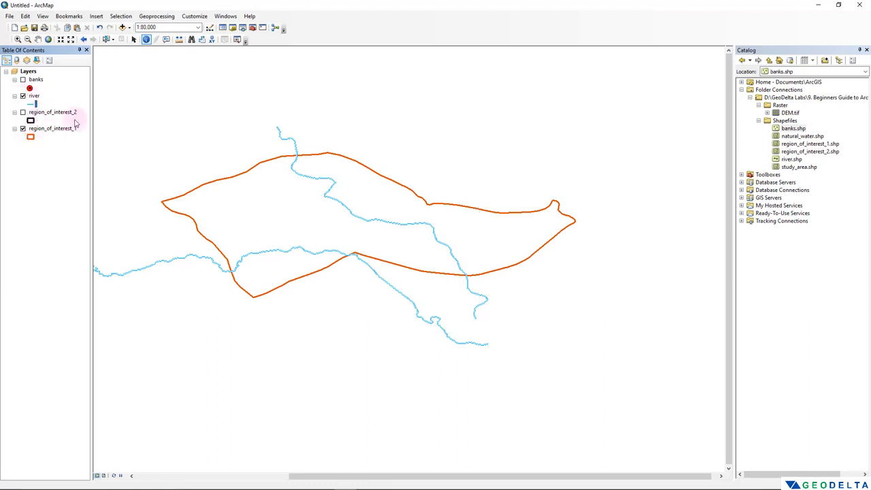
Examine where the river lines cross and extend beyond the region_of_interest_1 boundary
drag(351, 234, 490, 249)
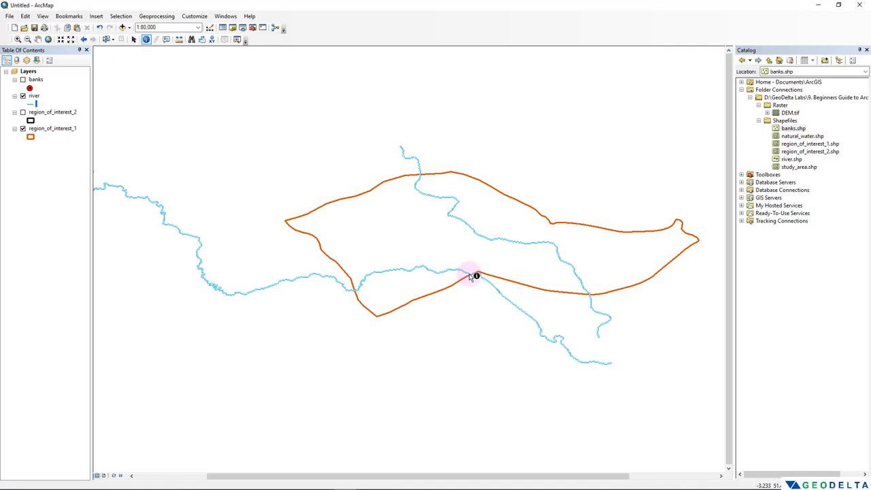
scroll(471, 277, down, 2)
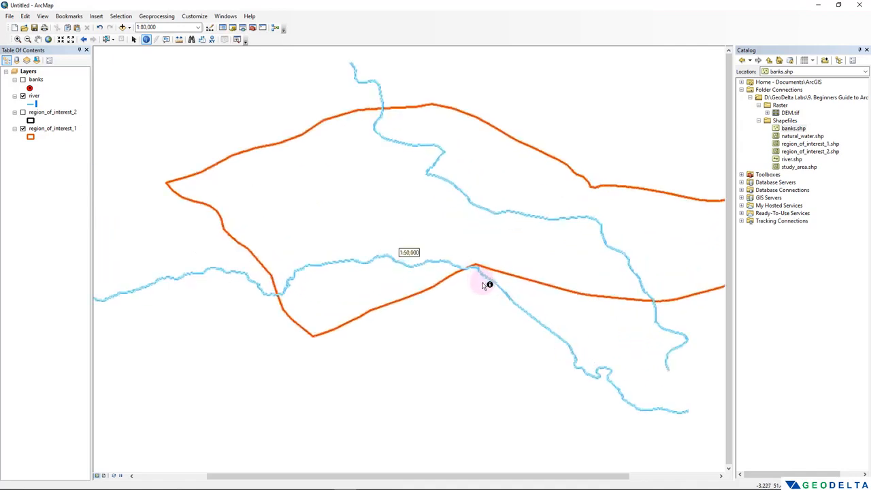
scroll(483, 286, down, 1)
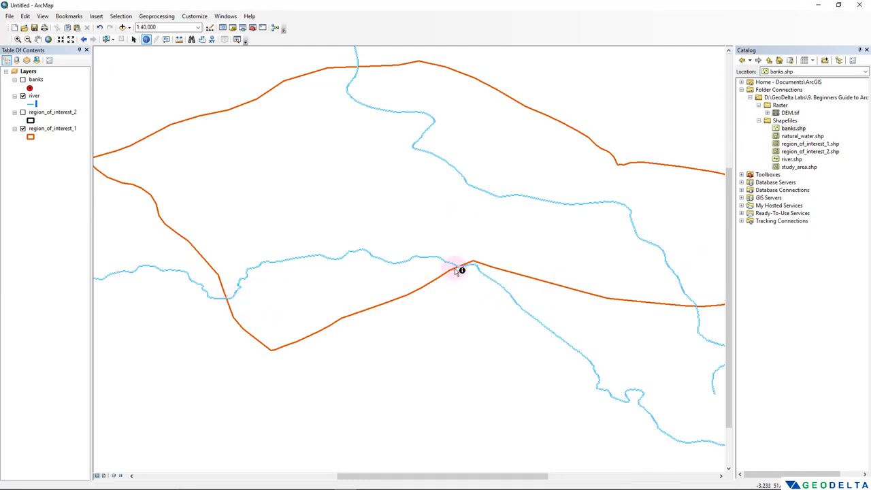
drag(531, 200, 442, 325)
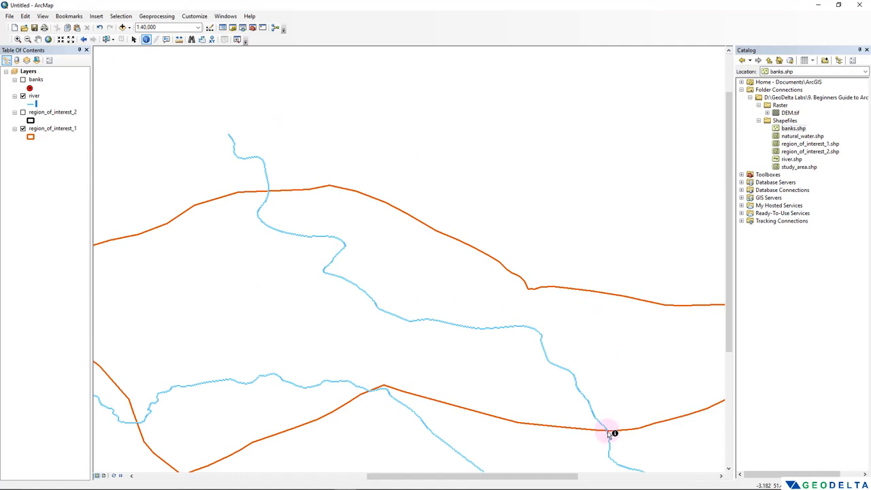
scroll(616, 389, up, 3)
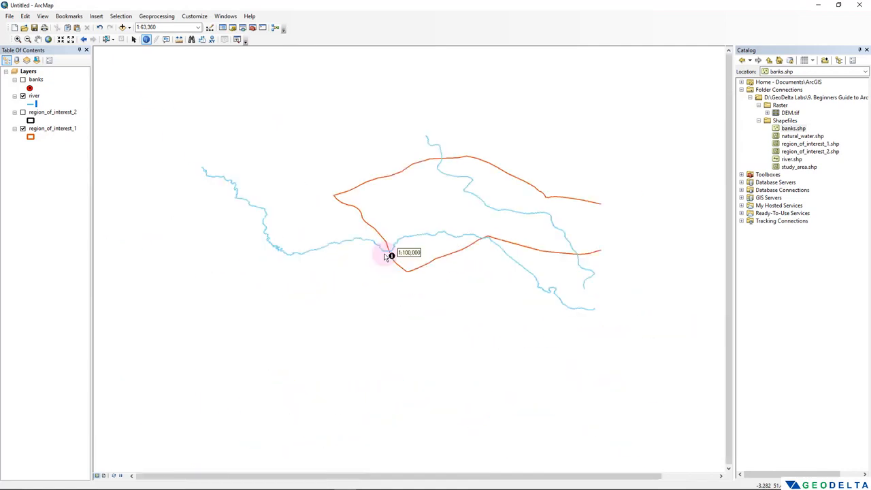
drag(386, 252, 398, 334)
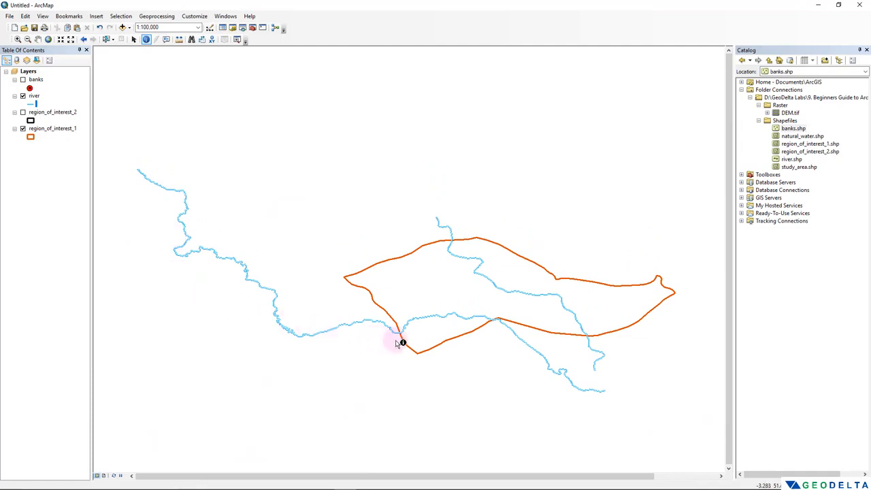
drag(401, 342, 301, 296)
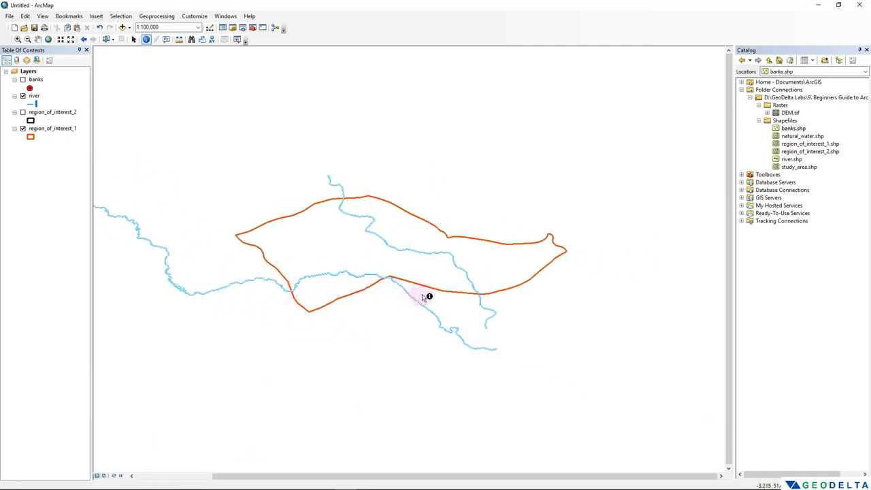
drag(442, 293, 452, 288)
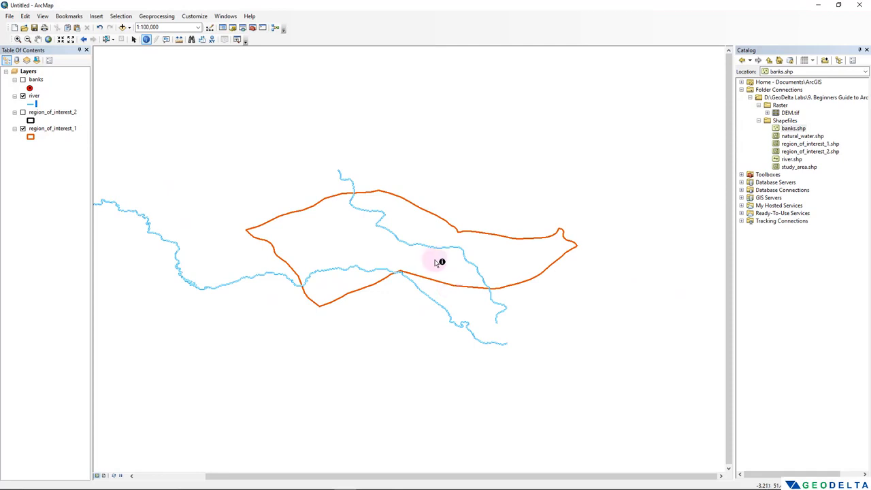
Search the geoprocessing tools for clip
click(252, 28)
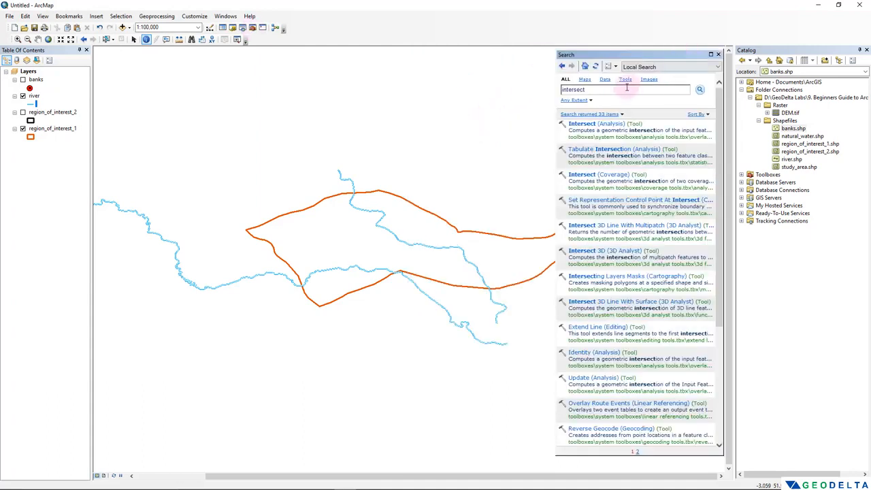
drag(615, 90, 527, 86)
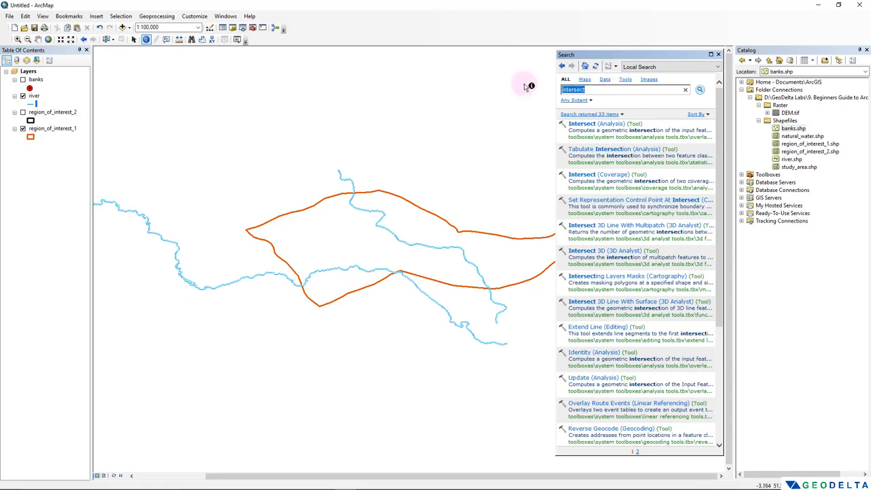
text(clip)
key(Return)
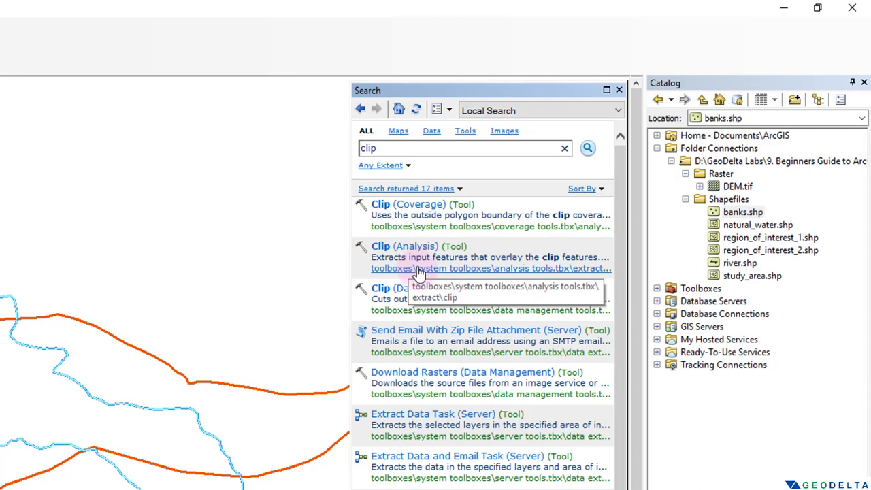
Locate the Clip (Analysis) tool within the Extract toolset of the Analysis Tools toolbox
click(418, 270)
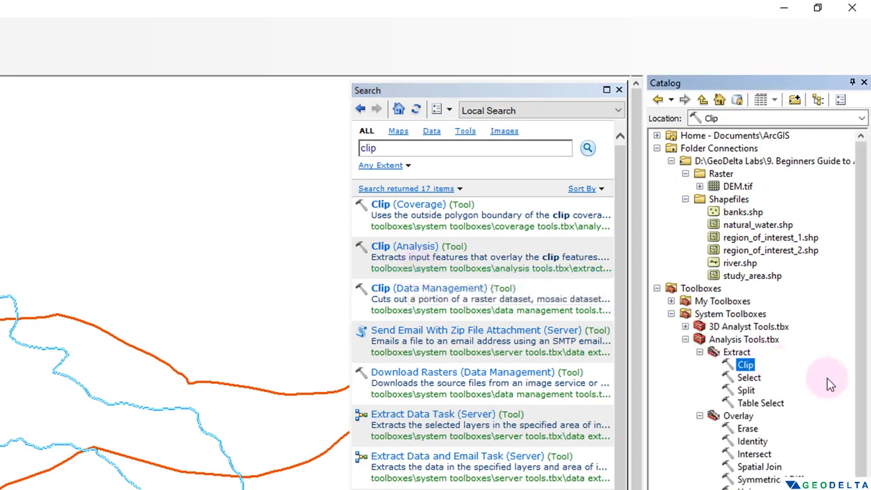
click(700, 415)
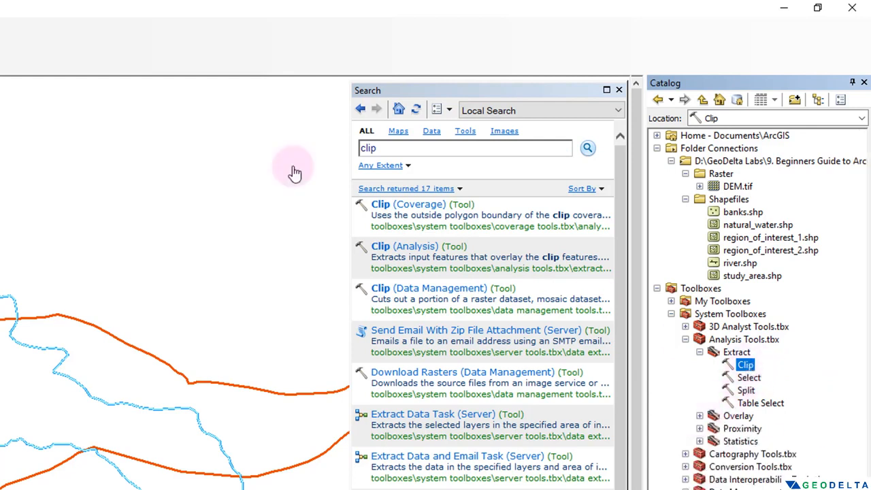
click(734, 340)
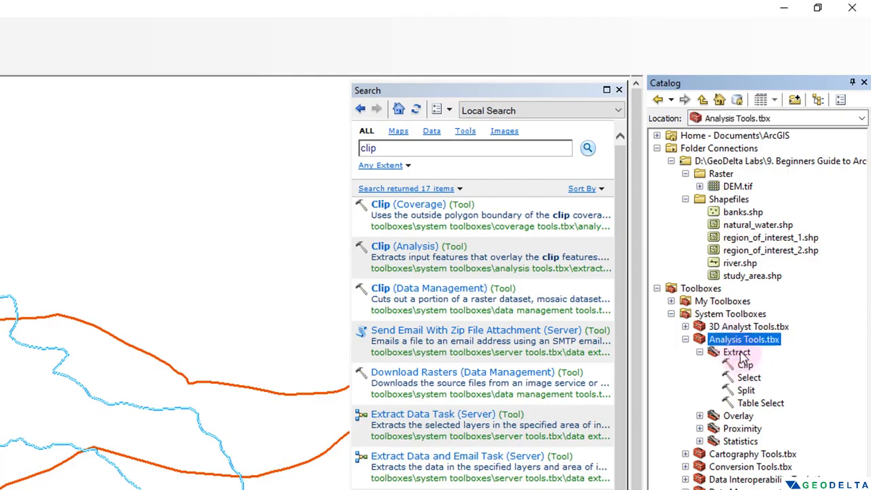
click(739, 353)
click(747, 366)
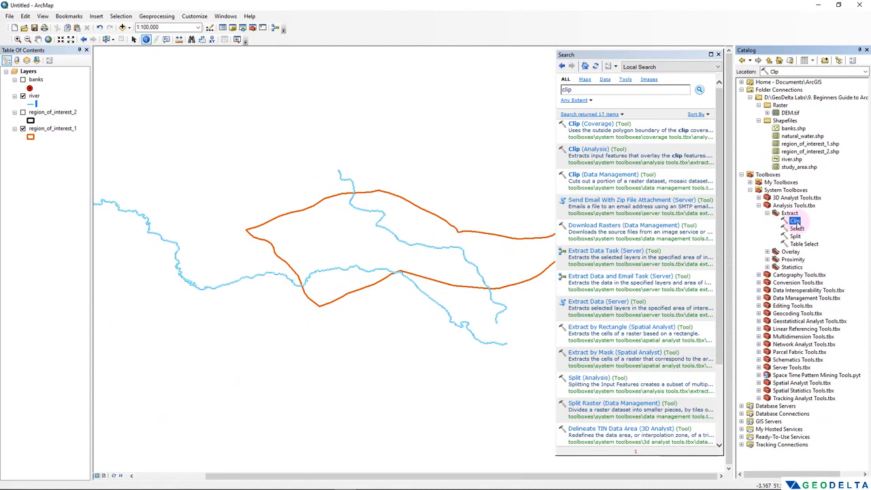
Open the Clip (Analysis) tool, close the tool search, and choose river as the input features
click(588, 154)
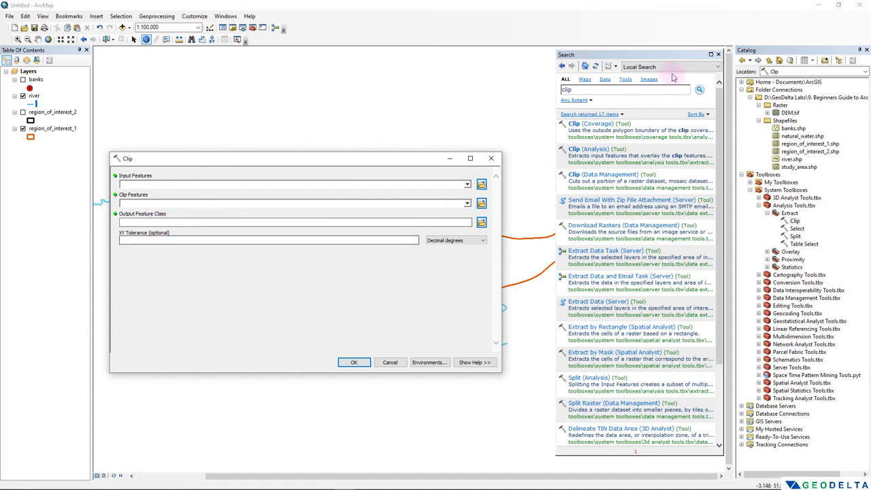
click(719, 55)
drag(272, 158, 405, 142)
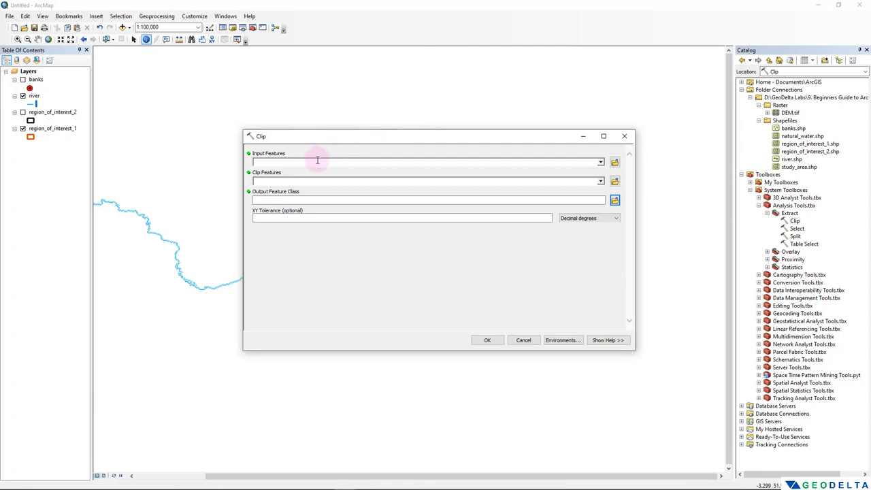
click(600, 164)
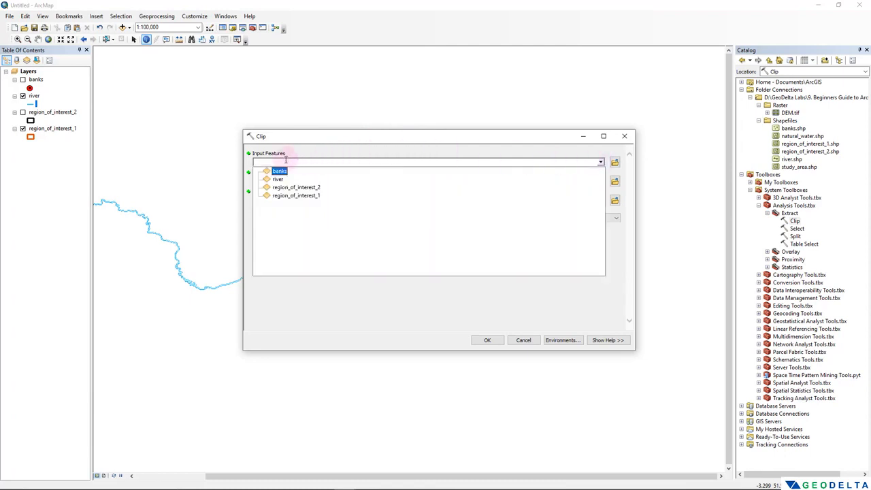
click(279, 179)
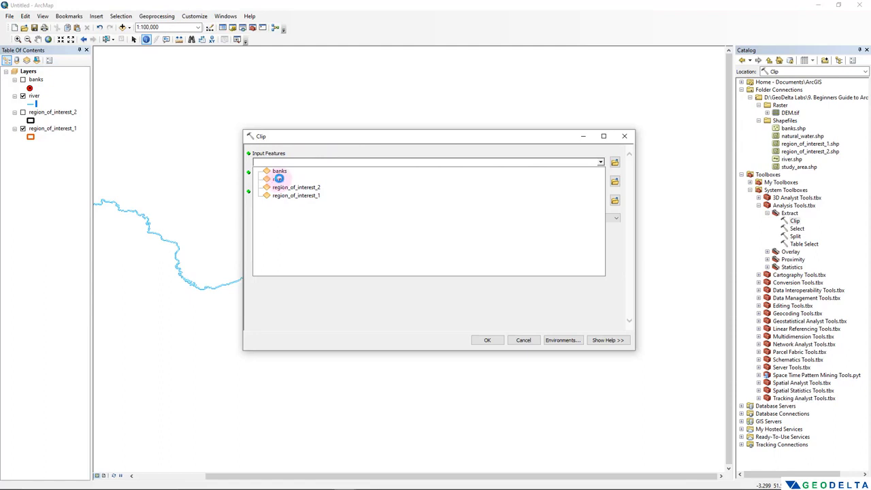
Assign the river layer from the layer list as the Clip input, and reposition and resize the dialog to uncover the map
click(34, 97)
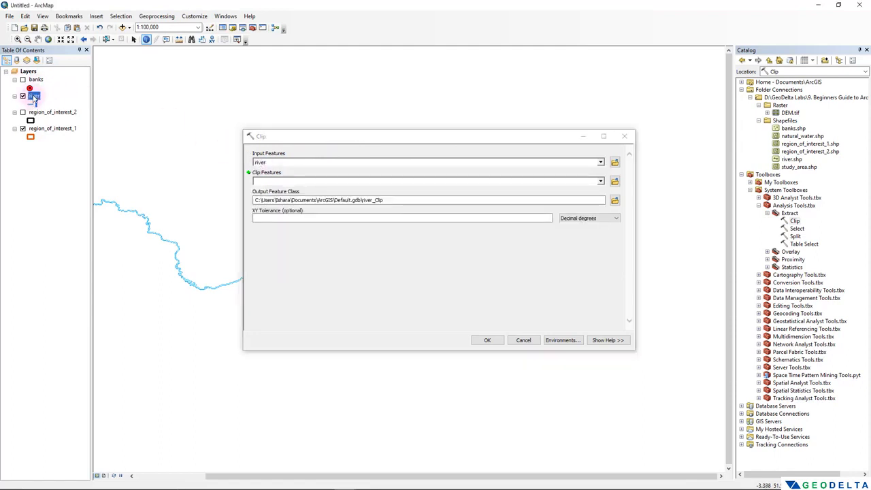
drag(34, 97, 286, 161)
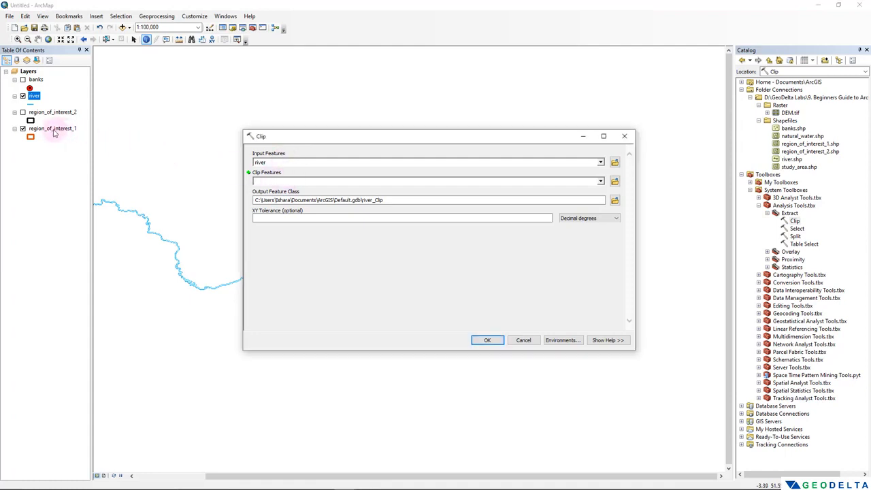
drag(451, 136, 253, 179)
drag(439, 229, 269, 229)
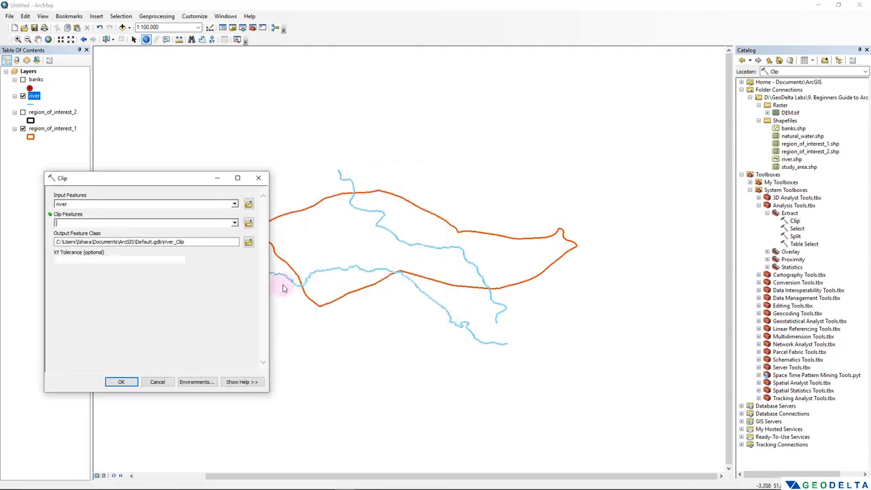
drag(285, 289, 334, 286)
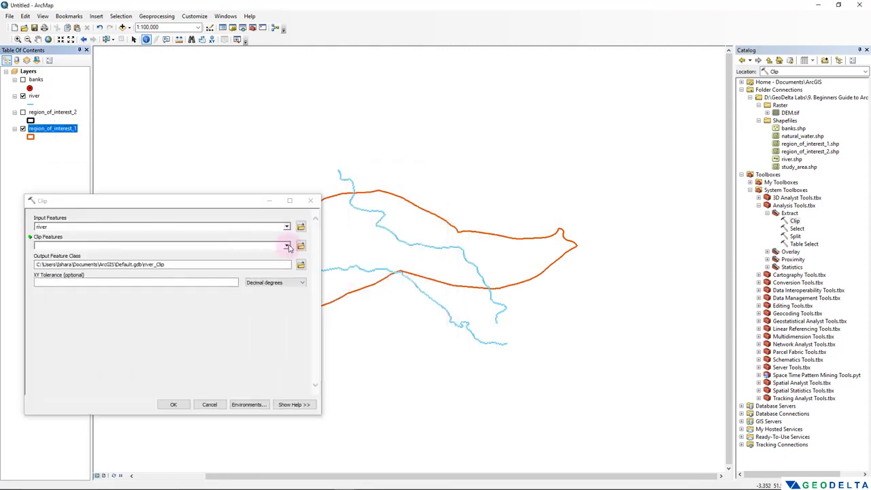
Set region_of_interest_1 as the clip features
click(287, 246)
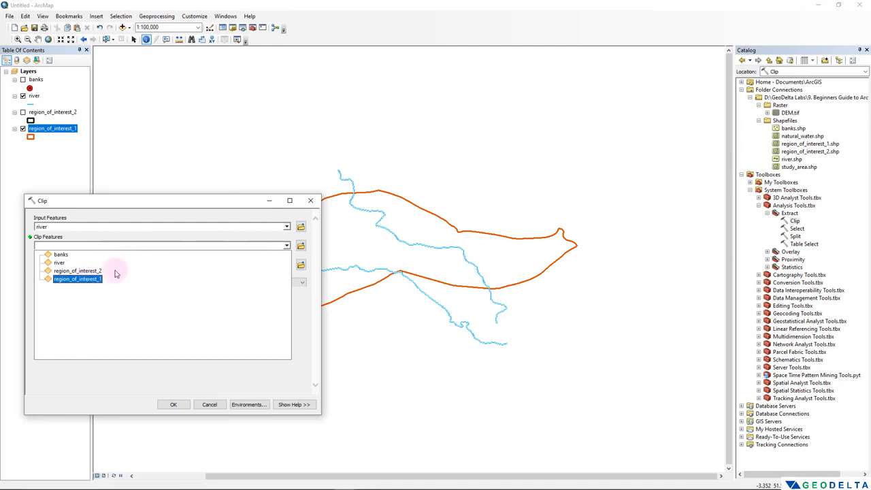
click(238, 205)
drag(46, 132, 70, 247)
drag(69, 247, 69, 245)
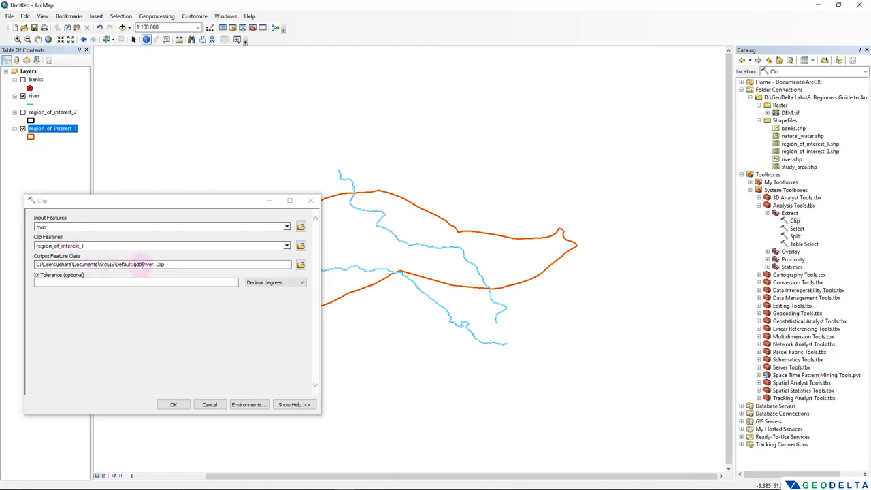
Set the output feature class to clip_rivers in the Shapefiles folder of the 9. Beginners Guide to ArcGIS Desktop connection
click(301, 264)
click(161, 247)
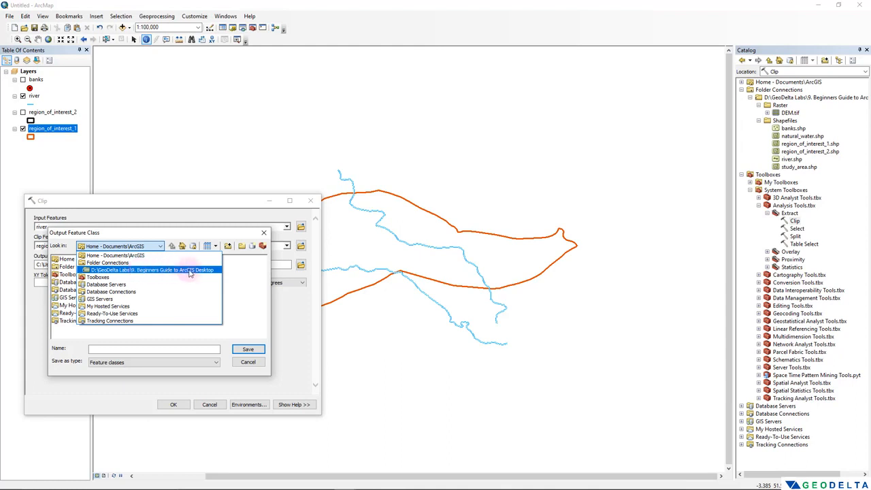
click(218, 234)
click(156, 246)
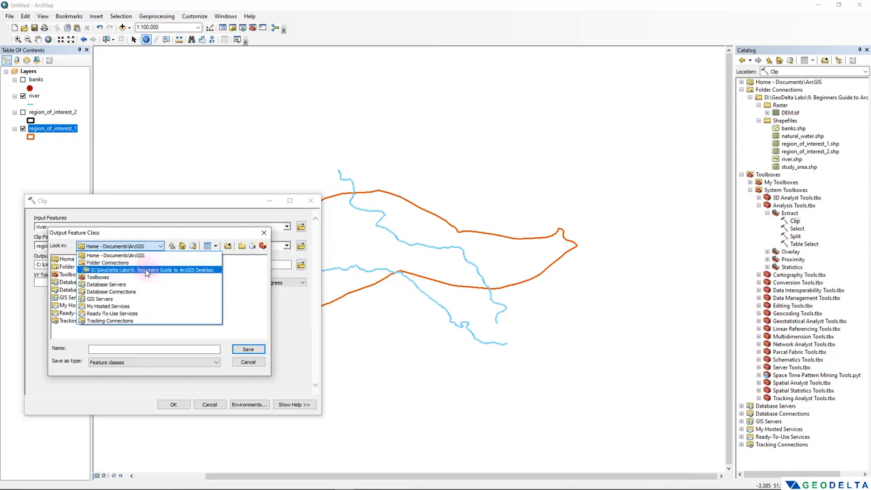
click(146, 271)
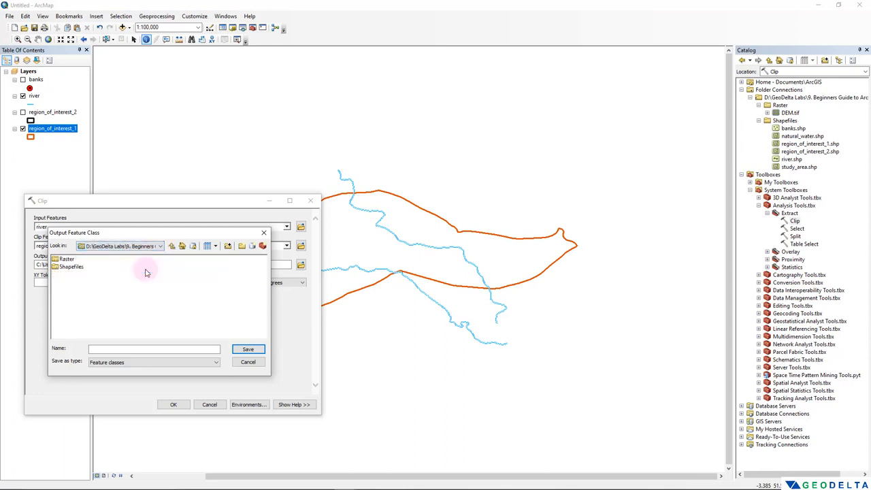
double_click(72, 269)
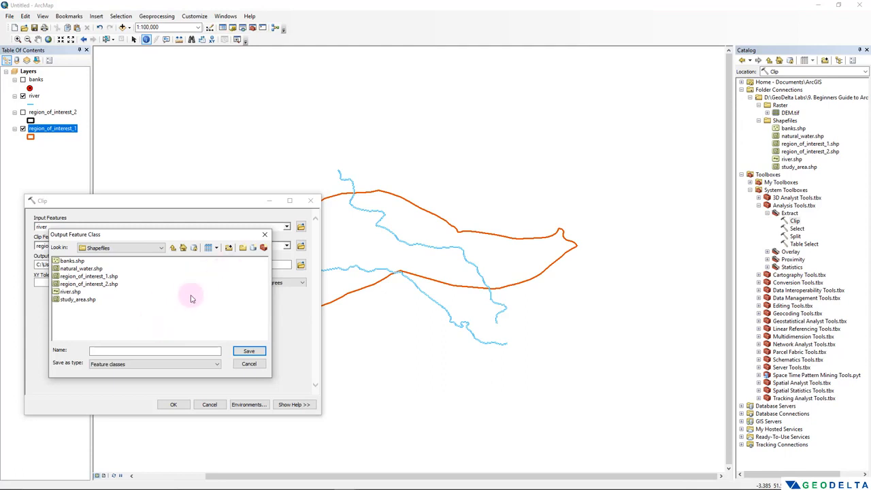
click(125, 350)
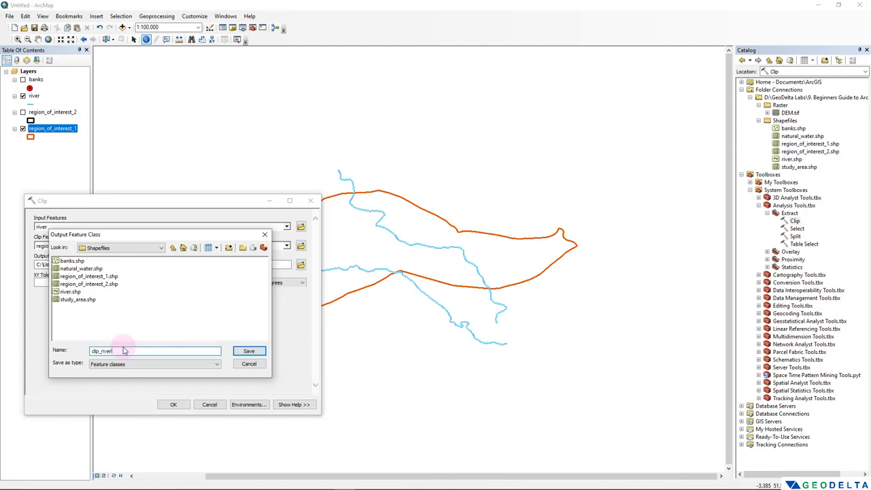
click(249, 352)
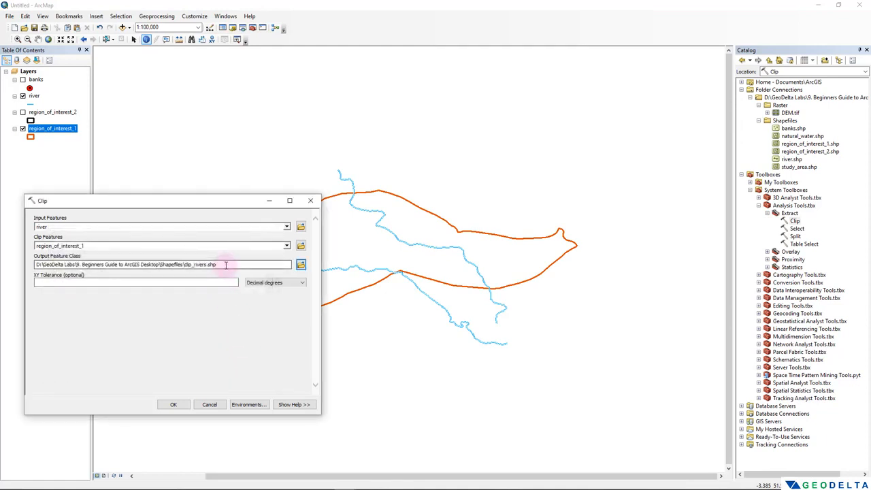
Check the clip_rivers.shp output name and run the Clip tool
drag(225, 265, 190, 267)
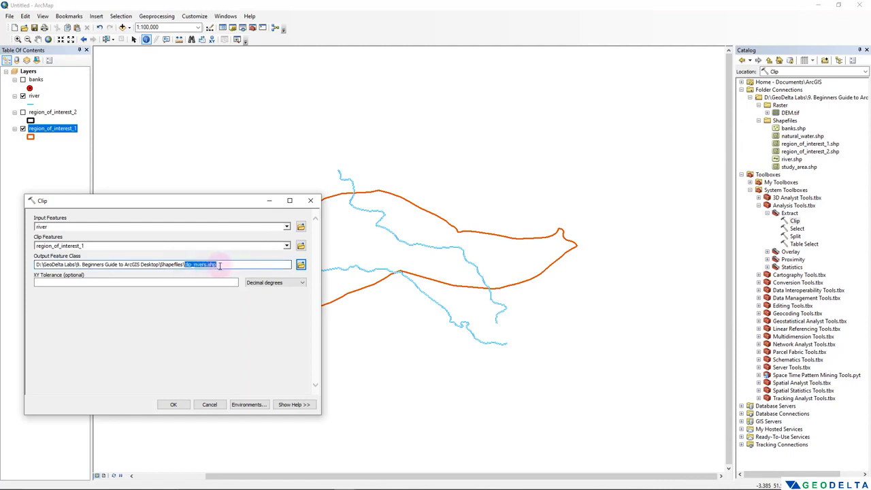
click(219, 265)
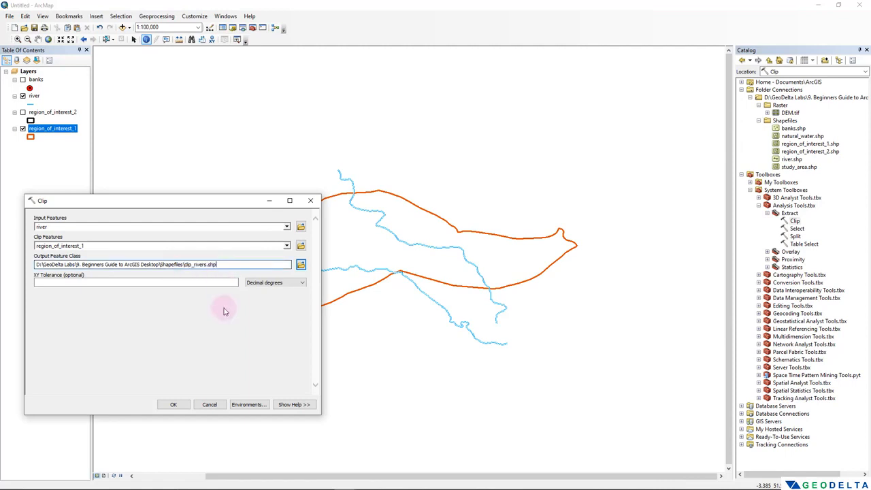
click(175, 405)
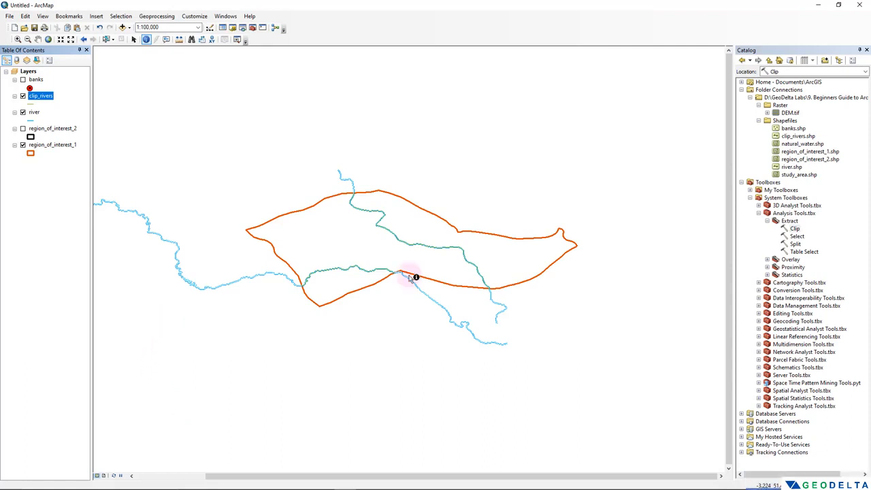
Restyle the clip_rivers layer with a thicker, dark blue line symbol
scroll(413, 277, up, 2)
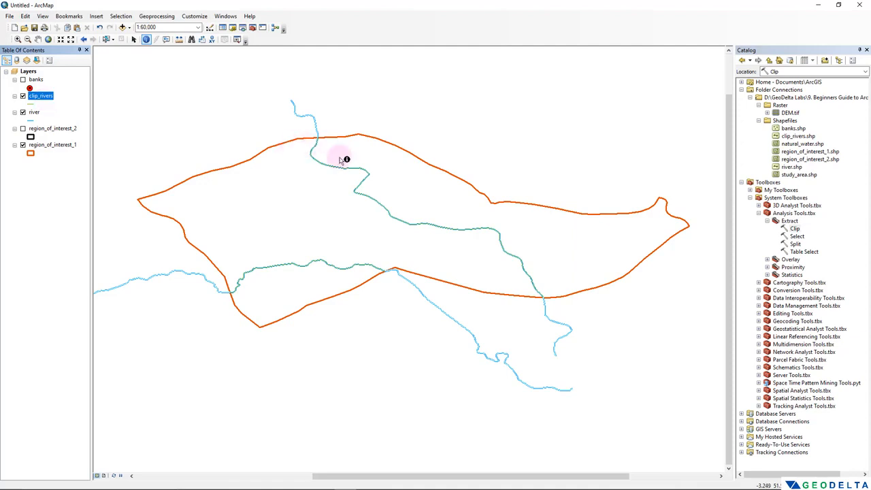
click(32, 105)
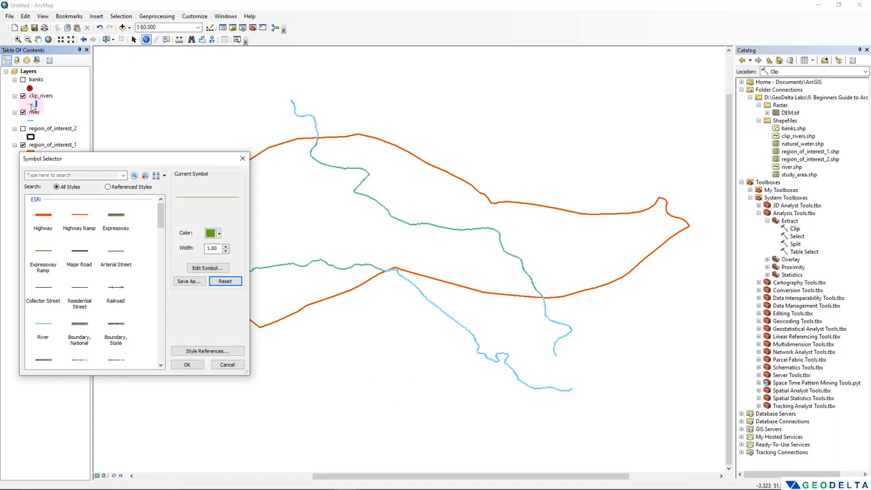
click(211, 233)
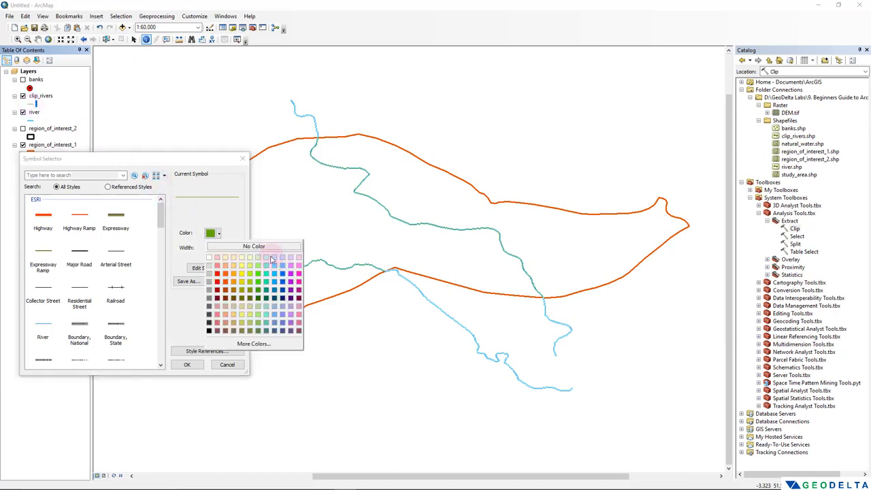
click(274, 272)
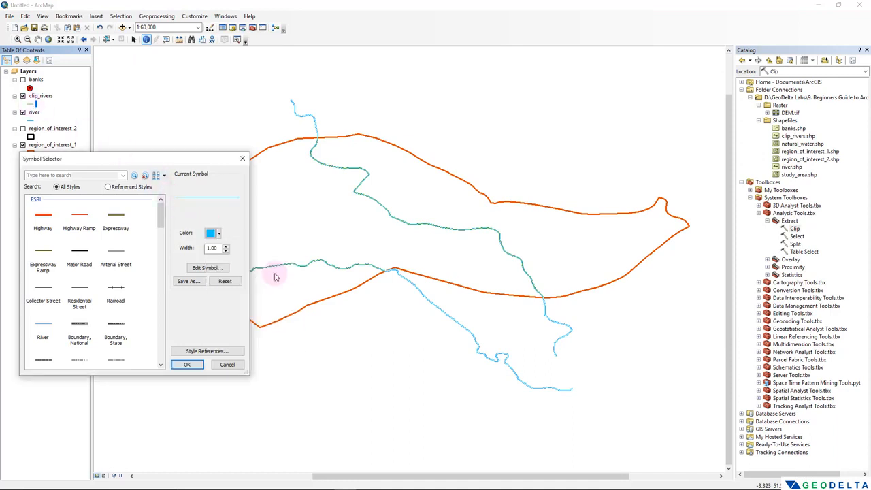
click(226, 246)
click(226, 245)
click(226, 246)
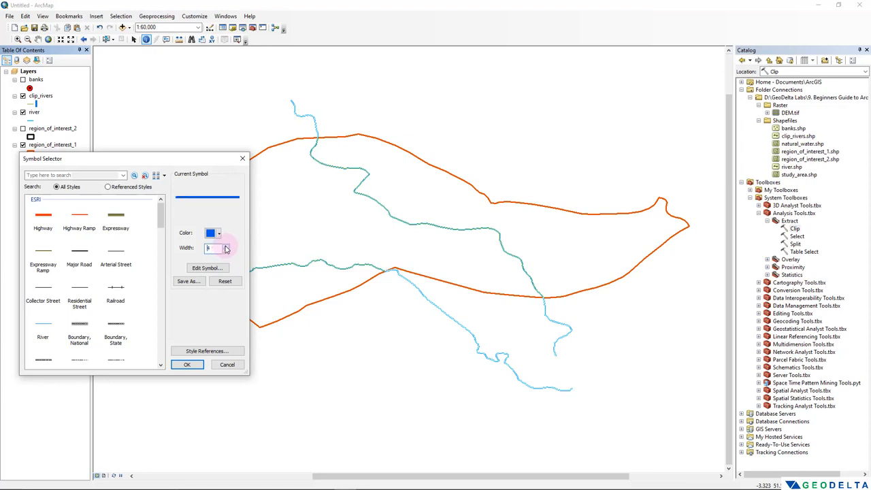
click(226, 250)
click(186, 364)
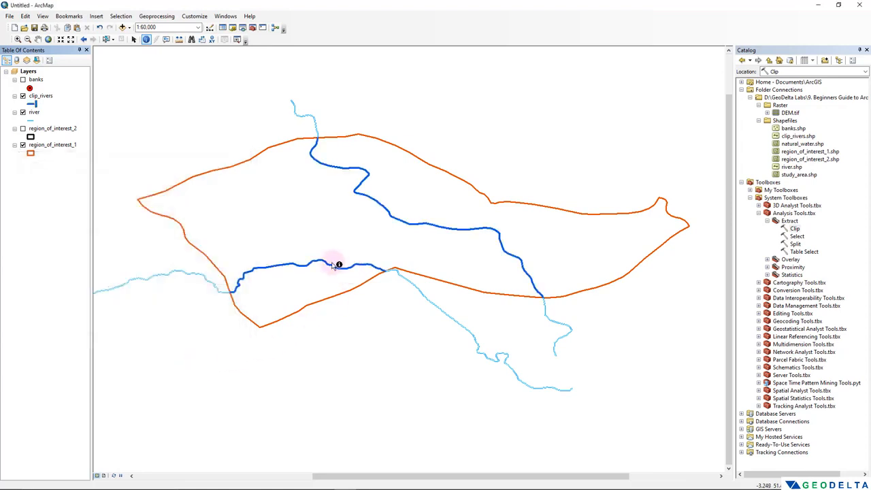
Hide the original river layer and inspect the clipped rivers inside the region_of_interest_1 boundary
drag(333, 261, 363, 296)
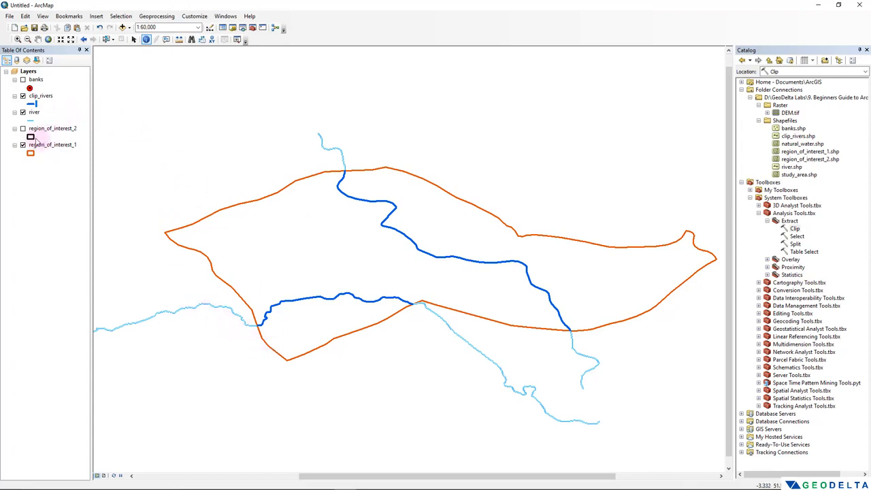
click(22, 111)
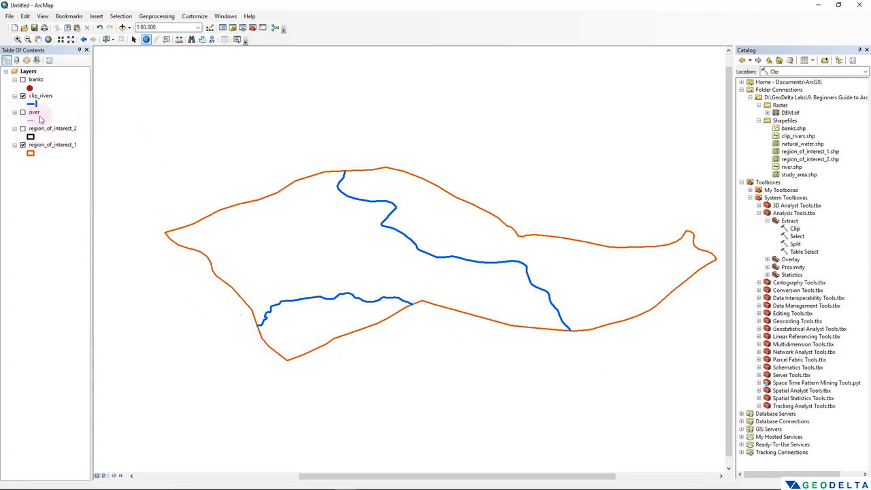
mouse_move(498, 279)
mouse_down()
mouse_move(398, 220)
mouse_move(349, 231)
mouse_move(511, 284)
mouse_up()
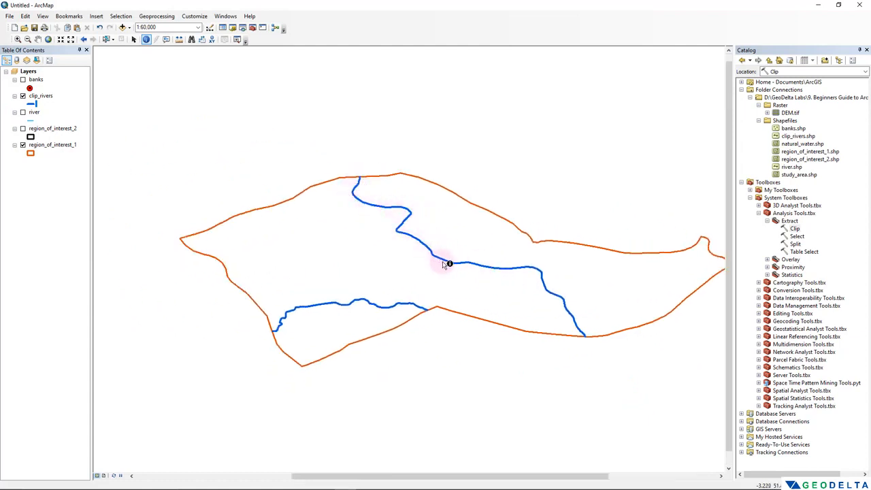
drag(557, 314, 509, 315)
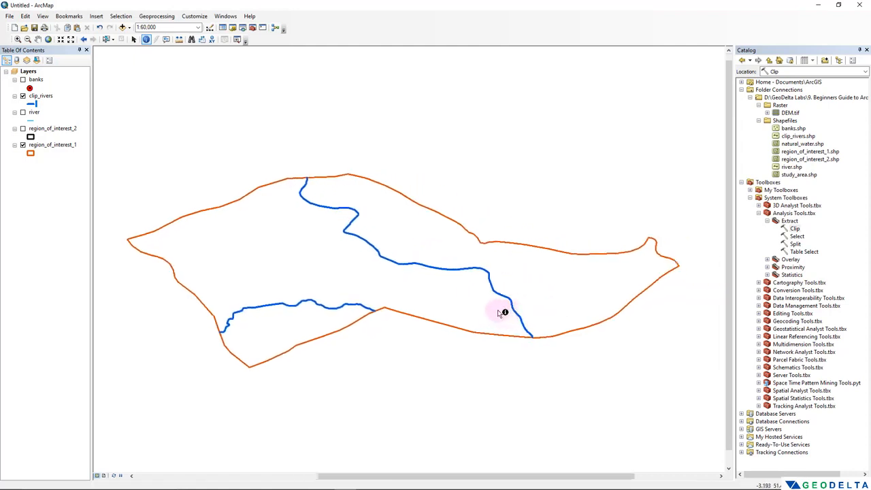
Open the clip_rivers attribute table, narrow its window, and sort the records by name in ascending order
click(45, 99)
right_click(46, 100)
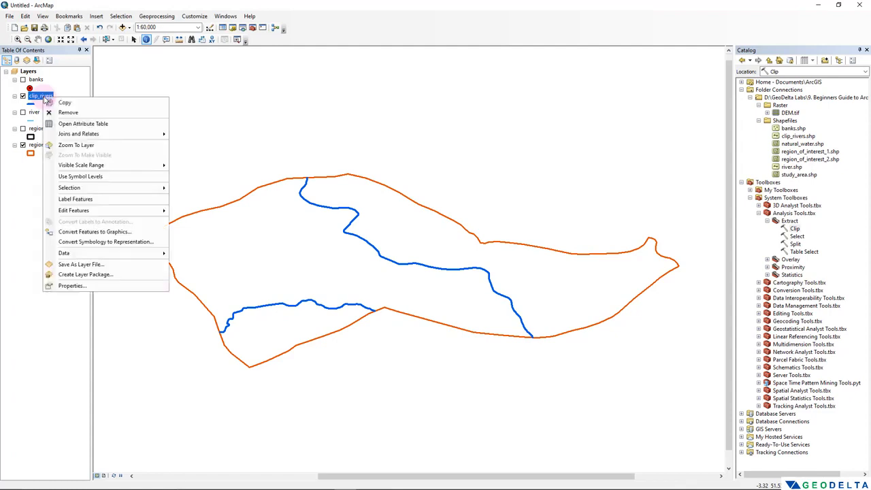
click(84, 128)
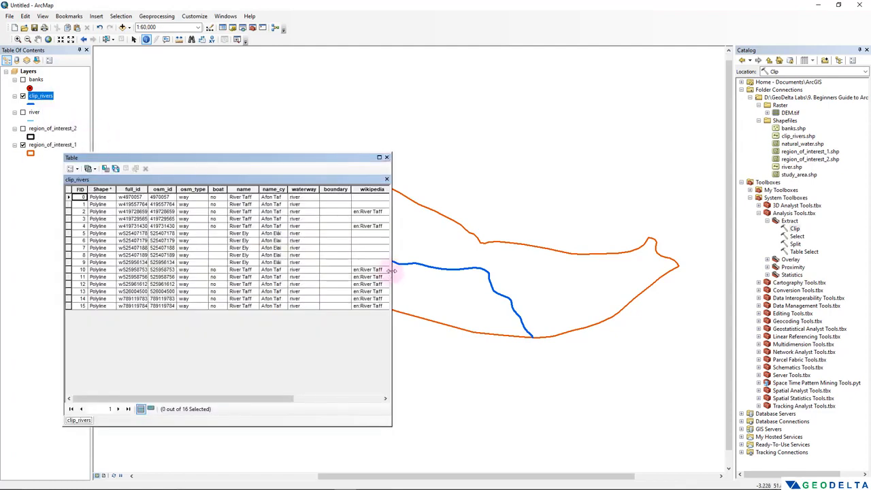
drag(392, 271, 257, 245)
drag(109, 400, 150, 400)
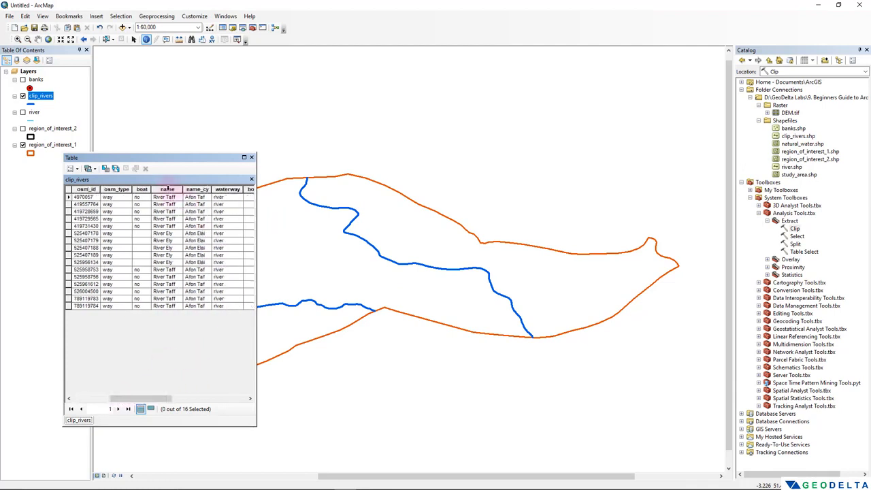
double_click(167, 189)
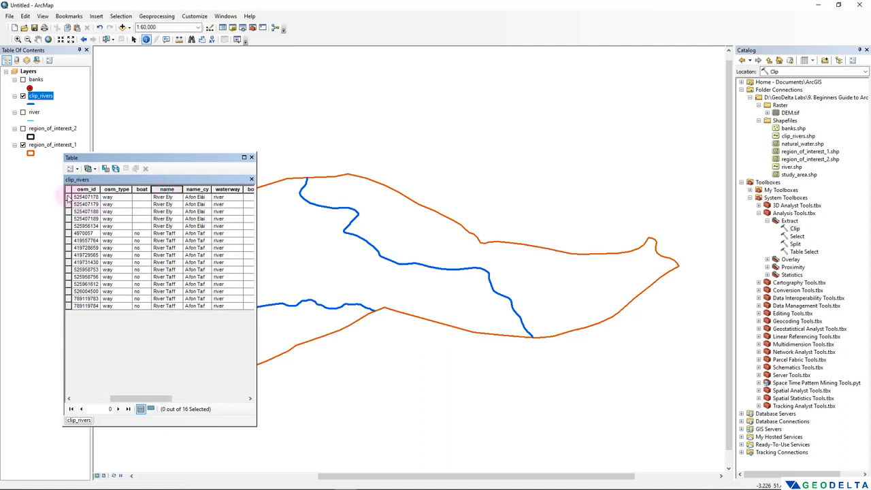
Select the River Ely records together and one by one to examine which river segments they represent on the map
drag(68, 197, 68, 225)
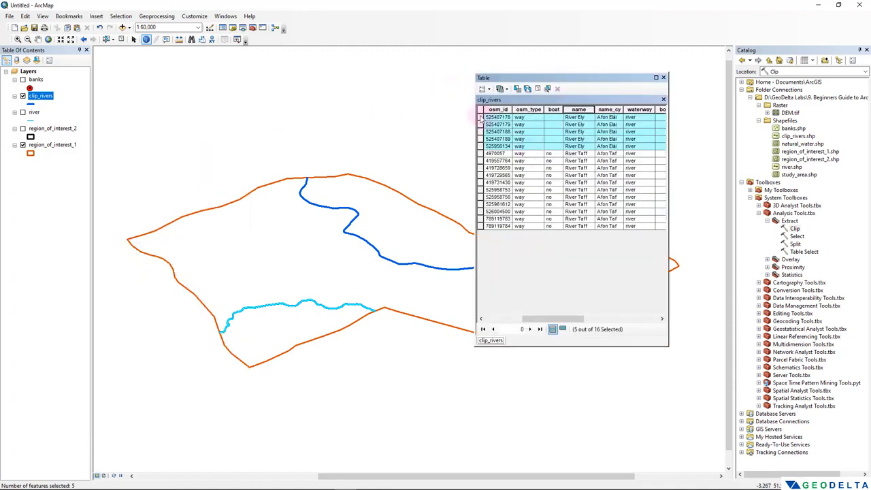
click(480, 125)
click(480, 132)
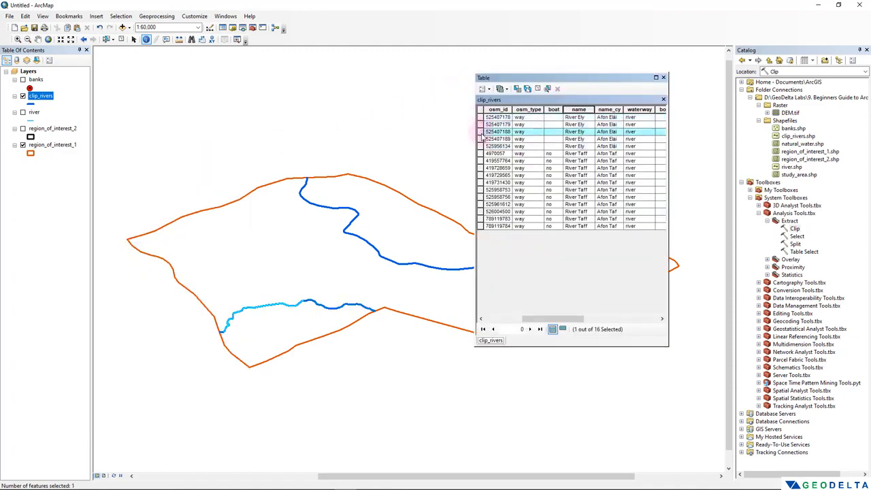
click(480, 138)
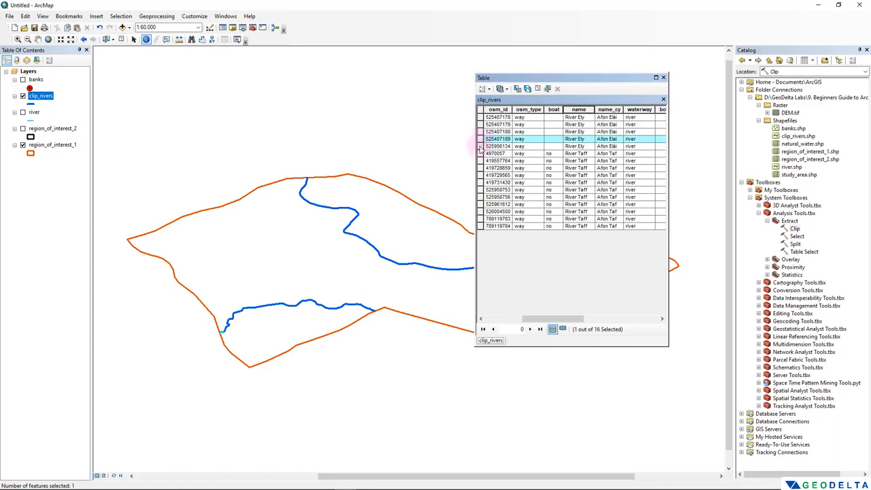
click(481, 146)
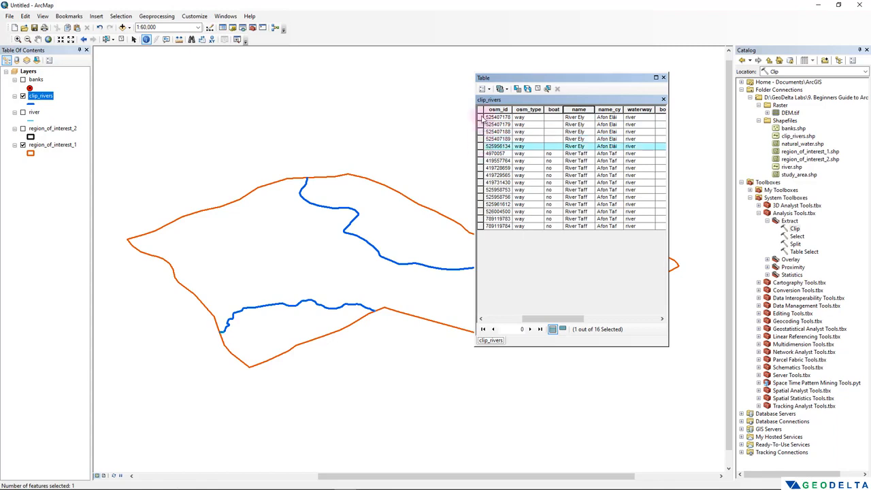
Select all River Ely records as a group, followed by all River Taff records, to compare both rivers on the map
drag(482, 119, 478, 151)
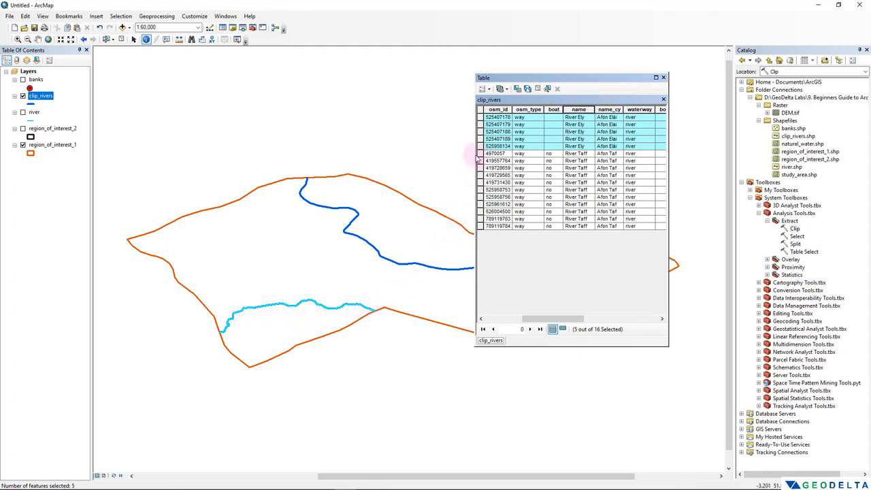
drag(479, 156, 480, 225)
drag(534, 77, 113, 186)
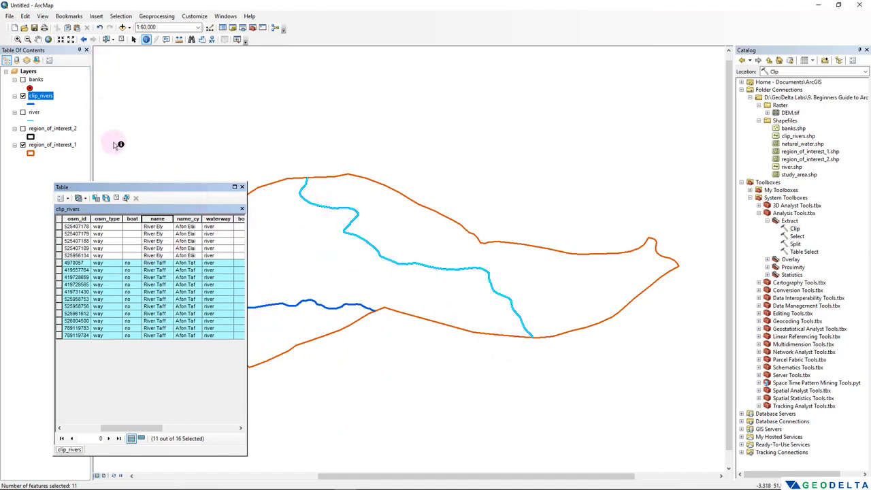
Clear the feature selection and close the clip_rivers attribute table
click(115, 198)
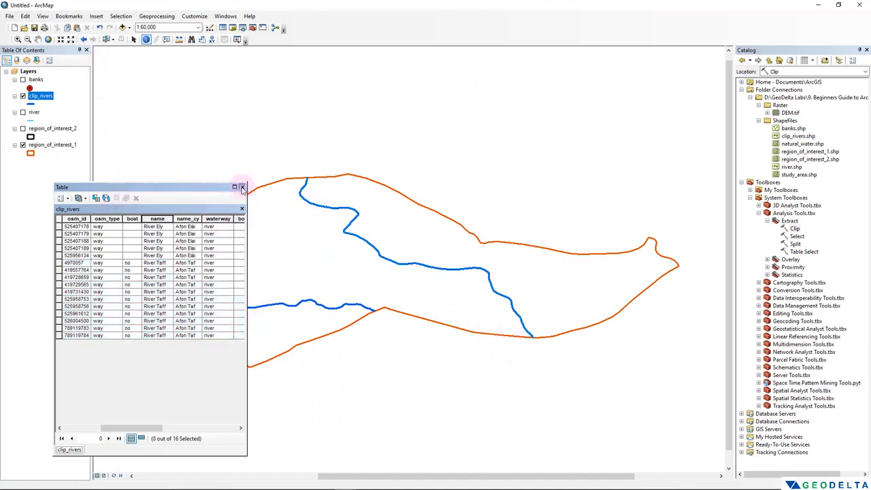
click(241, 187)
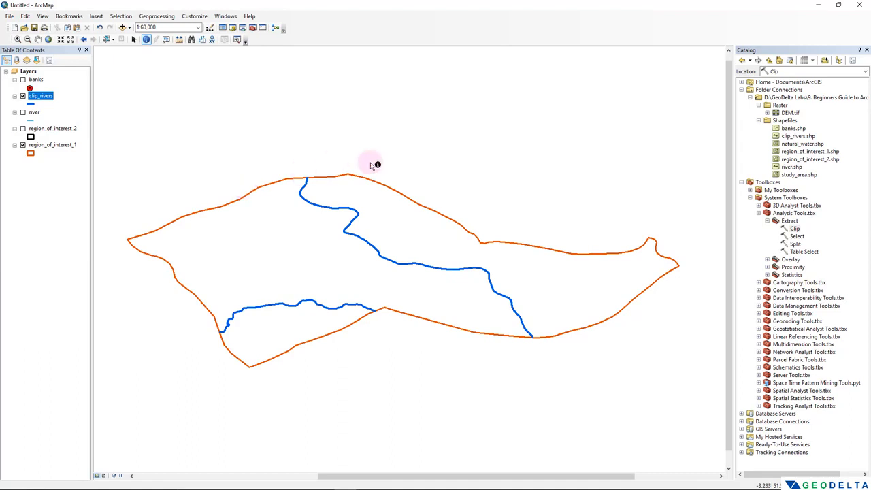
Show the banks and region_of_interest_2 layers on the map, and hide region_of_interest_1 and clip_rivers
click(22, 80)
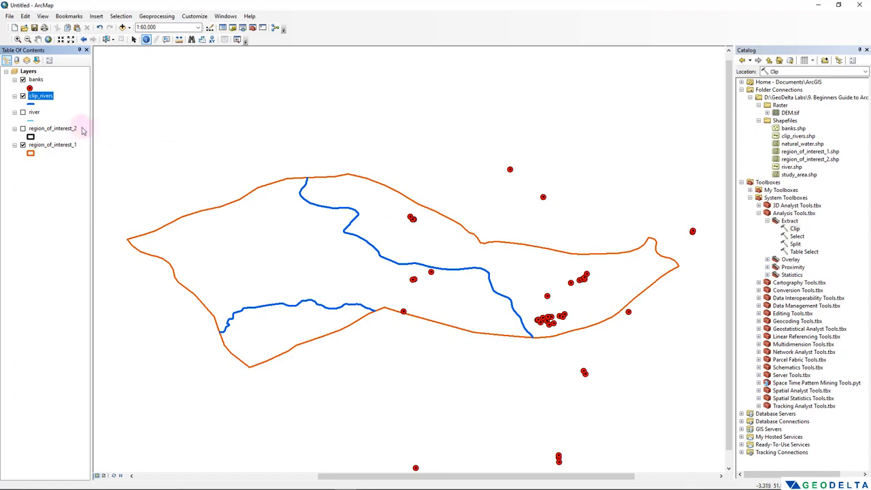
drag(532, 261, 357, 254)
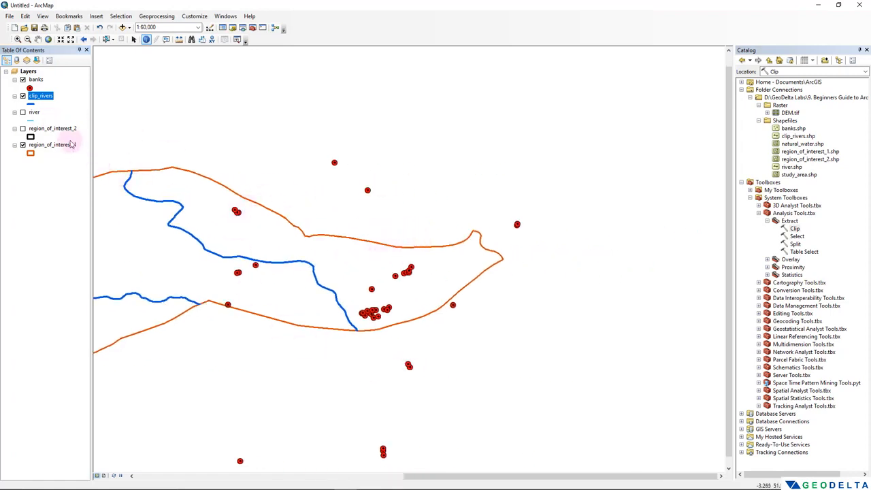
click(23, 129)
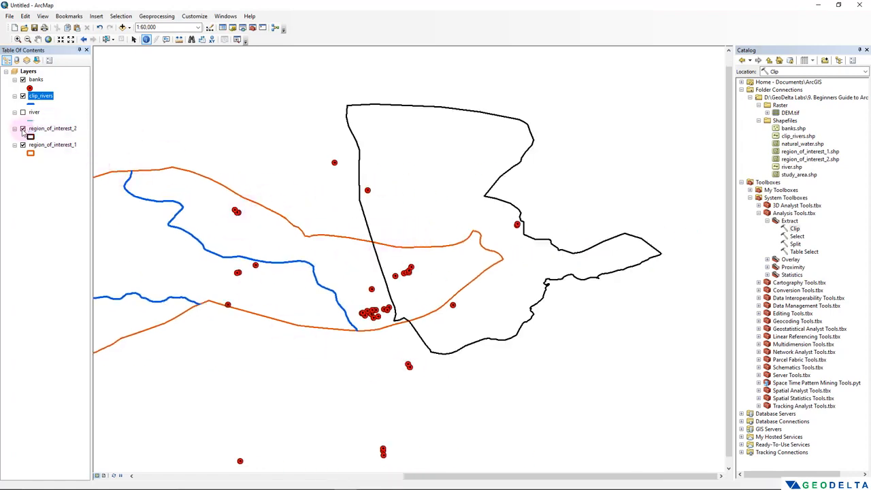
drag(189, 211, 289, 201)
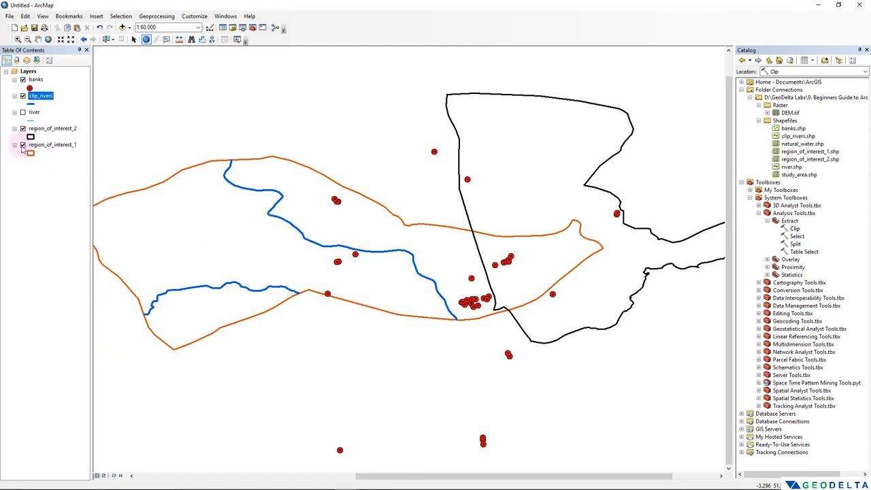
click(23, 145)
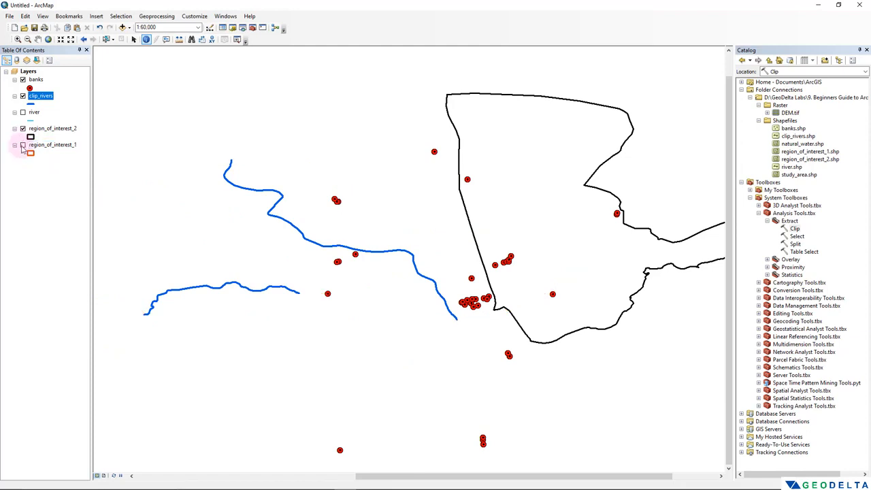
click(22, 96)
drag(303, 137, 181, 181)
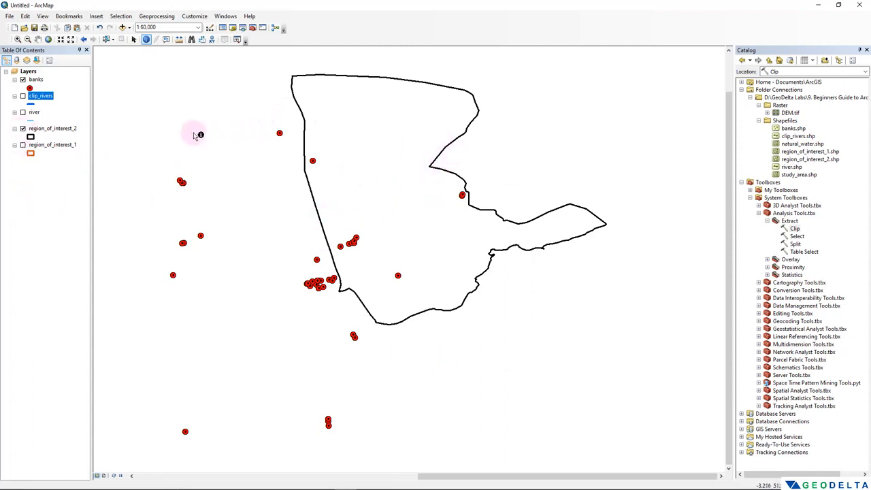
Open the Clip tool from the Extract toolset of ArcToolbox's Analysis Tools and move its dialog clear of the layer list
double_click(798, 230)
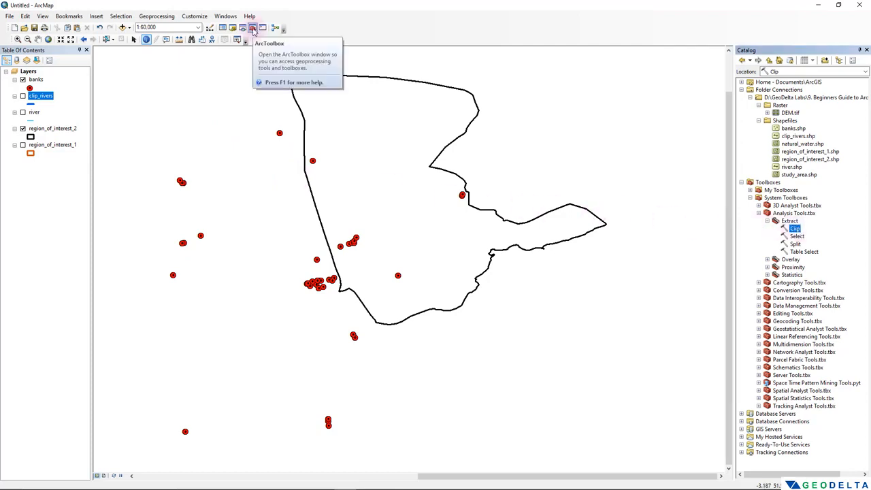
click(253, 27)
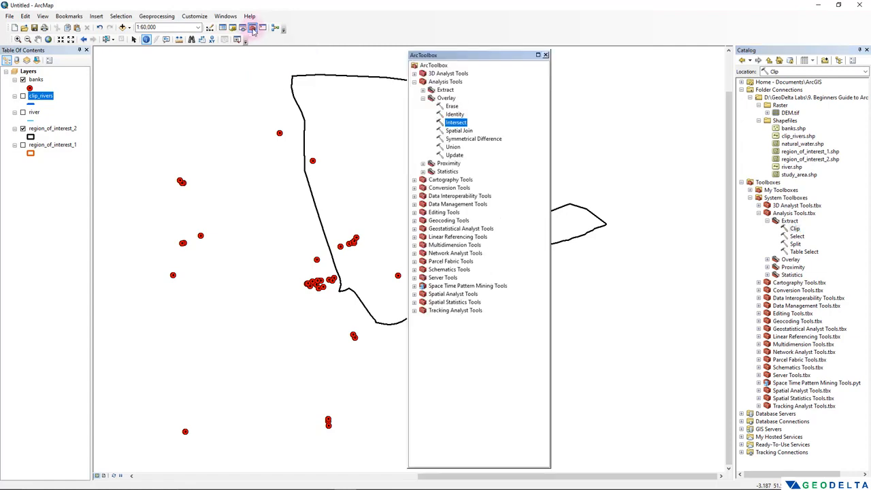
click(422, 98)
click(446, 90)
double_click(450, 91)
click(451, 98)
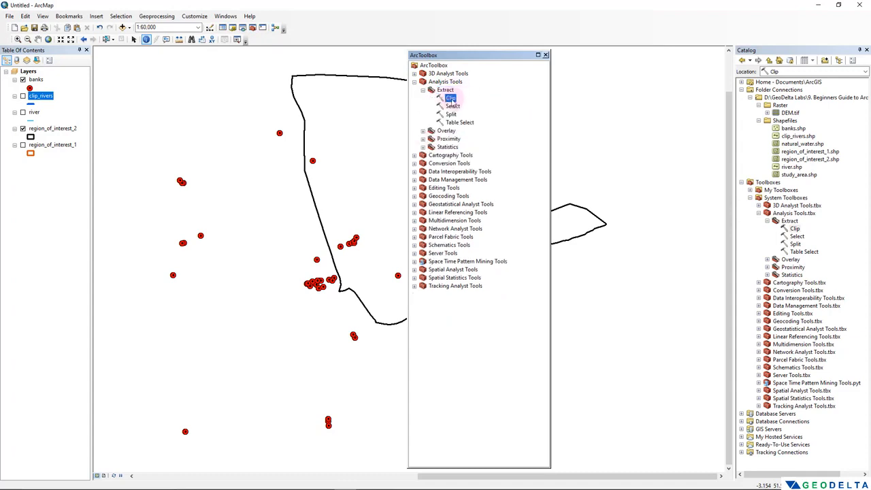
double_click(451, 98)
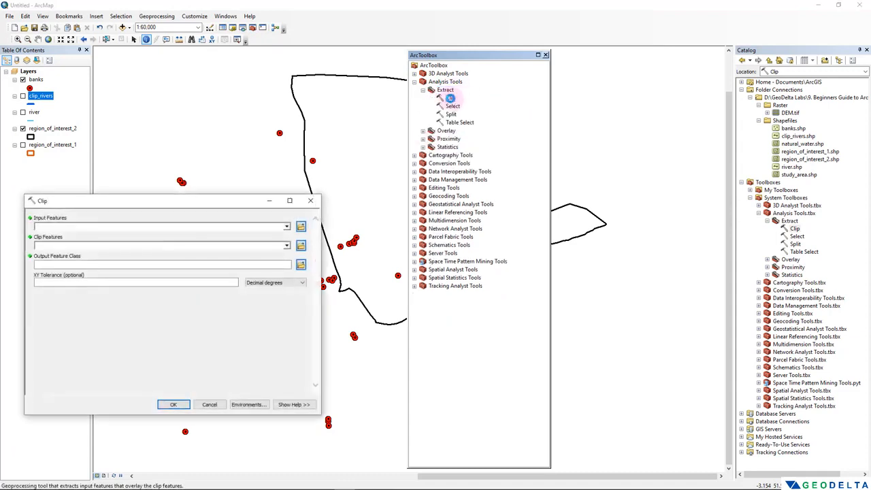
click(545, 55)
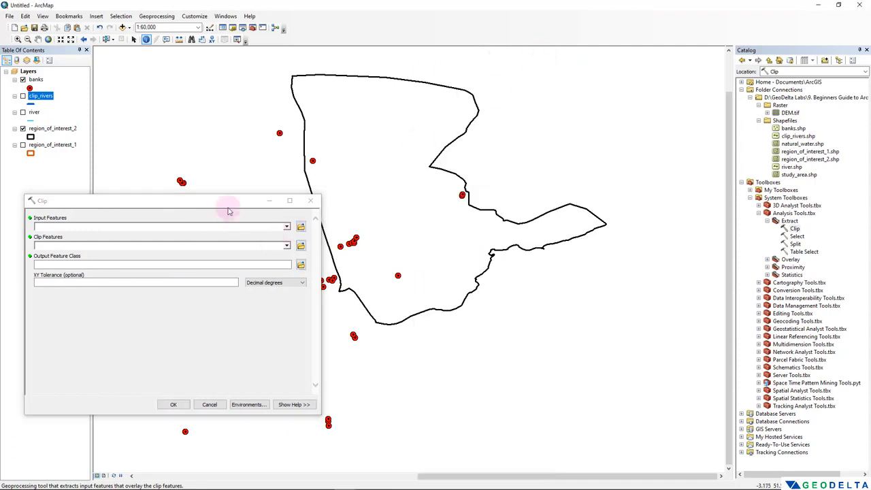
drag(228, 203, 580, 124)
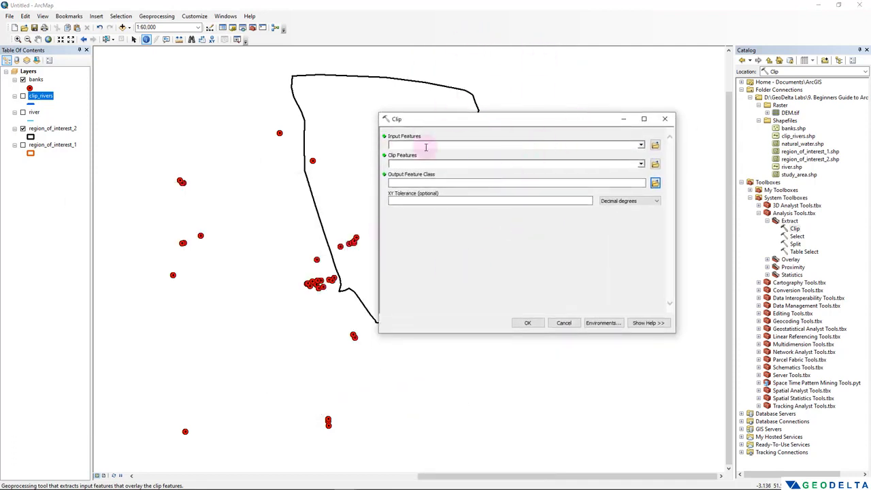
Clip the banks layer to region_of_interest_2 and save the output as banks_roi2 in the Shapefiles folder
drag(36, 79, 446, 145)
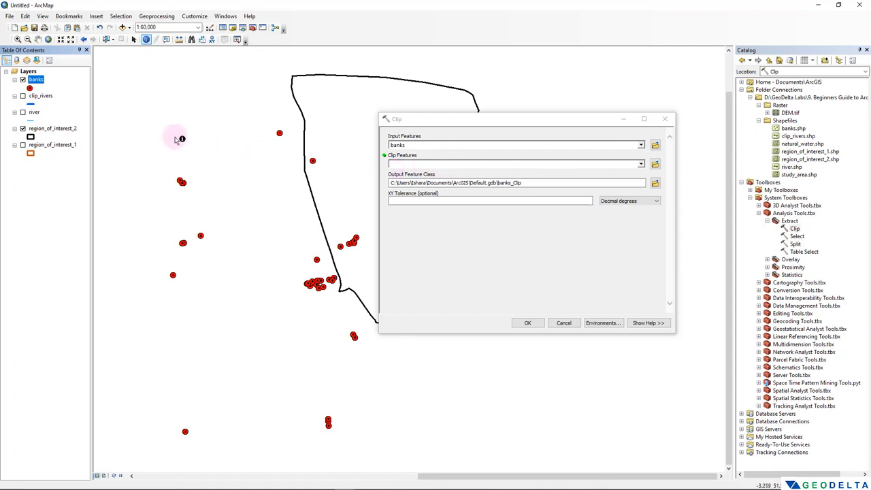
drag(51, 128, 425, 165)
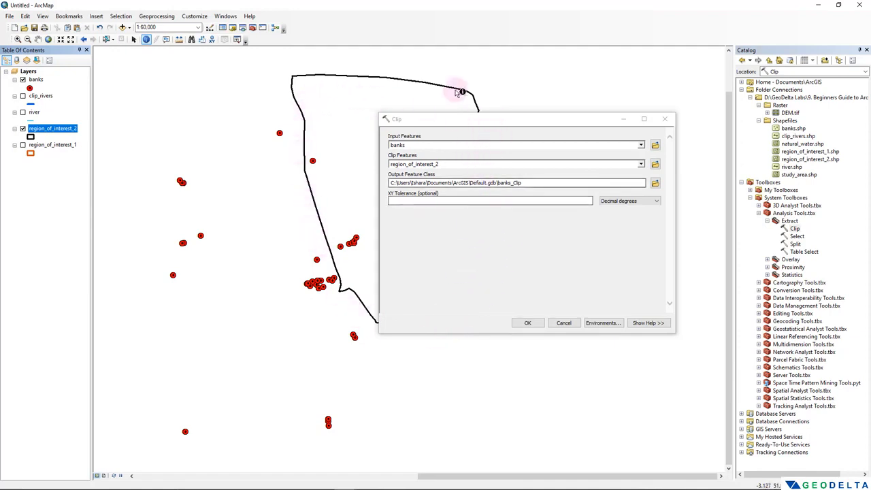
click(655, 182)
drag(534, 159, 509, 188)
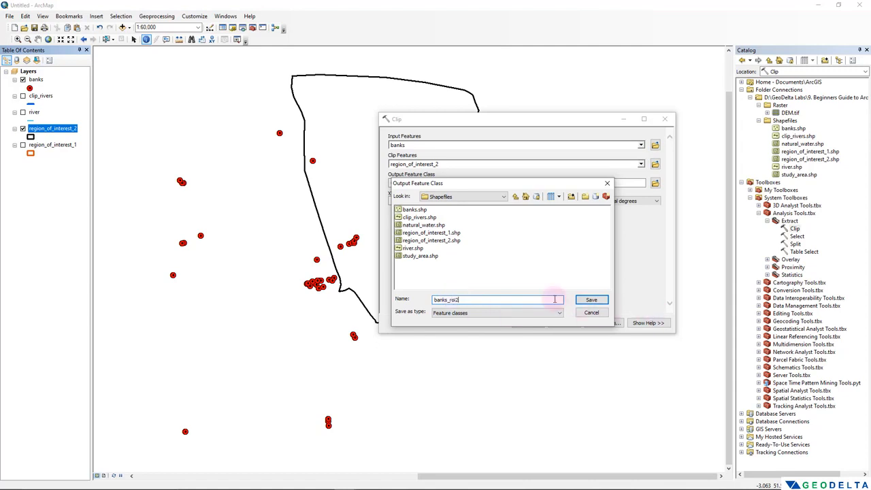
click(591, 301)
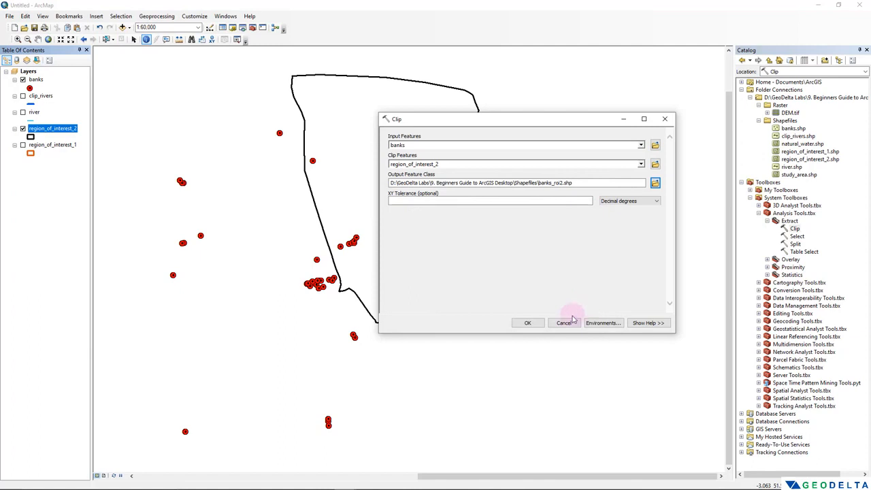
click(528, 324)
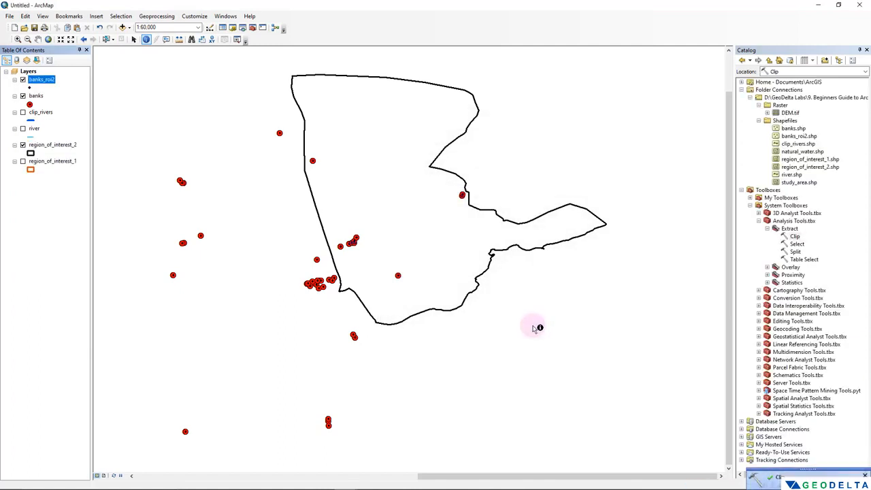
Hide the original banks layer and inspect the clipped bank points inside the region_of_interest_2 boundary
click(23, 96)
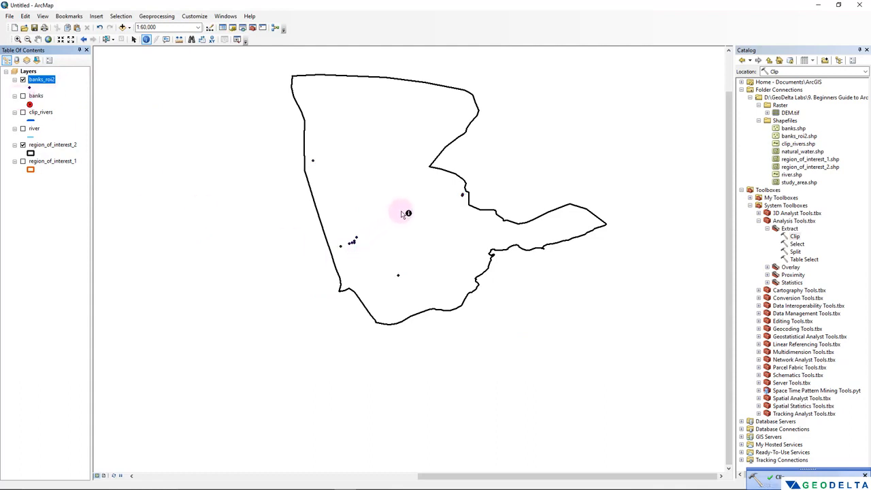
drag(420, 208, 404, 245)
scroll(403, 245, up, 1)
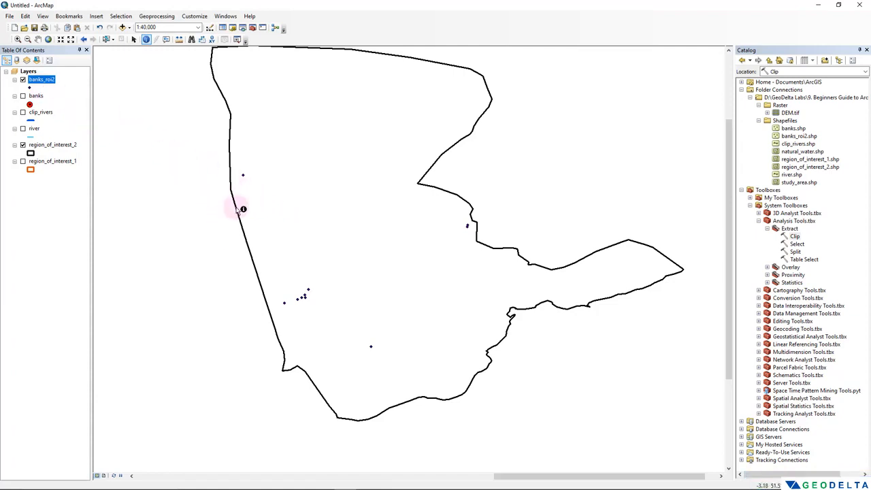
drag(237, 216, 237, 241)
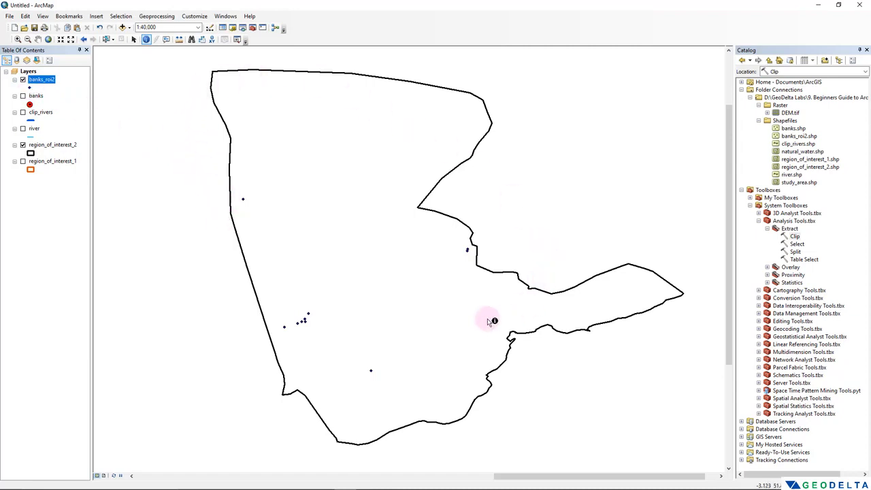
Change the banks_roi2 point symbol to Triangle 1 in bright pink
click(30, 88)
mouse_move(160, 204)
mouse_down()
mouse_move(159, 232)
mouse_move(159, 208)
mouse_up()
click(115, 216)
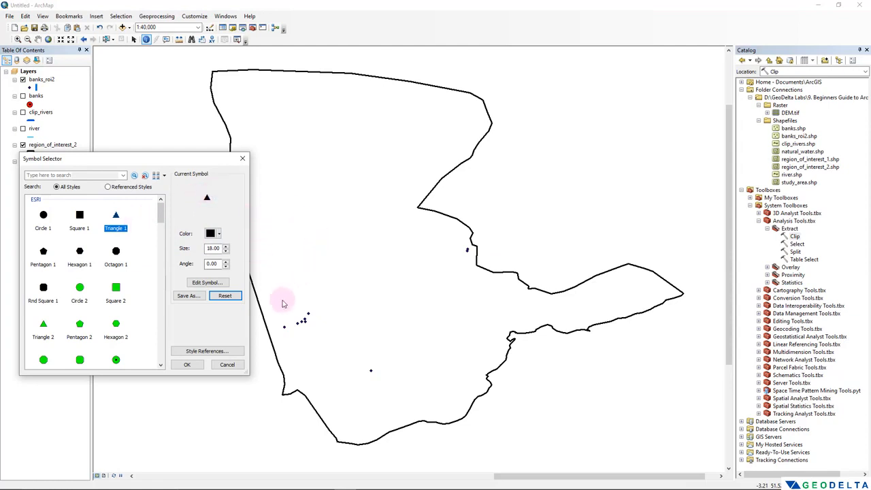
click(219, 235)
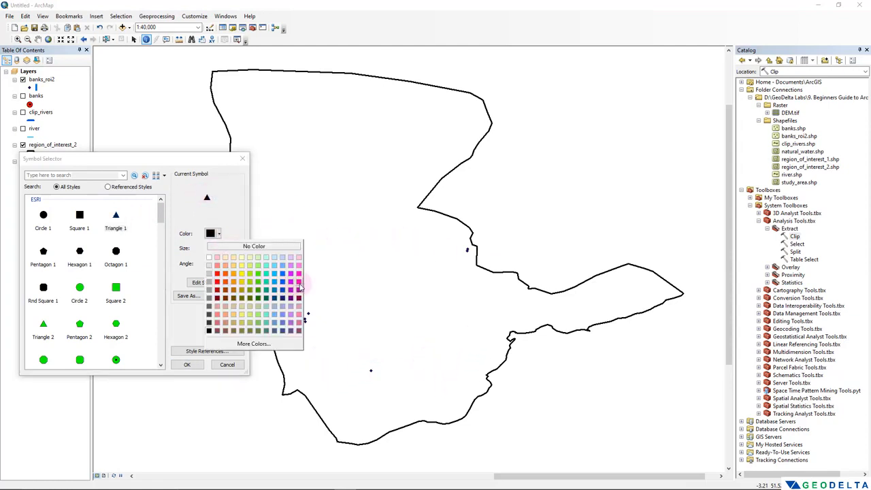
click(299, 284)
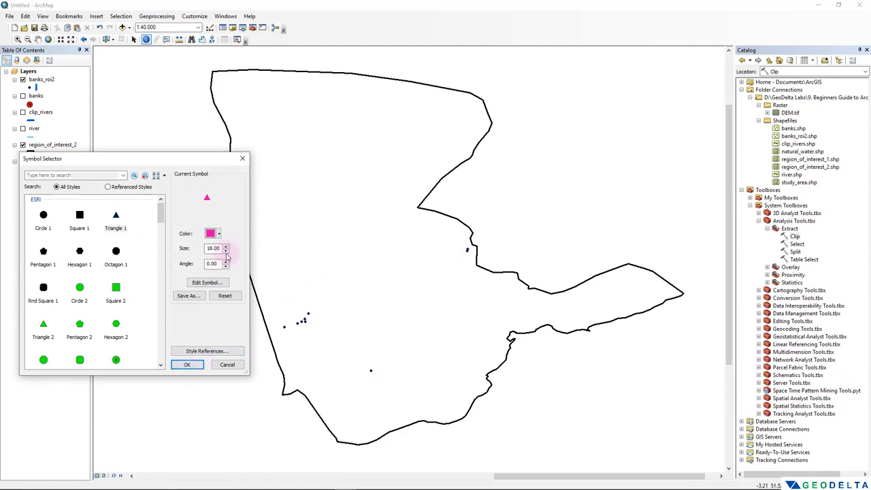
click(187, 365)
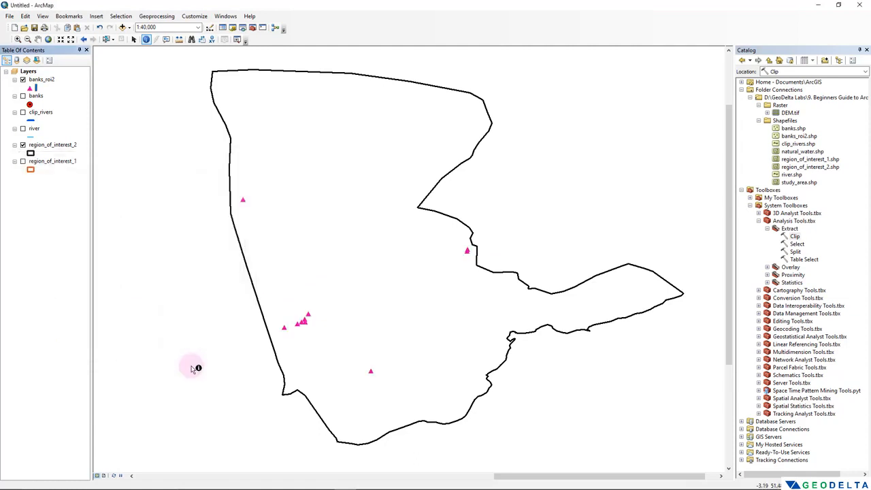
Label the banks_roi2 features by the name field in bold text and examine the labels on the map
click(42, 80)
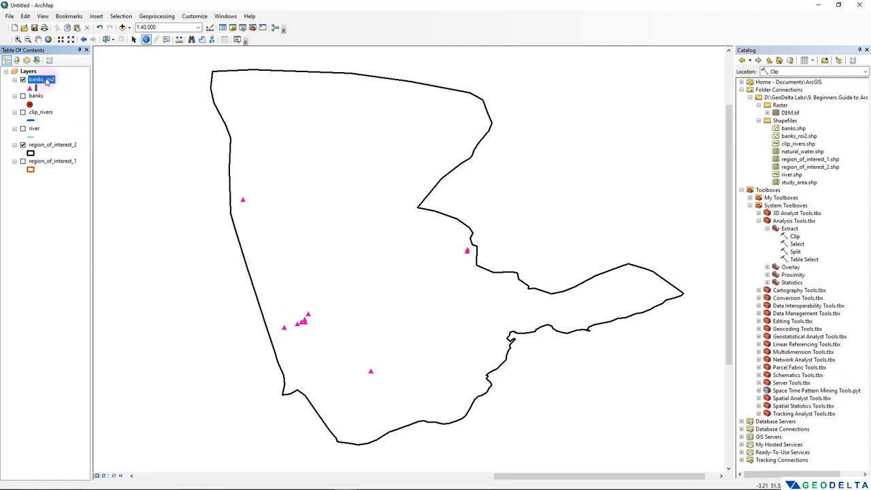
right_click(45, 80)
click(109, 266)
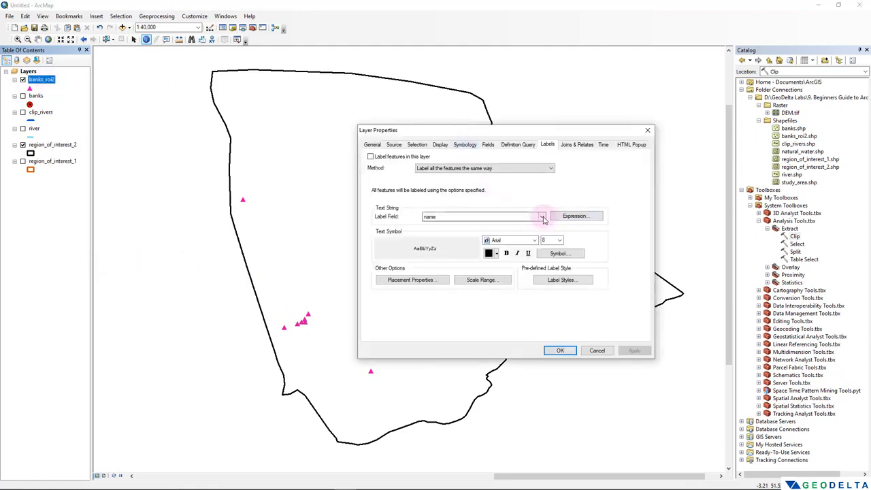
click(541, 217)
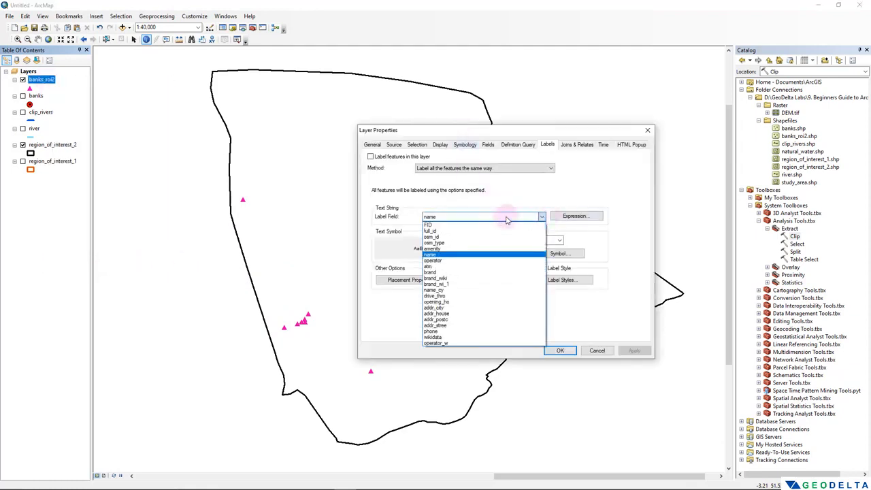
click(441, 257)
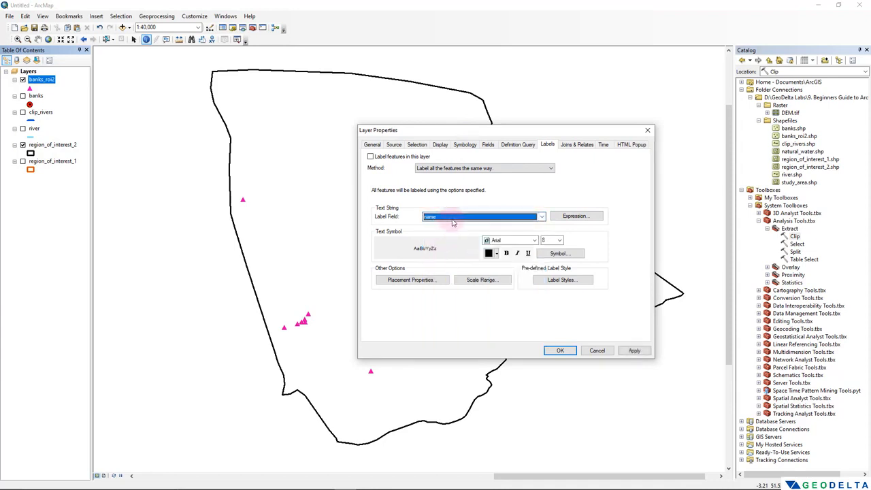
click(505, 253)
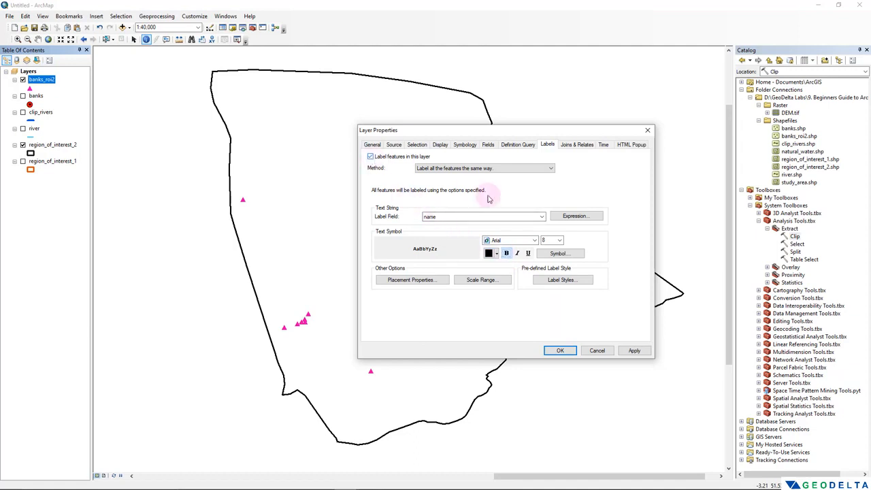
click(518, 253)
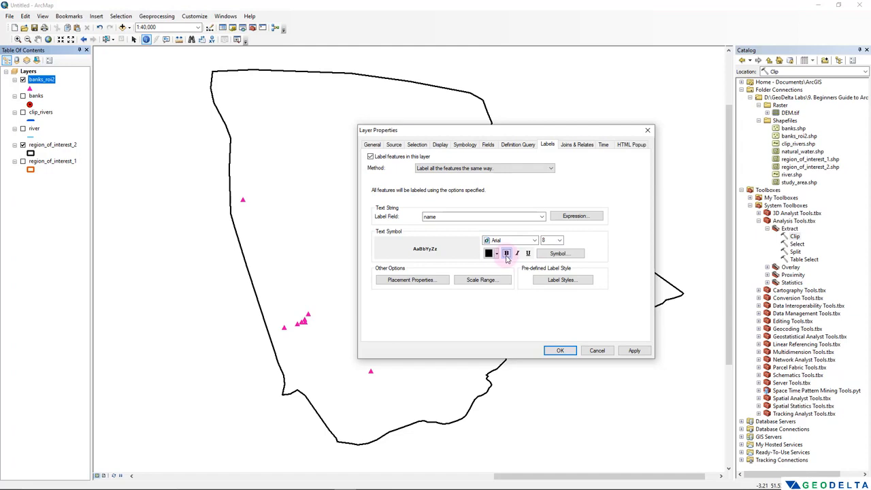
click(634, 351)
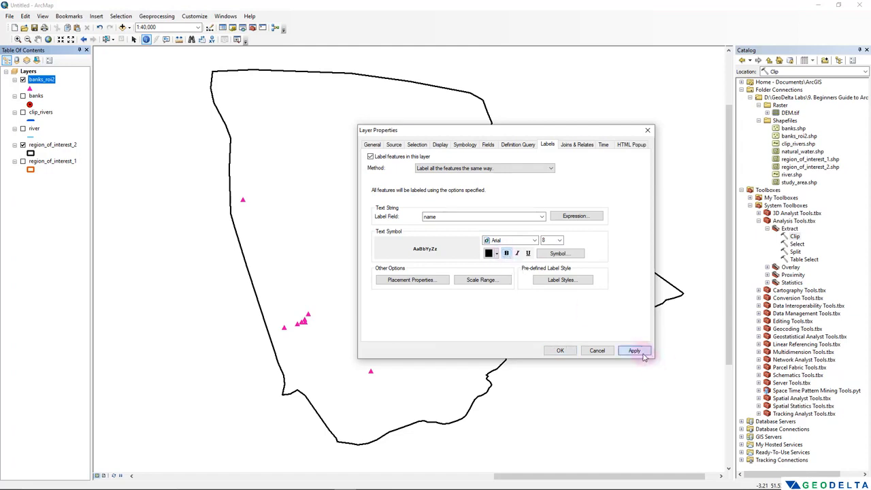
click(560, 350)
scroll(424, 268, up, 1)
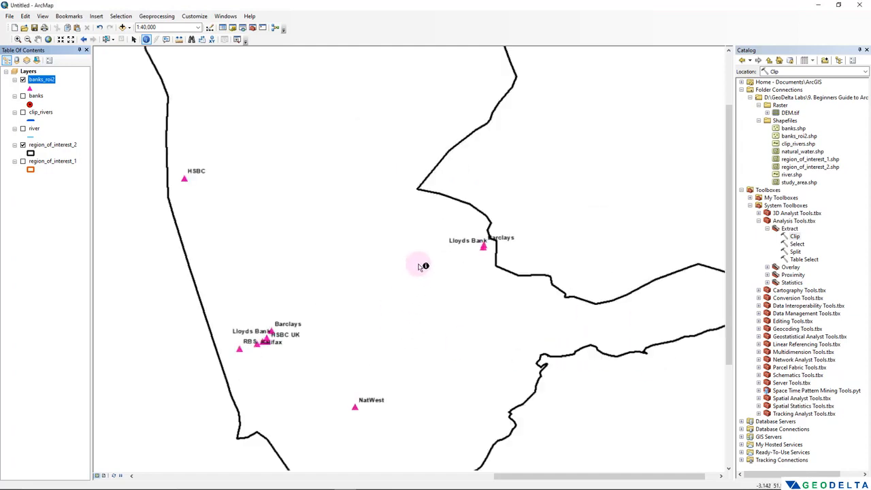
scroll(424, 279, down, 1)
scroll(388, 346, up, 1)
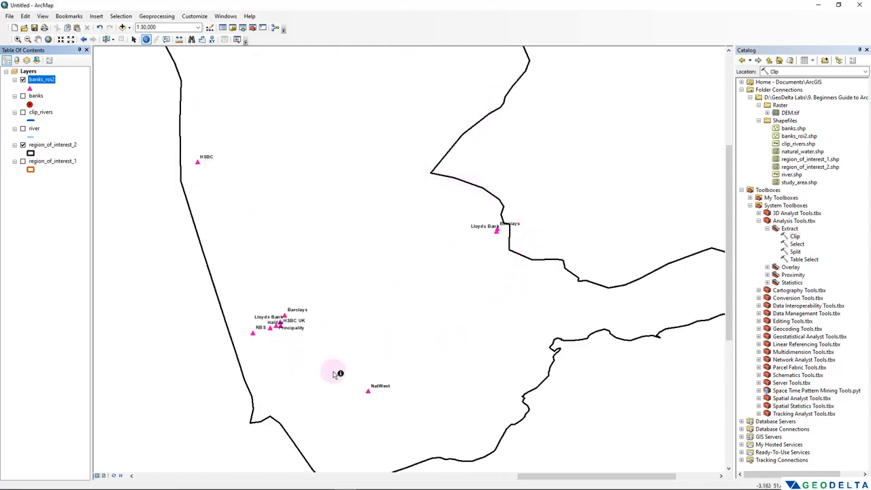
Review the labelled banks_roi2 points within region_of_interest_2, and hide the banks_roi2 layer
scroll(519, 355, down, 2)
scroll(504, 351, up, 1)
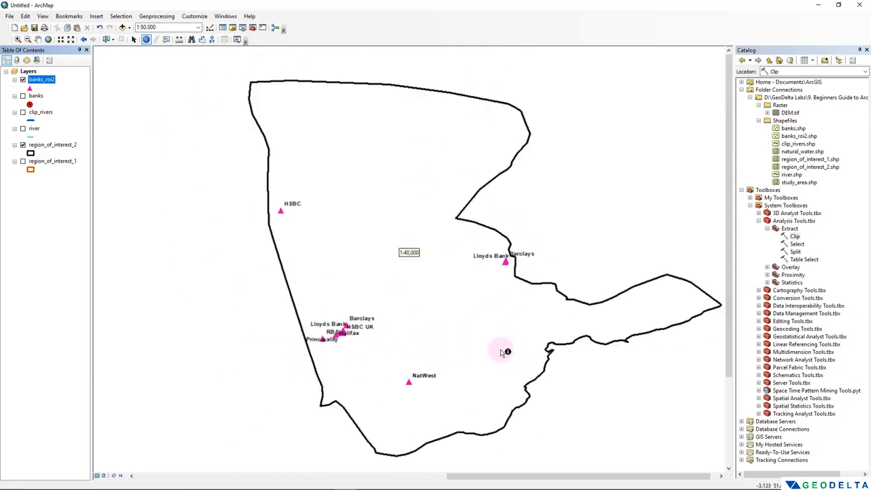
drag(500, 350, 476, 342)
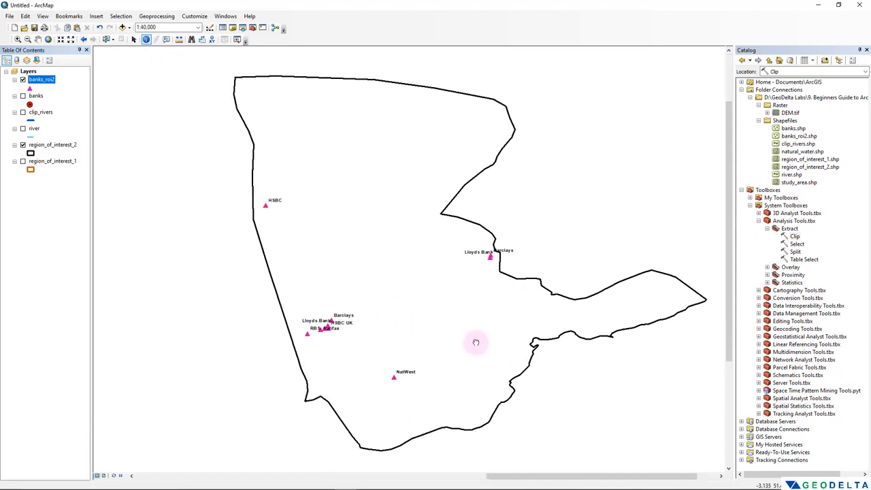
click(22, 80)
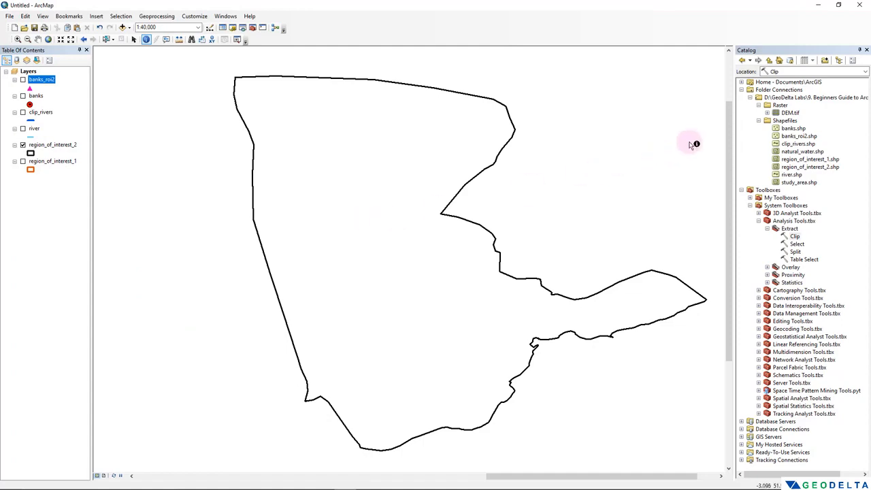
Collapse Toolboxes in the Catalog, locate banks_roi2.shp and clip_rivers.shp, and refresh the Shapefiles folder
click(741, 190)
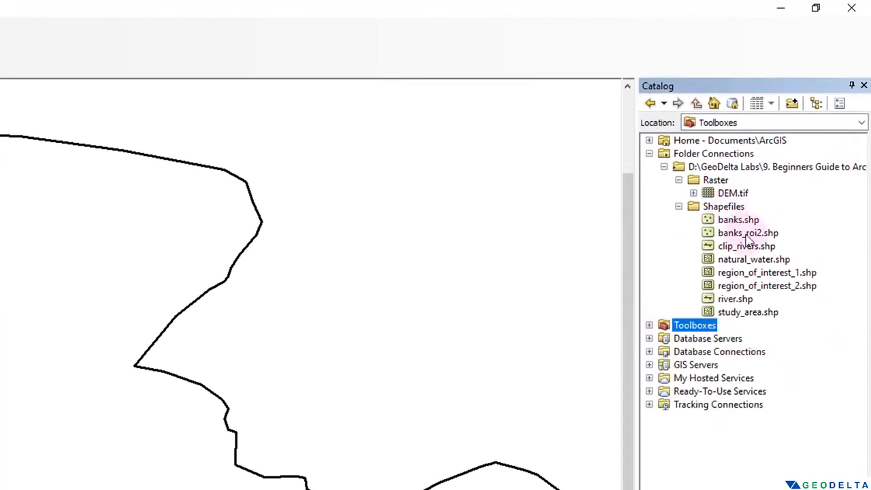
click(747, 235)
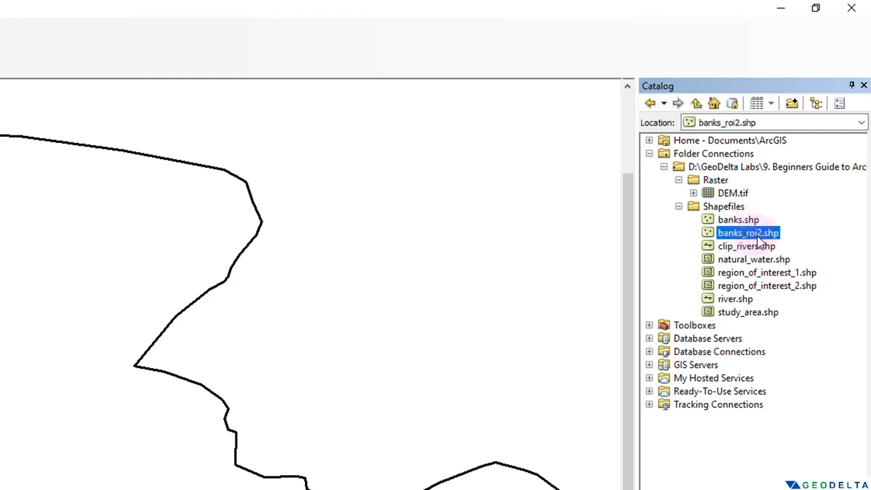
click(756, 391)
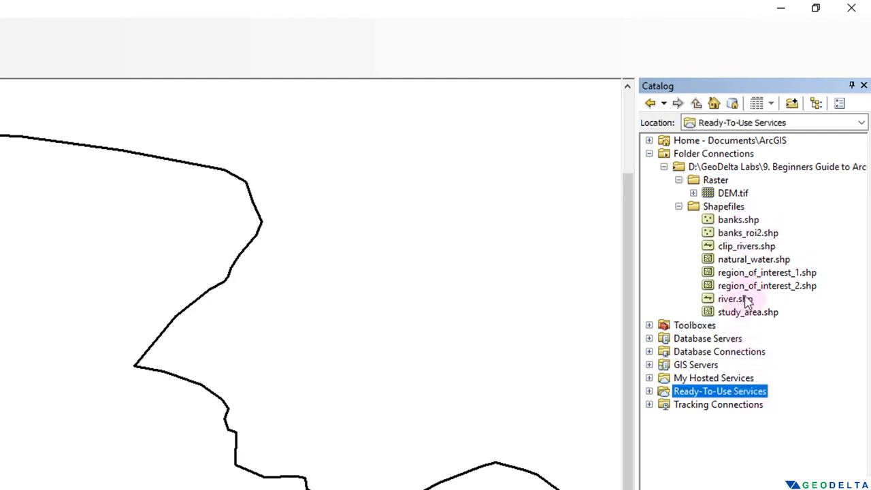
click(745, 249)
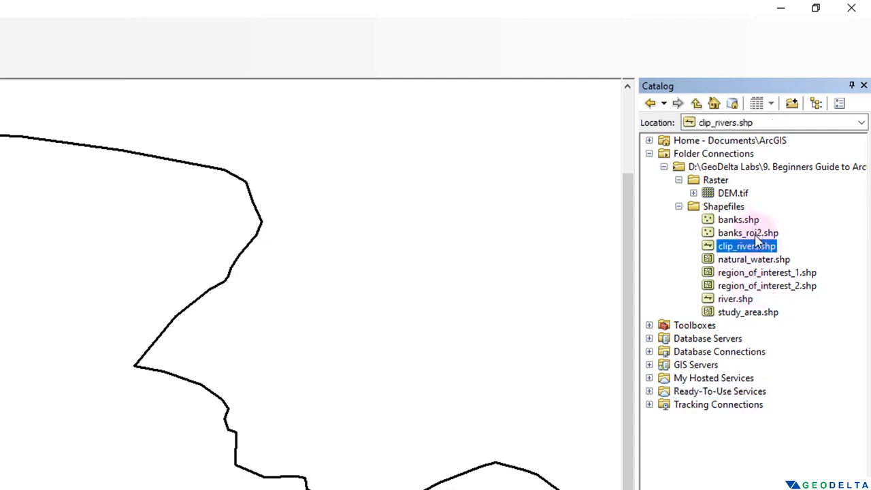
click(726, 209)
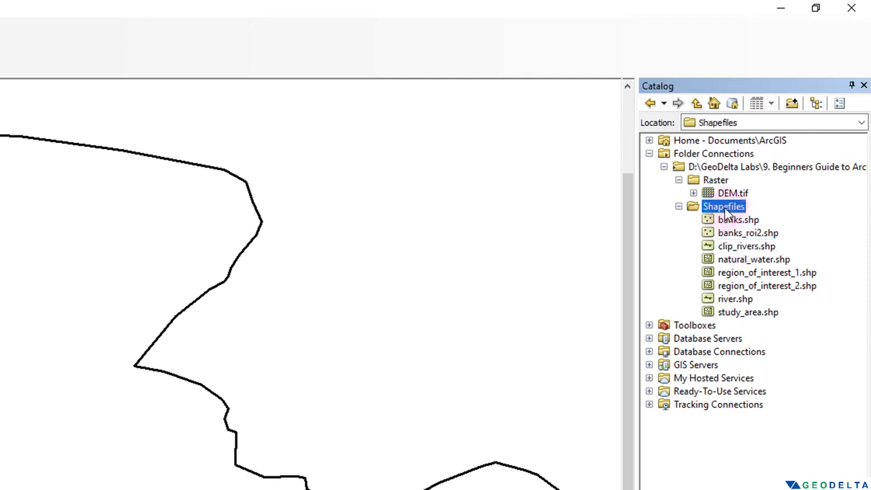
right_click(727, 213)
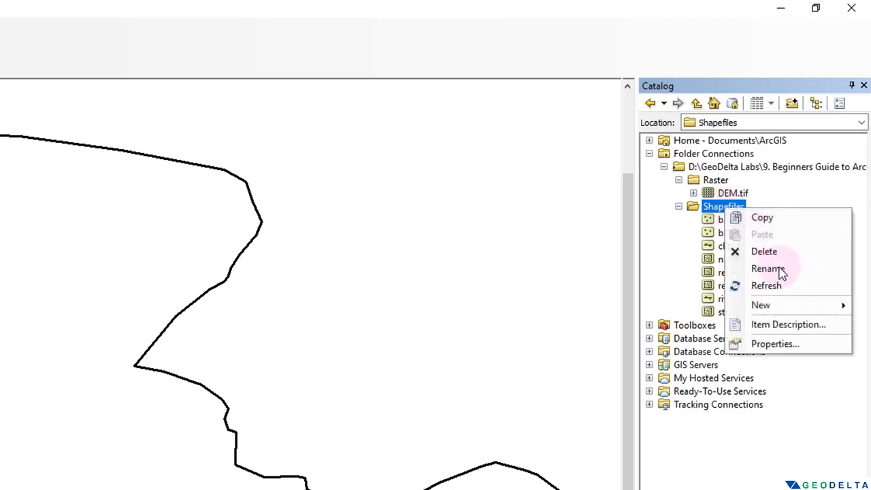
click(767, 286)
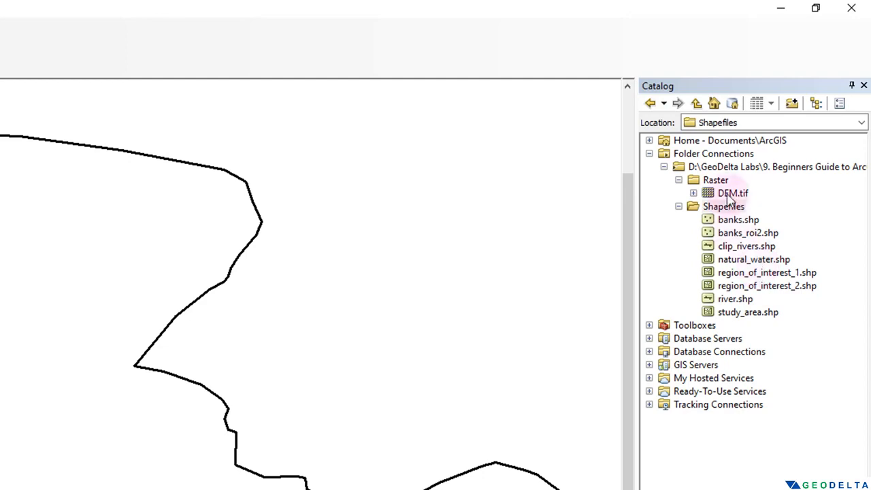
Switch to File Explorer, examine the banks_roi2 component files in the Shapefiles folder, and close the window
click(691, 207)
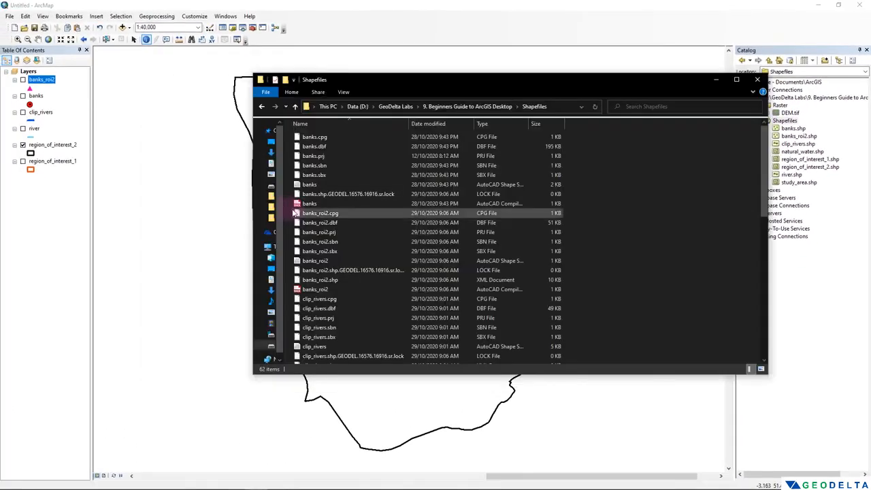
click(310, 217)
drag(310, 219, 346, 284)
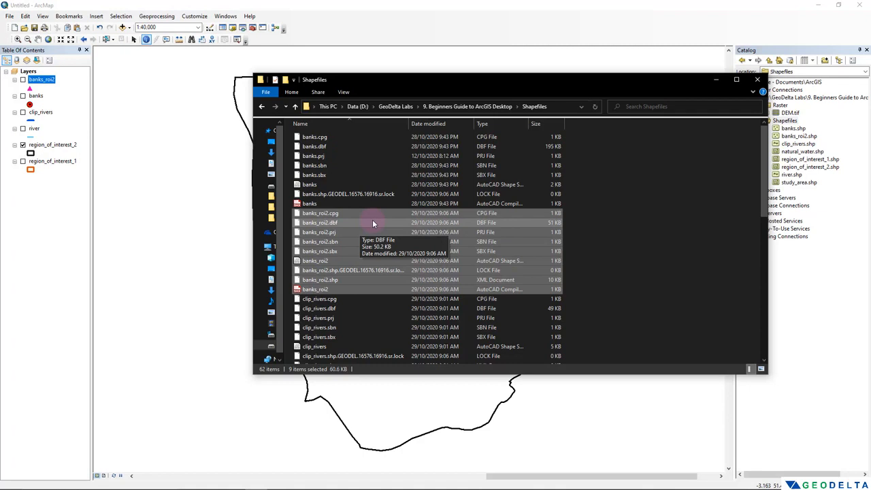
click(628, 201)
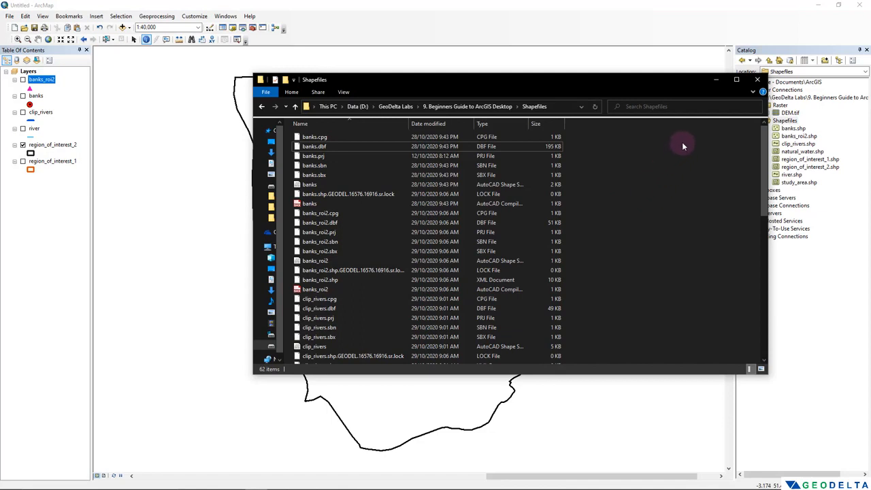
click(757, 79)
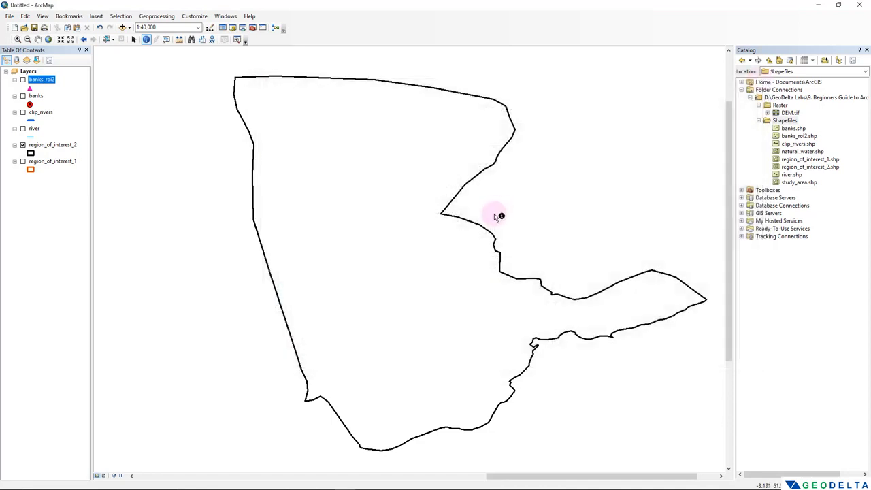
Show the region_of_interest_1 layer alongside region_of_interest_2 and examine where the two polygons overlap
scroll(496, 217, up, 2)
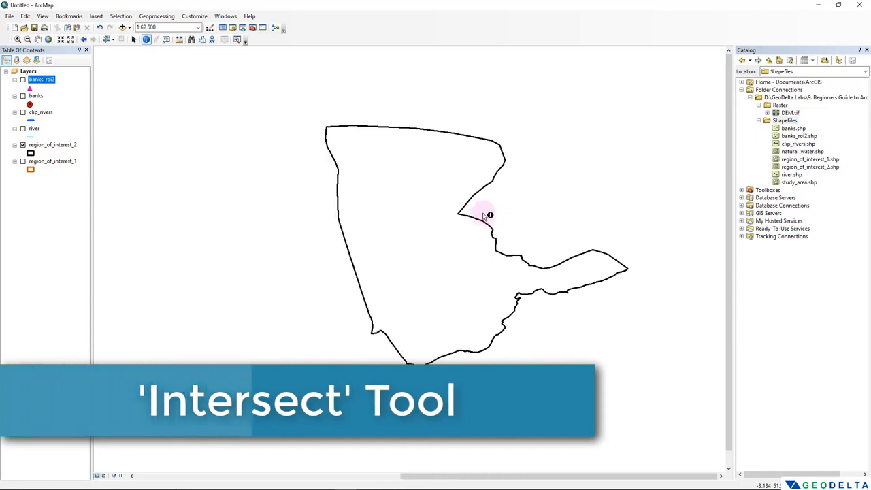
click(23, 162)
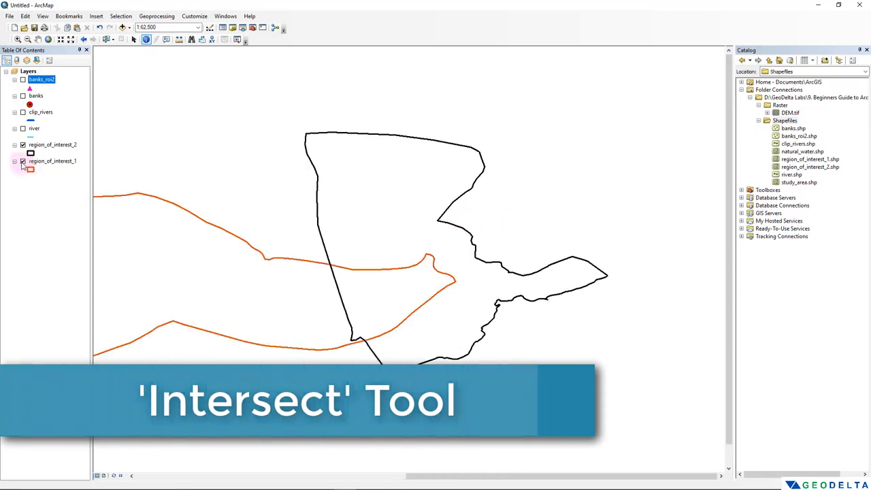
drag(377, 197, 379, 196)
scroll(427, 177, down, 1)
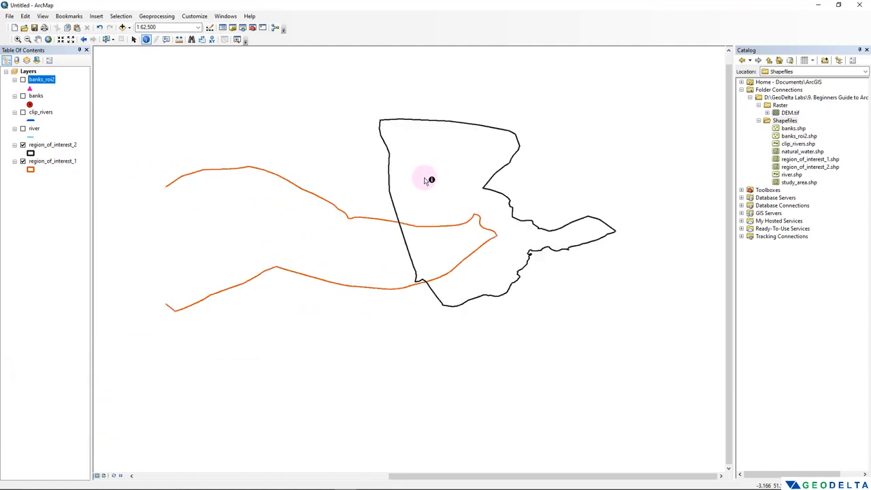
drag(427, 179, 446, 203)
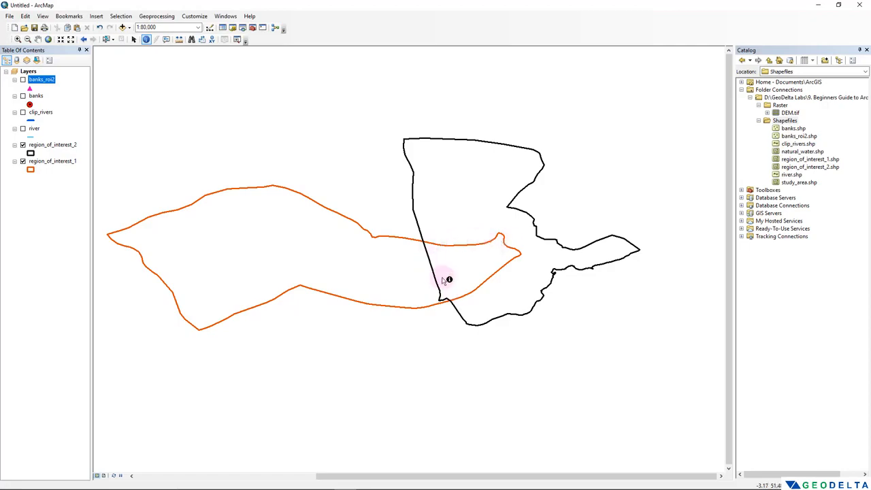
Search for the intersect tool and locate Intersect (Analysis) within the Overlay toolset of Analysis Tools
click(242, 29)
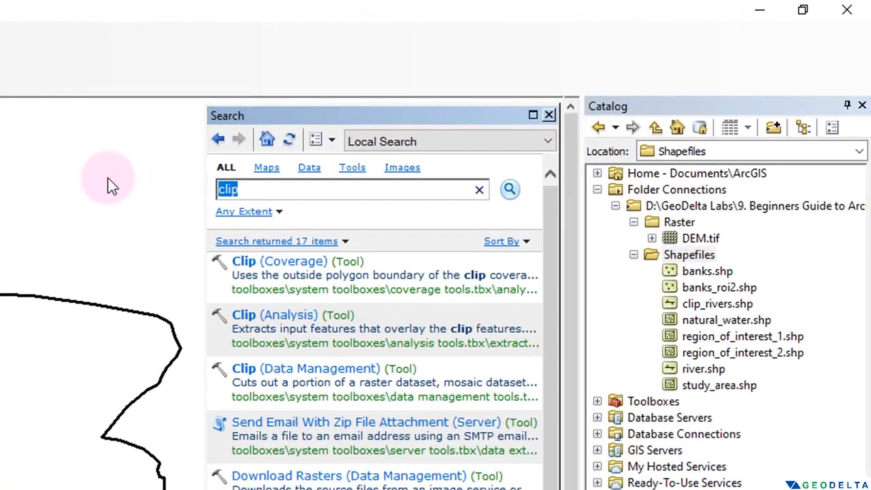
text(interse)
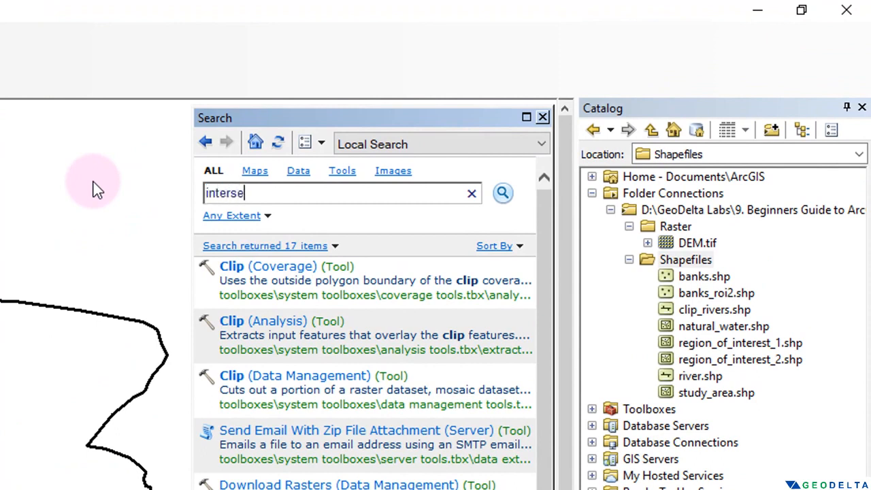
text(ct)
key(Return)
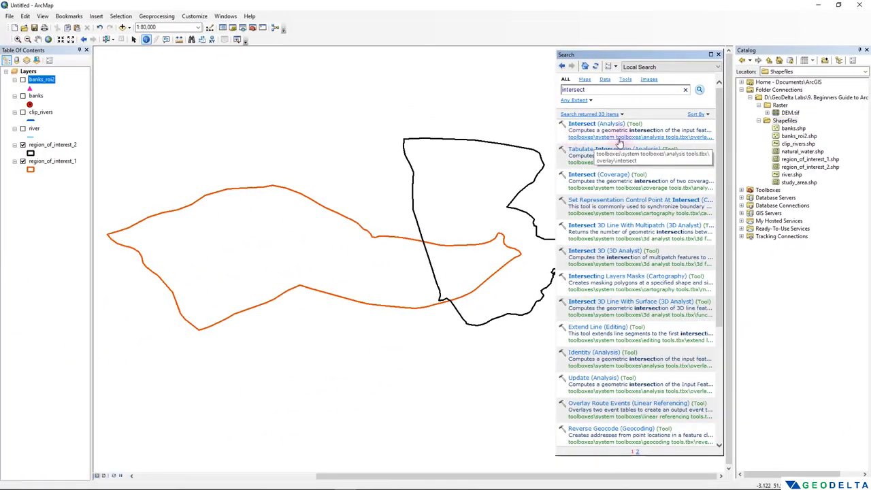
click(619, 139)
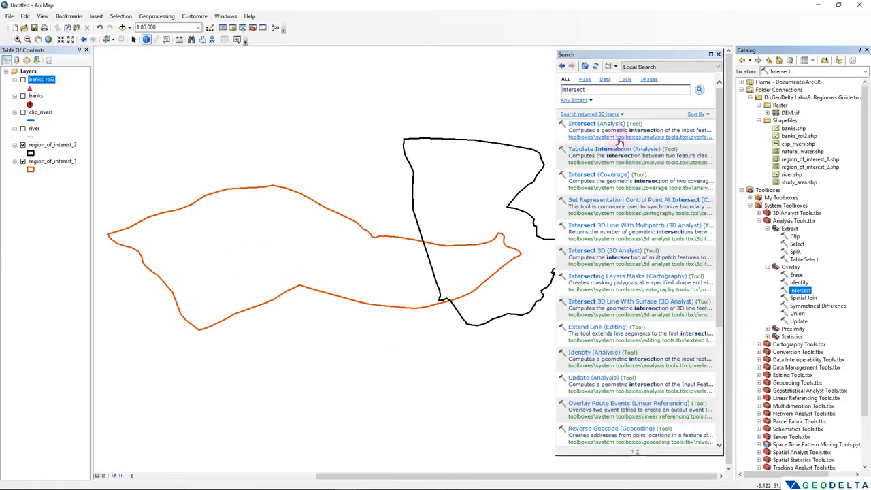
click(767, 229)
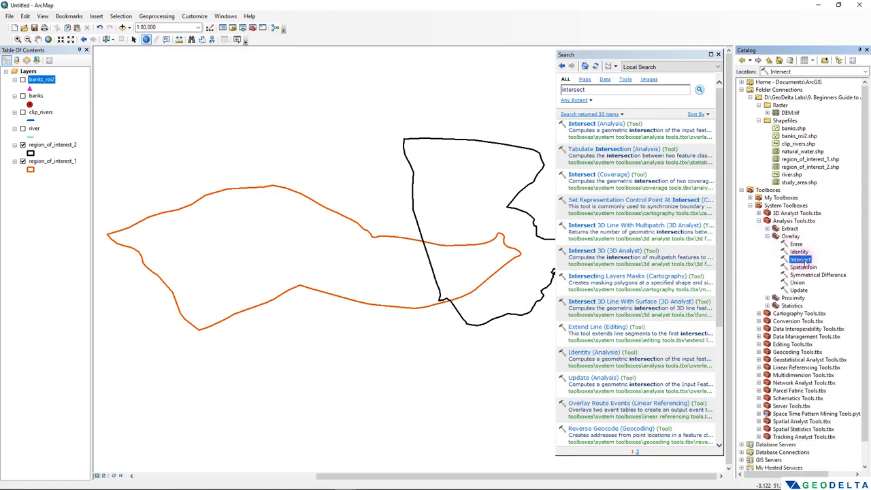
Open the Intersect (Analysis) tool and add region_of_interest_1 and region_of_interest_2 as its input features
click(742, 190)
drag(734, 124, 752, 129)
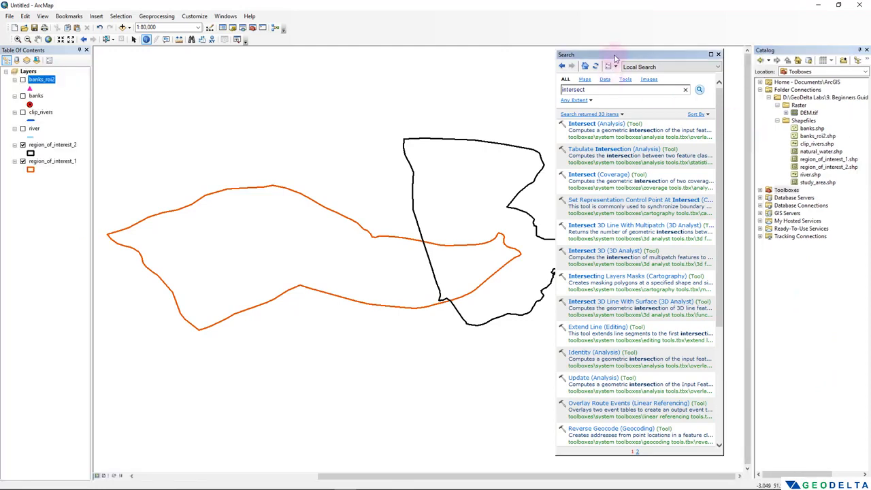
drag(615, 59, 637, 60)
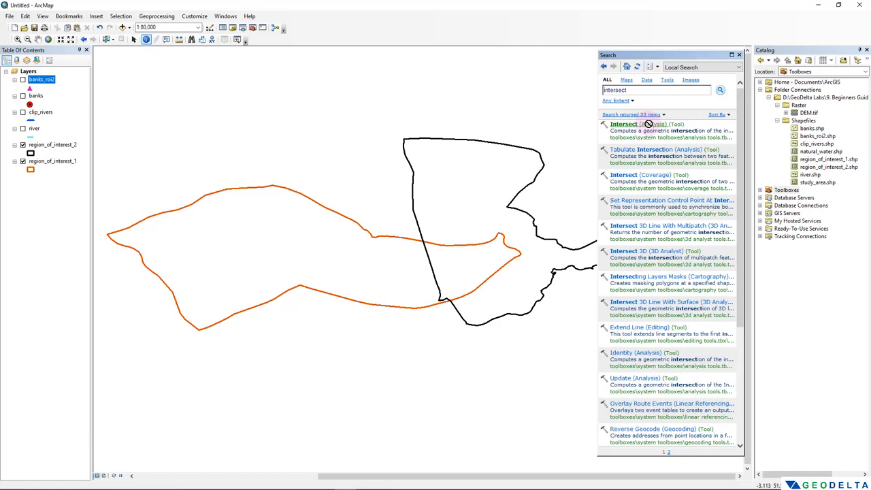
click(649, 127)
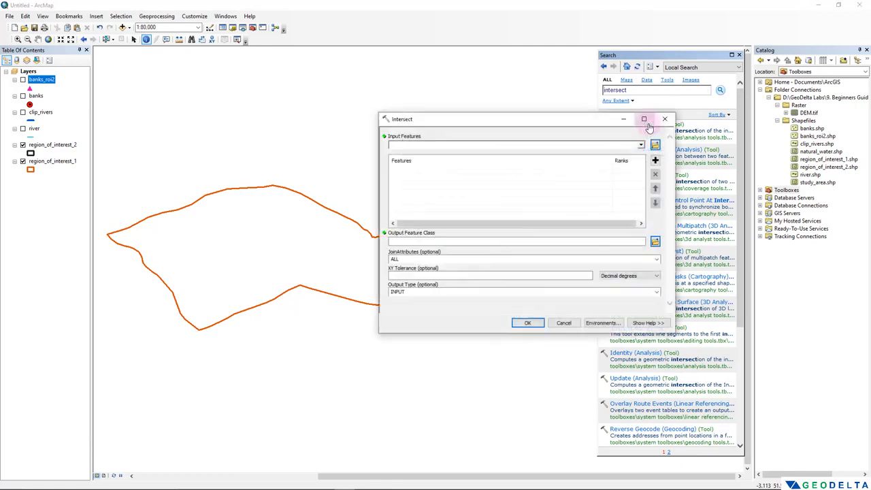
drag(619, 91, 284, 156)
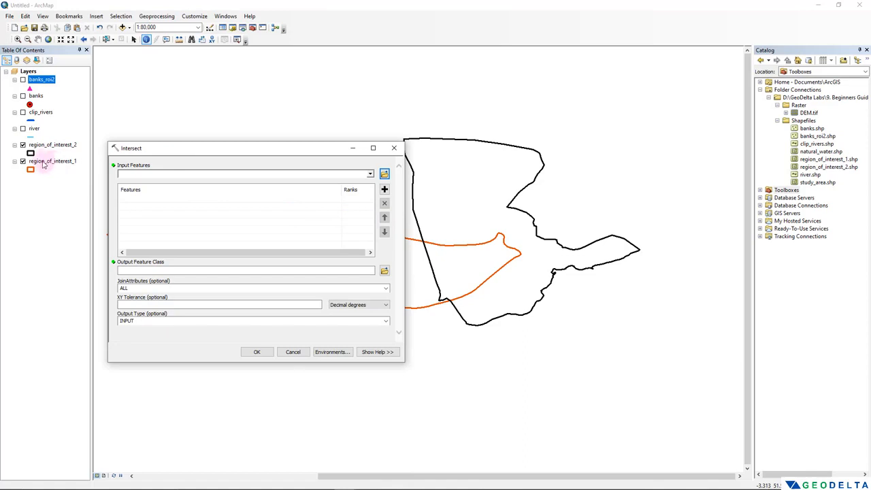
drag(42, 165, 138, 176)
drag(49, 145, 140, 177)
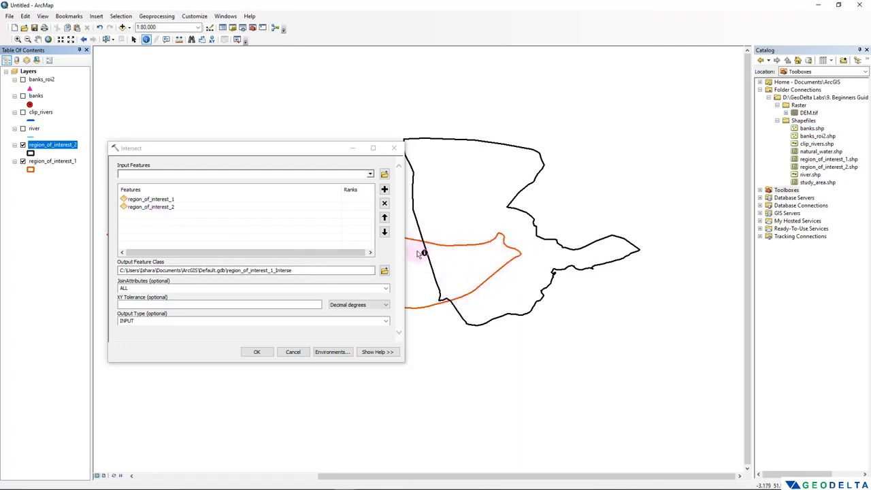
Save the intersect output as roi_common in the Shapefiles folder and run the tool
click(385, 270)
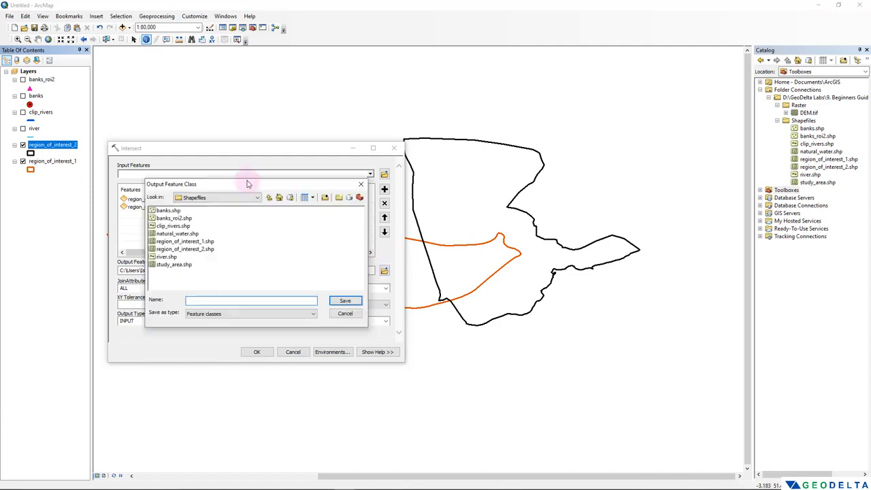
drag(231, 228, 234, 277)
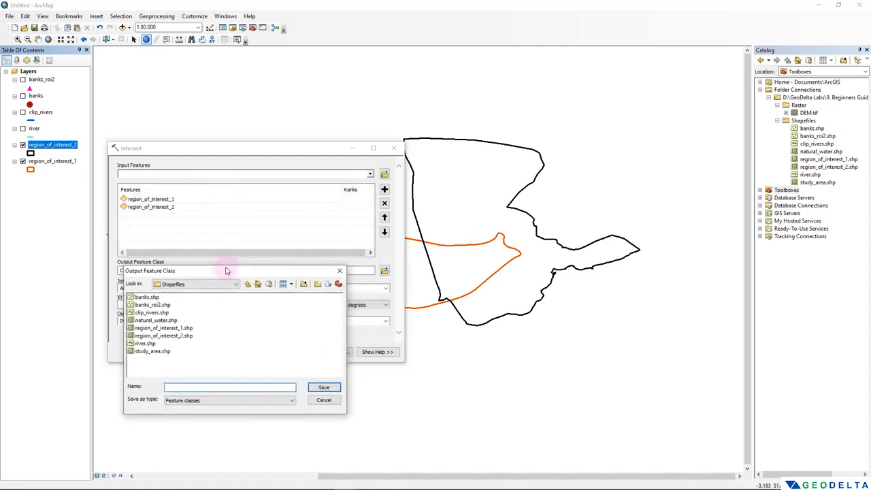
click(192, 399)
click(193, 388)
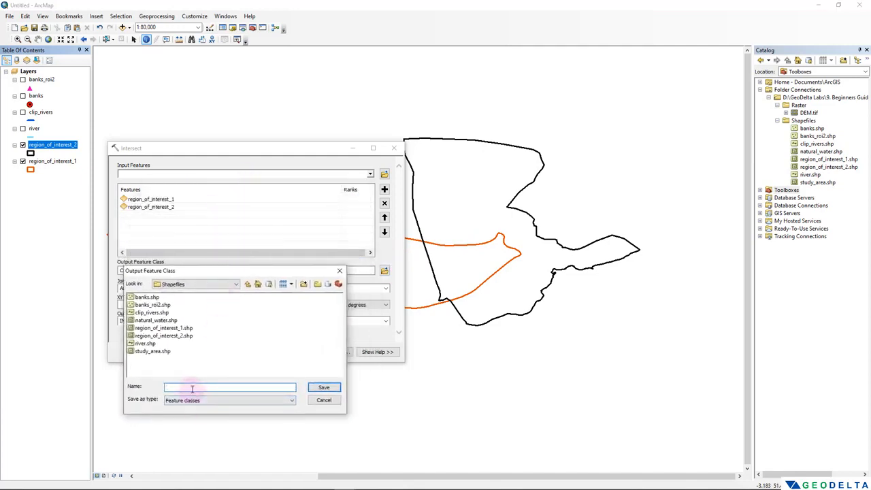
text(roiu)
click(333, 391)
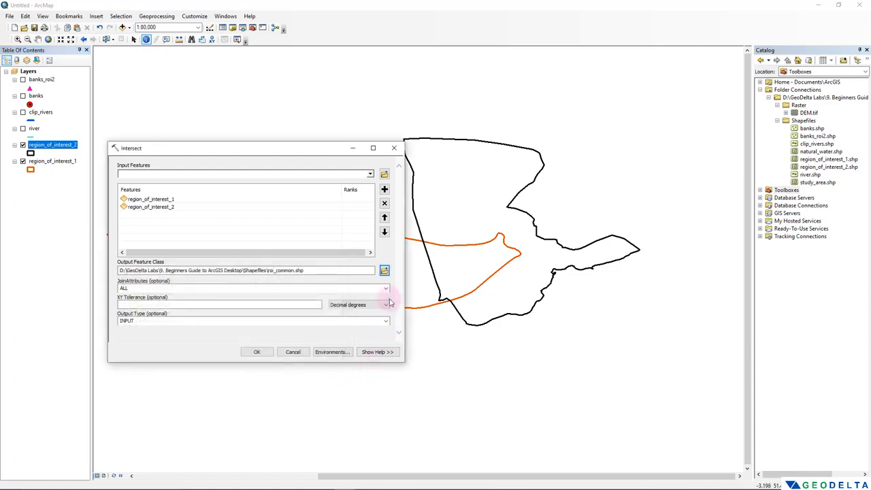
click(256, 352)
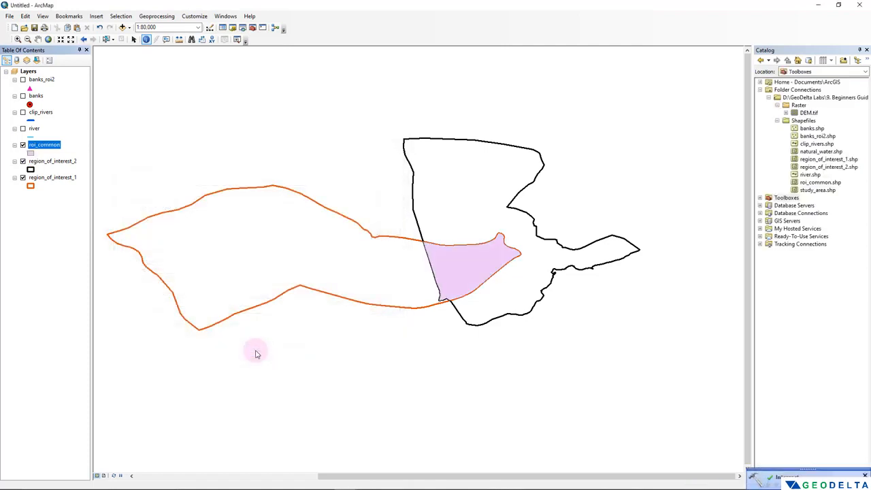
Open the attribute table of roi_common and examine its polygon record
right_click(47, 148)
click(78, 172)
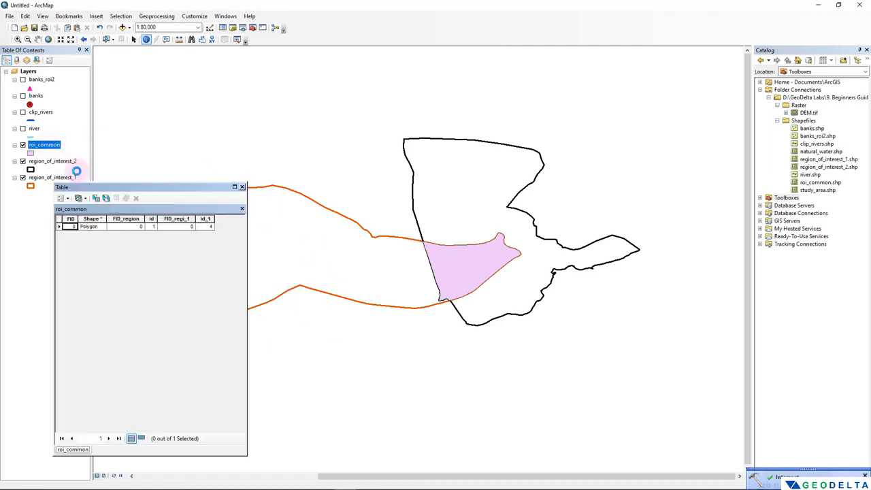
click(92, 225)
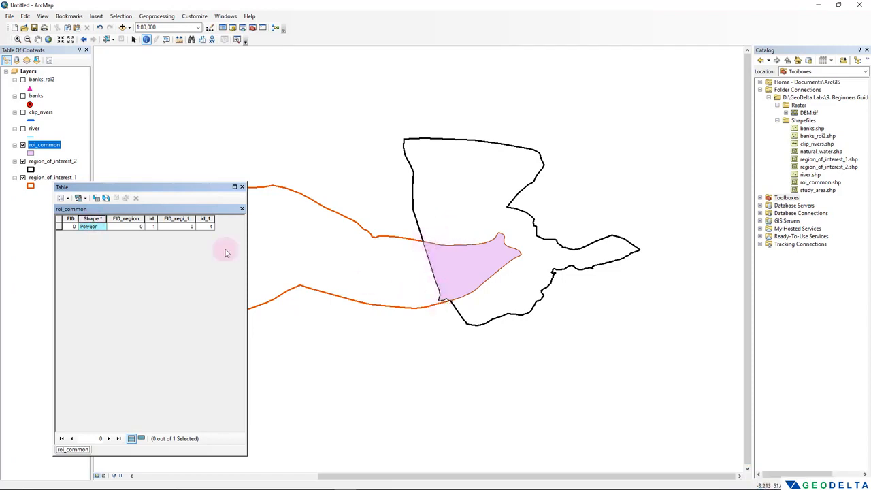
Highlight the roi_common polygon on the map from its table record, and close the attribute table with the selection cleared
click(58, 226)
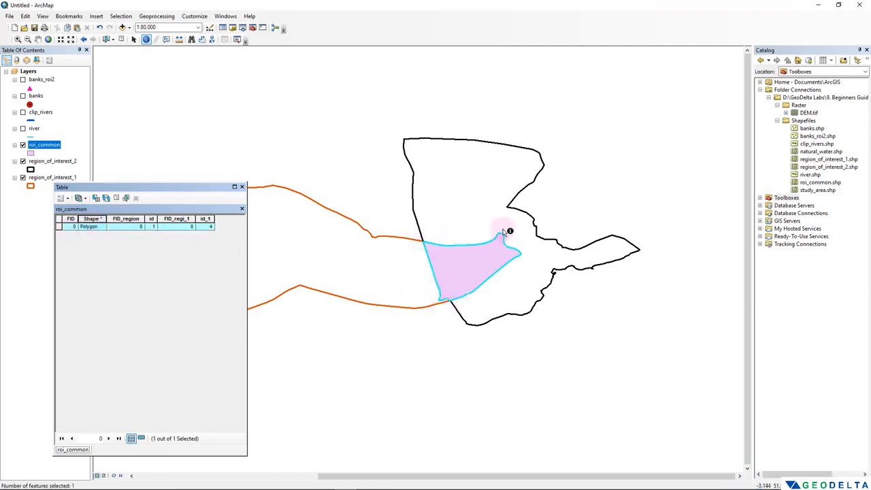
click(119, 197)
click(242, 187)
Hide region_of_interest_2 and region_of_interest_1 to view the roi_common polygon by itself
click(23, 161)
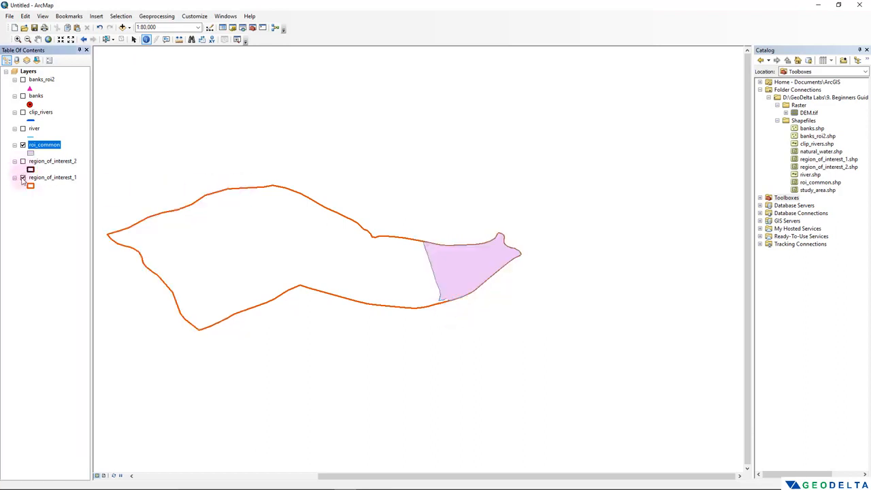
click(23, 177)
scroll(490, 266, up, 4)
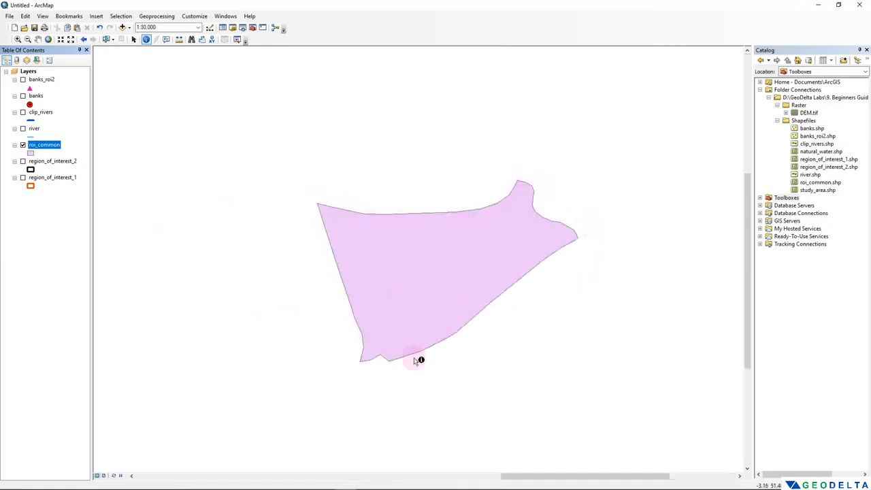
scroll(395, 318, down, 2)
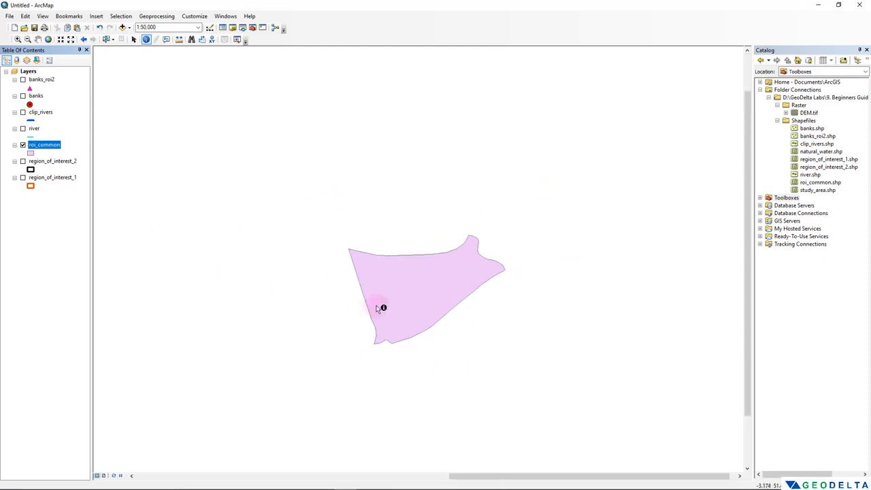
Show the banks layer and examine which bank points fall inside the roi_common polygon
click(23, 96)
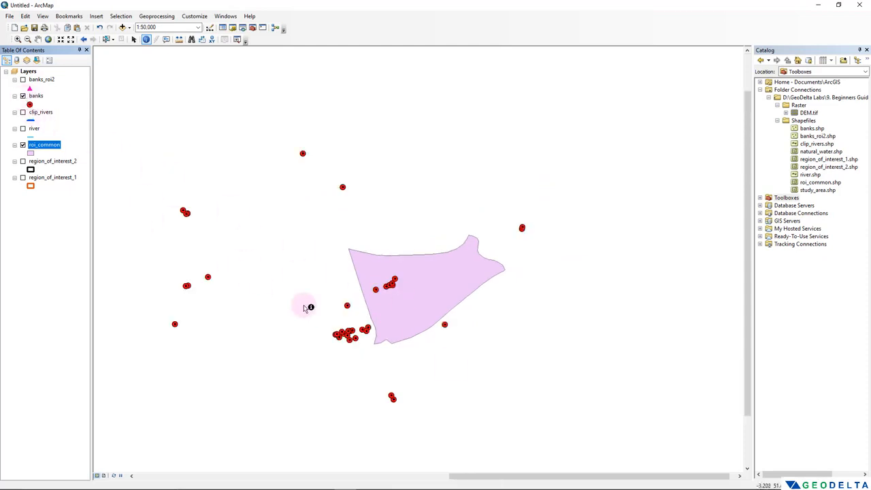
scroll(399, 301, down, 1)
scroll(393, 300, up, 1)
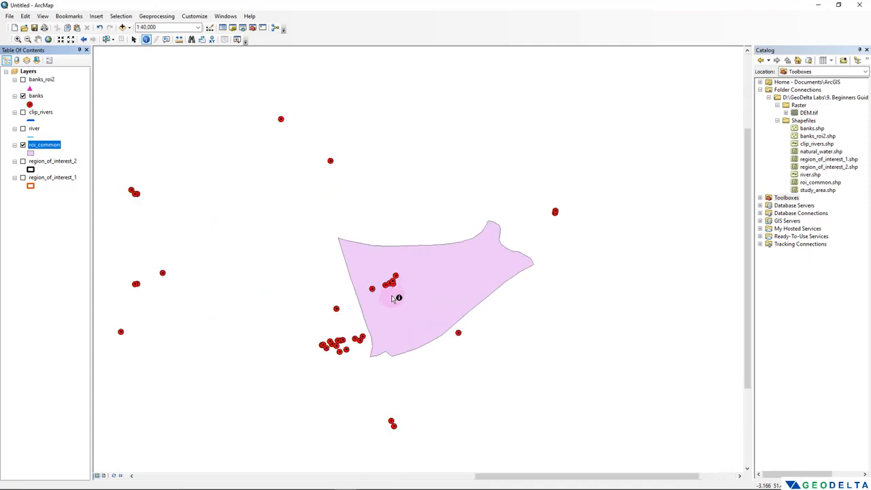
scroll(393, 297, up, 2)
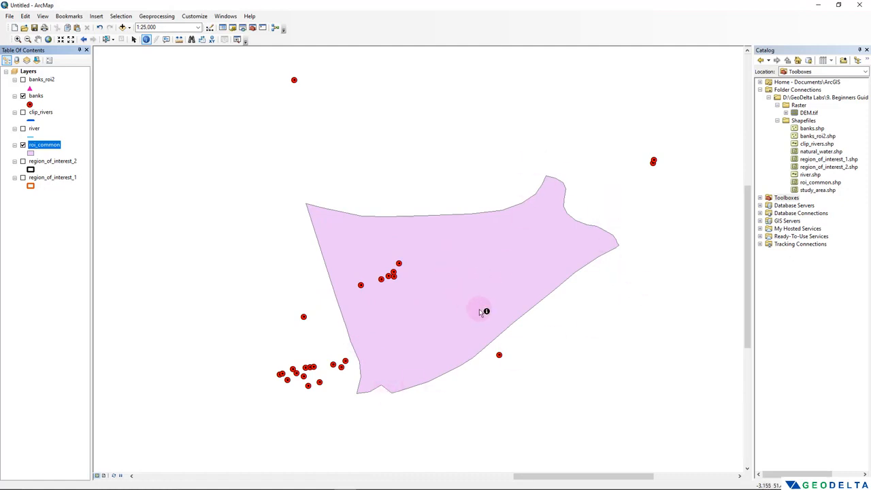
scroll(480, 311, down, 1)
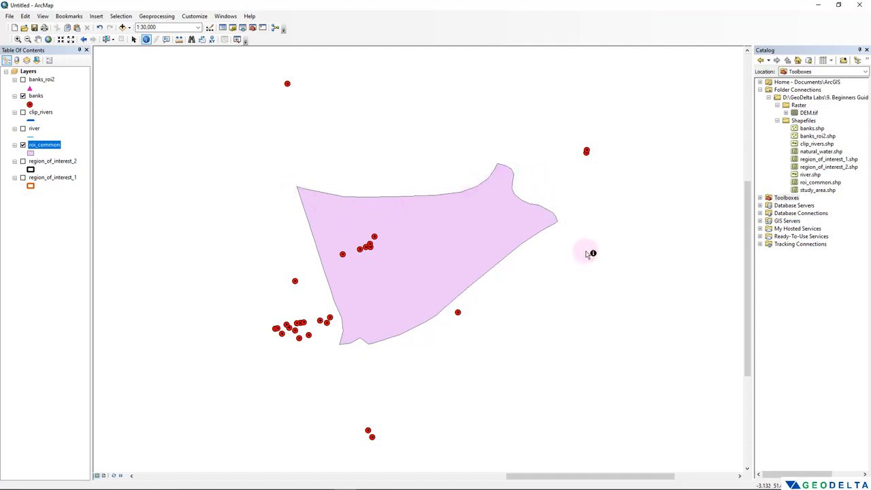
scroll(583, 151, up, 2)
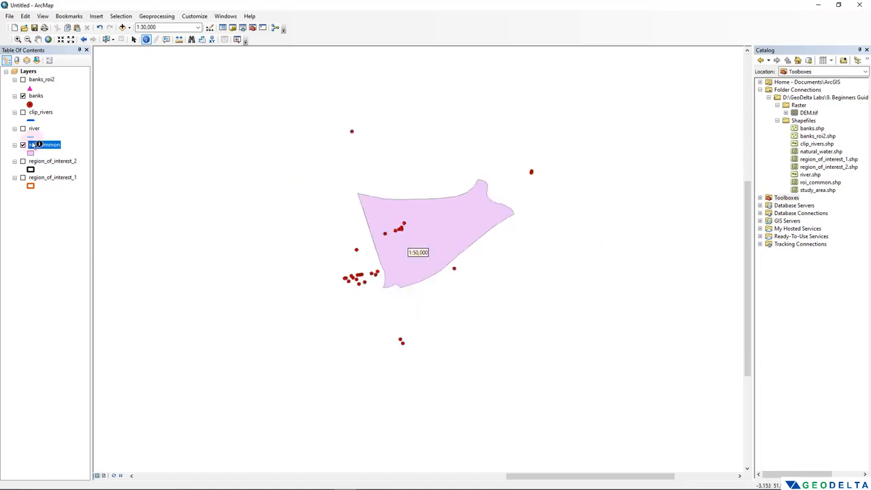
Hide roi_common and banks, and display region_of_interest_2 and region_of_interest_1 again in full extent
click(22, 144)
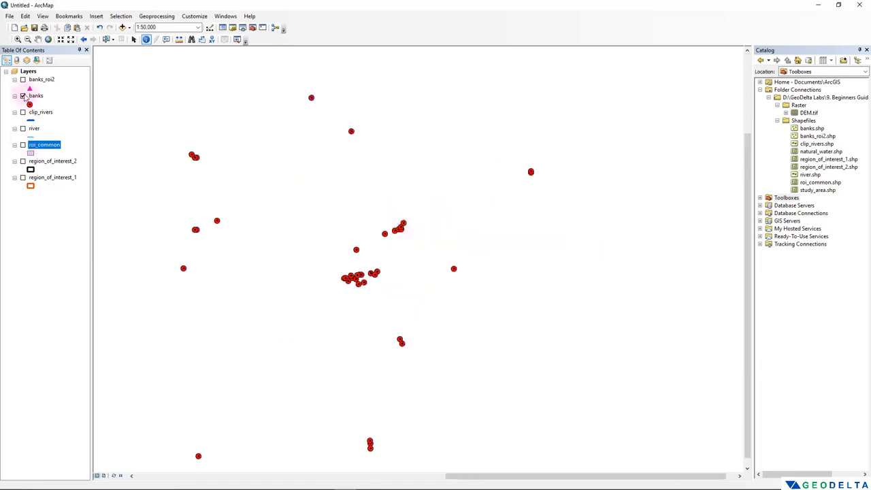
click(22, 96)
click(23, 161)
click(22, 177)
scroll(479, 299, up, 1)
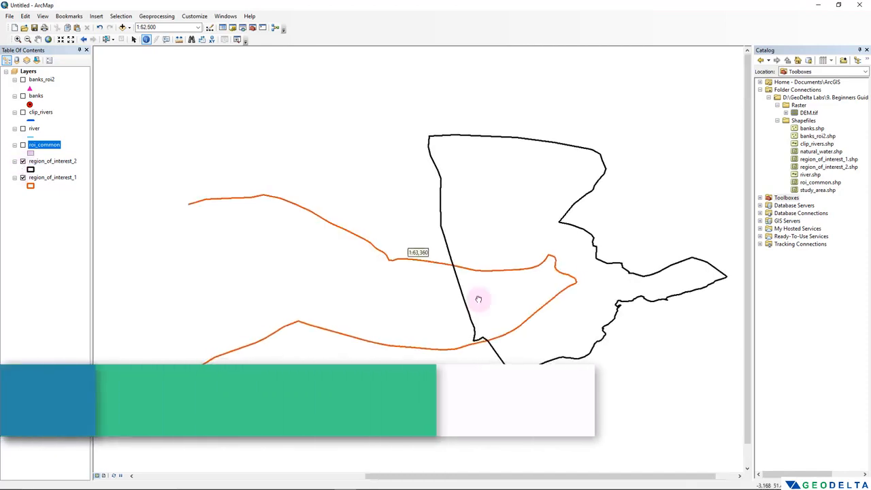
scroll(478, 300, up, 1)
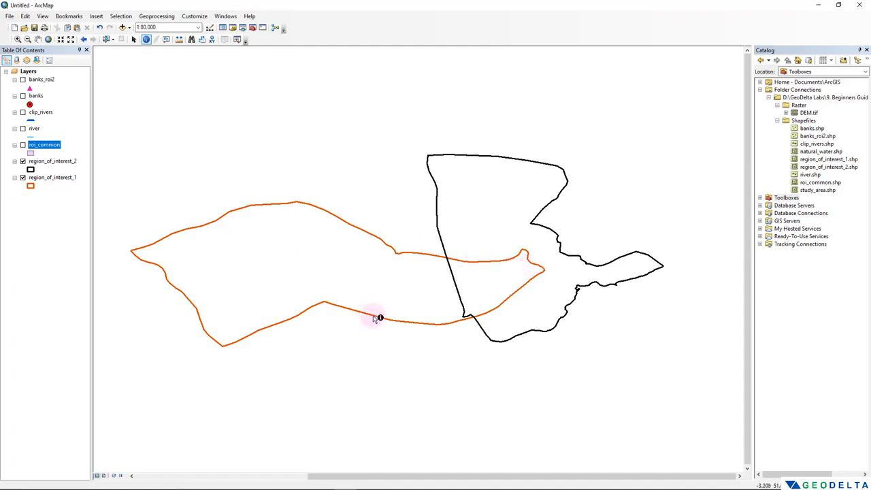
drag(457, 287, 459, 281)
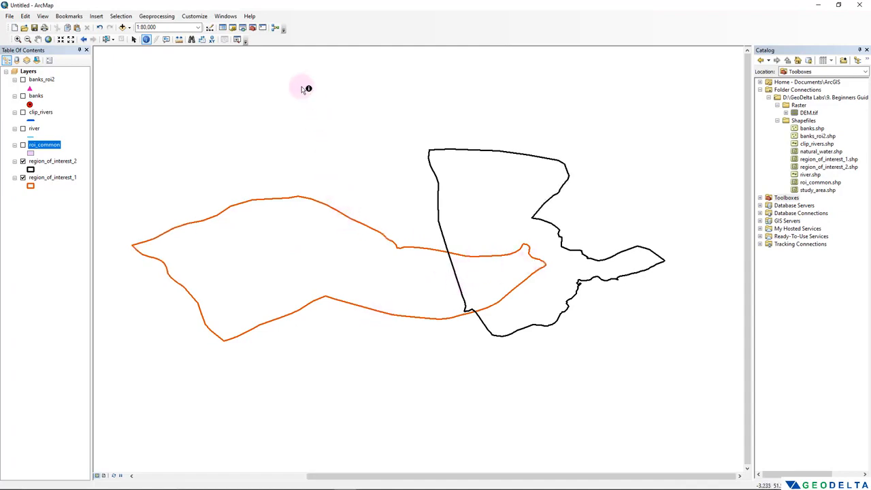
Search for the union geoprocessing tool
click(242, 28)
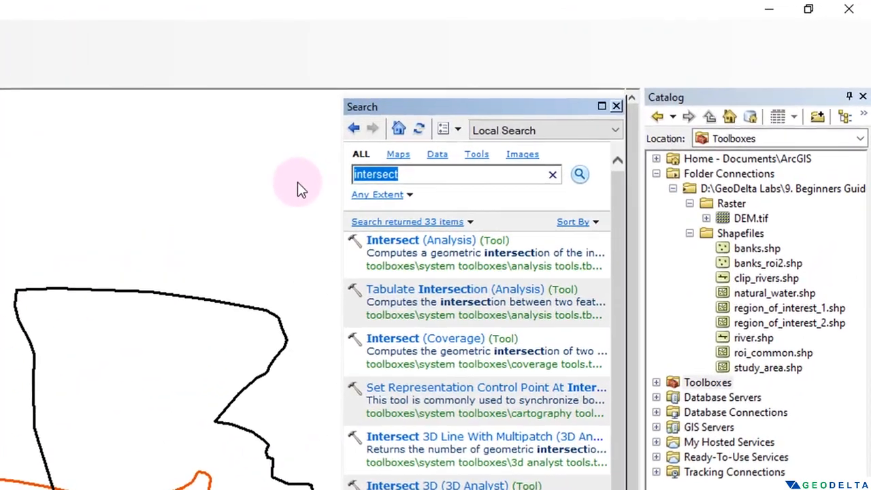
text(union)
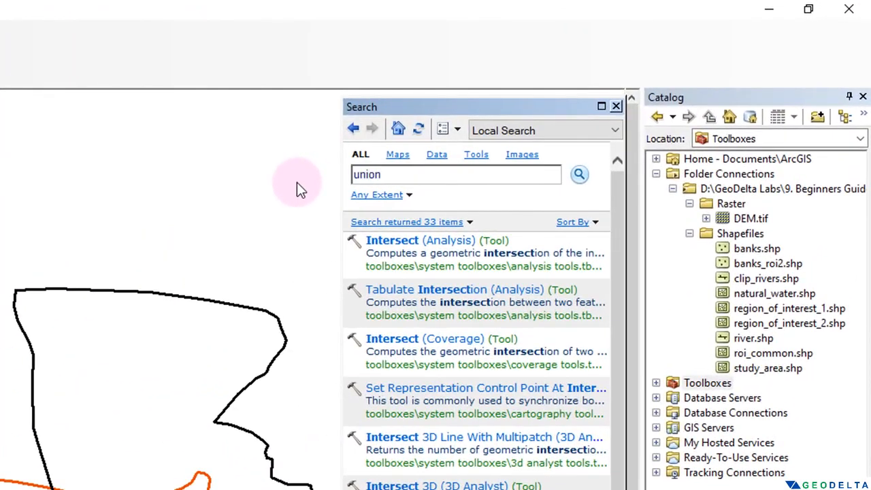
key(Return)
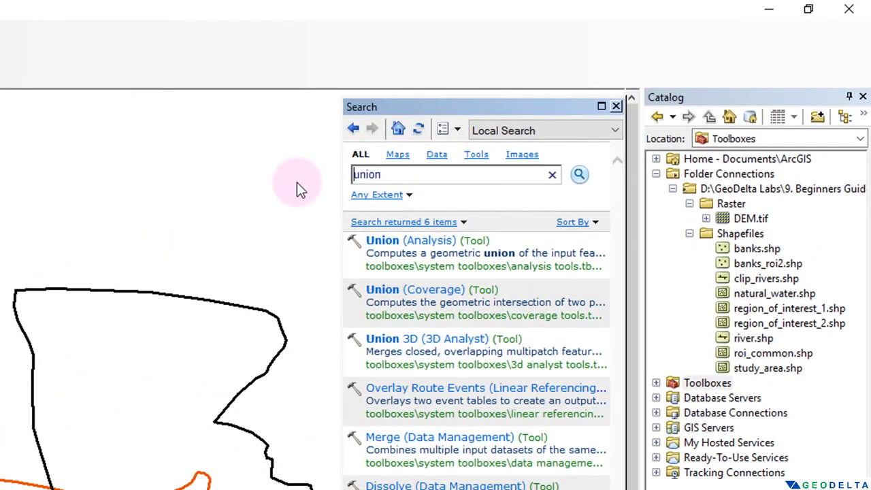
Open the Union (Analysis) tool and add region_of_interest_1 and region_of_interest_2 as its input features
click(418, 244)
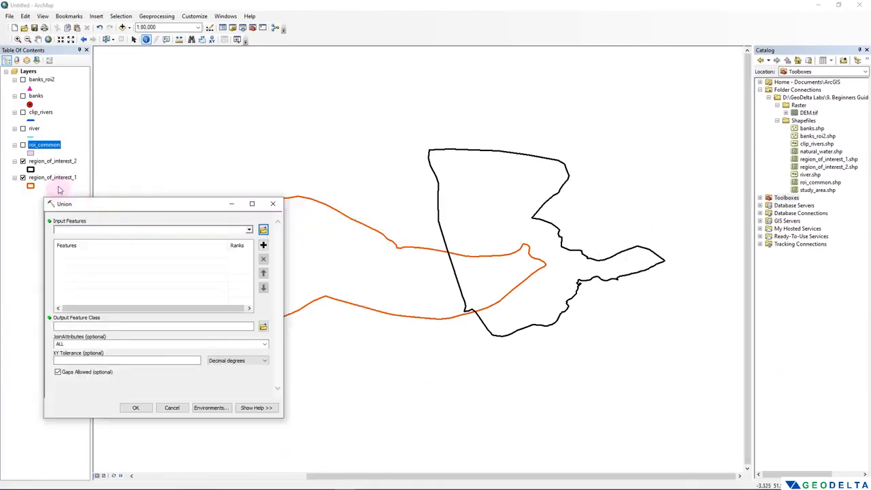
drag(54, 177, 83, 232)
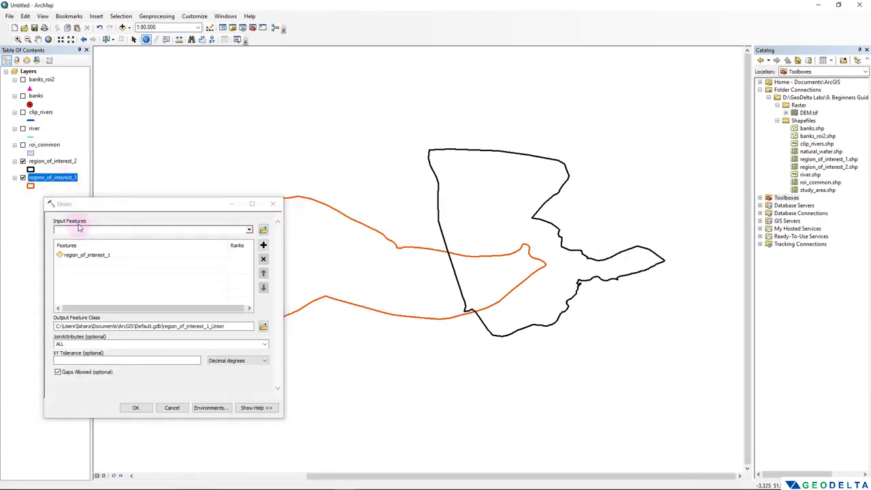
drag(54, 161, 88, 233)
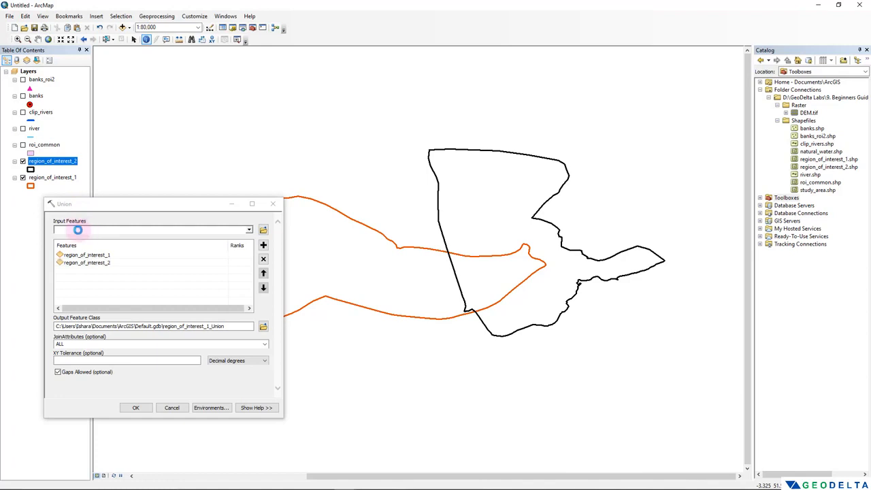
Save the union output as roi_union in the Shapefiles folder and run the tool
click(263, 326)
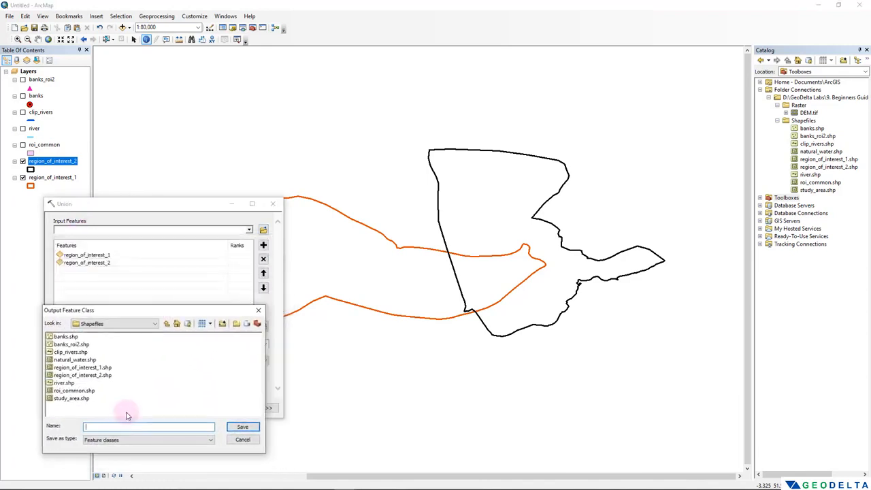
text(roi_union)
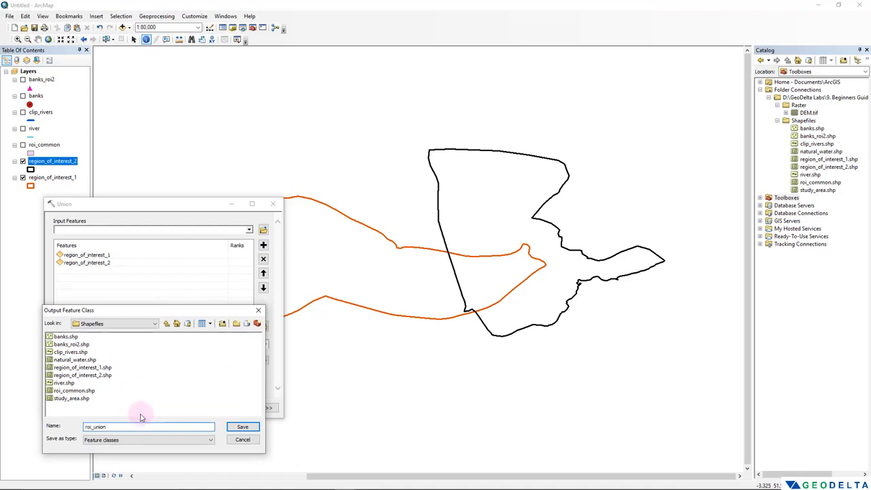
click(242, 427)
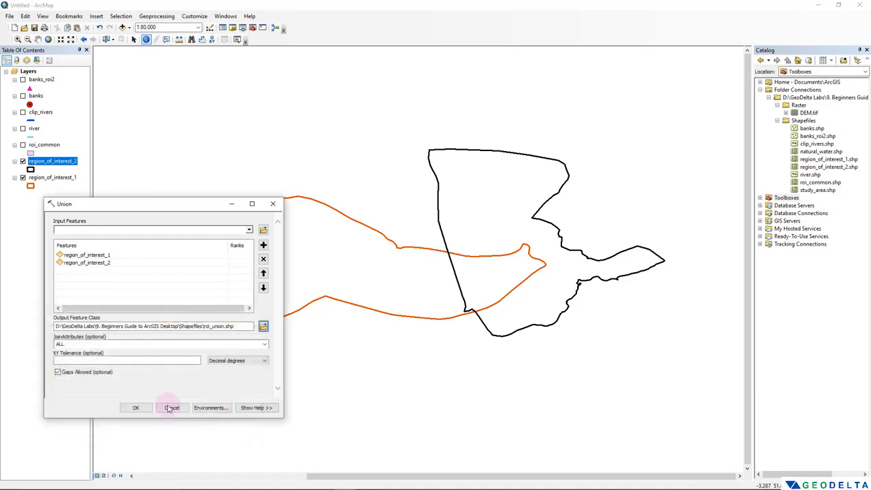
click(136, 407)
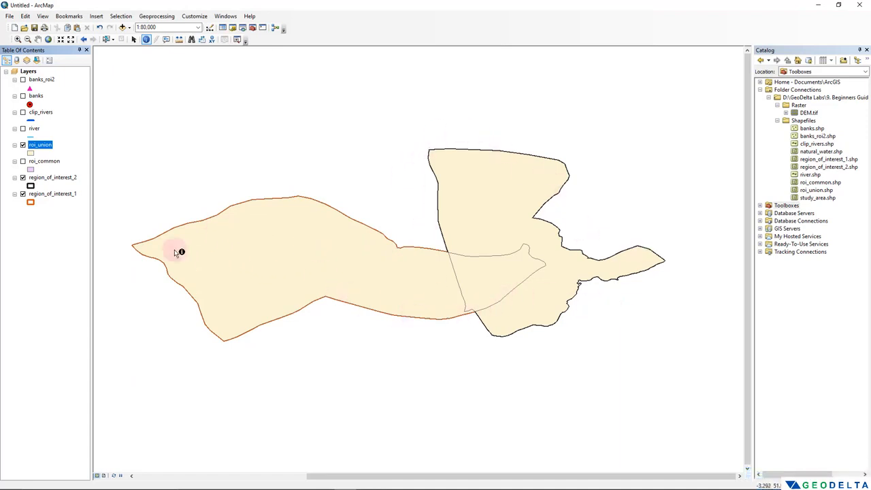
Hide region_of_interest_1 and region_of_interest_2, and inspect the roi_union polygons by selecting the first two records in its attribute table
click(23, 194)
click(22, 178)
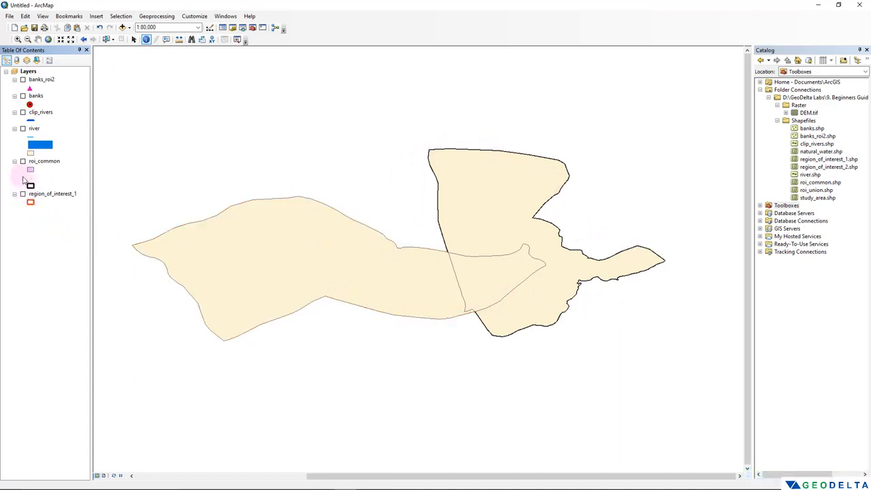
drag(374, 266, 439, 300)
scroll(438, 300, down, 2)
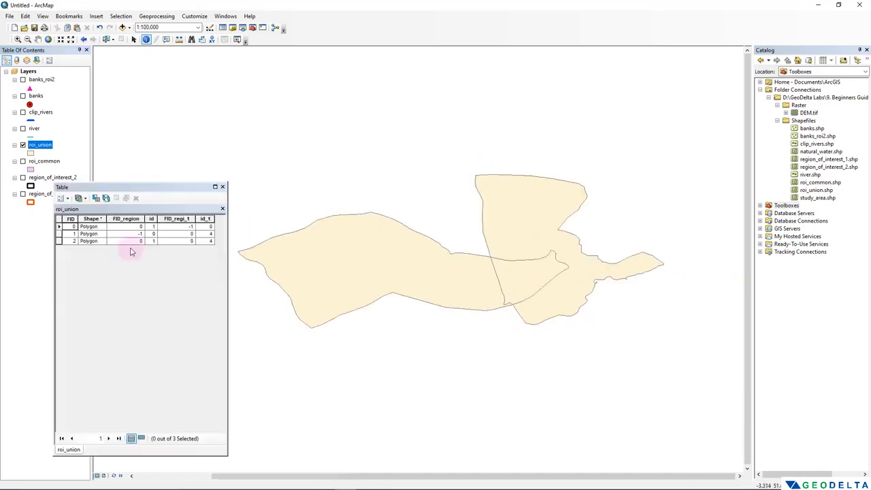
click(59, 226)
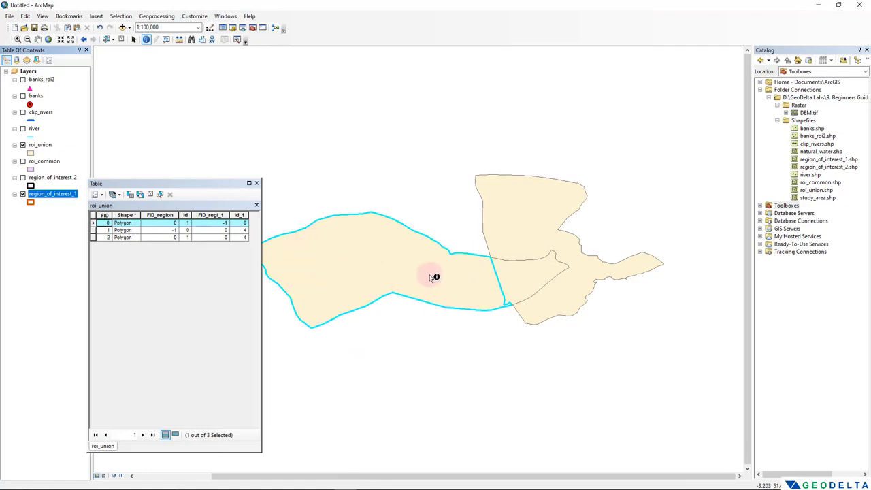
click(93, 230)
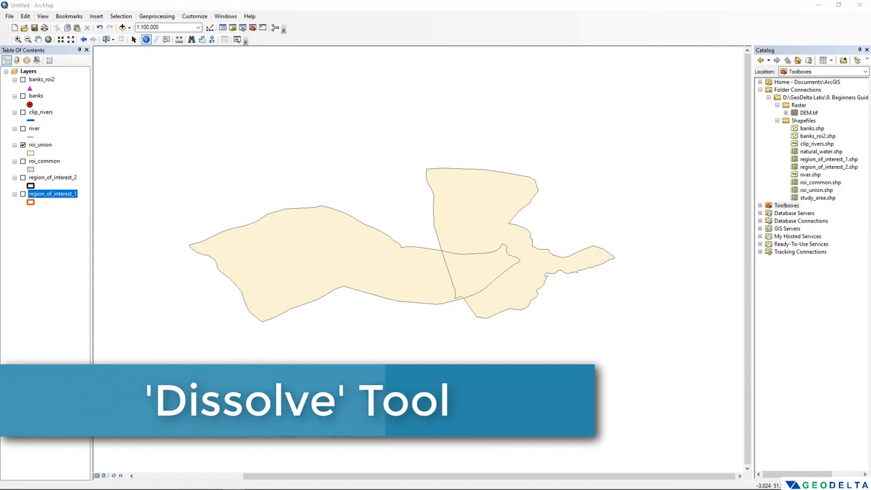
Hide the roi_union layer and display only the river layer on the map
click(23, 194)
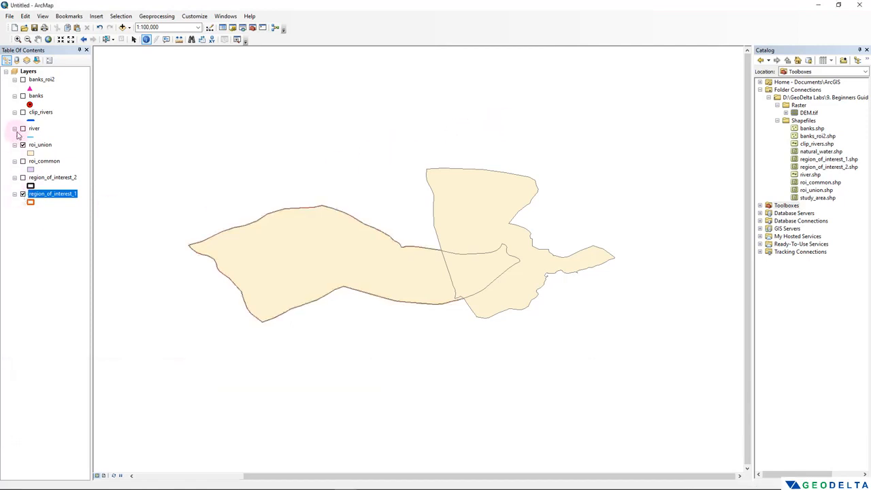
click(23, 194)
click(23, 145)
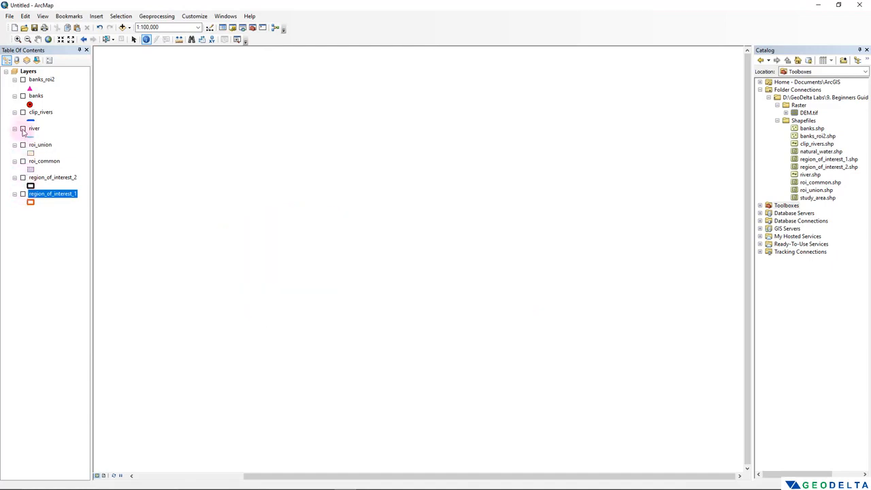
click(22, 129)
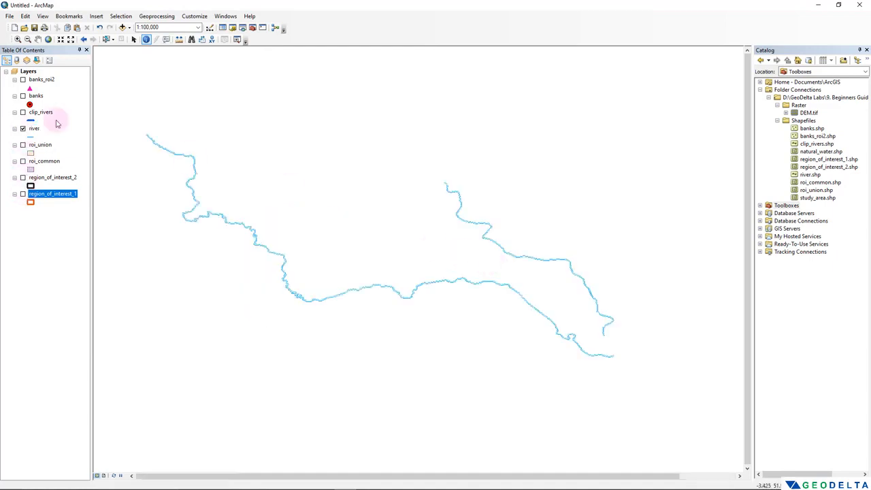
Open the river attribute table and examine the River Taff segments on the map by selecting all their records, and one record alone
right_click(33, 129)
click(70, 156)
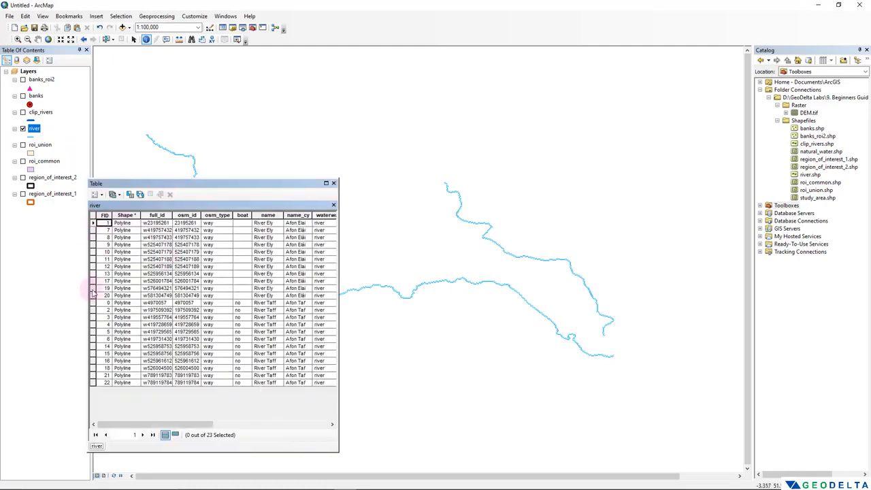
drag(93, 303, 92, 418)
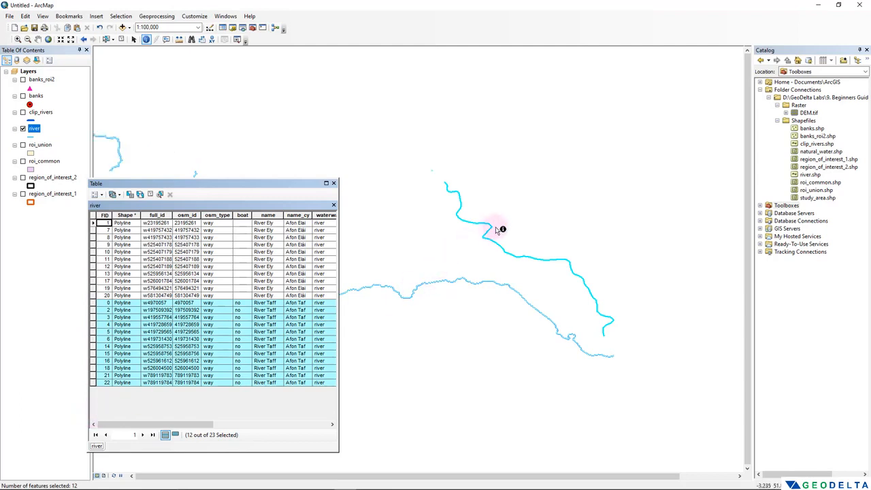
scroll(496, 230, down, 2)
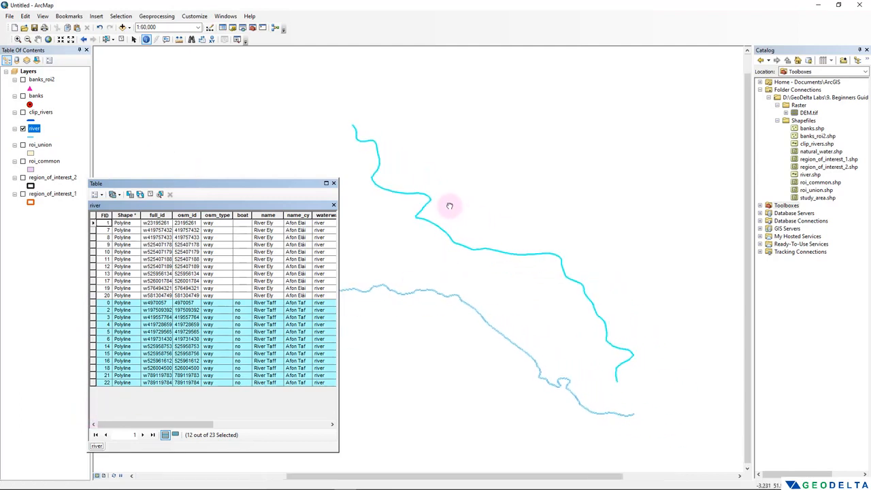
scroll(422, 245, down, 1)
click(93, 339)
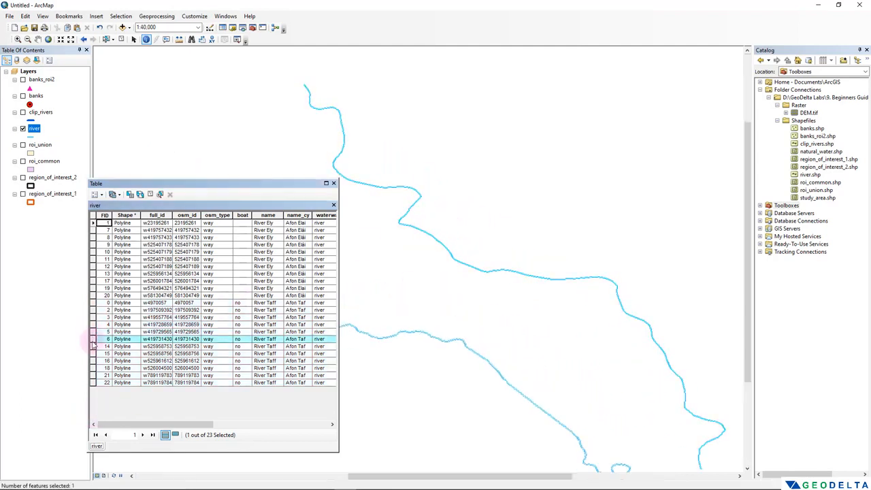
Change the river layer's line colour to a dark blue
click(30, 136)
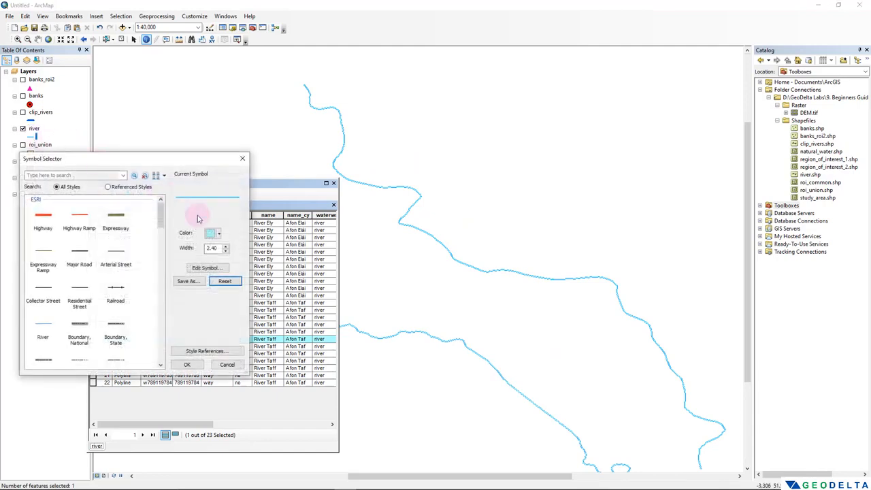
click(215, 233)
click(283, 294)
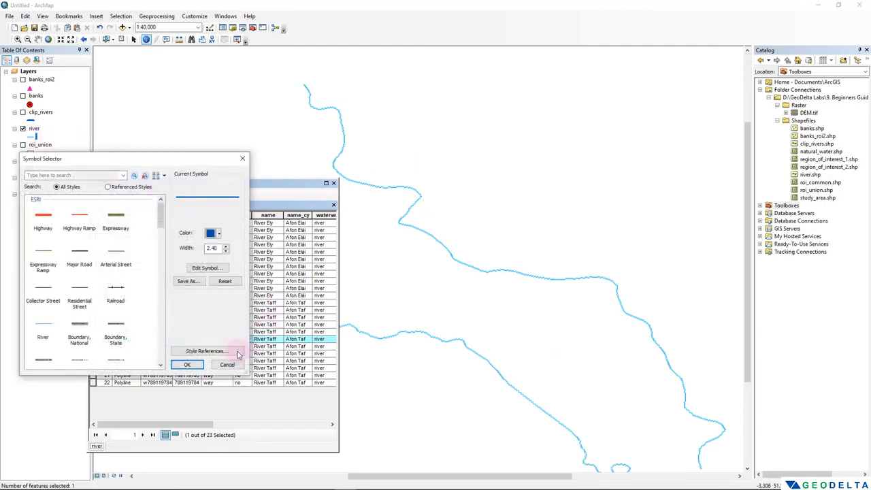
click(186, 364)
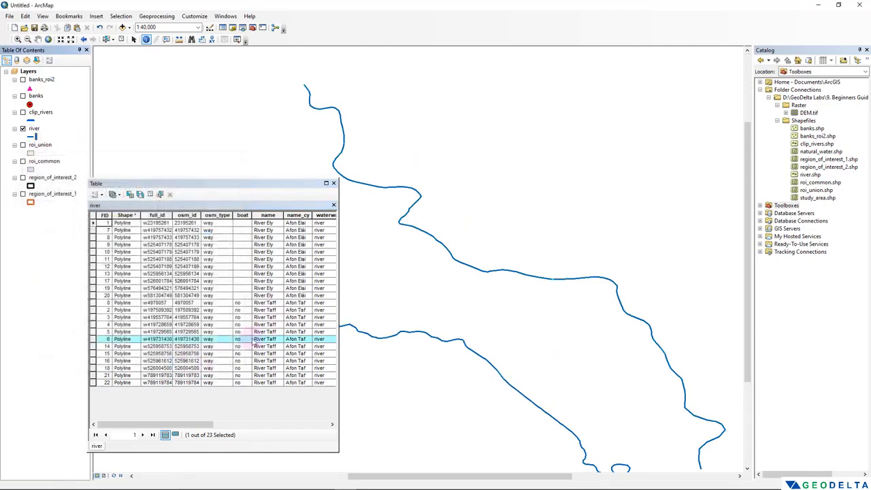
Examine individual River Taff segments on the map by selecting their records one at a time in the river attribute table
click(98, 332)
click(96, 317)
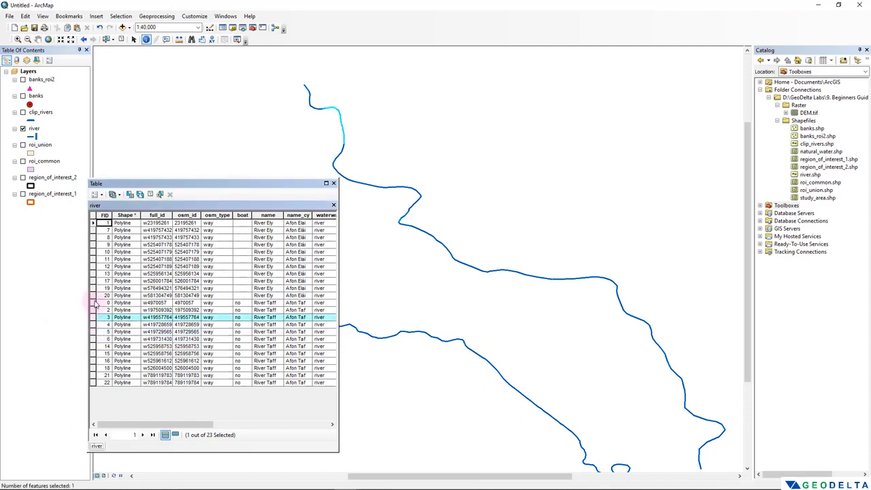
click(95, 304)
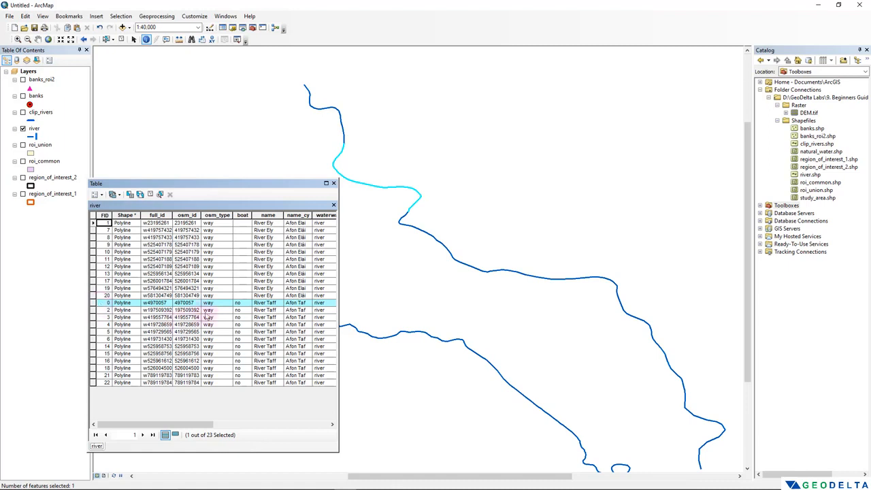
click(95, 310)
click(96, 317)
click(95, 331)
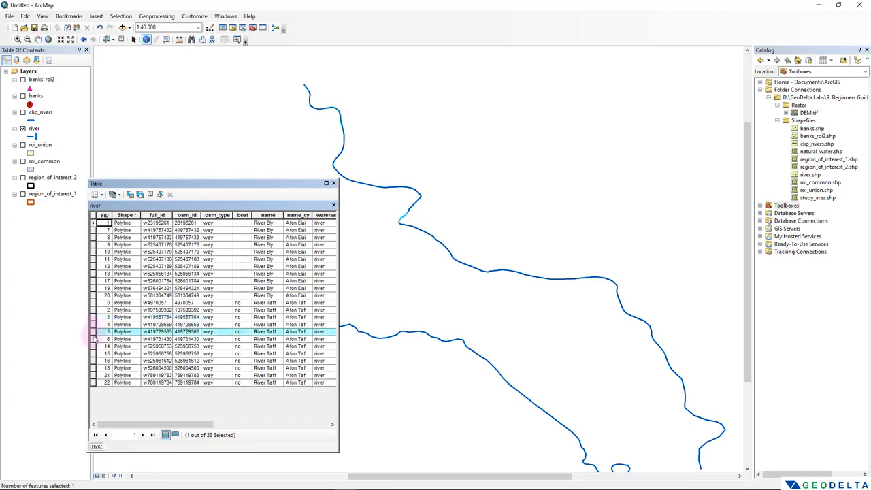
click(96, 338)
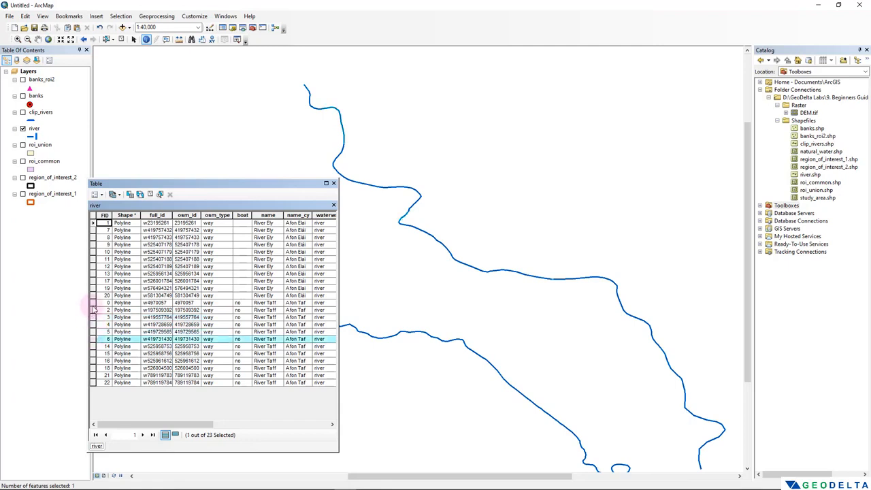
Highlight all River Taff records, highlight all River Ely records instead, and clear the selection
drag(94, 304, 86, 384)
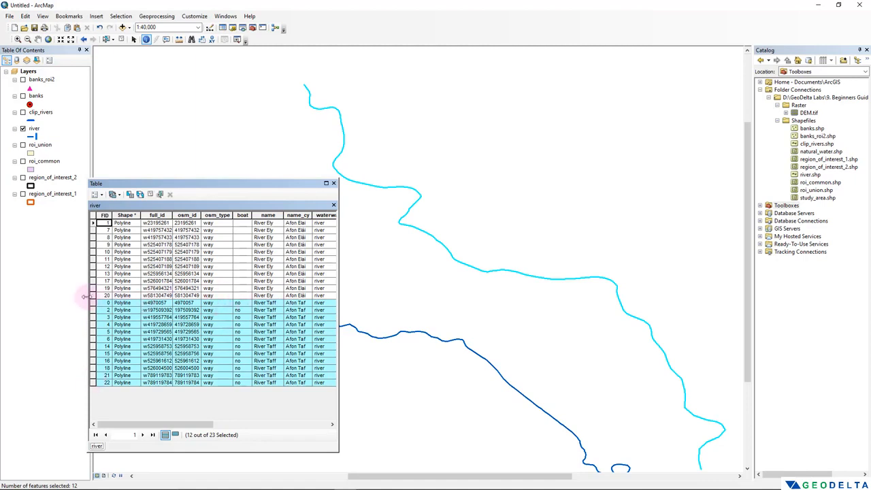
key(ctrl+u)
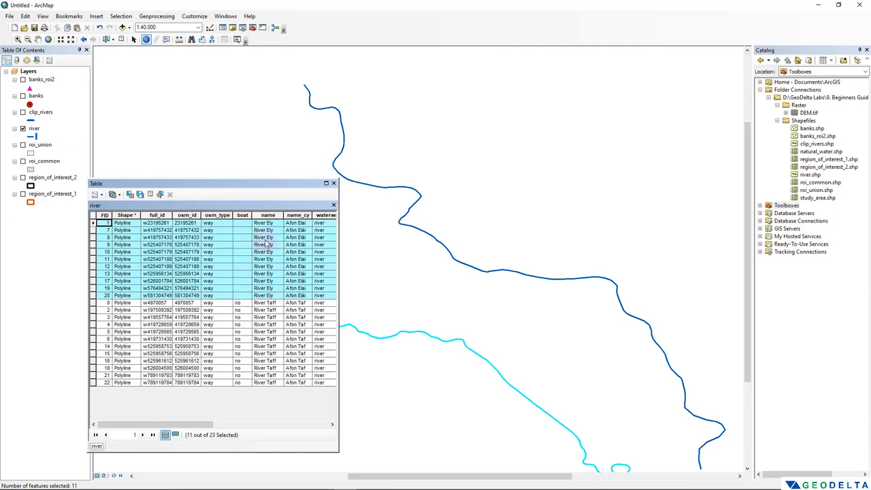
click(150, 194)
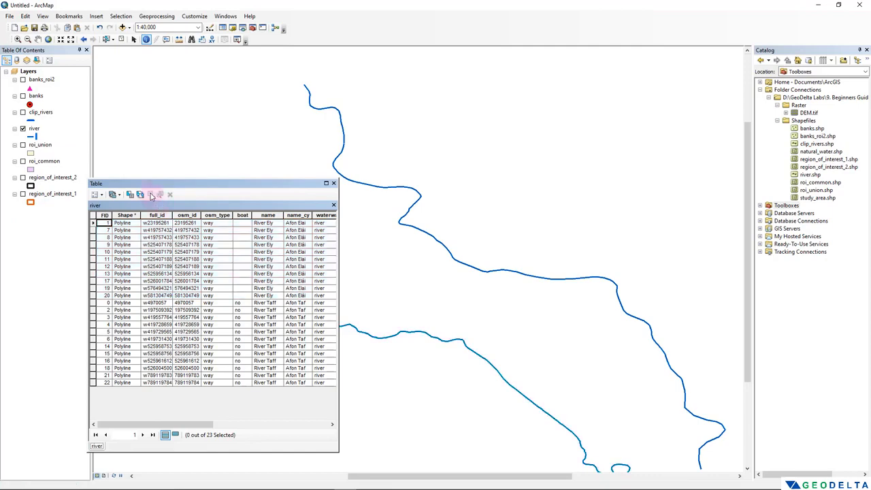
Search for "dissolve" and open the Dissolve (Data Management) tool
click(242, 29)
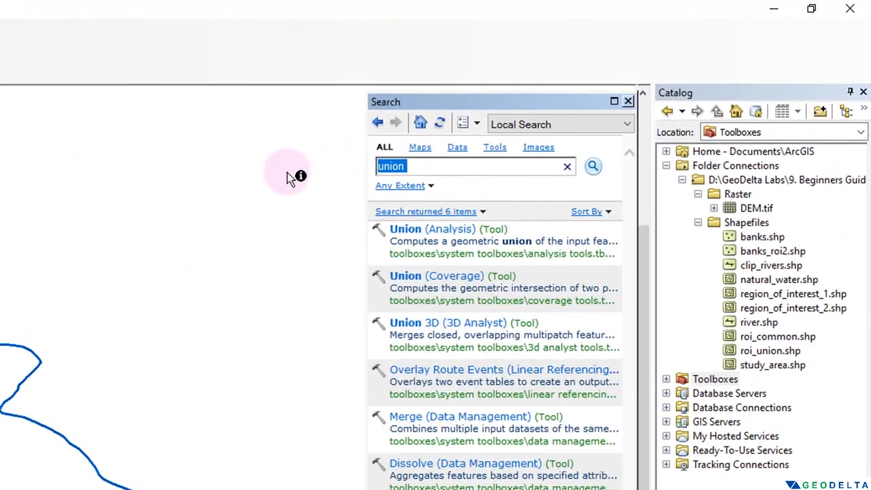
text(dissol)
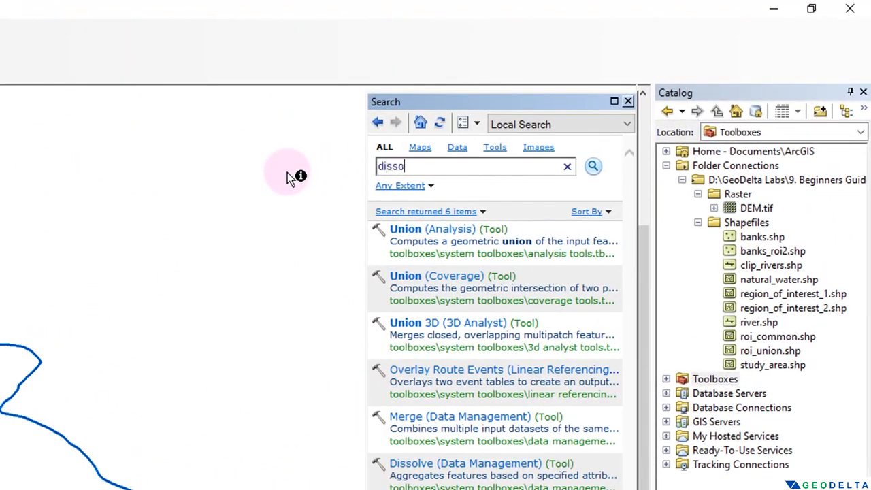
text(ve)
key(Return)
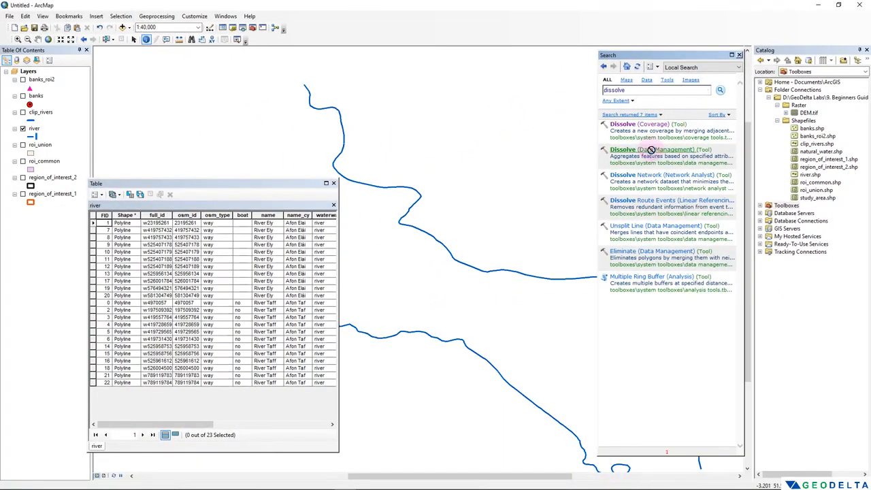
click(653, 153)
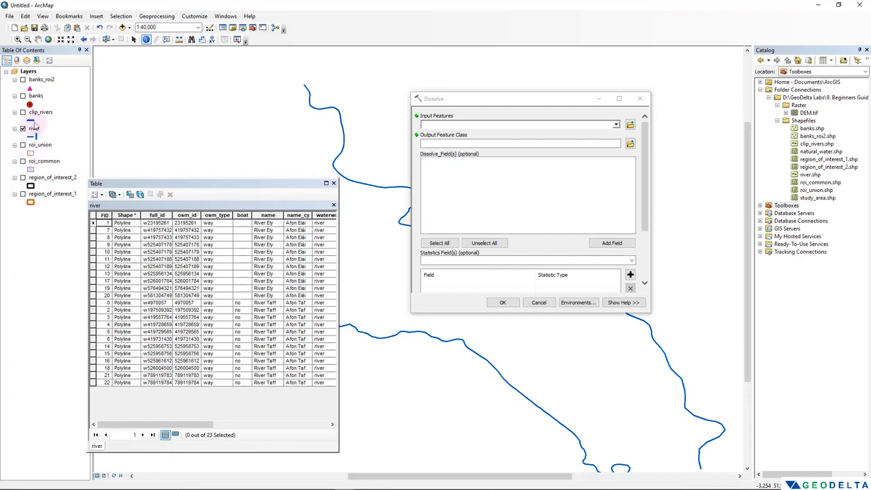
Set river as the Dissolve input and save the output as rivers_dissolve in the Shapefiles folder
drag(34, 127, 438, 127)
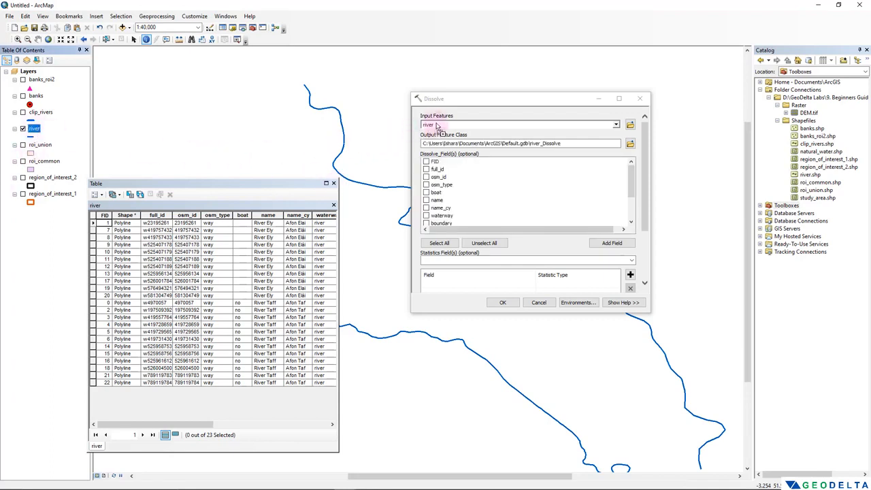
drag(471, 93, 469, 54)
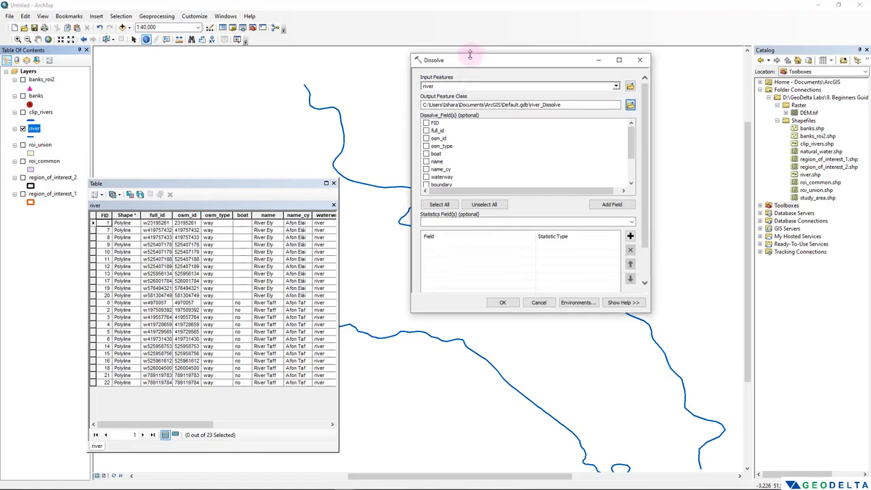
click(630, 105)
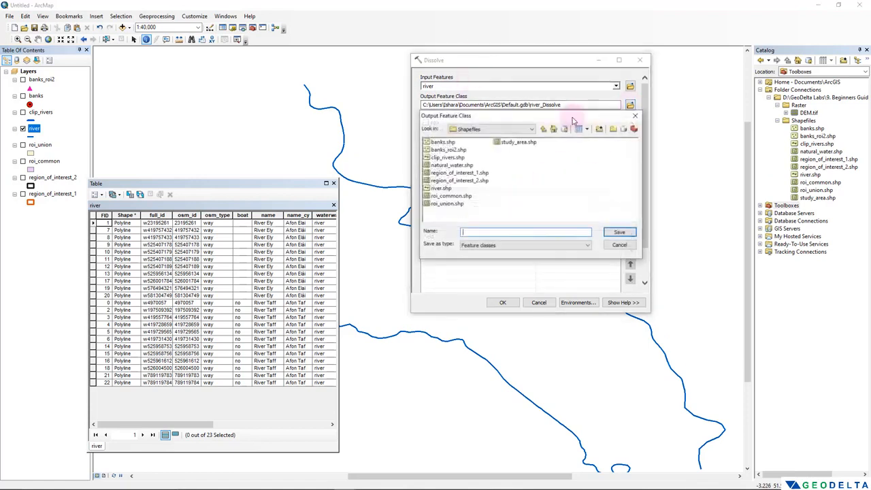
drag(532, 119, 532, 112)
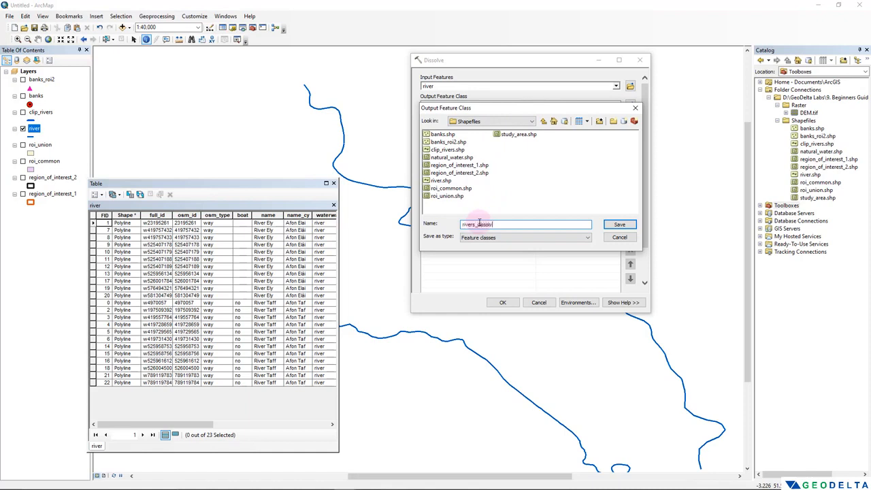
click(618, 224)
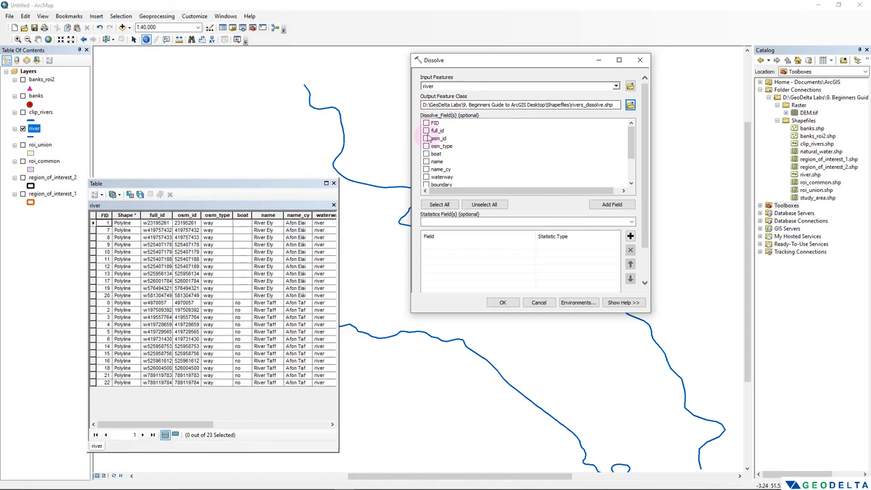
Choose name as the dissolve field, run the Dissolve tool, and close the river attribute table
mouse_move(631, 142)
mouse_down()
mouse_move(632, 170)
mouse_move(634, 145)
mouse_up()
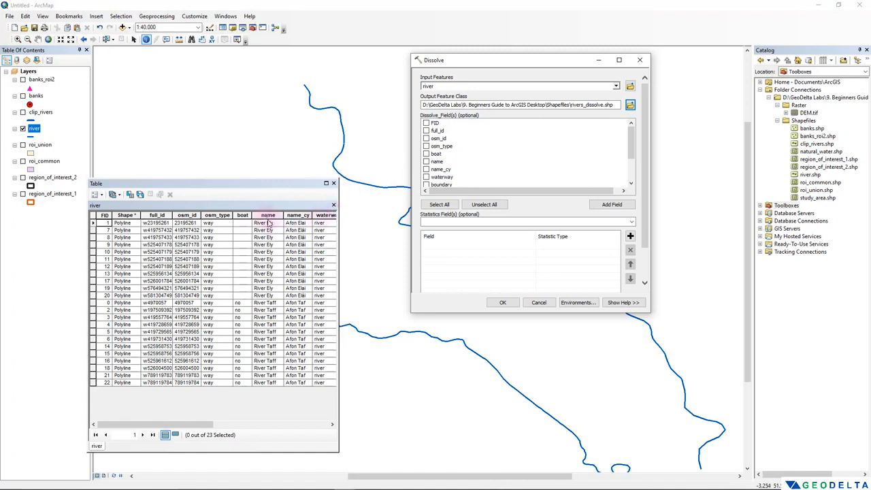
click(269, 215)
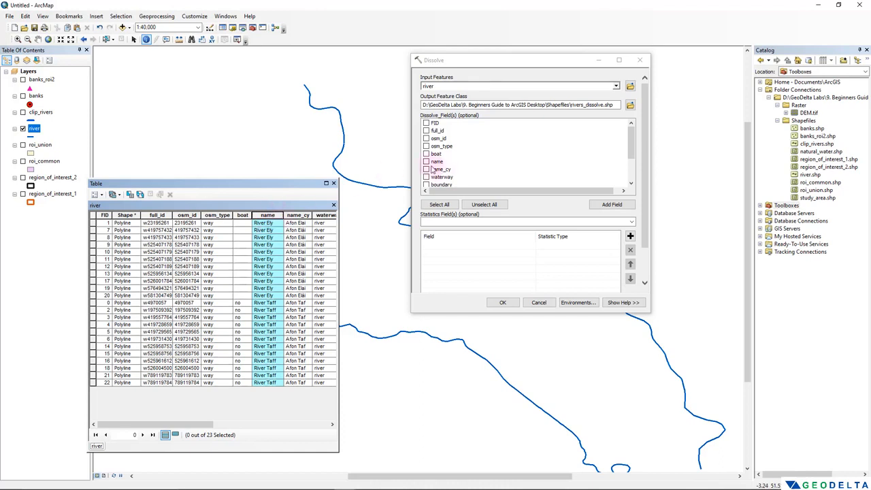
click(426, 161)
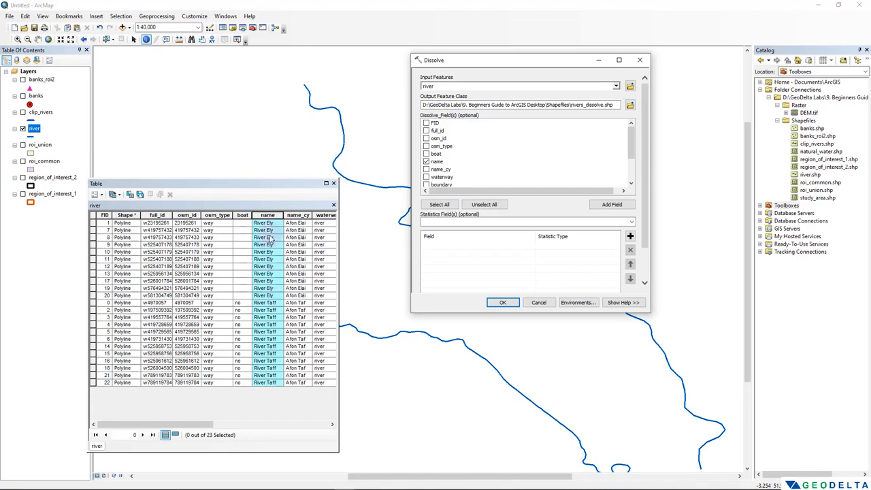
click(502, 304)
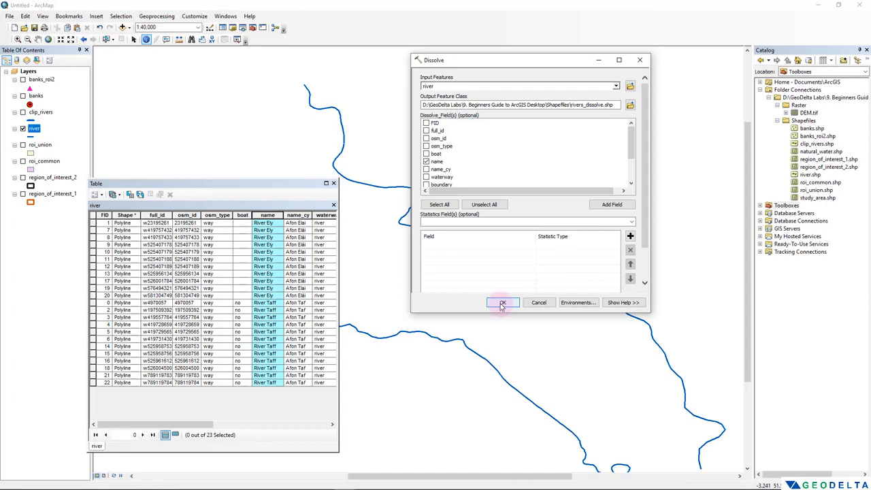
click(333, 183)
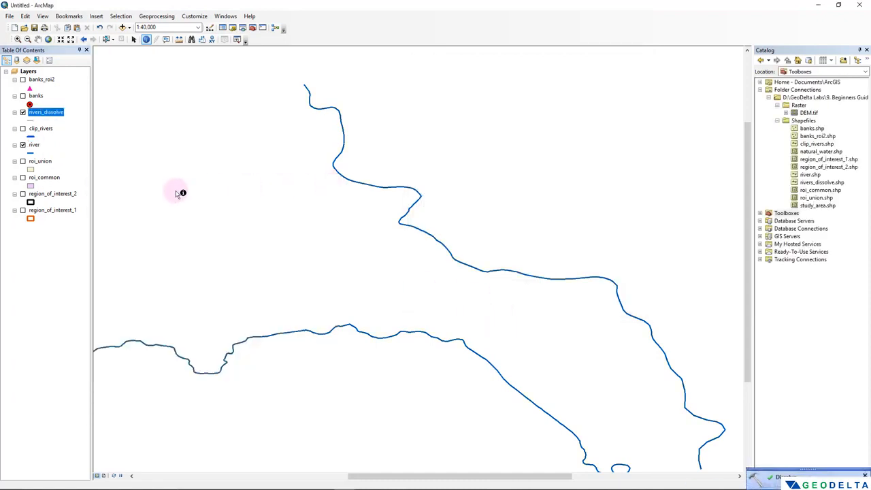
Symbolize the rivers_dissolve layer with a thicker bright pink line
scroll(218, 200, up, 1)
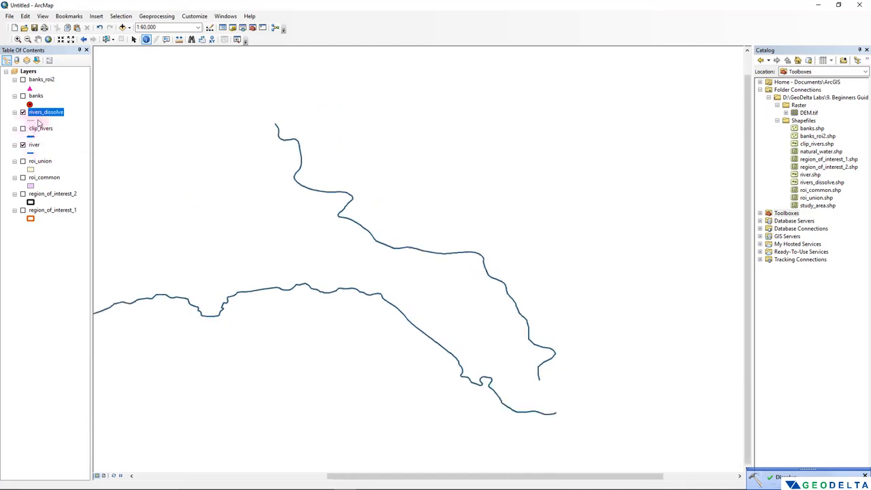
drag(161, 151, 207, 144)
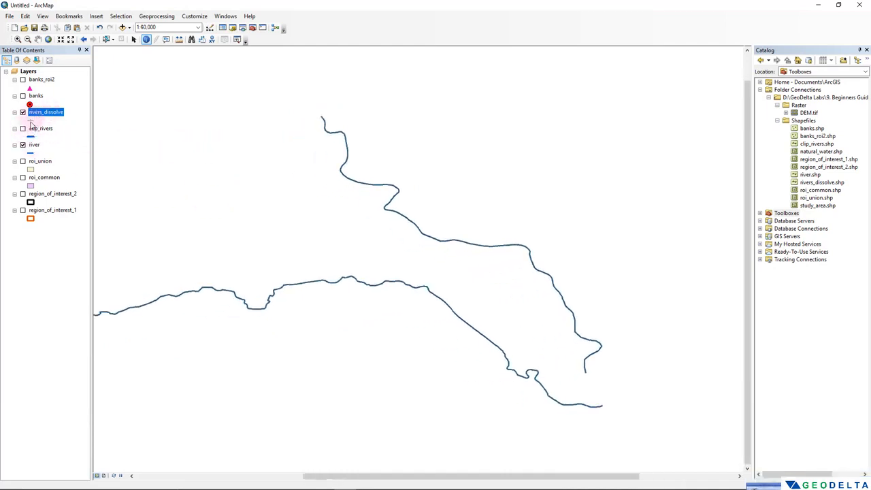
click(31, 121)
click(213, 233)
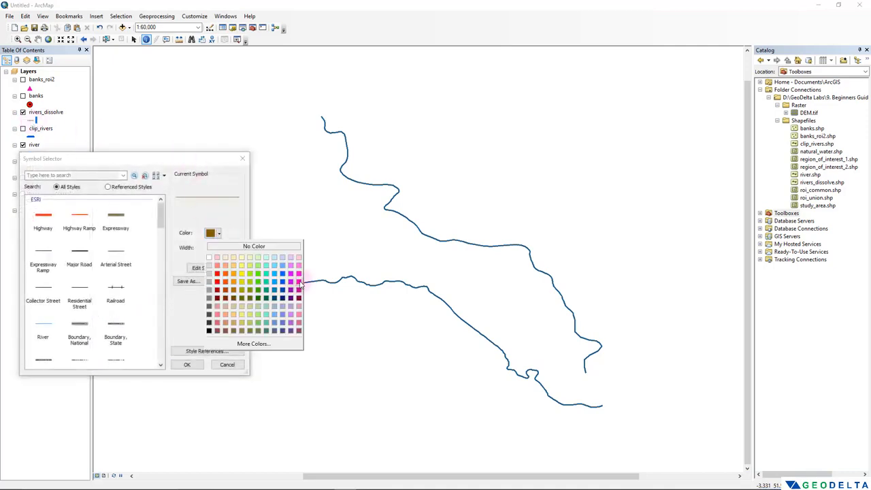
click(298, 281)
click(226, 248)
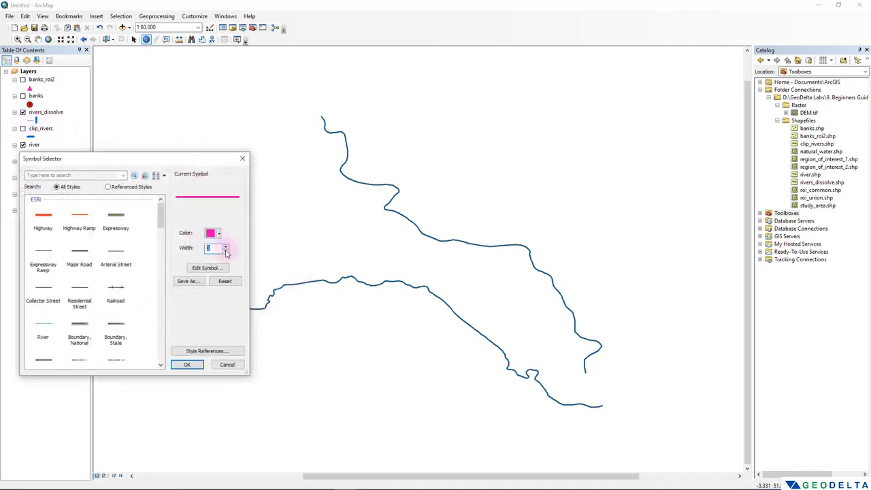
click(191, 365)
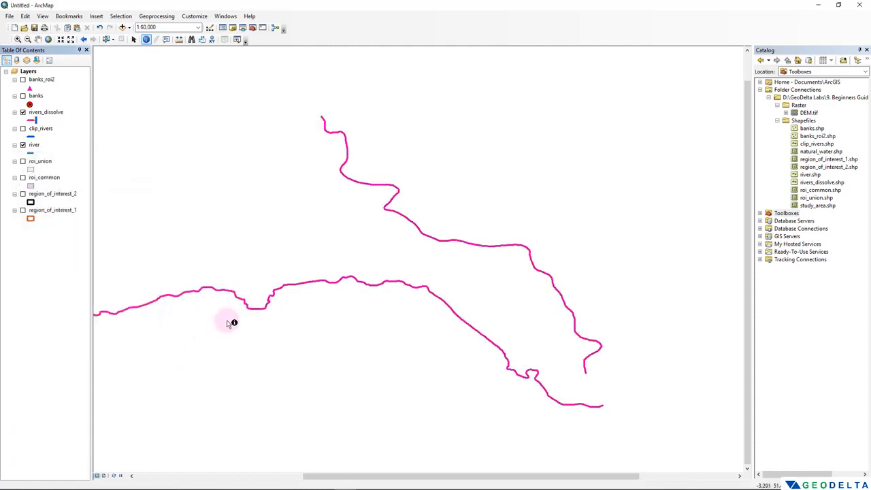
Compare the dissolved rivers with the original river layer by hiding rivers_dissolve and showing it again
drag(231, 323, 409, 312)
scroll(409, 312, up, 3)
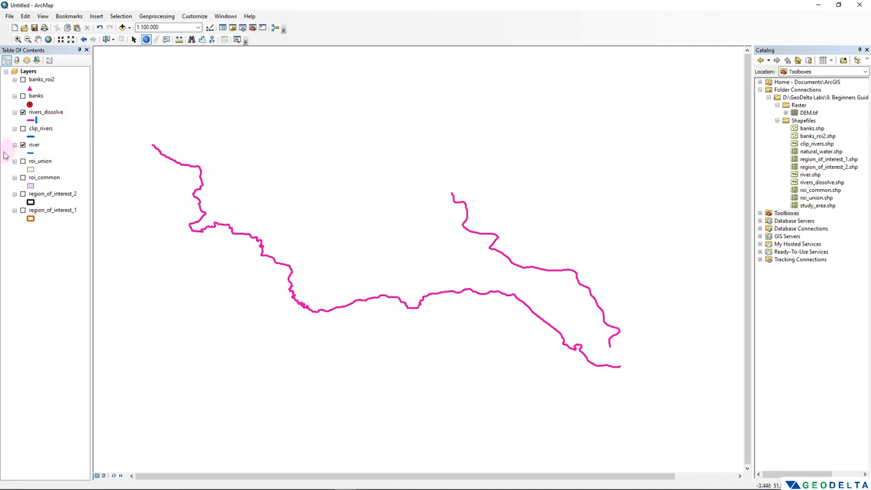
click(22, 112)
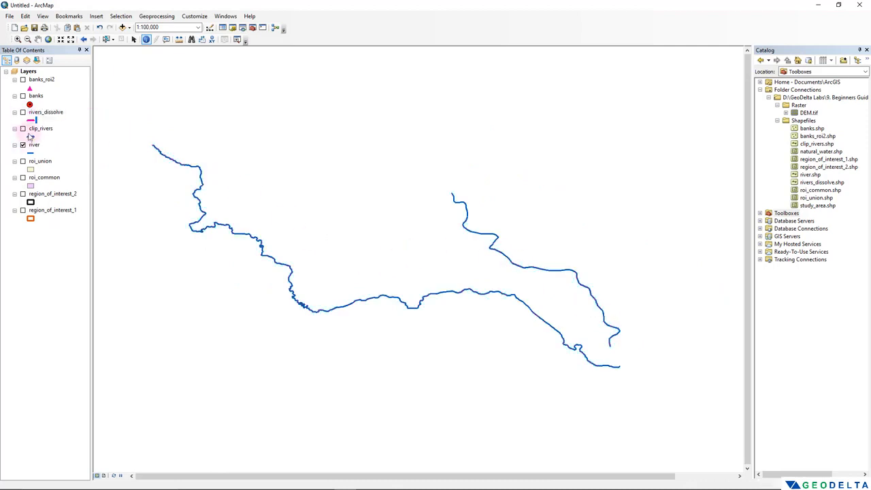
click(22, 113)
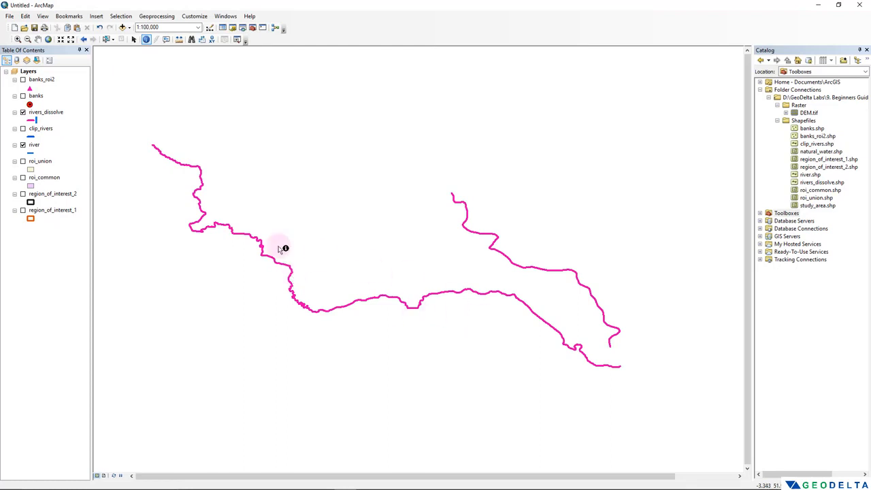
Open the rivers_dissolve attribute table, and move and narrow its window to uncover the rivers on the map
right_click(41, 116)
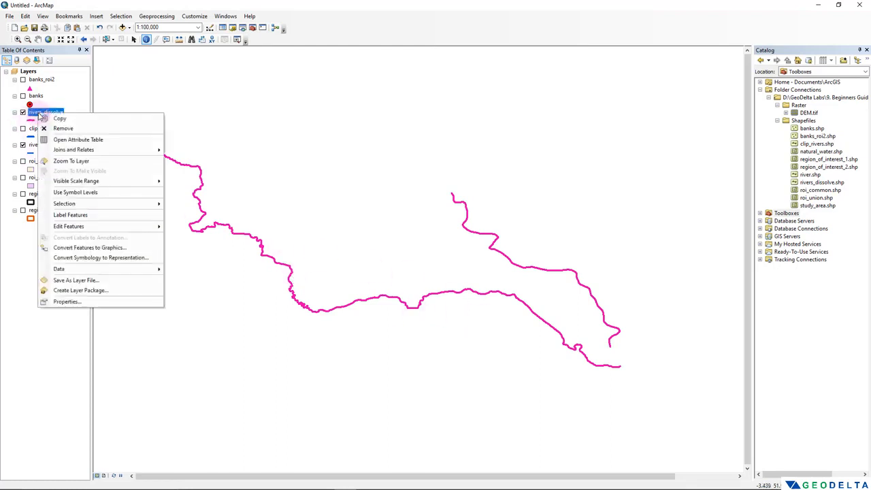
click(75, 140)
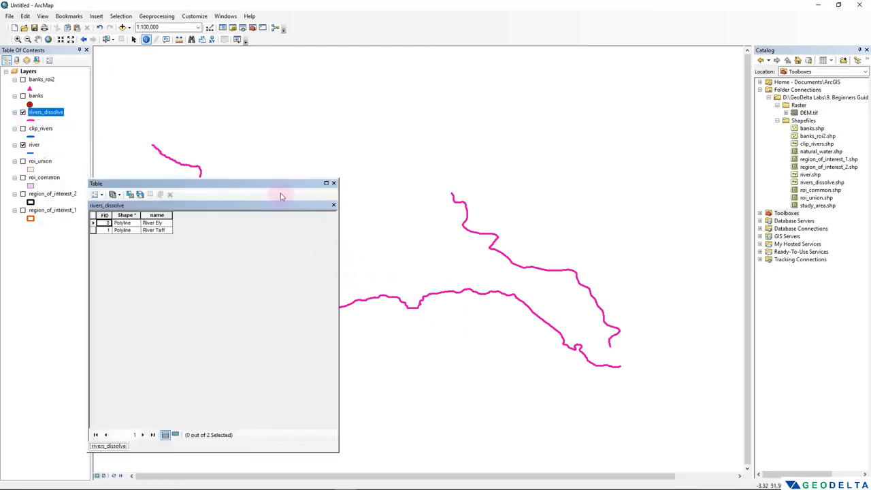
drag(275, 185, 198, 211)
drag(262, 257, 141, 255)
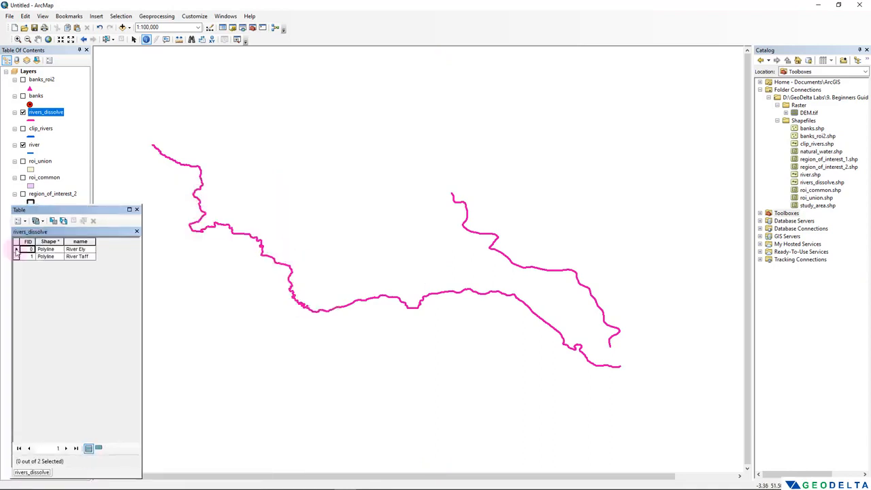
Highlight River Ely and River Taff in turn from the rivers_dissolve attribute table, then clear the selection and close the table
click(16, 249)
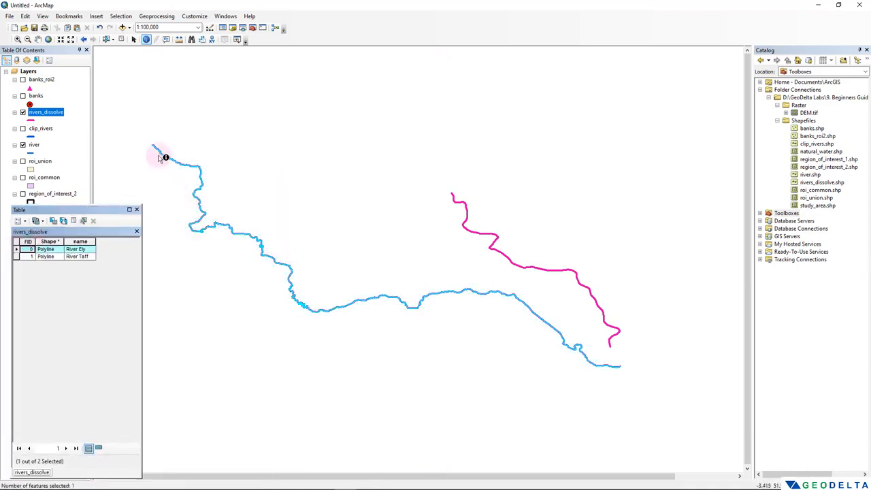
click(16, 256)
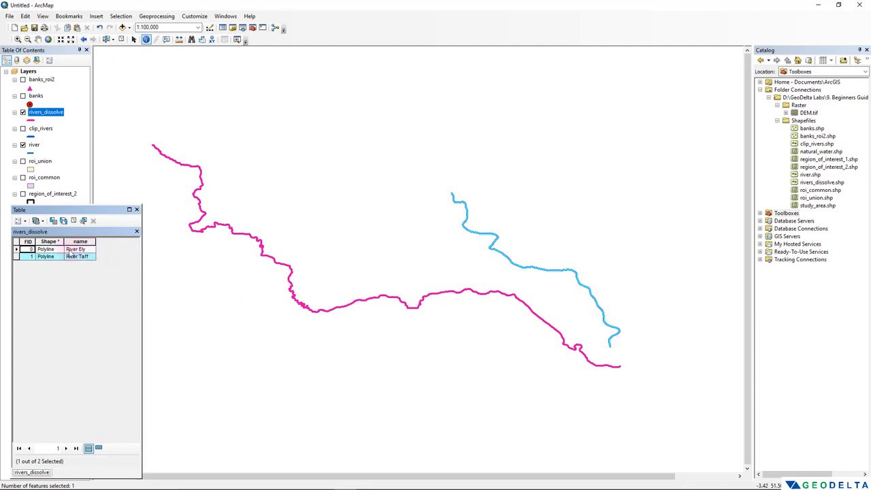
click(137, 209)
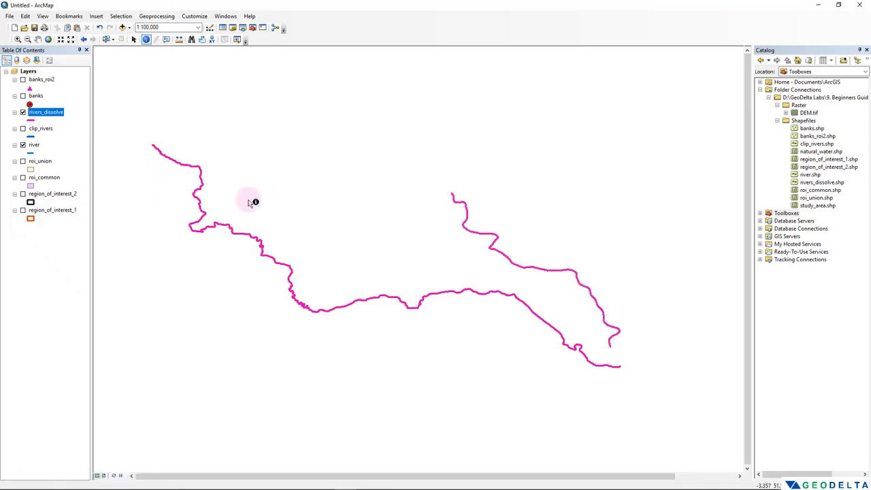
Hide the rivers_dissolve and river layers, display roi_union instead, and open its attribute table
click(23, 112)
click(22, 160)
drag(505, 274, 356, 263)
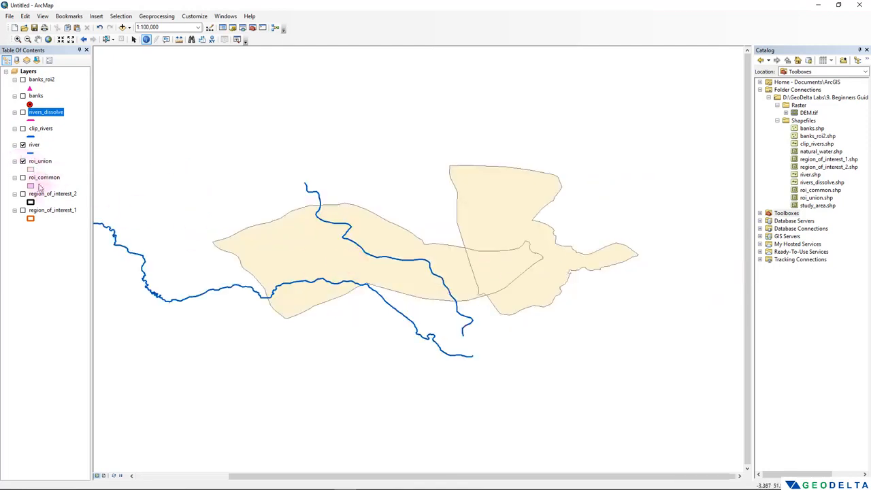
click(22, 145)
scroll(436, 314, up, 1)
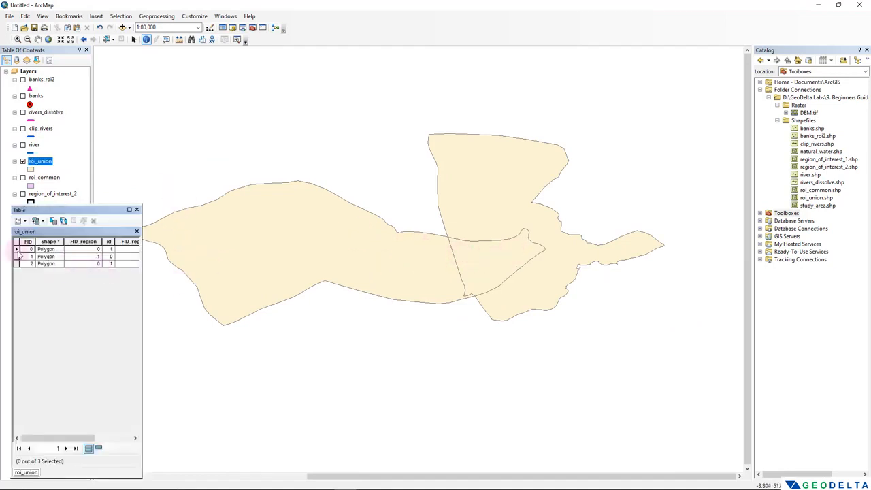
Highlight each roi_union polygon in turn from its attribute table, and widen the table window to show all fields
click(17, 249)
click(17, 263)
click(17, 256)
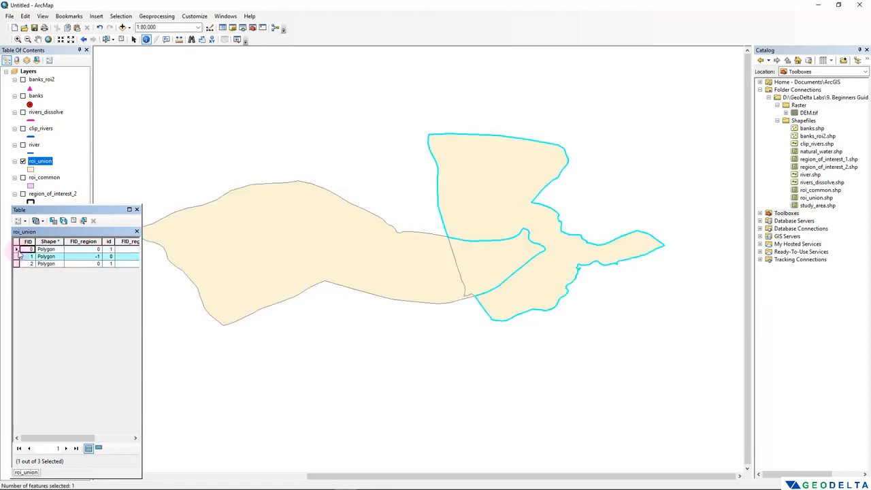
click(17, 249)
click(16, 256)
click(16, 264)
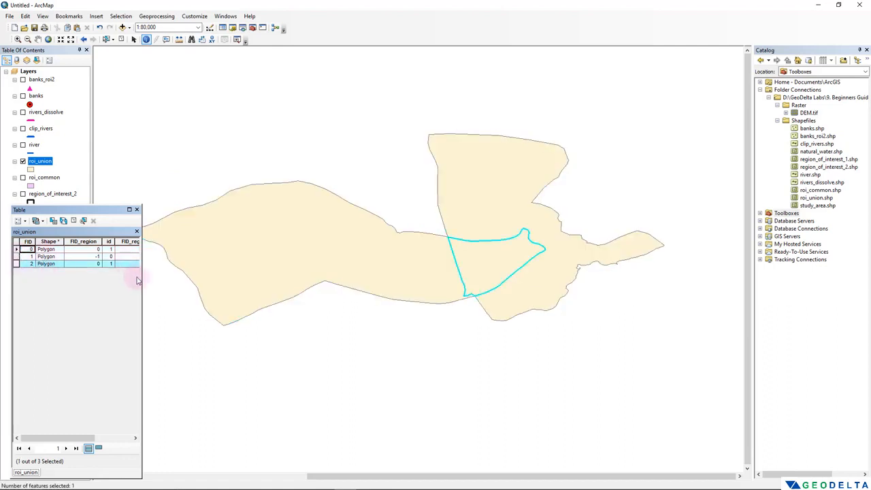
drag(142, 283, 245, 283)
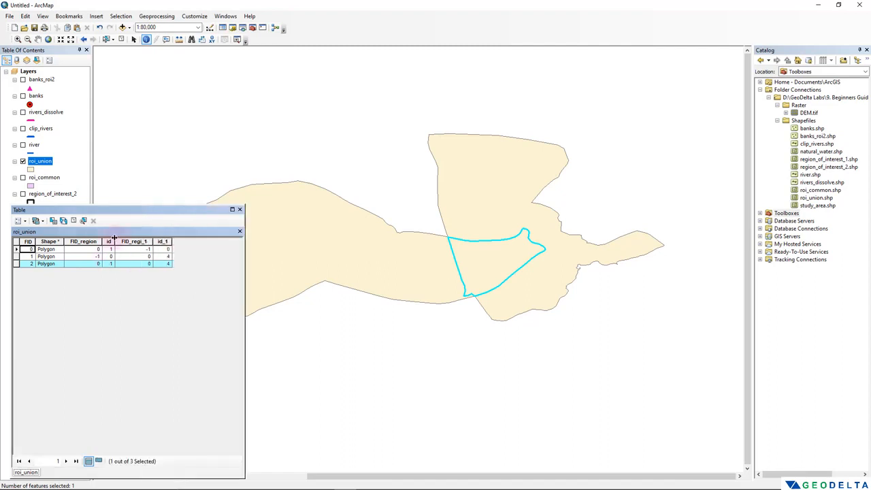
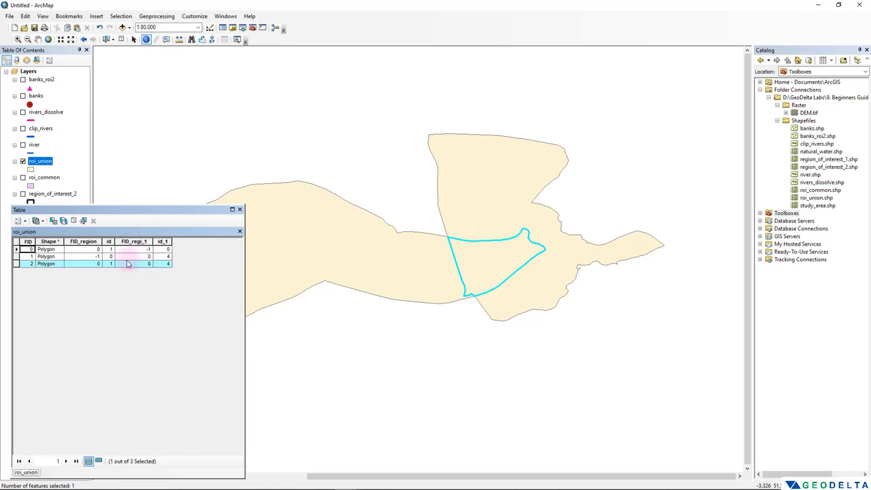
Reselect the roi_union records one by one to compare their attributes with the map polygons, and clear the selection
click(74, 222)
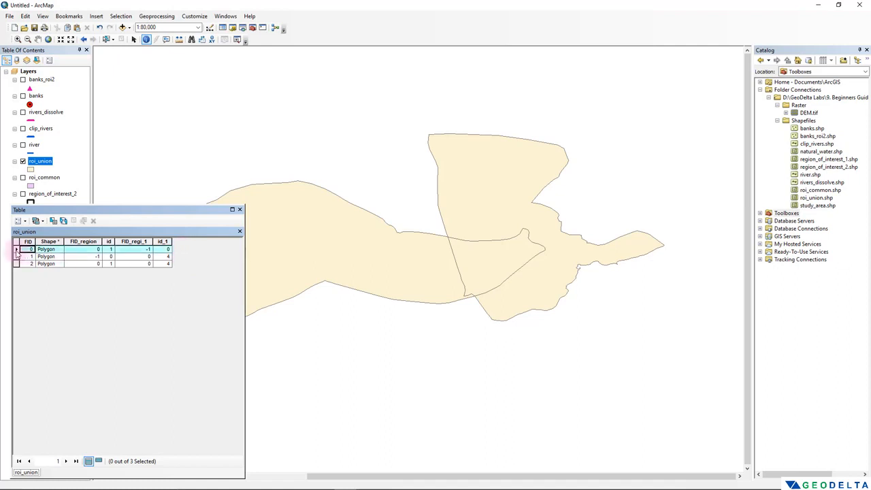
click(16, 256)
click(17, 263)
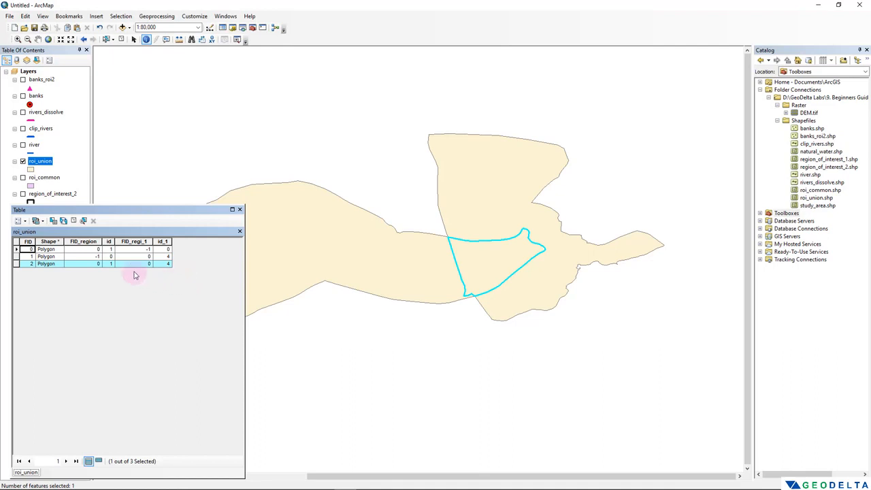
click(17, 257)
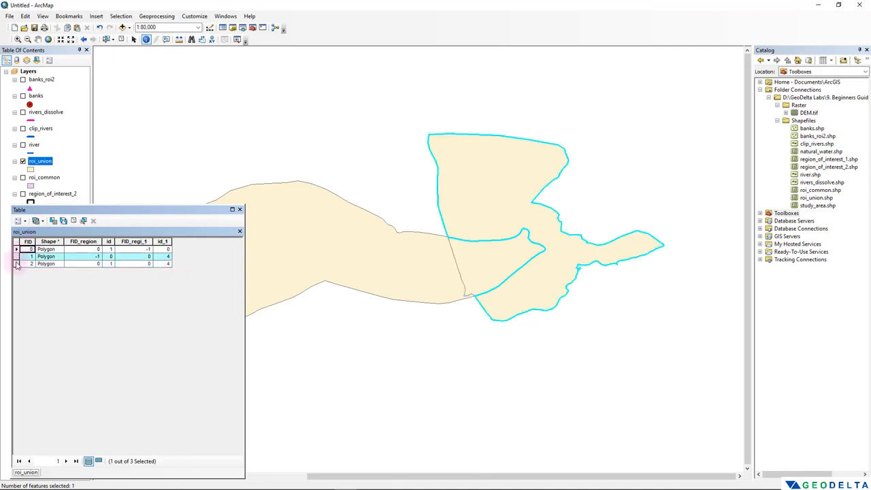
click(16, 264)
click(73, 221)
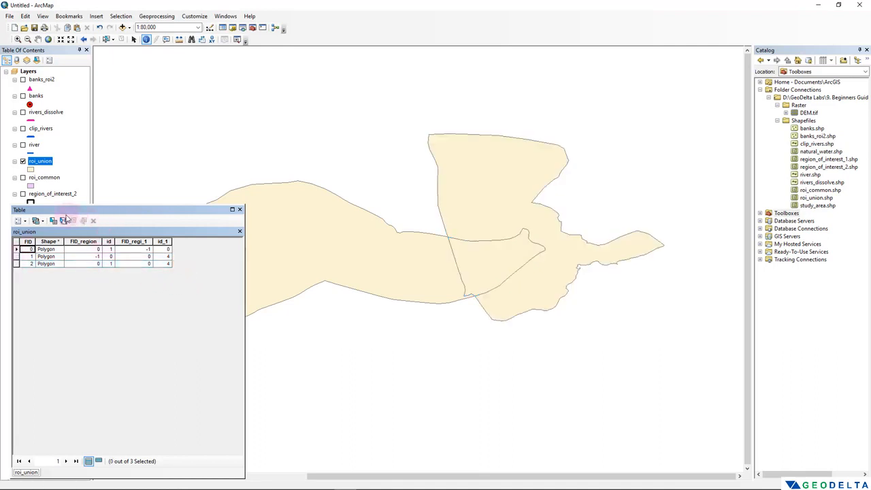
Add a Short Integer field named common to the roi_union attribute table
click(30, 226)
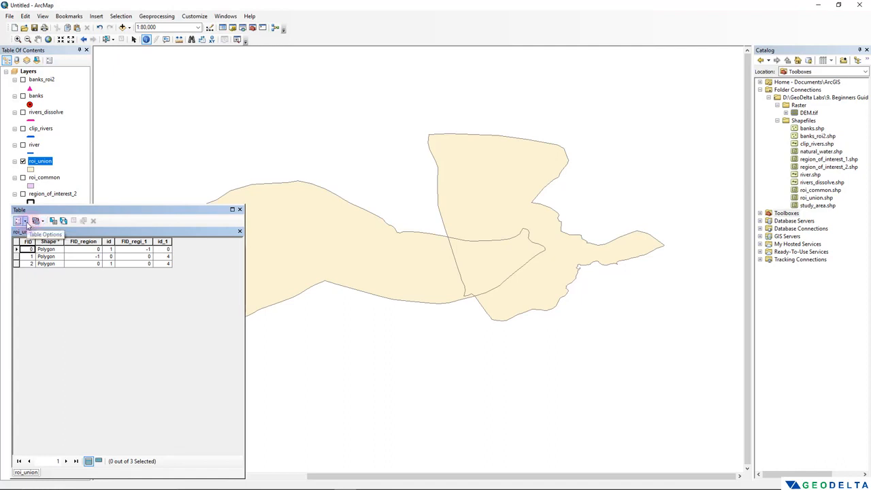
click(26, 222)
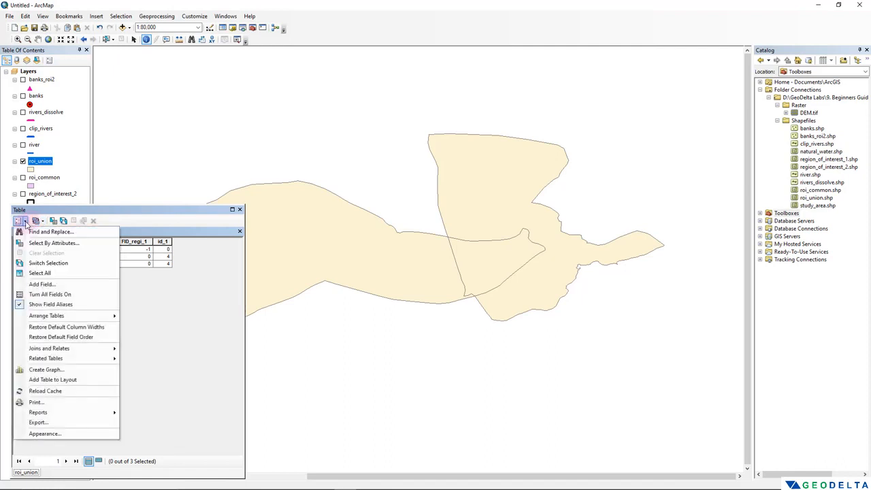
click(37, 285)
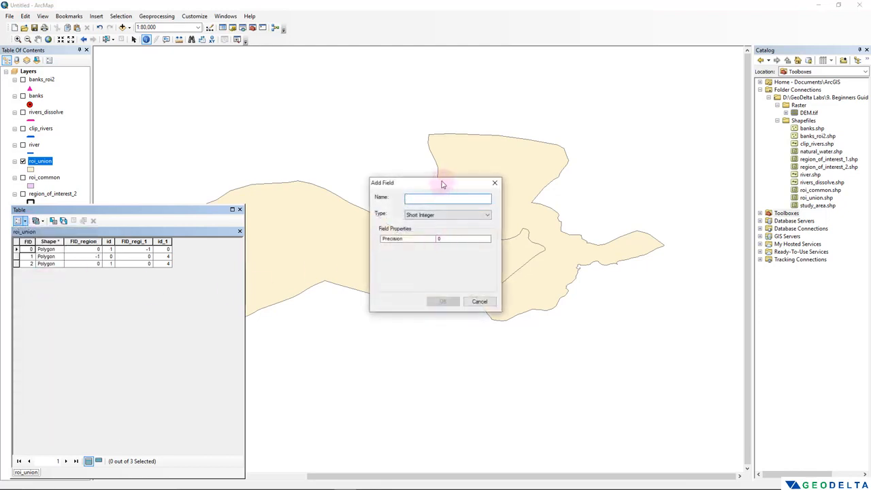
drag(442, 184, 448, 196)
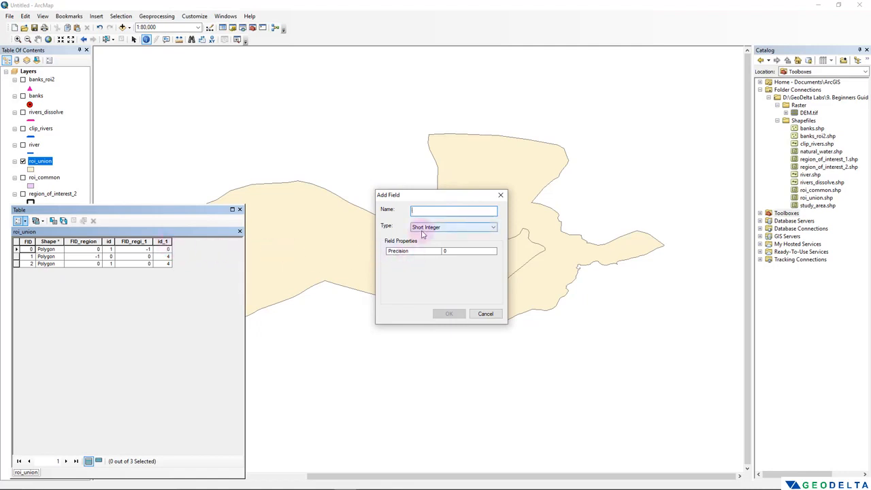
text(common)
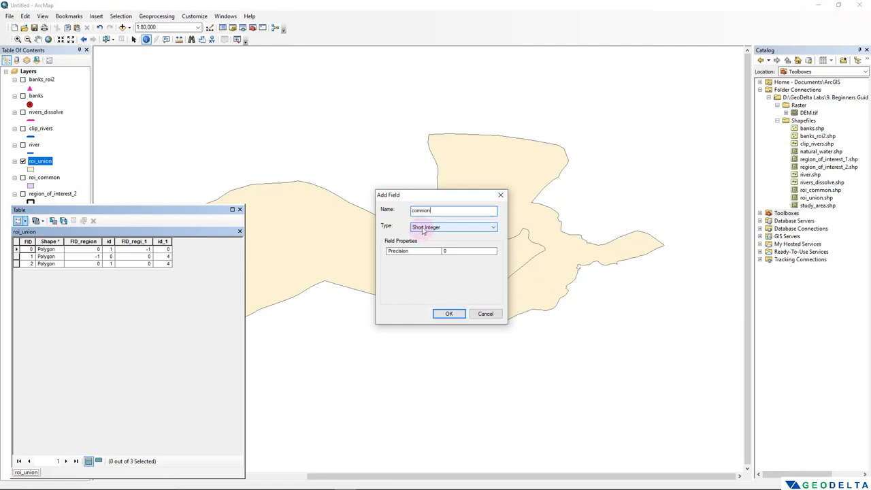
click(428, 231)
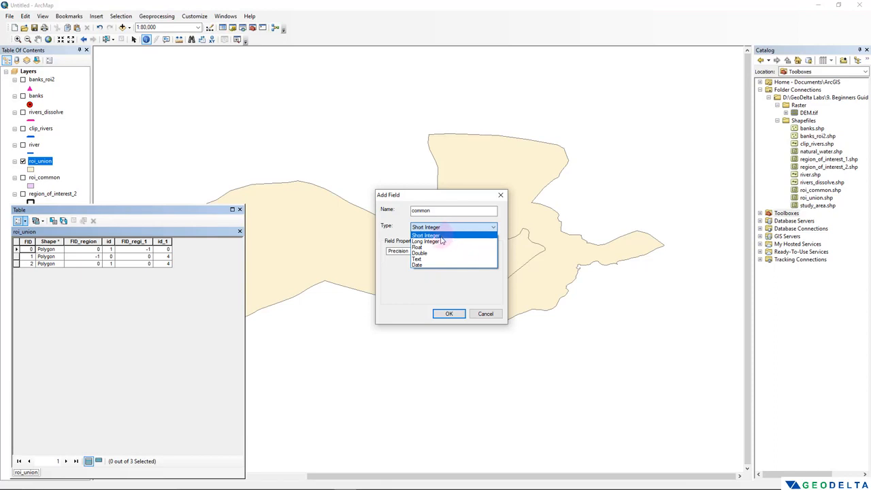
click(441, 238)
click(457, 316)
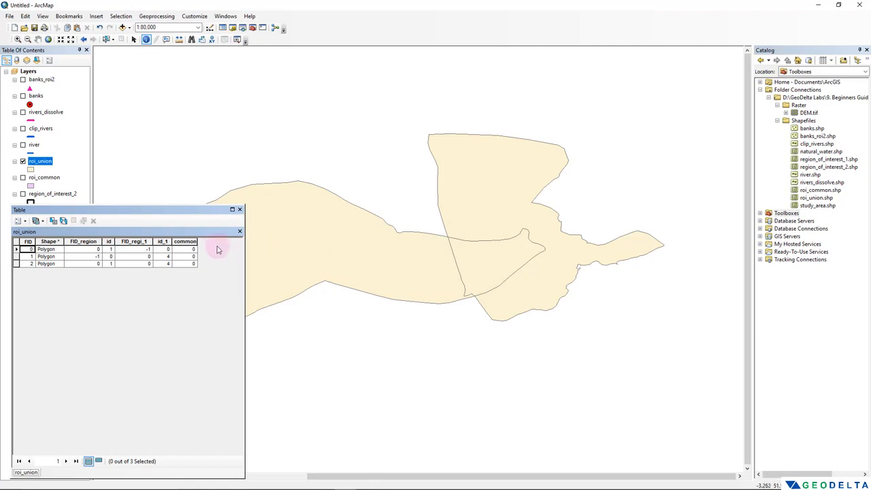
Examine the common field's values in all three roi_union records, widening and highlighting the column
click(187, 256)
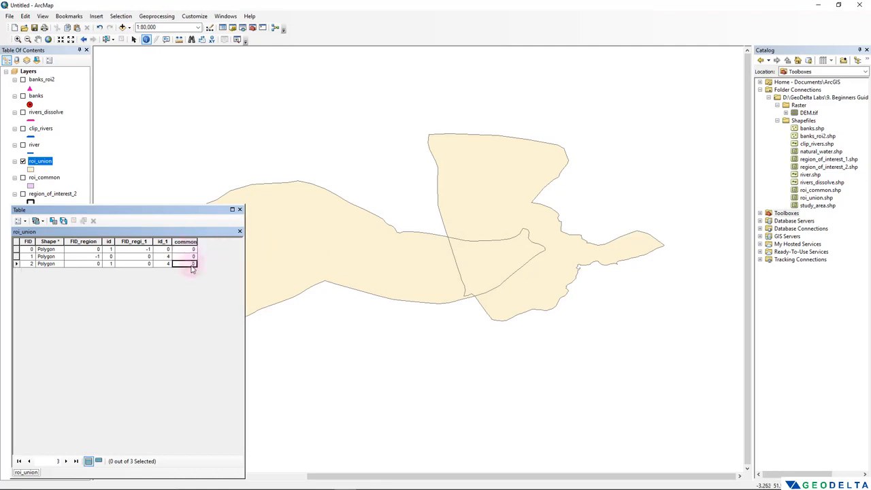
click(193, 264)
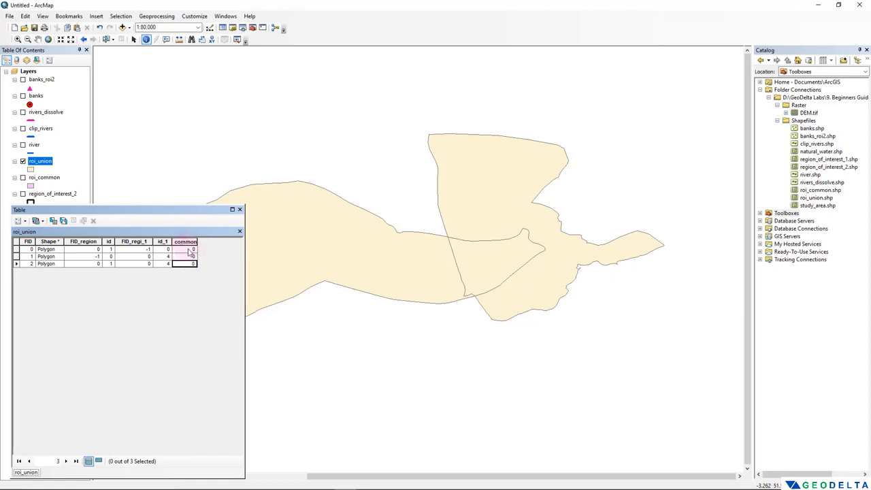
click(187, 249)
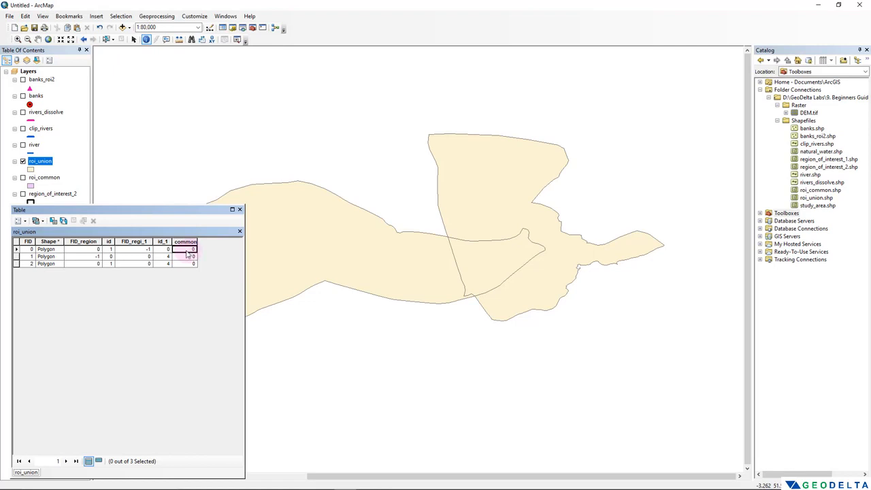
click(190, 256)
click(189, 264)
click(191, 257)
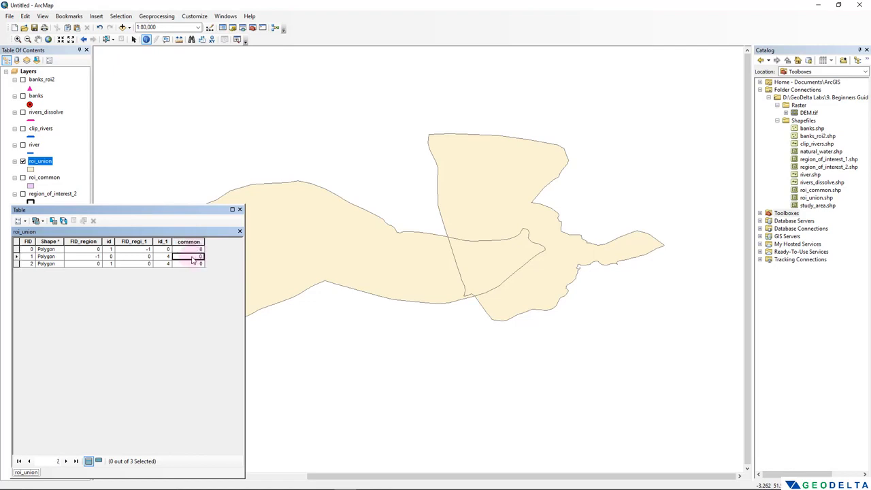
click(193, 249)
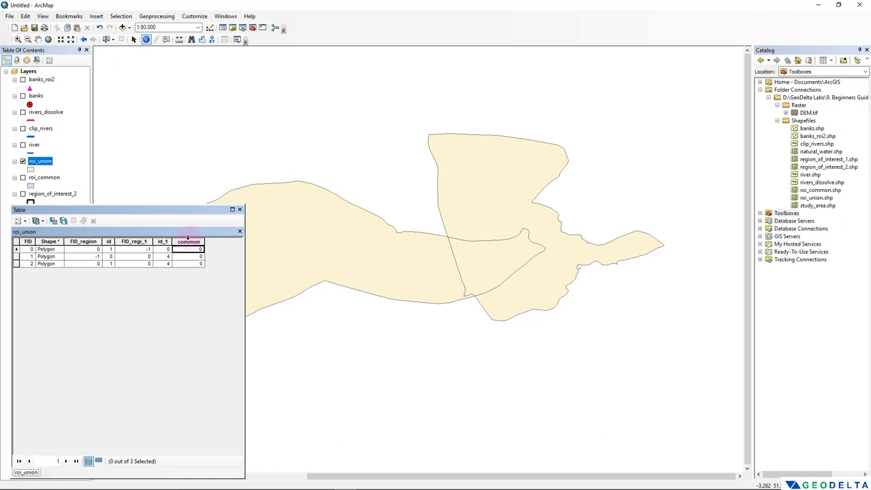
click(194, 241)
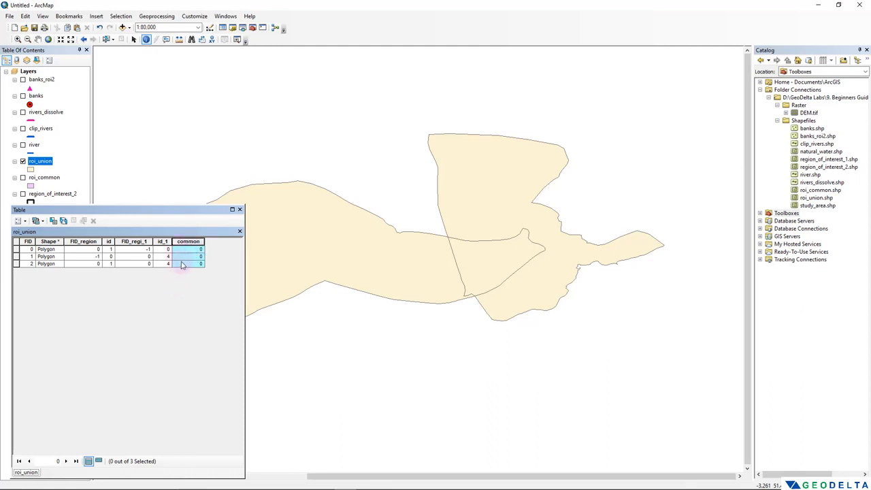
Open the Dissolve (Data Management) tool with roi_union as the input features and common as the dissolve field
click(243, 28)
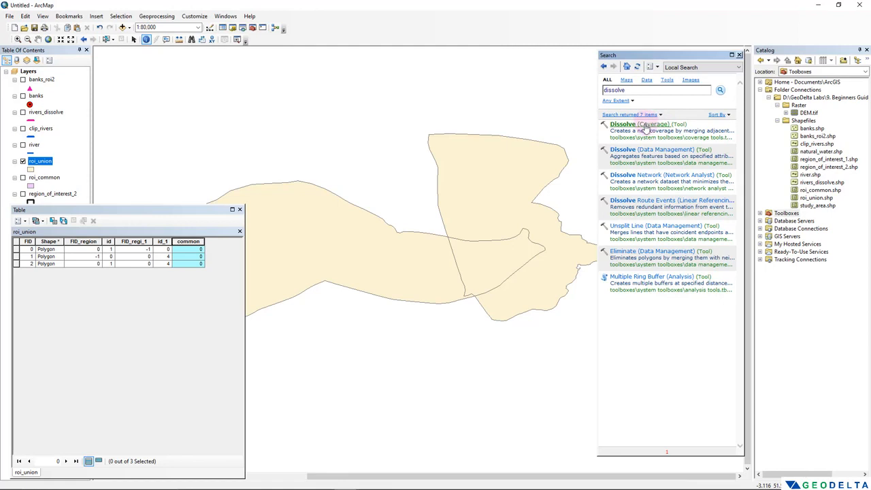
click(643, 149)
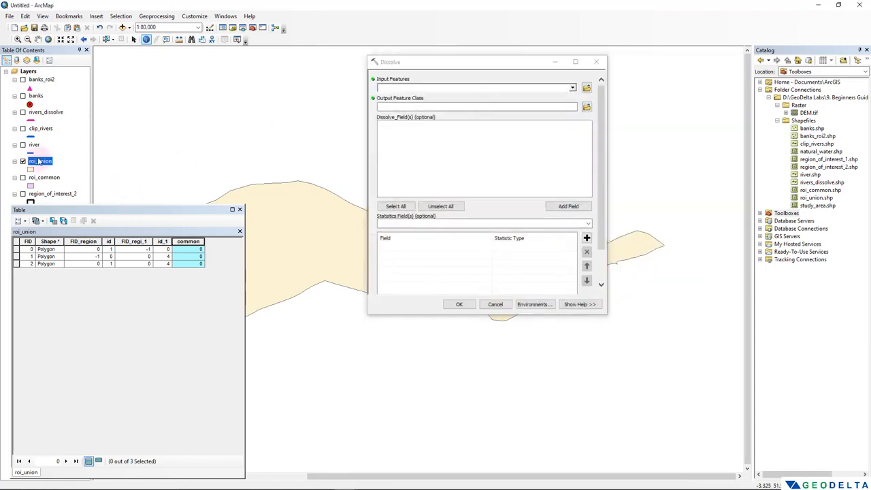
drag(38, 161, 426, 89)
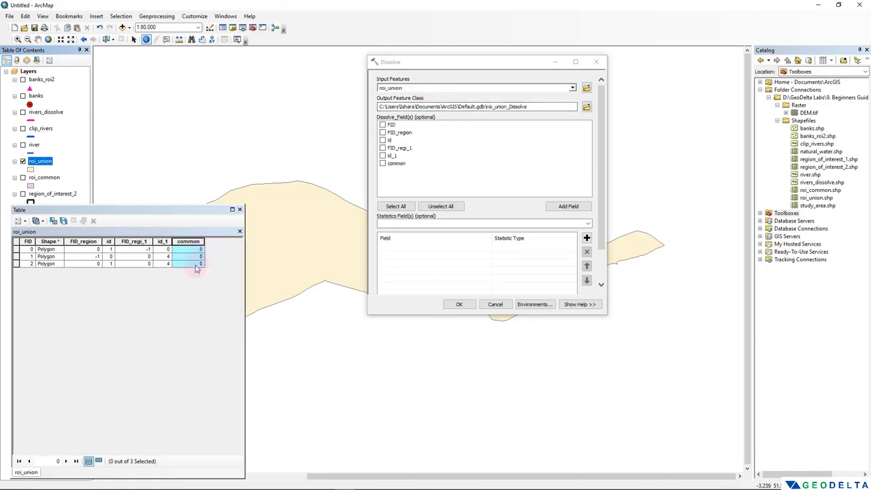
click(193, 256)
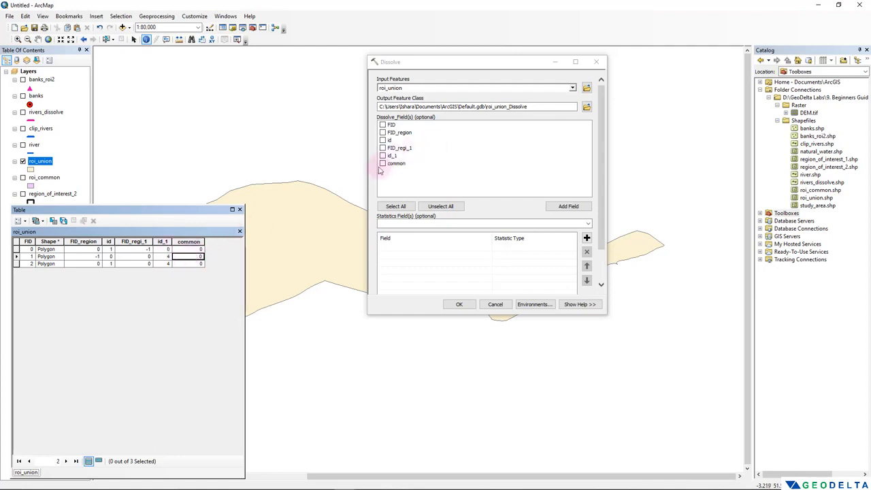
click(383, 164)
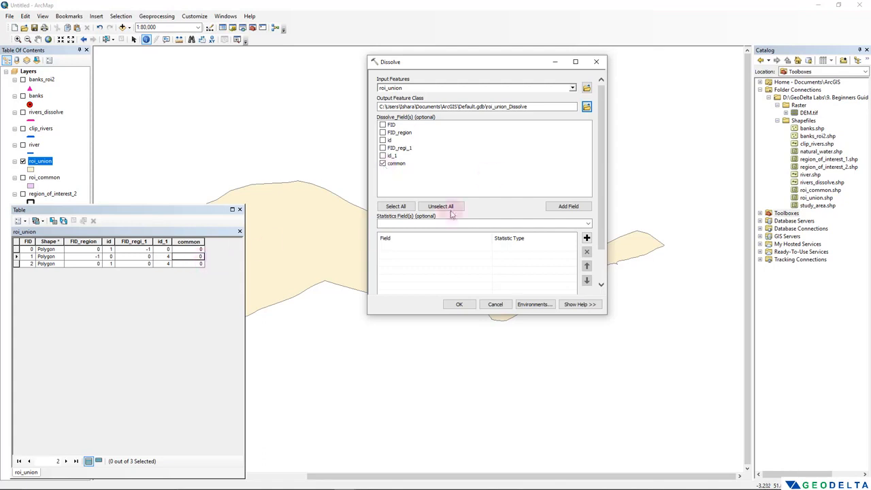
Save the dissolve output as roi_common2.shp in the Shapefiles folder, run the tool, and close the roi_union attribute table
click(588, 107)
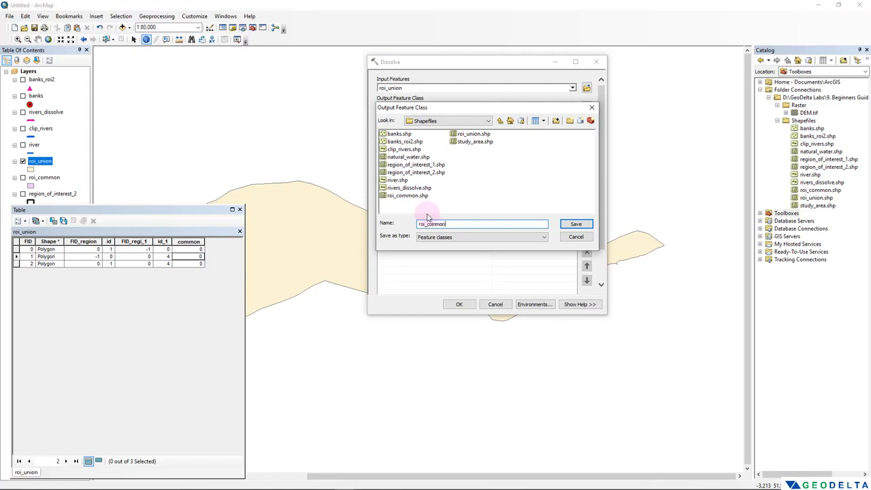
click(576, 224)
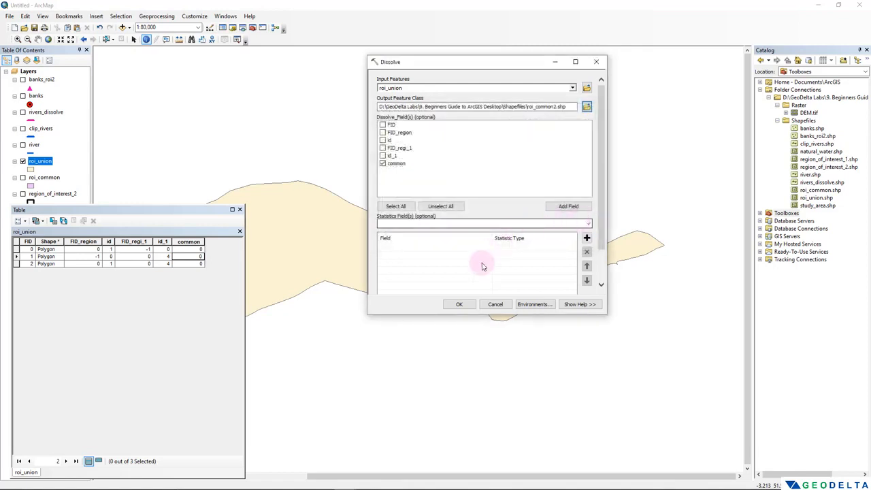
click(459, 305)
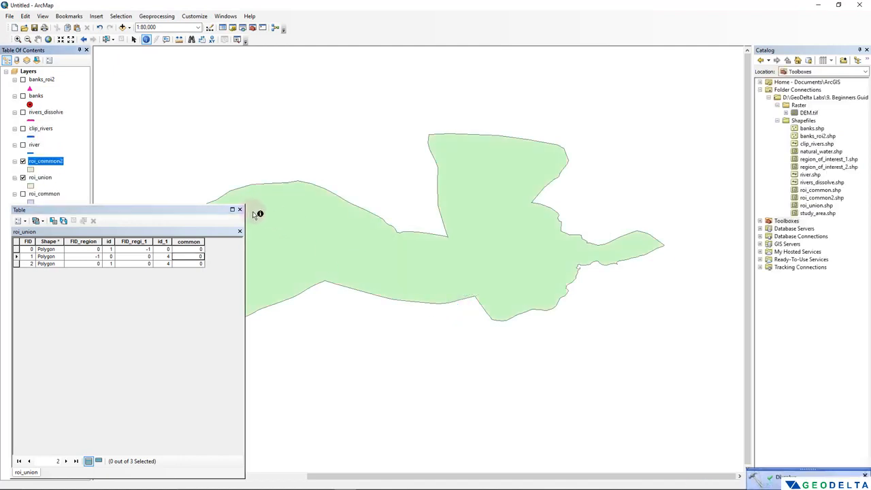
click(239, 210)
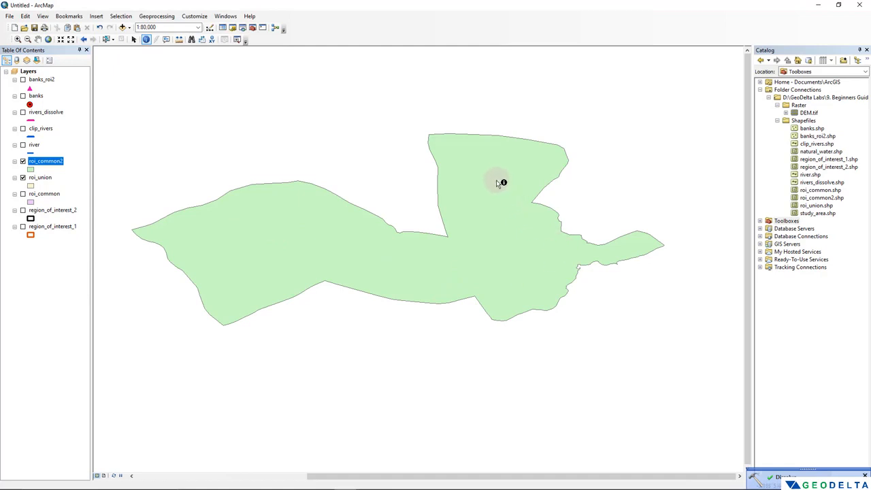
Check the roi_common2 attribute table by selecting its record to highlight the dissolved polygon, and close the table
click(51, 170)
right_click(45, 162)
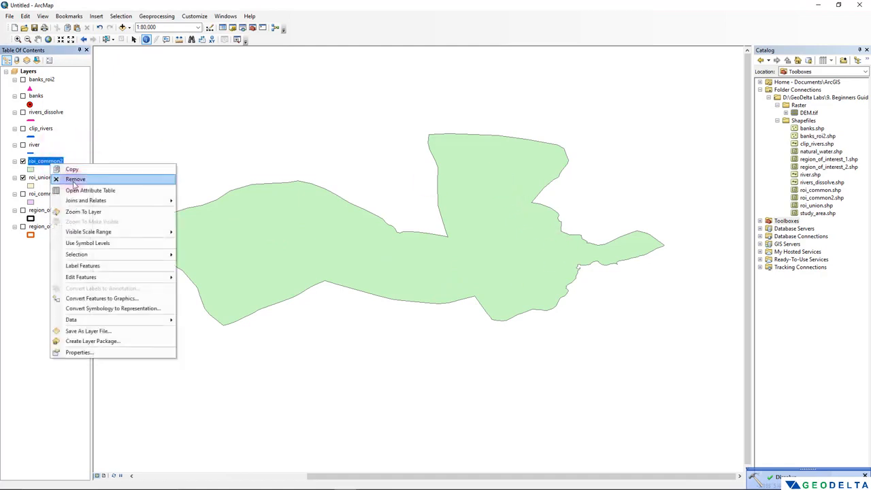
click(68, 188)
click(17, 249)
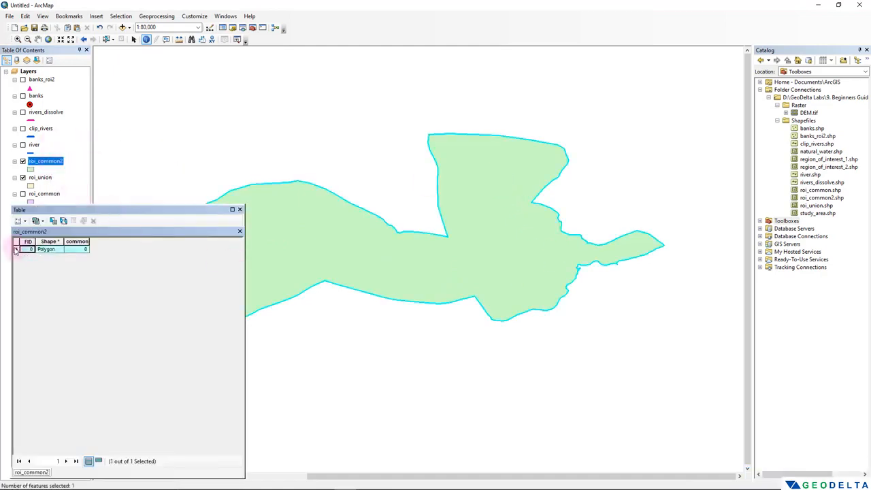
click(240, 210)
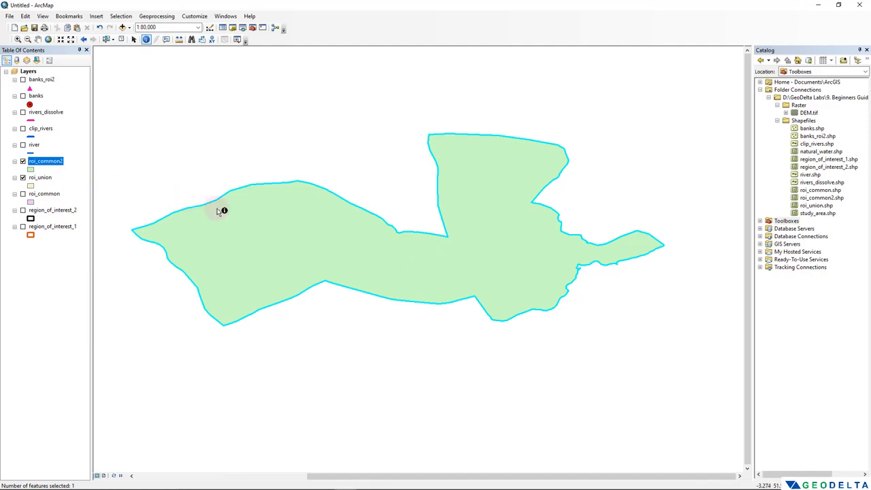
Remove the roi_common2 layer from the map and display only the rivers_dissolve layer
right_click(44, 161)
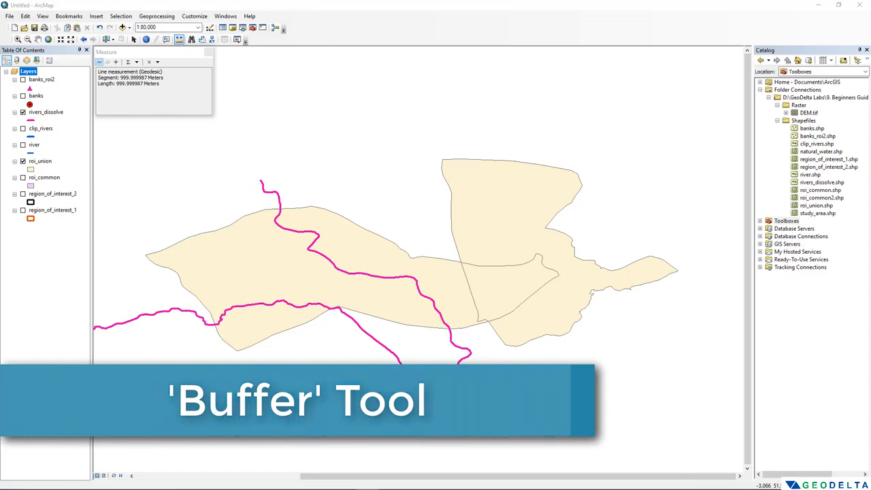
drag(330, 337, 394, 347)
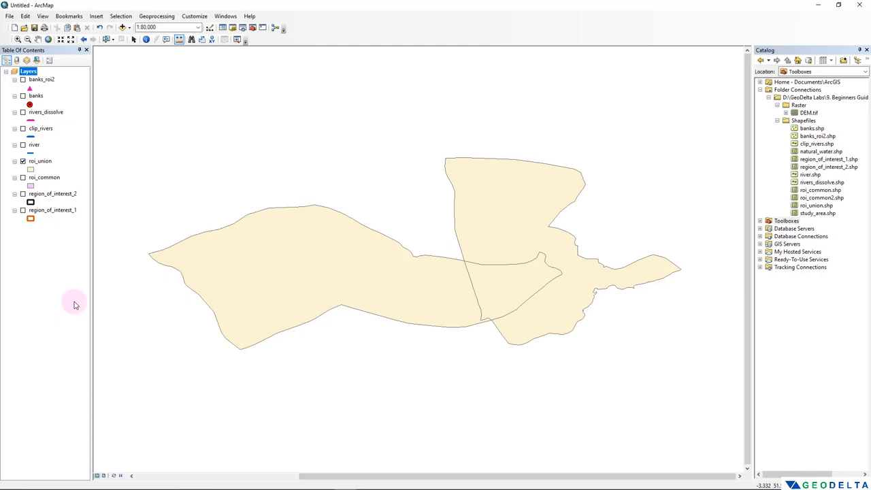
click(23, 112)
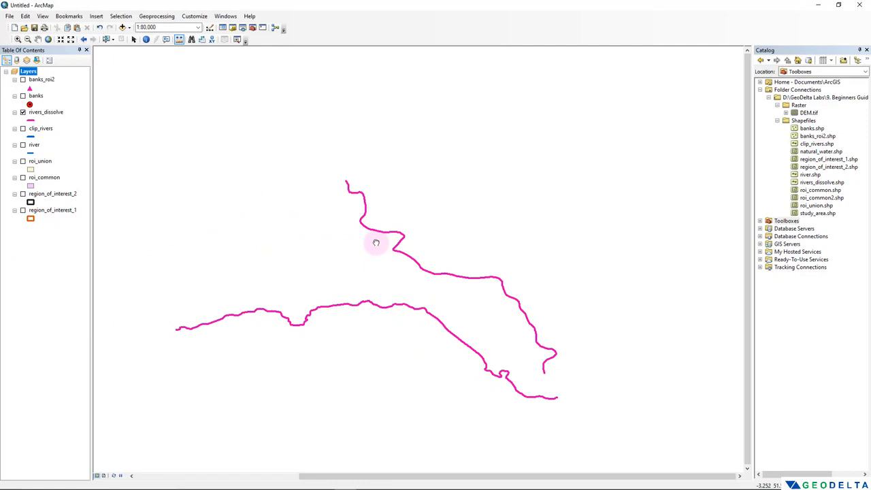
drag(375, 243, 480, 260)
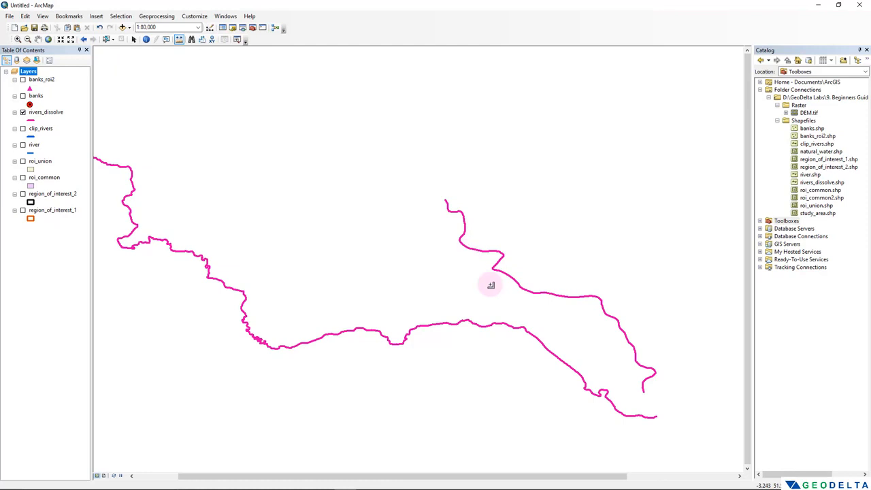
Search for "buffer", open the Buffer (Analysis) tool, and close the search window
click(242, 28)
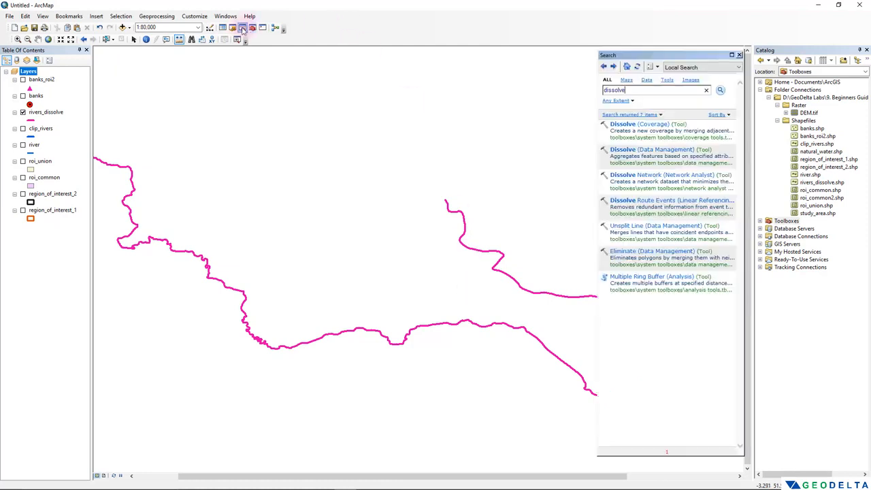
drag(643, 92, 586, 94)
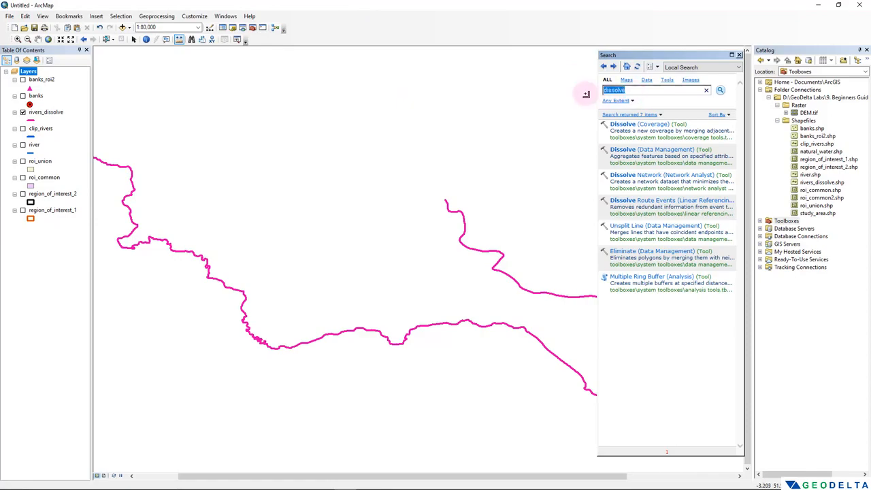
text(b)
text(uffer)
key(Return)
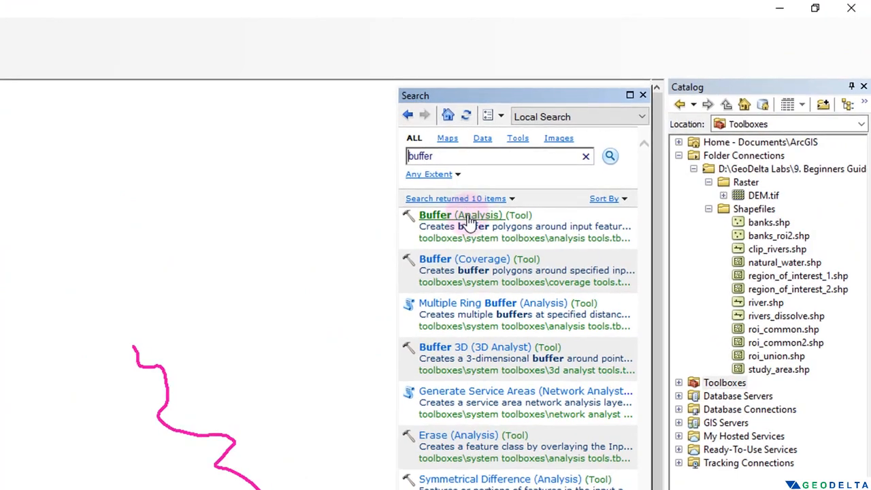
drag(467, 216, 468, 216)
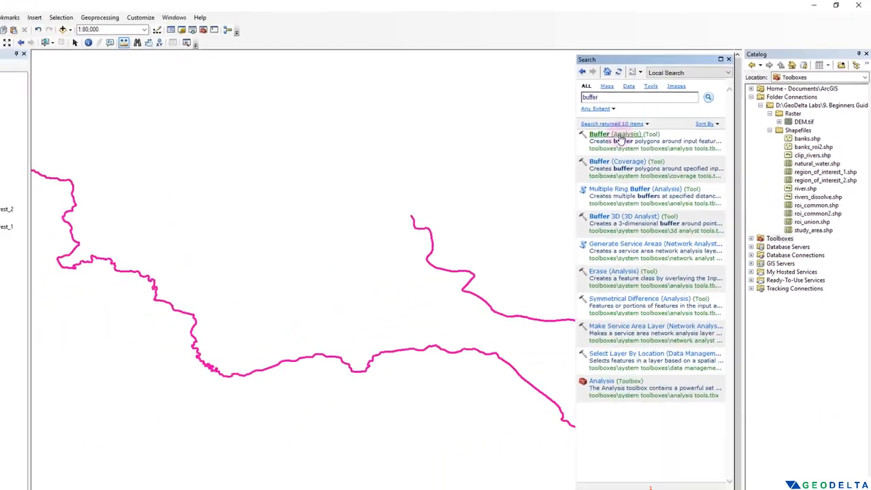
click(468, 216)
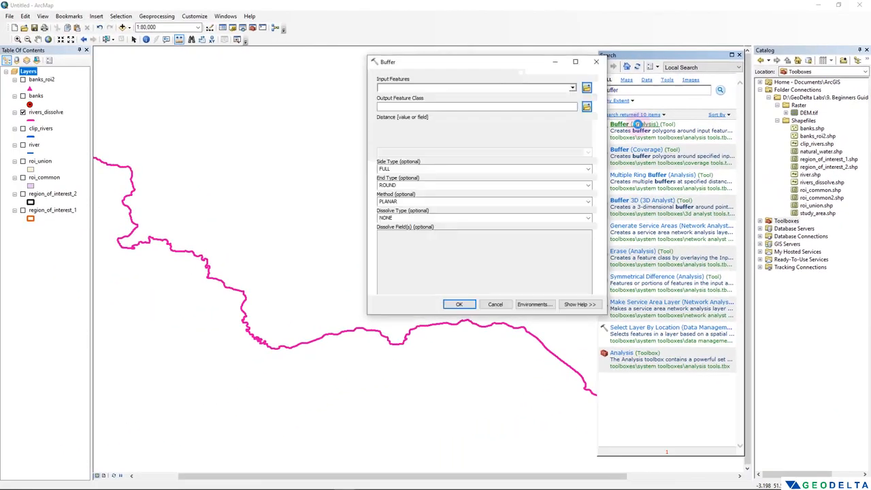
click(596, 62)
click(741, 54)
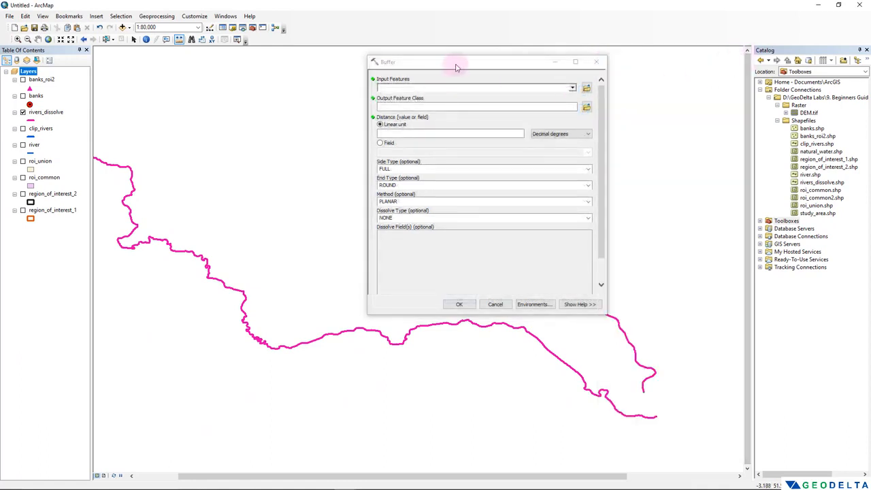
drag(456, 62, 326, 30)
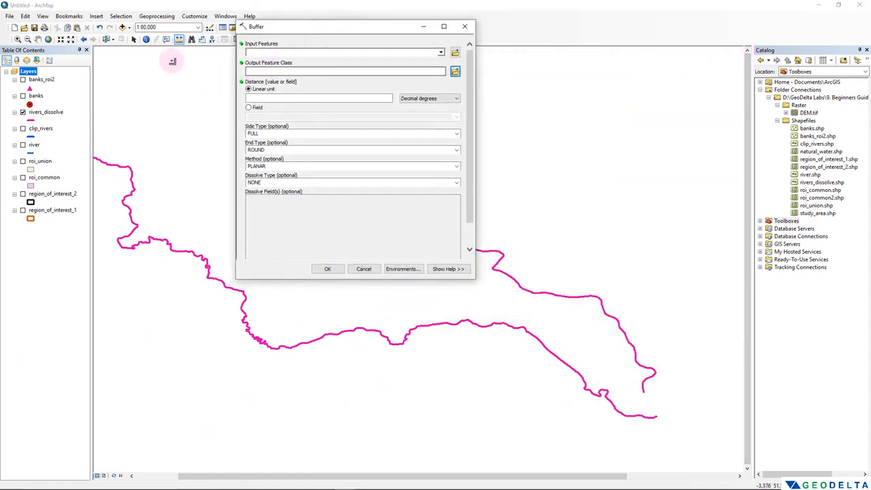
Set rivers_dissolve as the buffer's input features, with a linear distance of 1000 meters
click(50, 113)
drag(51, 114, 288, 52)
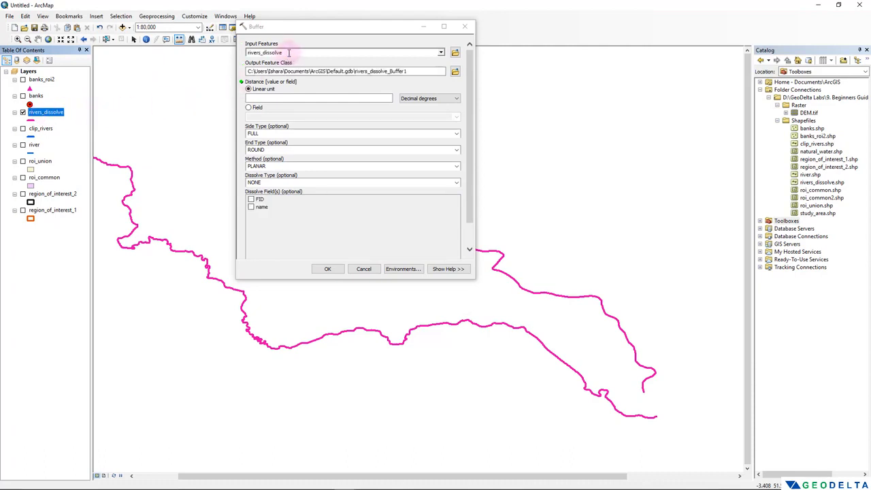
click(287, 97)
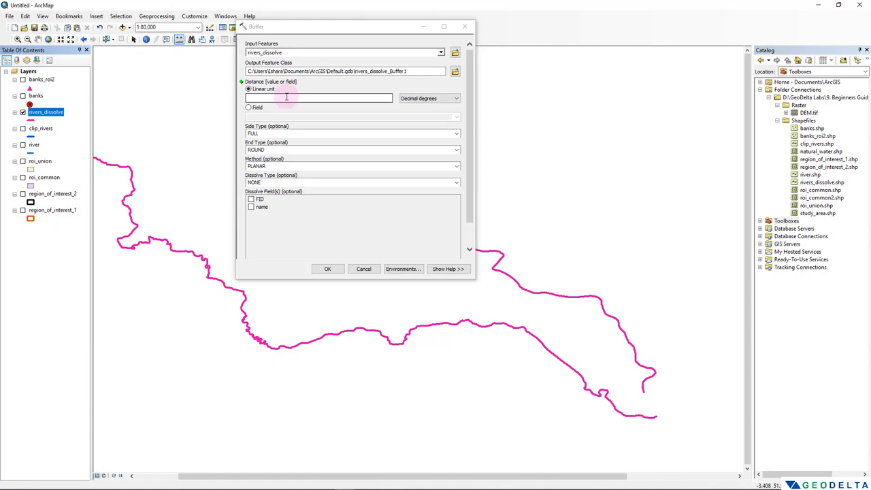
click(439, 99)
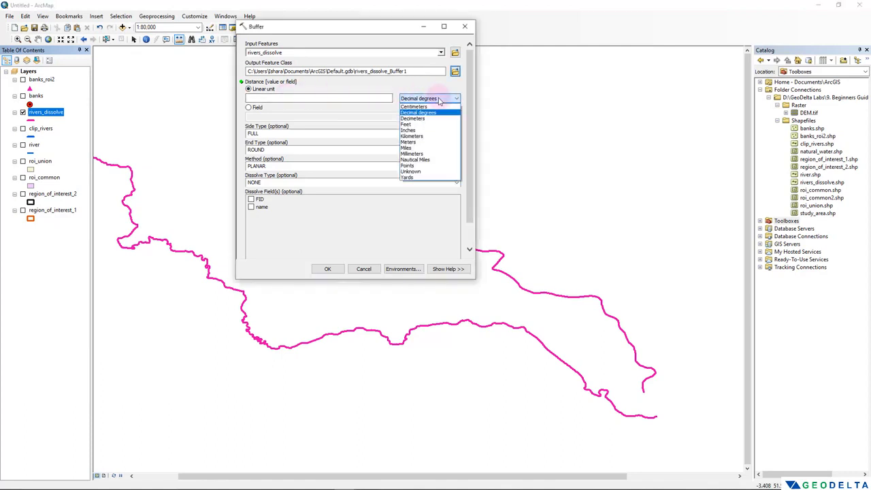
click(410, 141)
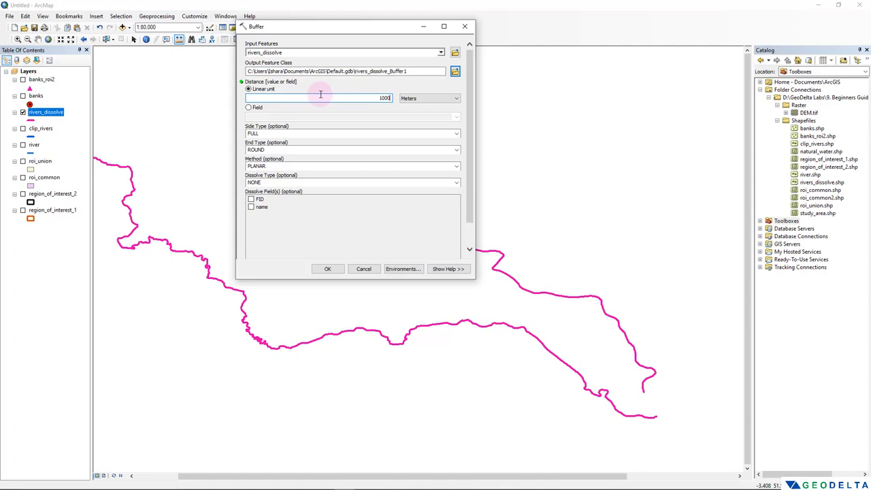
Save the buffer output as river_1000m in the Shapefiles folder and run the tool
click(455, 70)
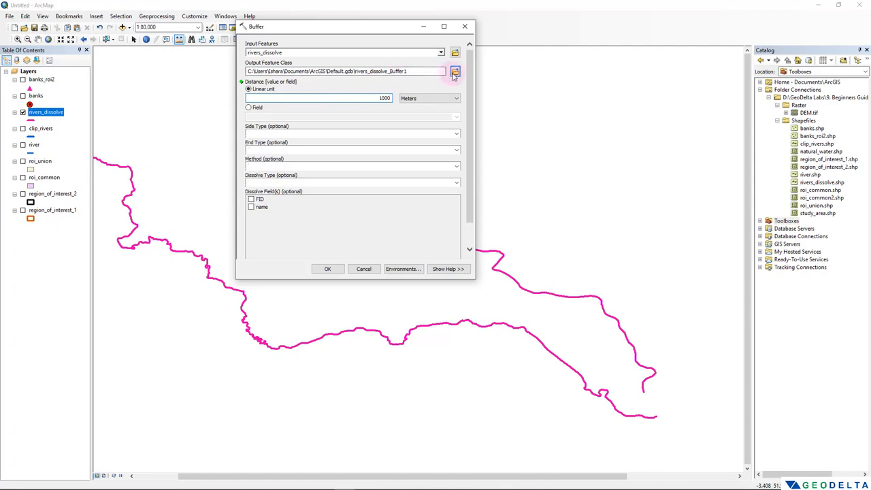
drag(357, 82, 354, 68)
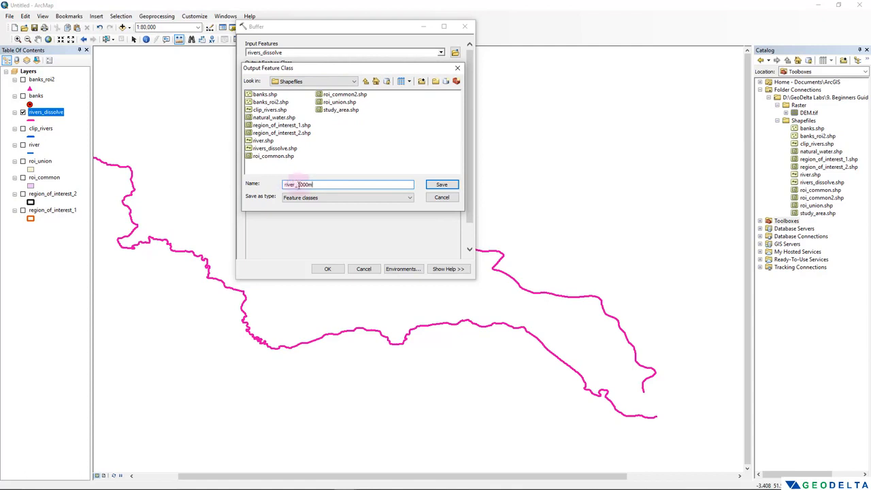
click(443, 185)
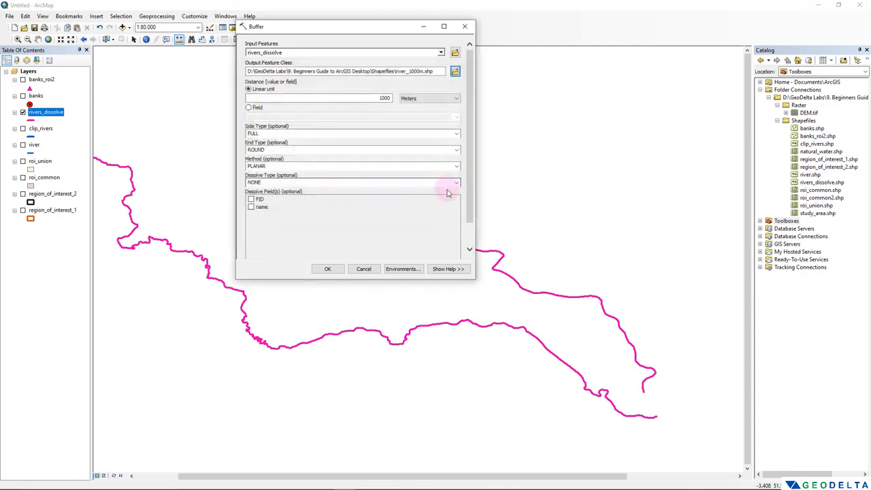
click(334, 273)
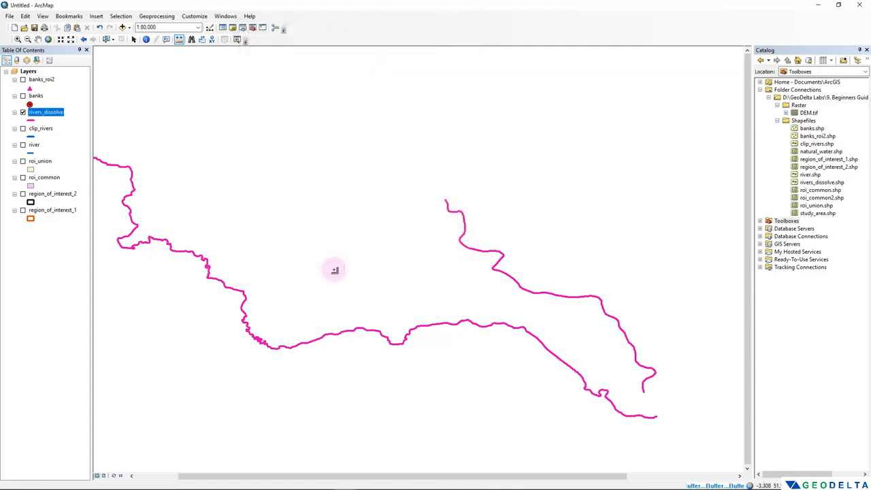
Examine the river_1000m attribute table, highlighting each river's buffer polygon in turn, and close the table
drag(424, 193, 371, 116)
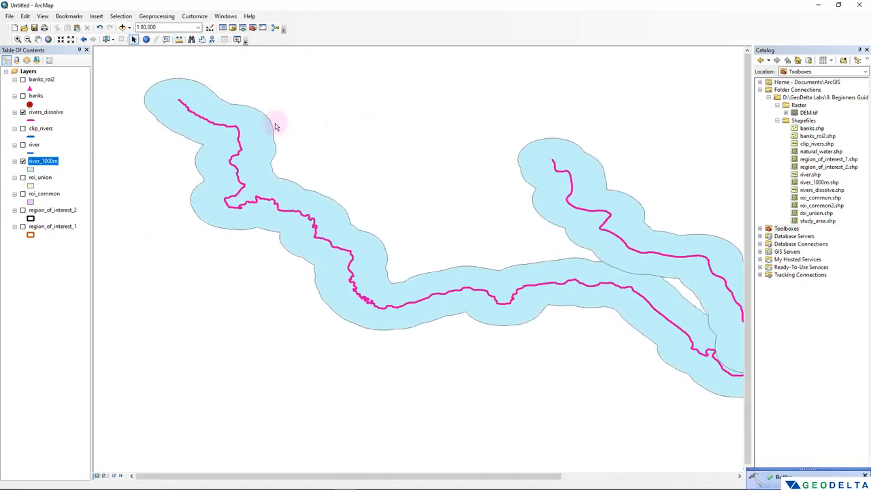
drag(258, 167, 266, 201)
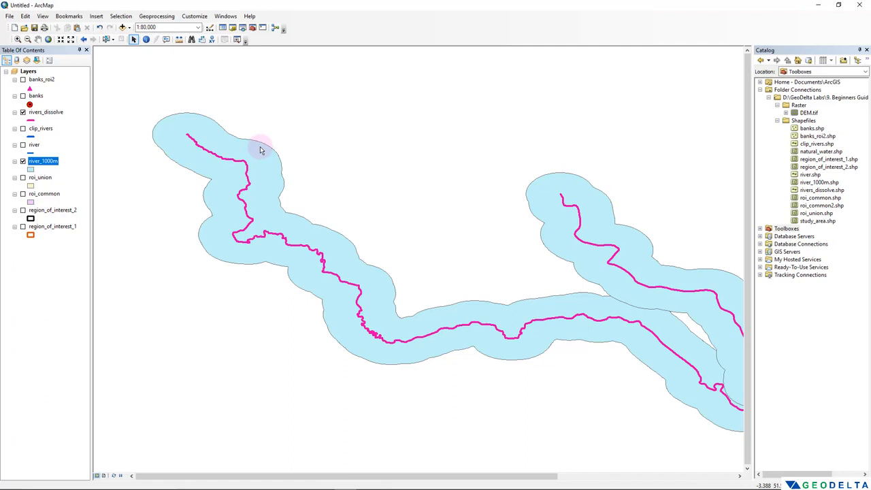
right_click(44, 161)
click(60, 188)
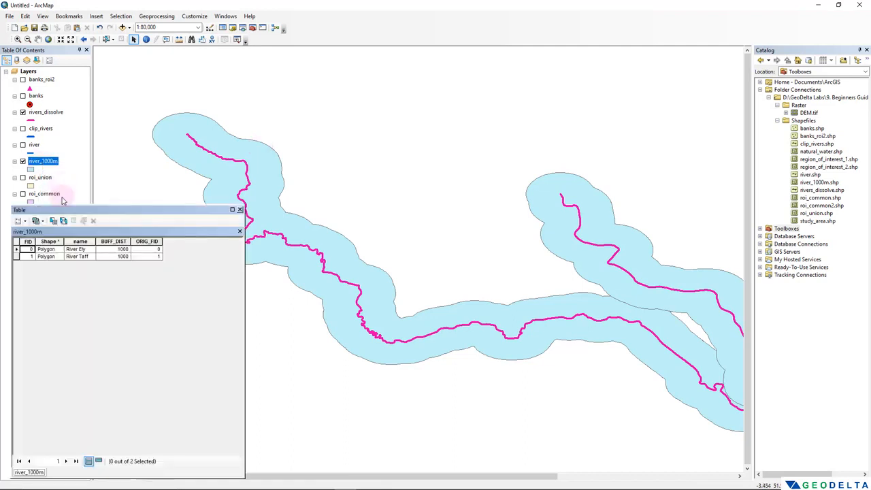
click(49, 242)
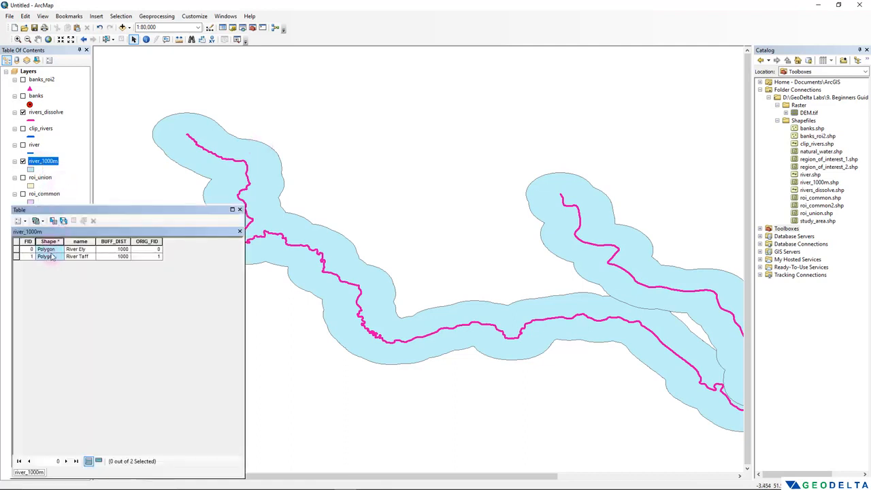
click(16, 250)
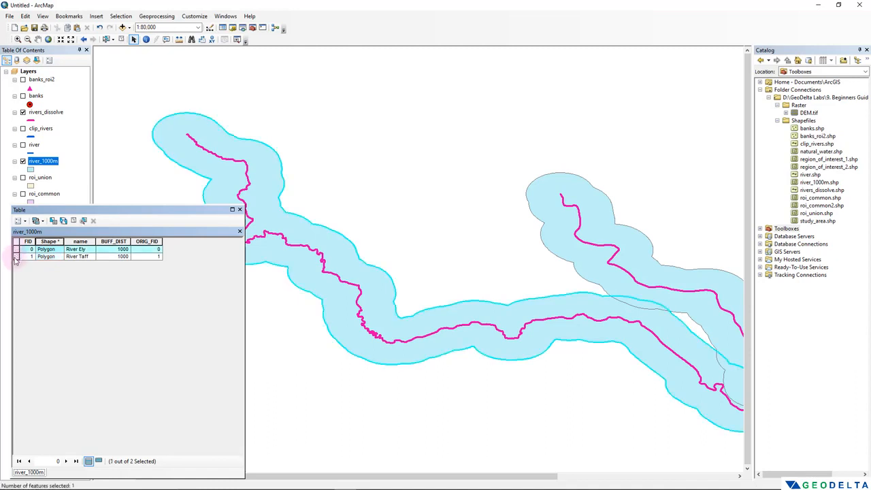
click(16, 256)
click(239, 209)
Start the Measure tool over the river_1000m buffers and set its distance units to meters
drag(459, 203, 214, 189)
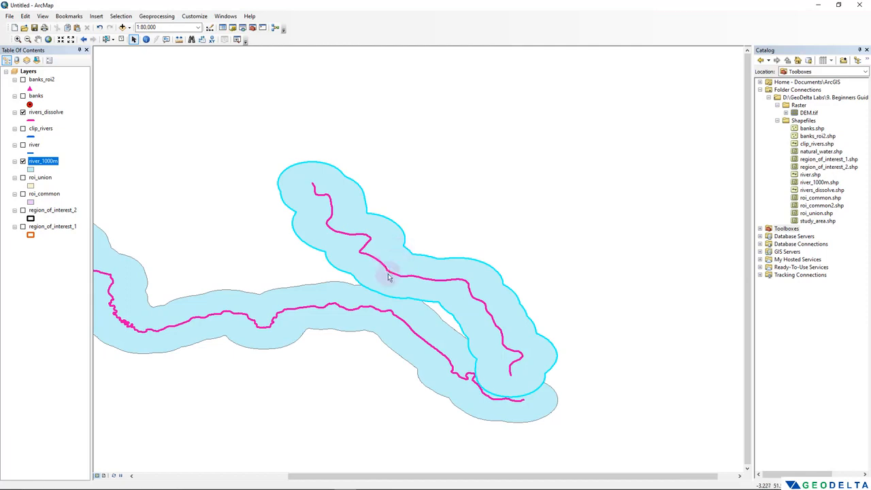
drag(389, 272, 558, 261)
drag(283, 254, 362, 294)
mouse_move(481, 228)
mouse_down()
mouse_move(412, 265)
mouse_move(320, 200)
mouse_move(349, 189)
mouse_move(386, 197)
mouse_up()
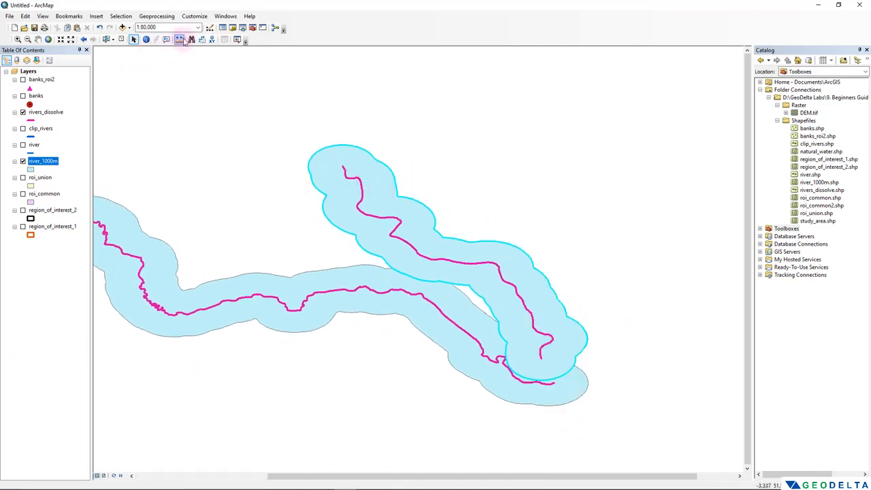
click(179, 40)
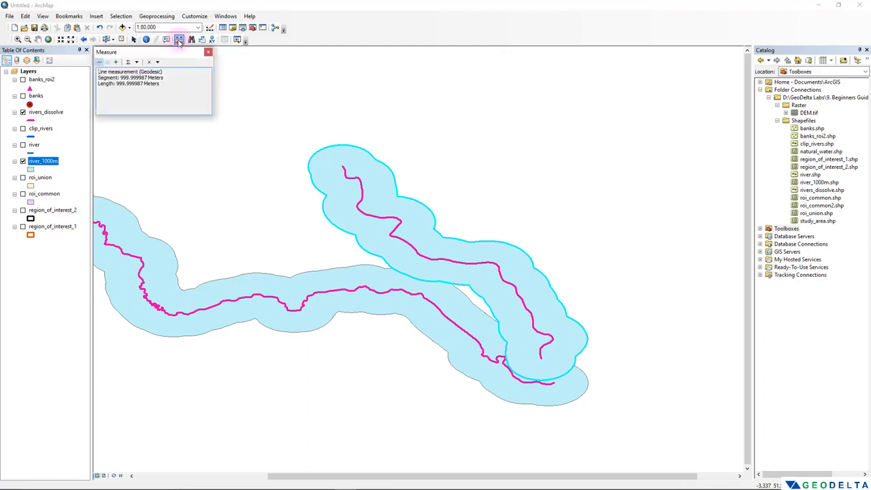
click(137, 62)
mouse_move(166, 76)
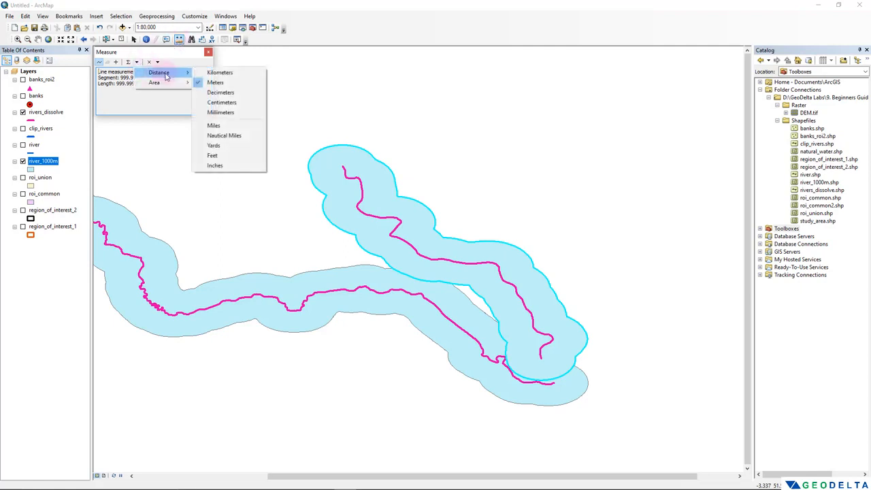
click(215, 83)
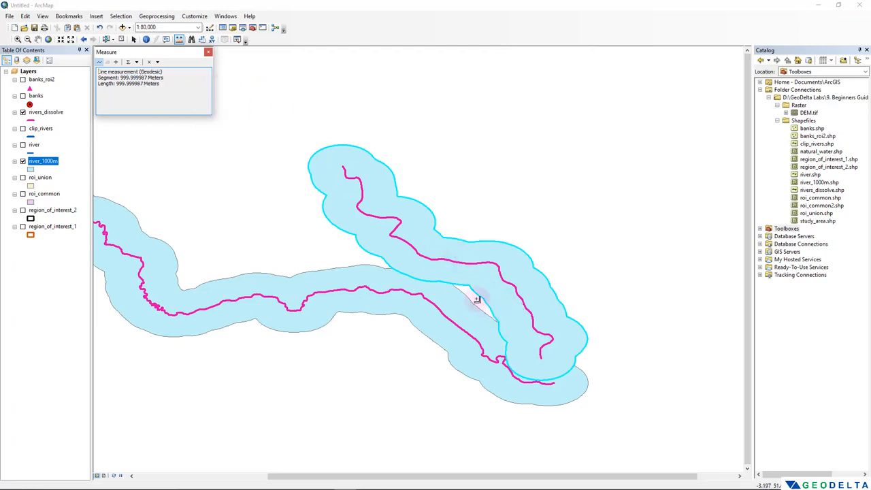
Measure the distance from the rivers_dissolve line to the outer edge of the highlighted river_1000m buffer at two places
scroll(474, 292, up, 6)
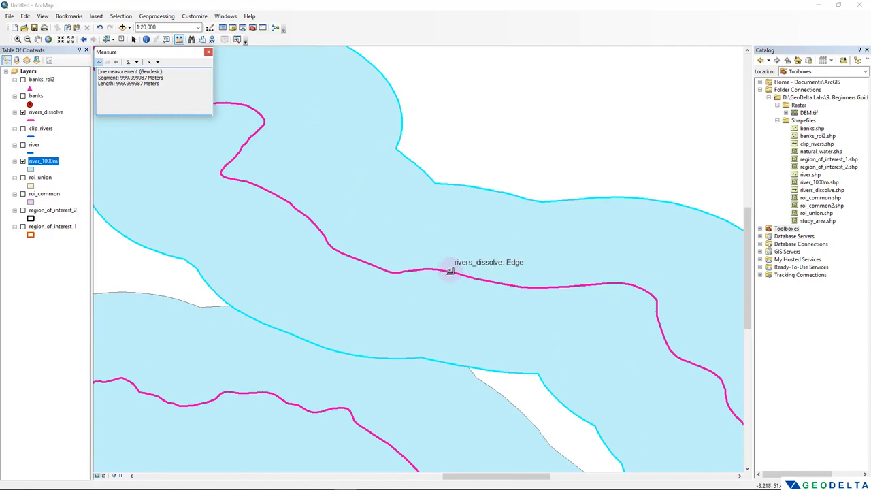
scroll(451, 271, up, 2)
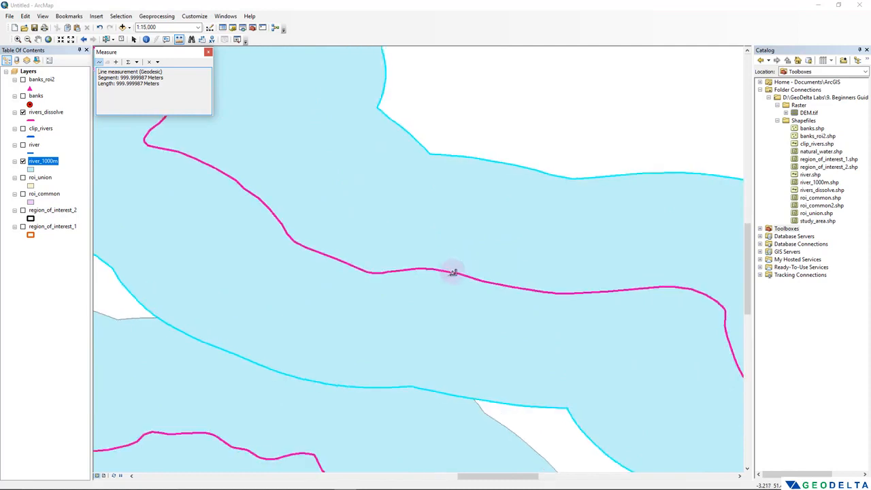
click(453, 272)
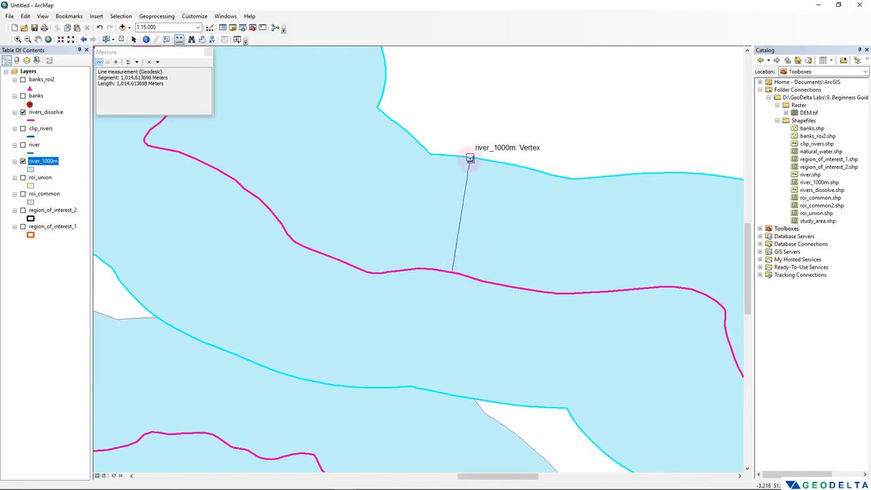
scroll(467, 249, down, 3)
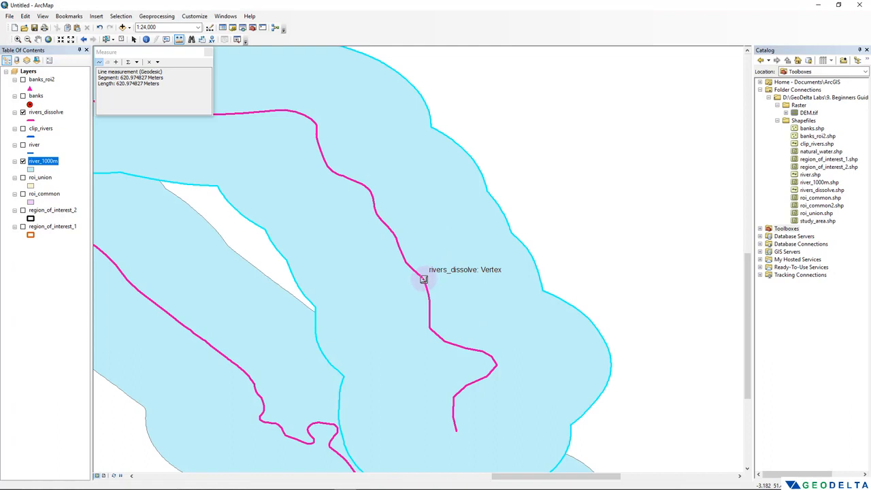
click(424, 279)
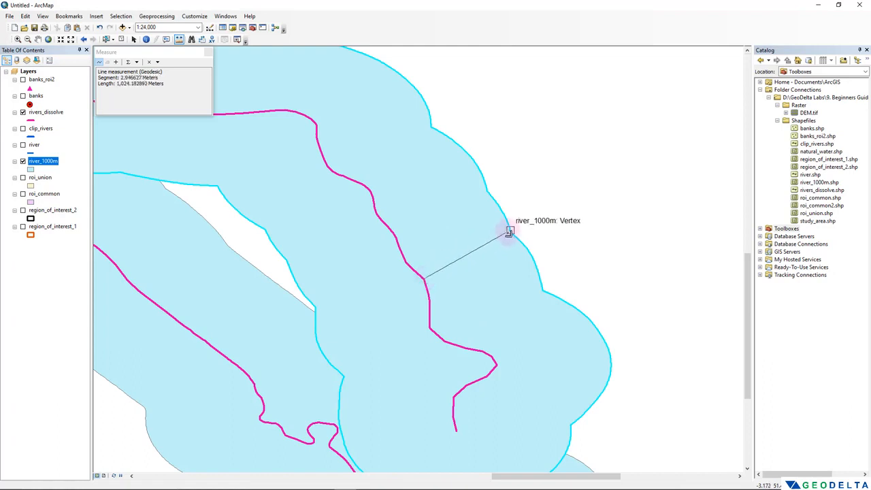
click(508, 229)
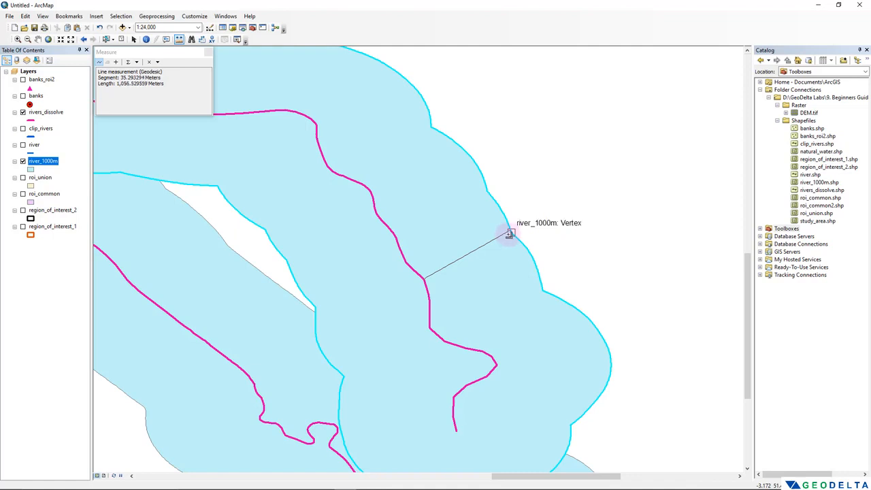
double_click(509, 233)
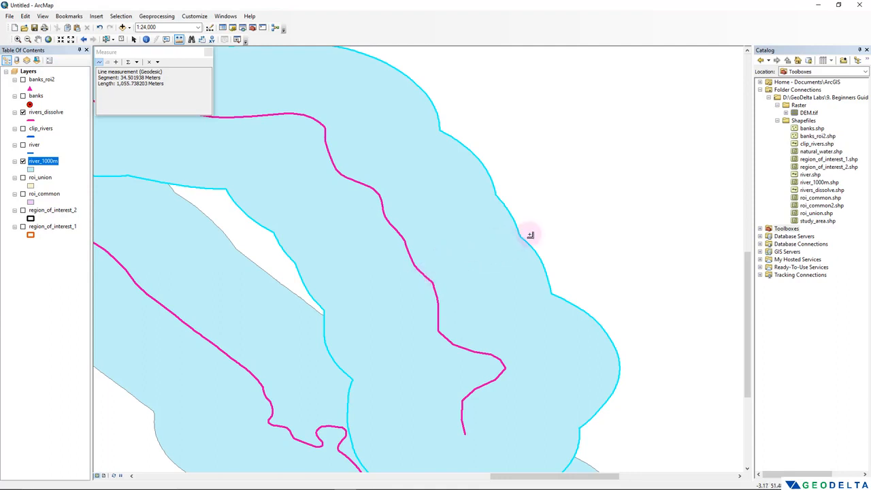
Hide the river_1000m and rivers_dissolve layers and display only roi_common on the map
scroll(491, 277, down, 1)
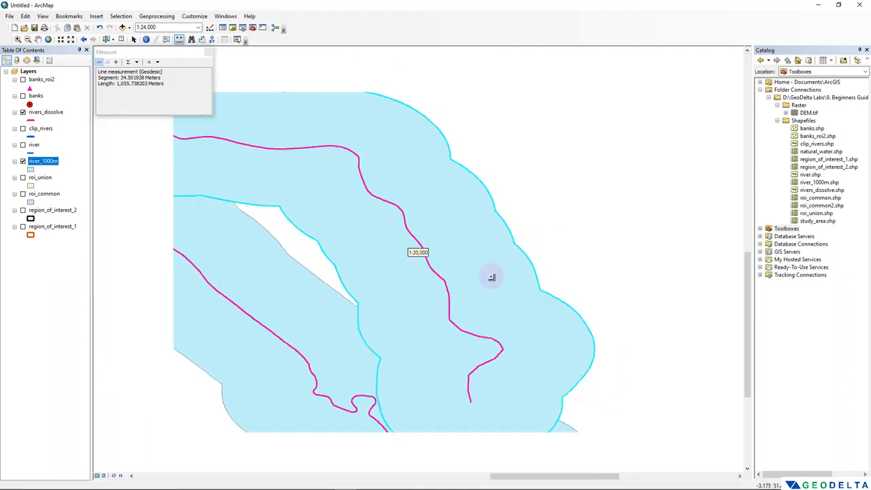
scroll(361, 180, down, 3)
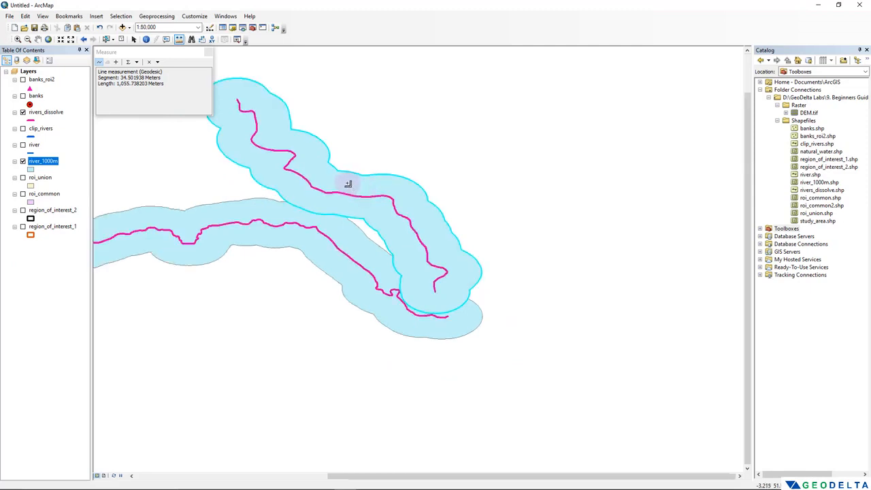
scroll(347, 184, down, 5)
click(22, 161)
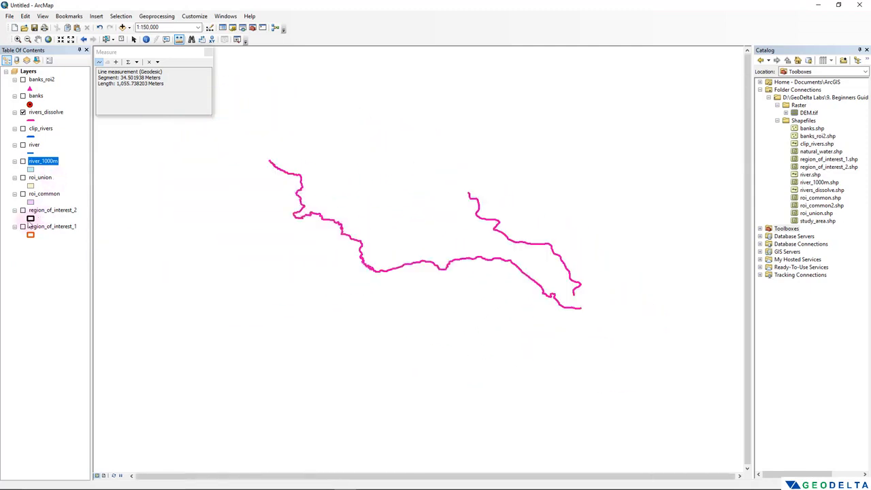
click(23, 193)
click(23, 111)
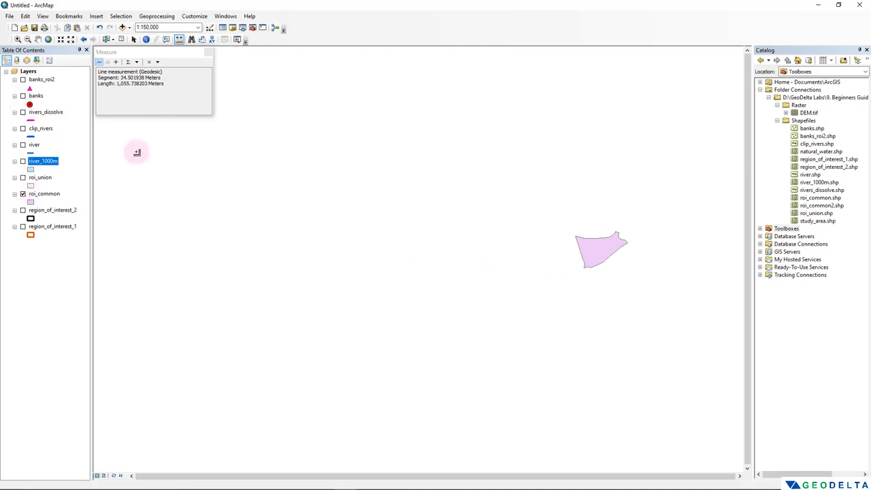
drag(482, 184, 218, 188)
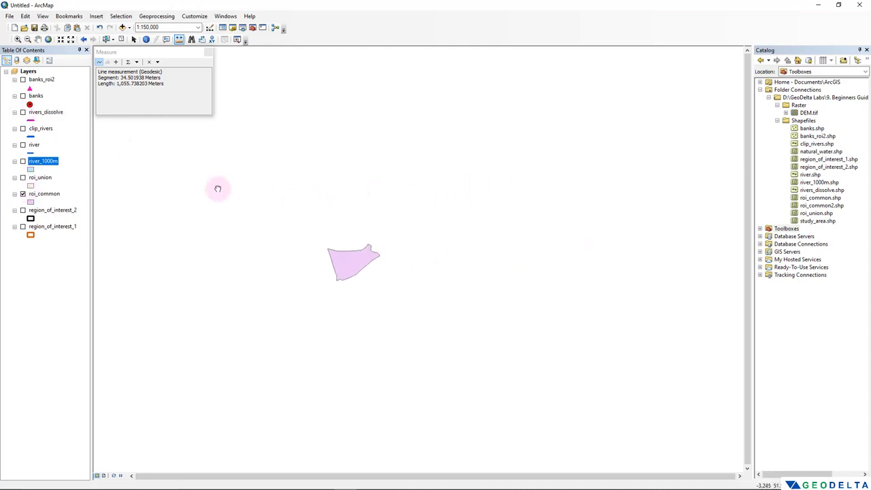
Open the Buffer (Analysis) tool and set roi_common as input features, with a linear distance of 2.5 kilometers
click(249, 29)
click(630, 125)
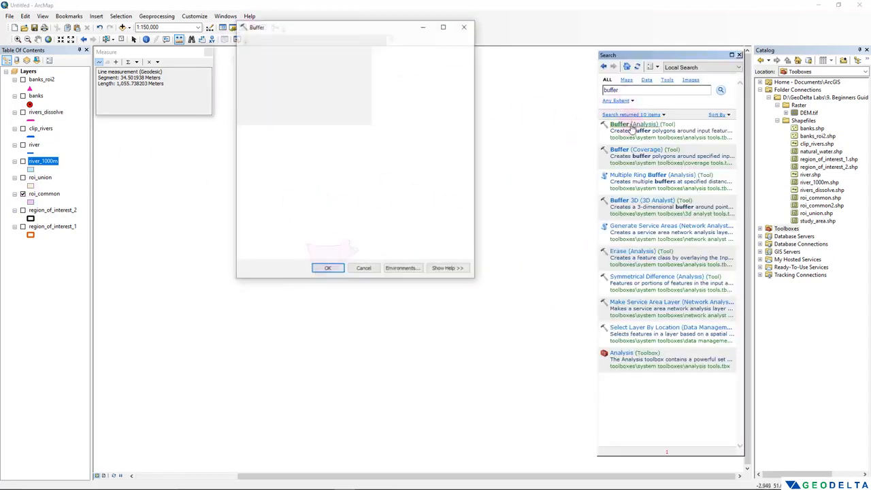
drag(331, 32, 535, 147)
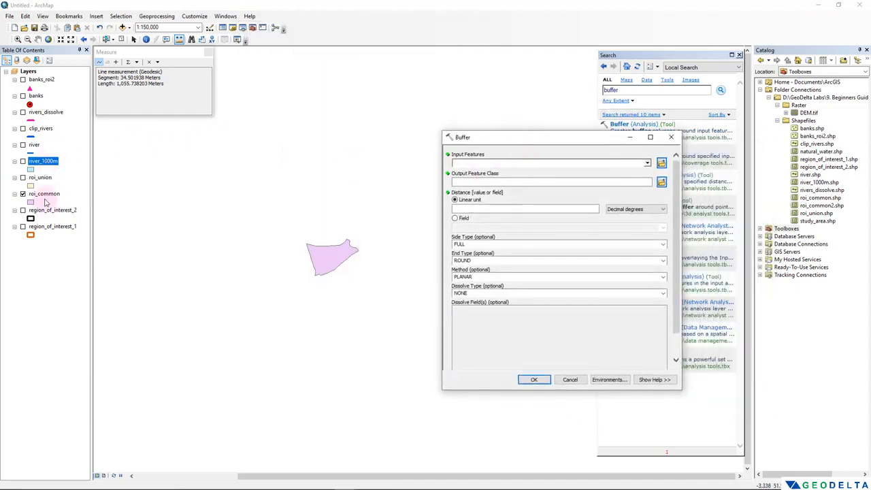
drag(44, 194, 518, 163)
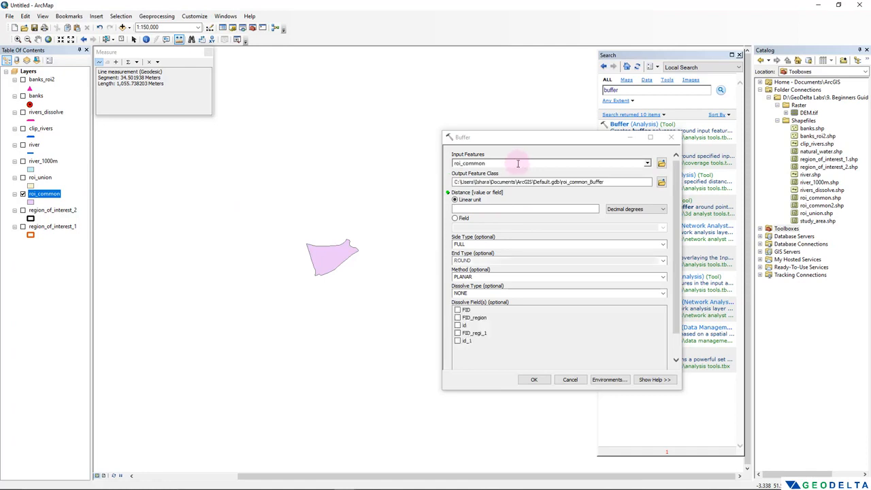
click(620, 209)
click(630, 243)
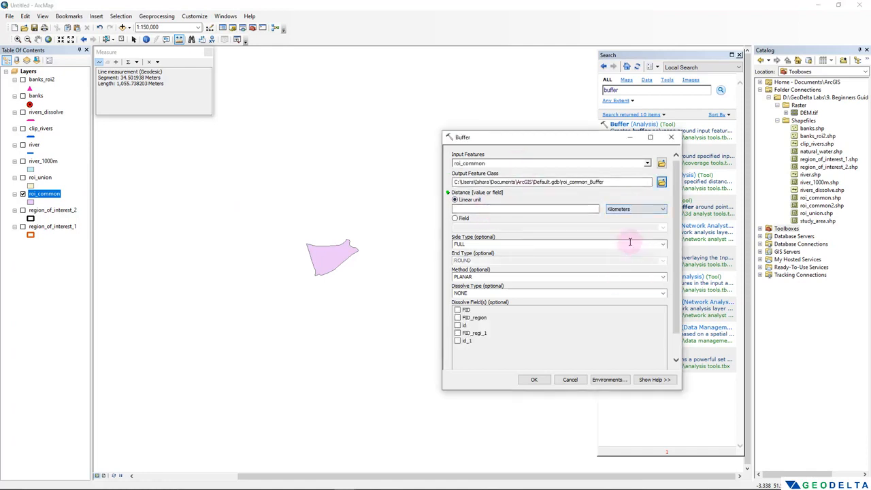
click(538, 208)
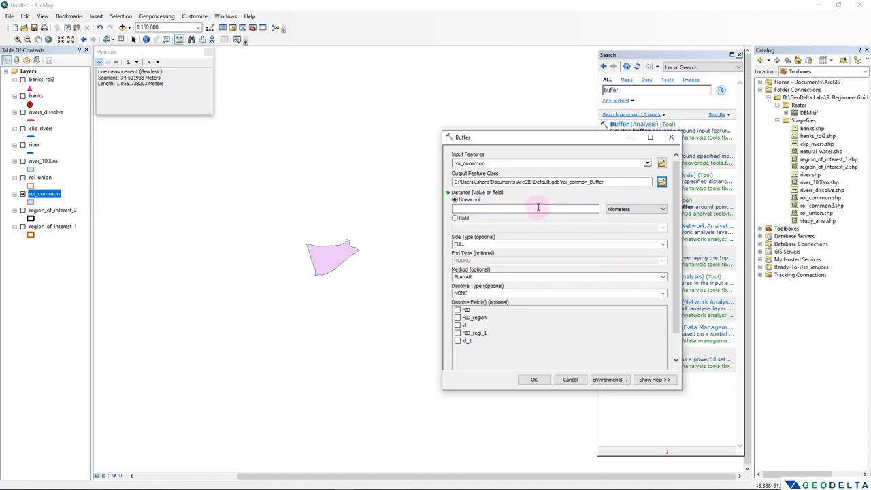
text(2.5)
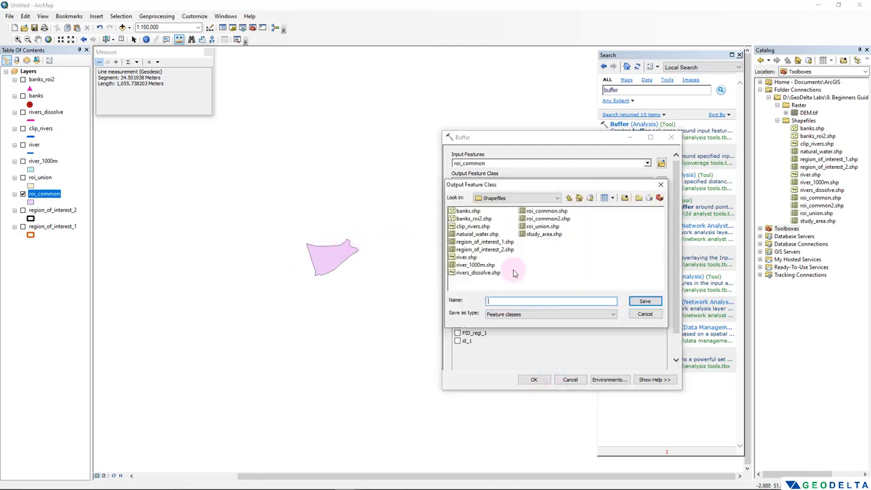
Save the buffer output as roi_c_2.shp in the Shapefiles folder and run the tool
text(roi_c_2.5km)
key(Return)
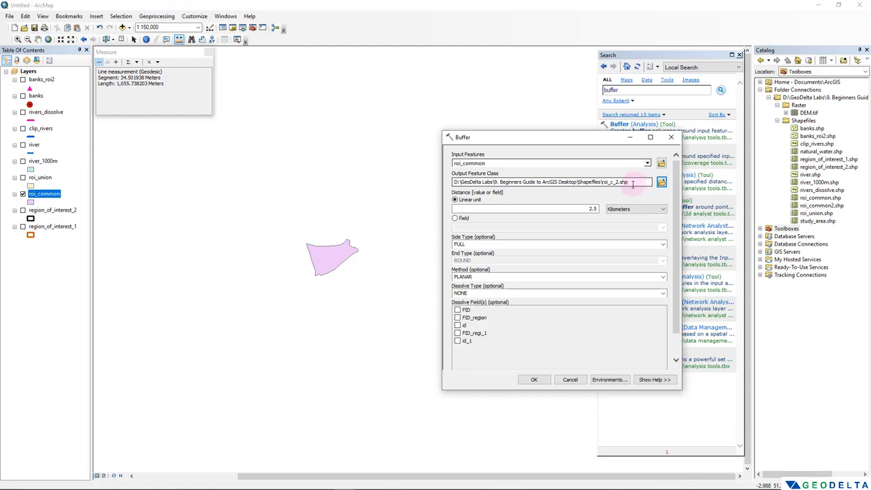
click(533, 379)
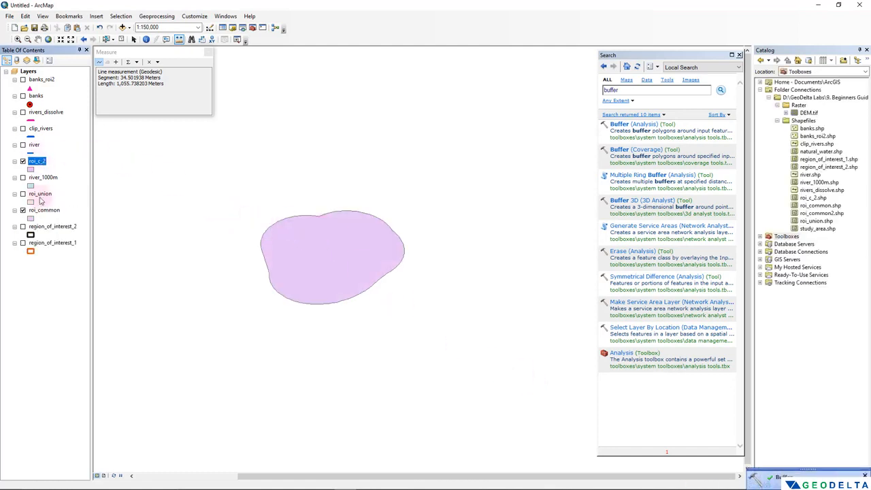
Move roi_common above roi_c_2 in the layer order, measure from its edge to the buffer's edge, and close the Measure window
drag(42, 210, 42, 161)
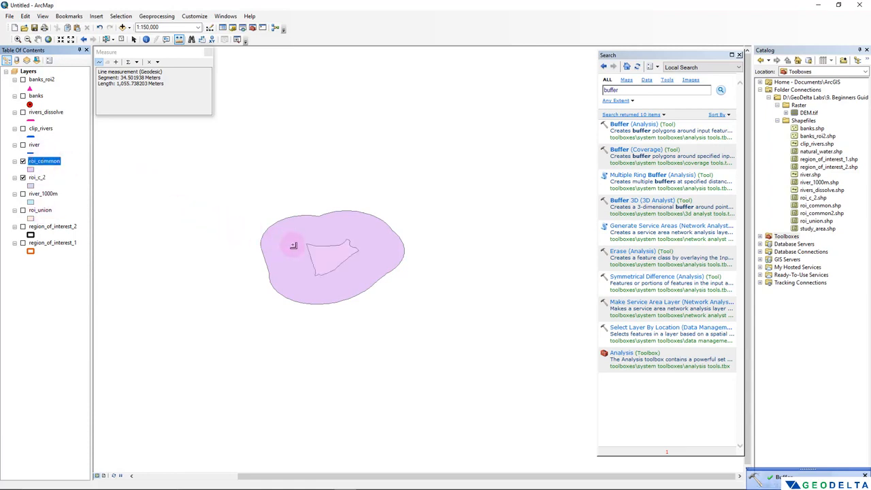
scroll(296, 245, up, 3)
click(320, 259)
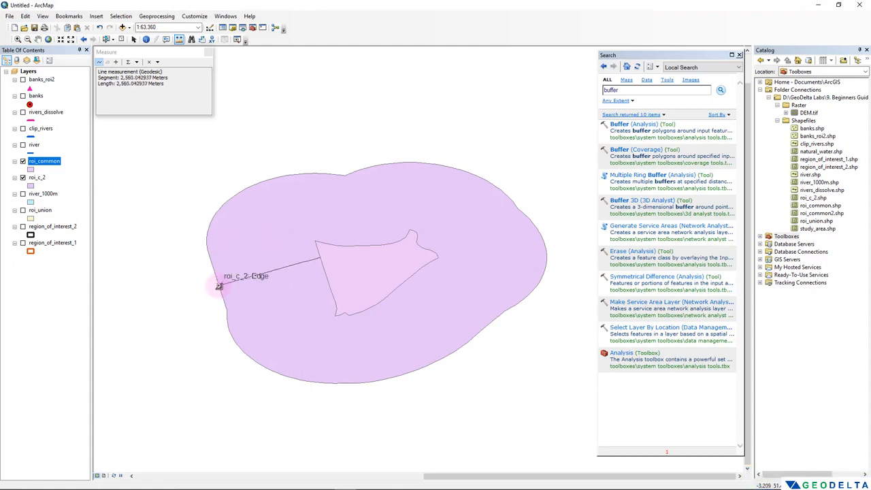
double_click(219, 286)
scroll(219, 286, down, 1)
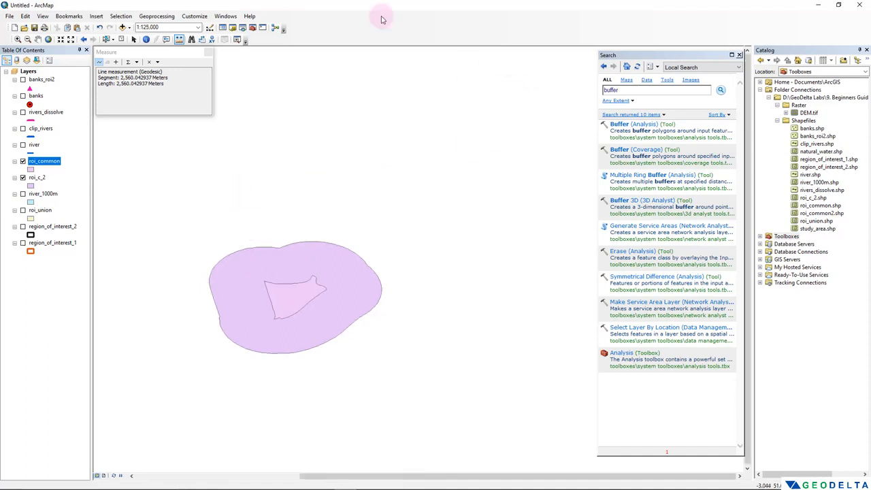
click(209, 53)
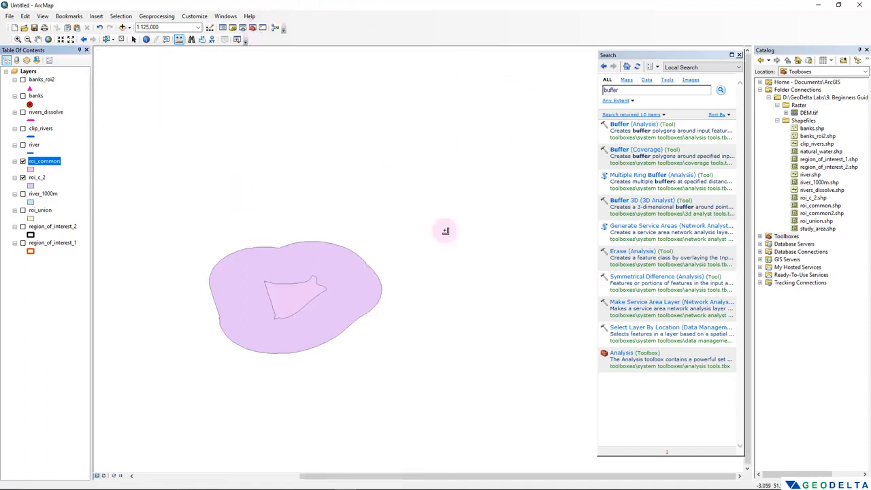